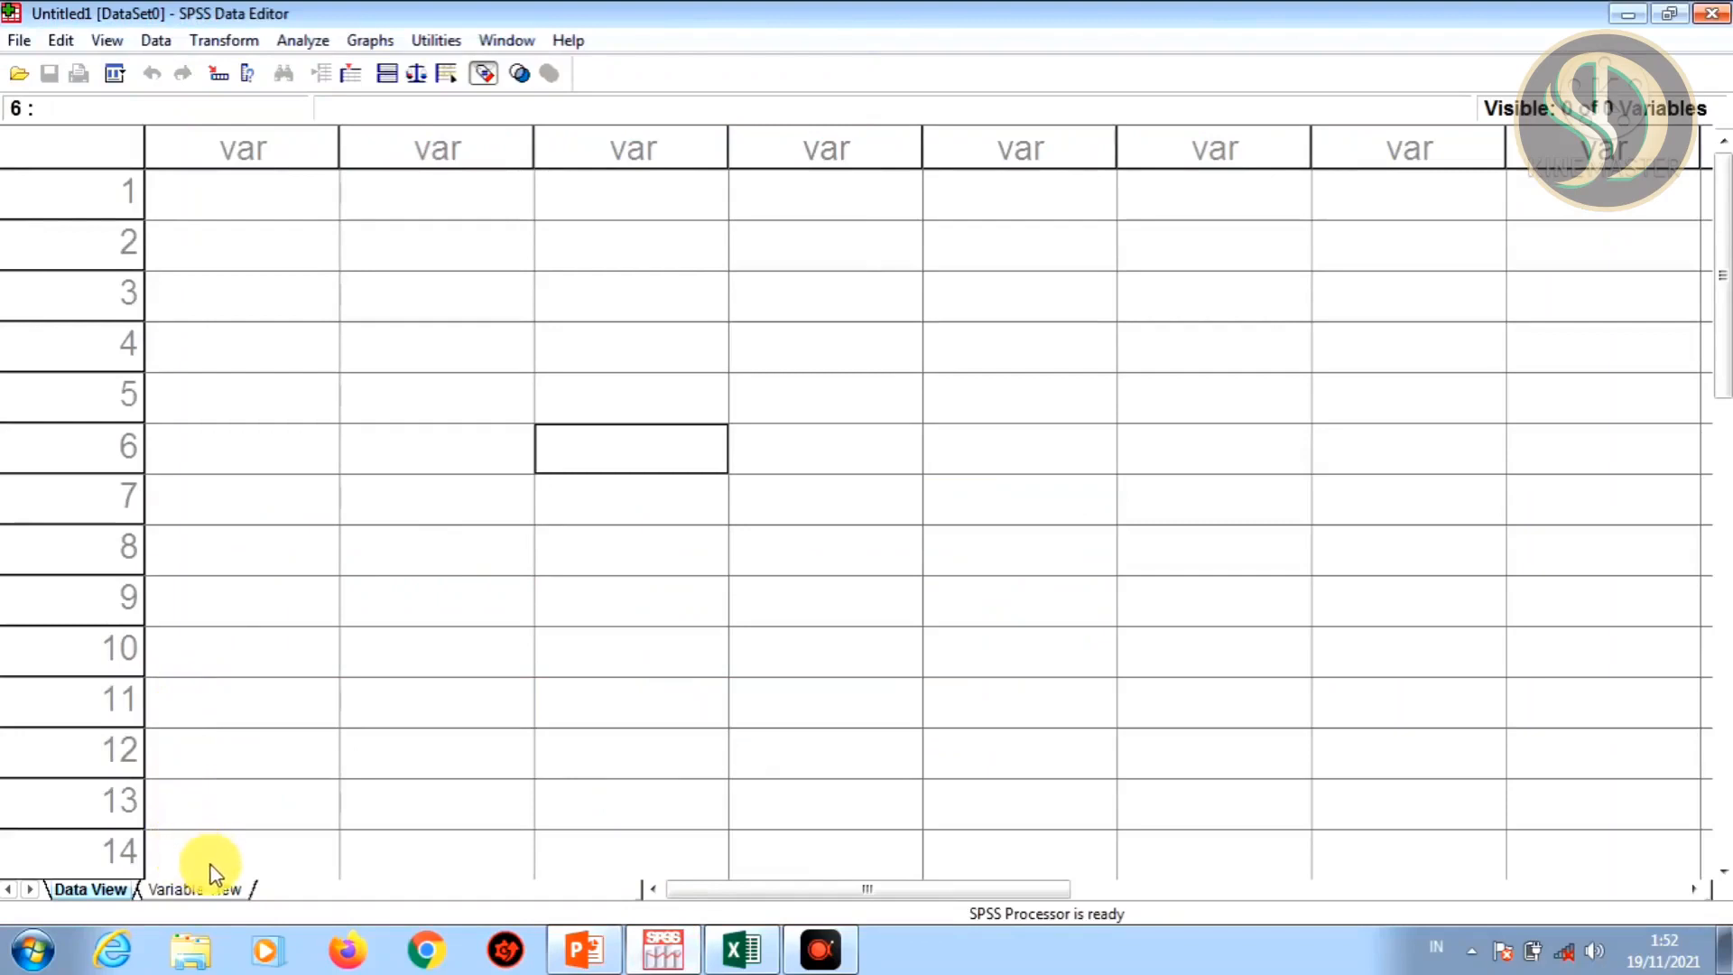
- Define the first variable in Variable View as kelompok with 0 decimals
{"action": "left_click", "coordinate": [186, 890]}
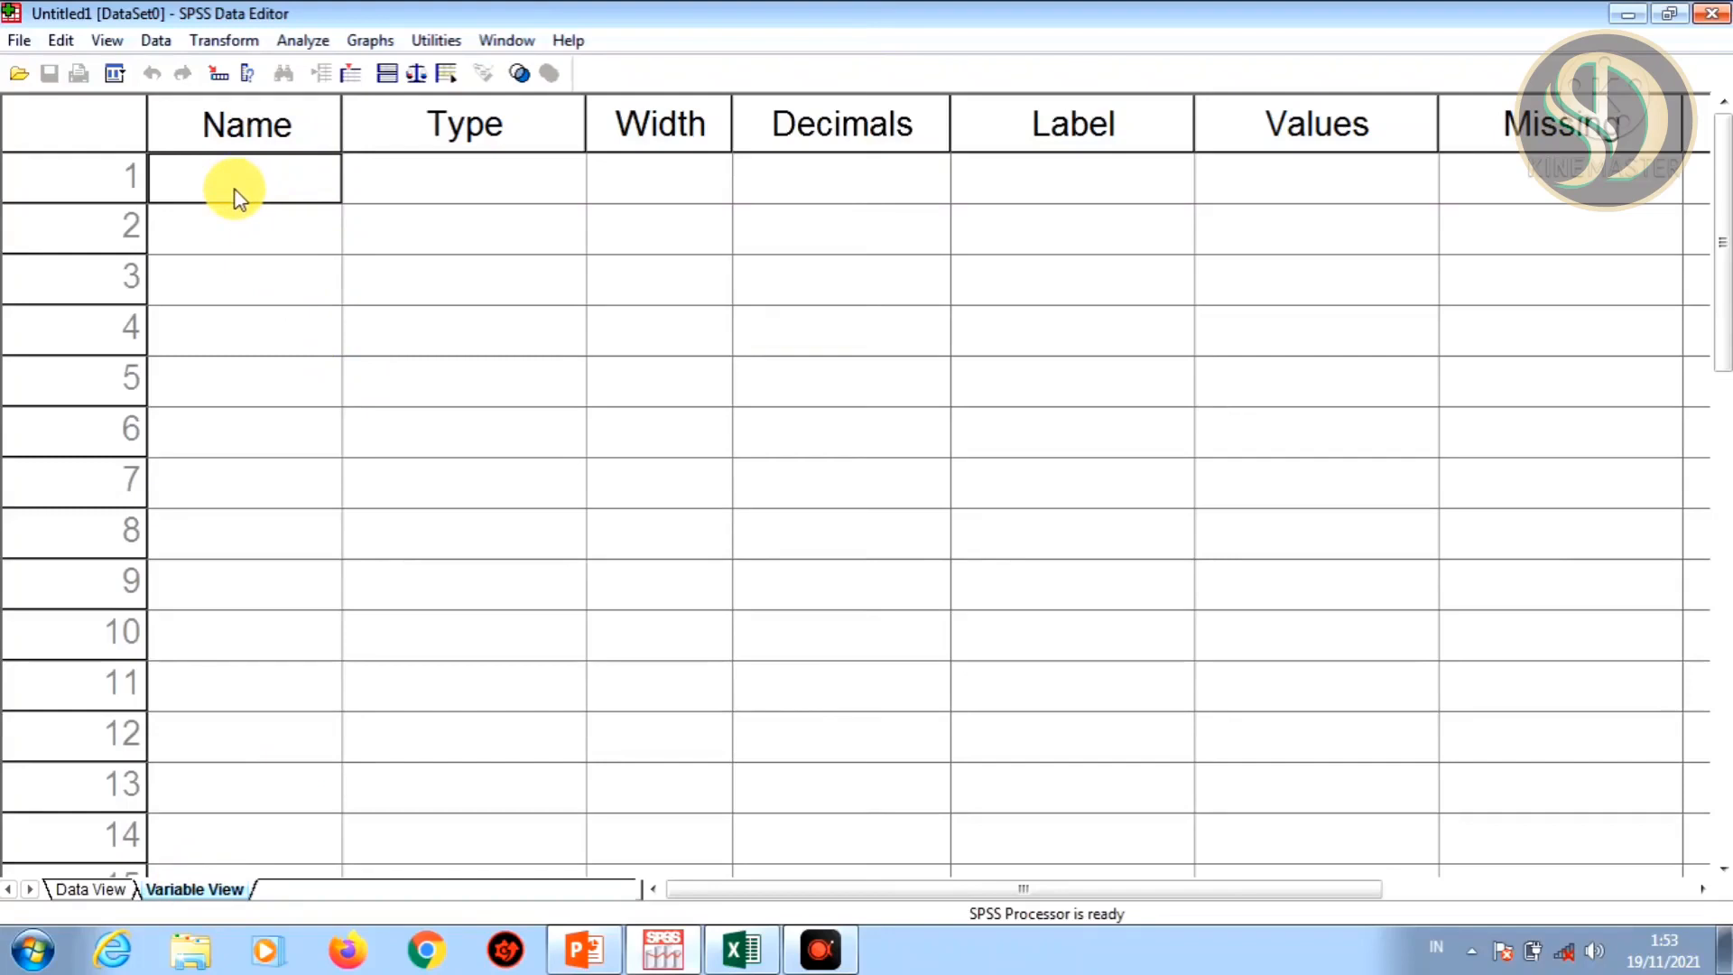
{"action": "type", "text": "kelo"}
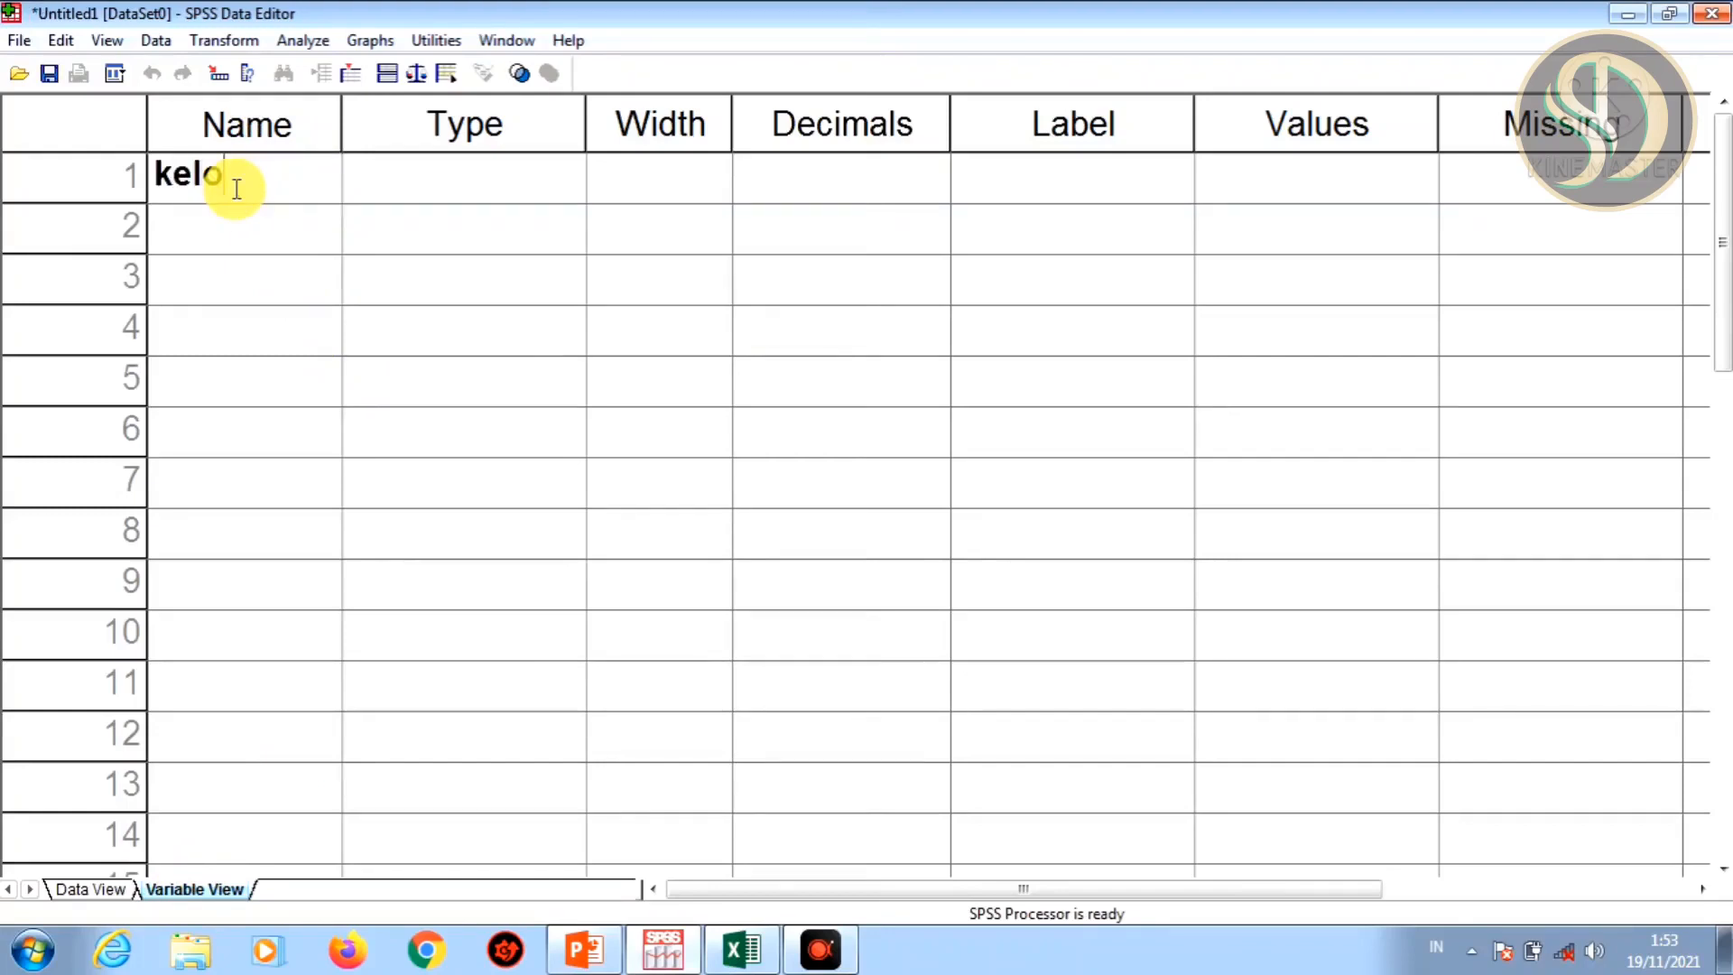
{"action": "type", "text": "mpok"}
{"action": "key", "text": "Tab"}
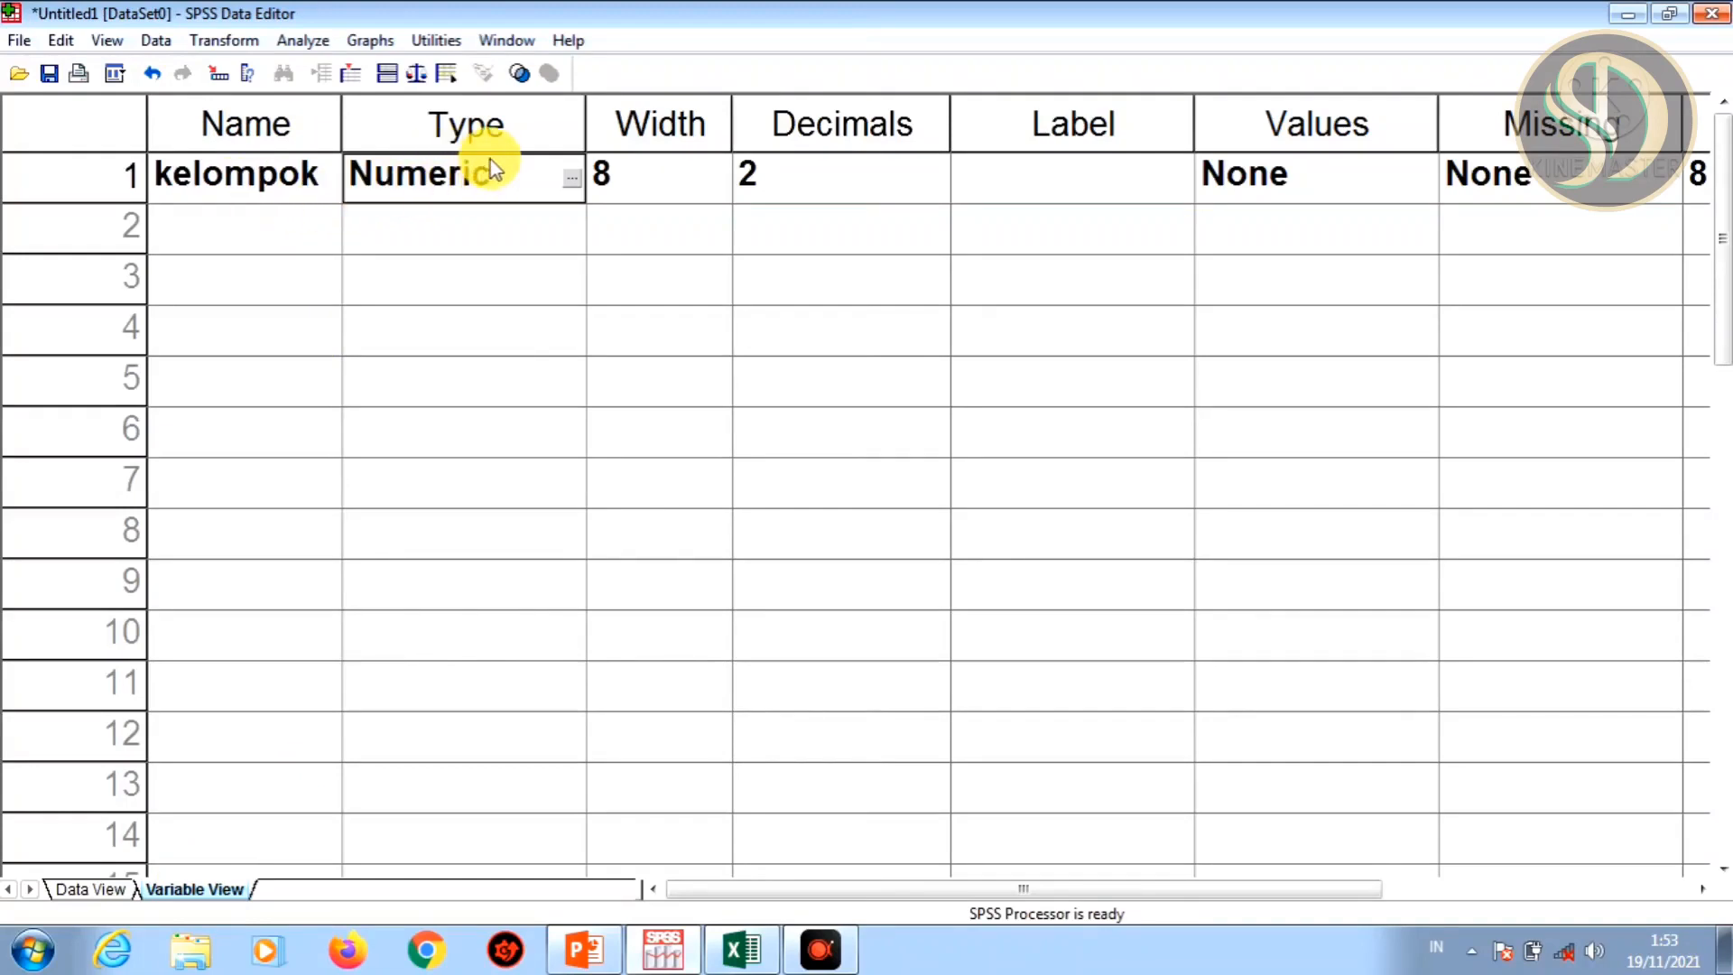
{"action": "left_click", "coordinate": [782, 175]}
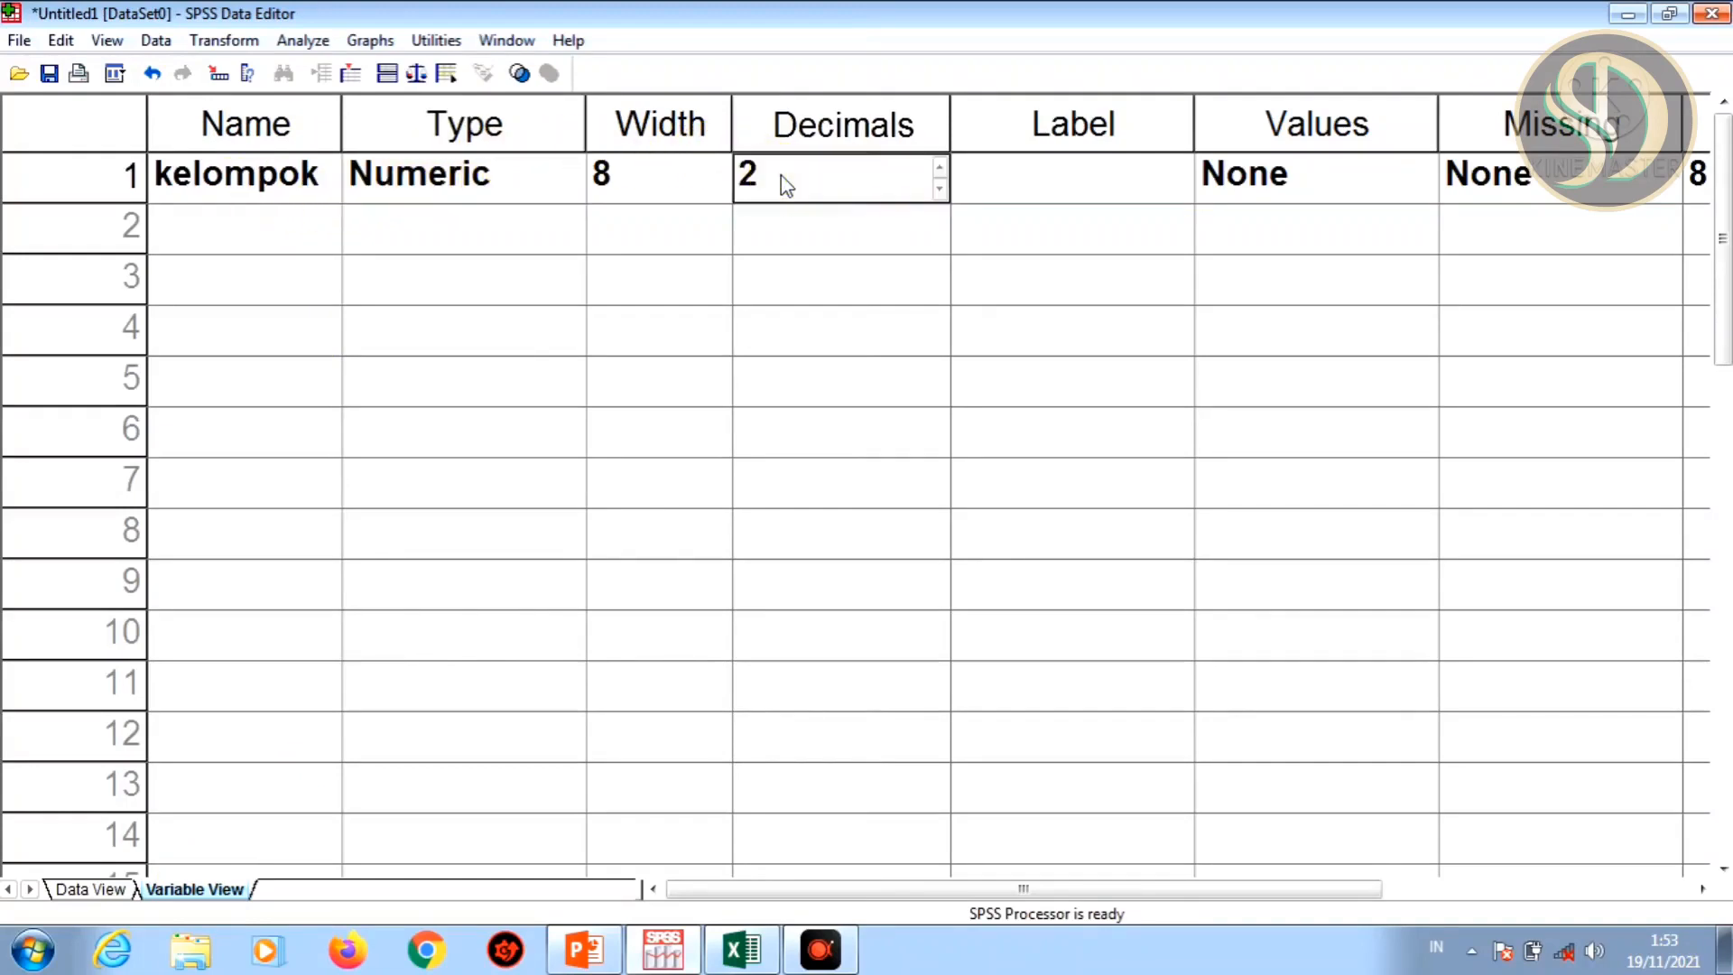
{"action": "key", "text": "BackSpace"}
{"action": "type", "text": "0"}
{"action": "key", "text": "Tab"}
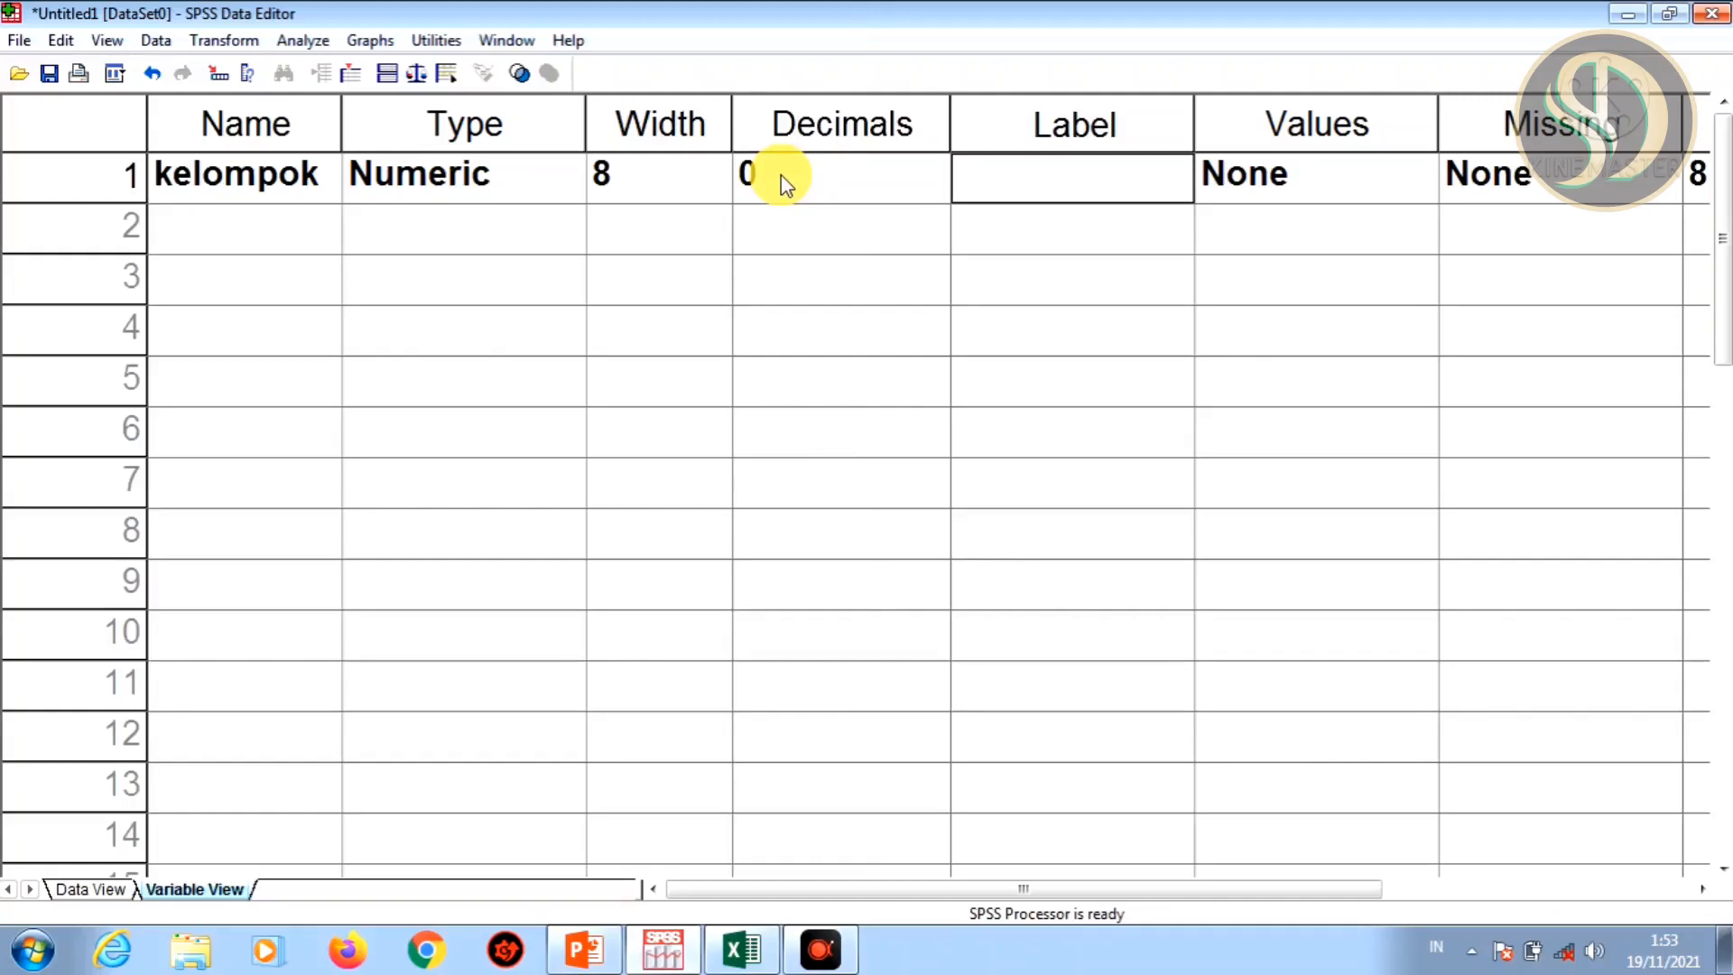
- Add the value label 1 = "Berolahraga" to the kelompok variable
{"action": "key", "text": "Tab"}
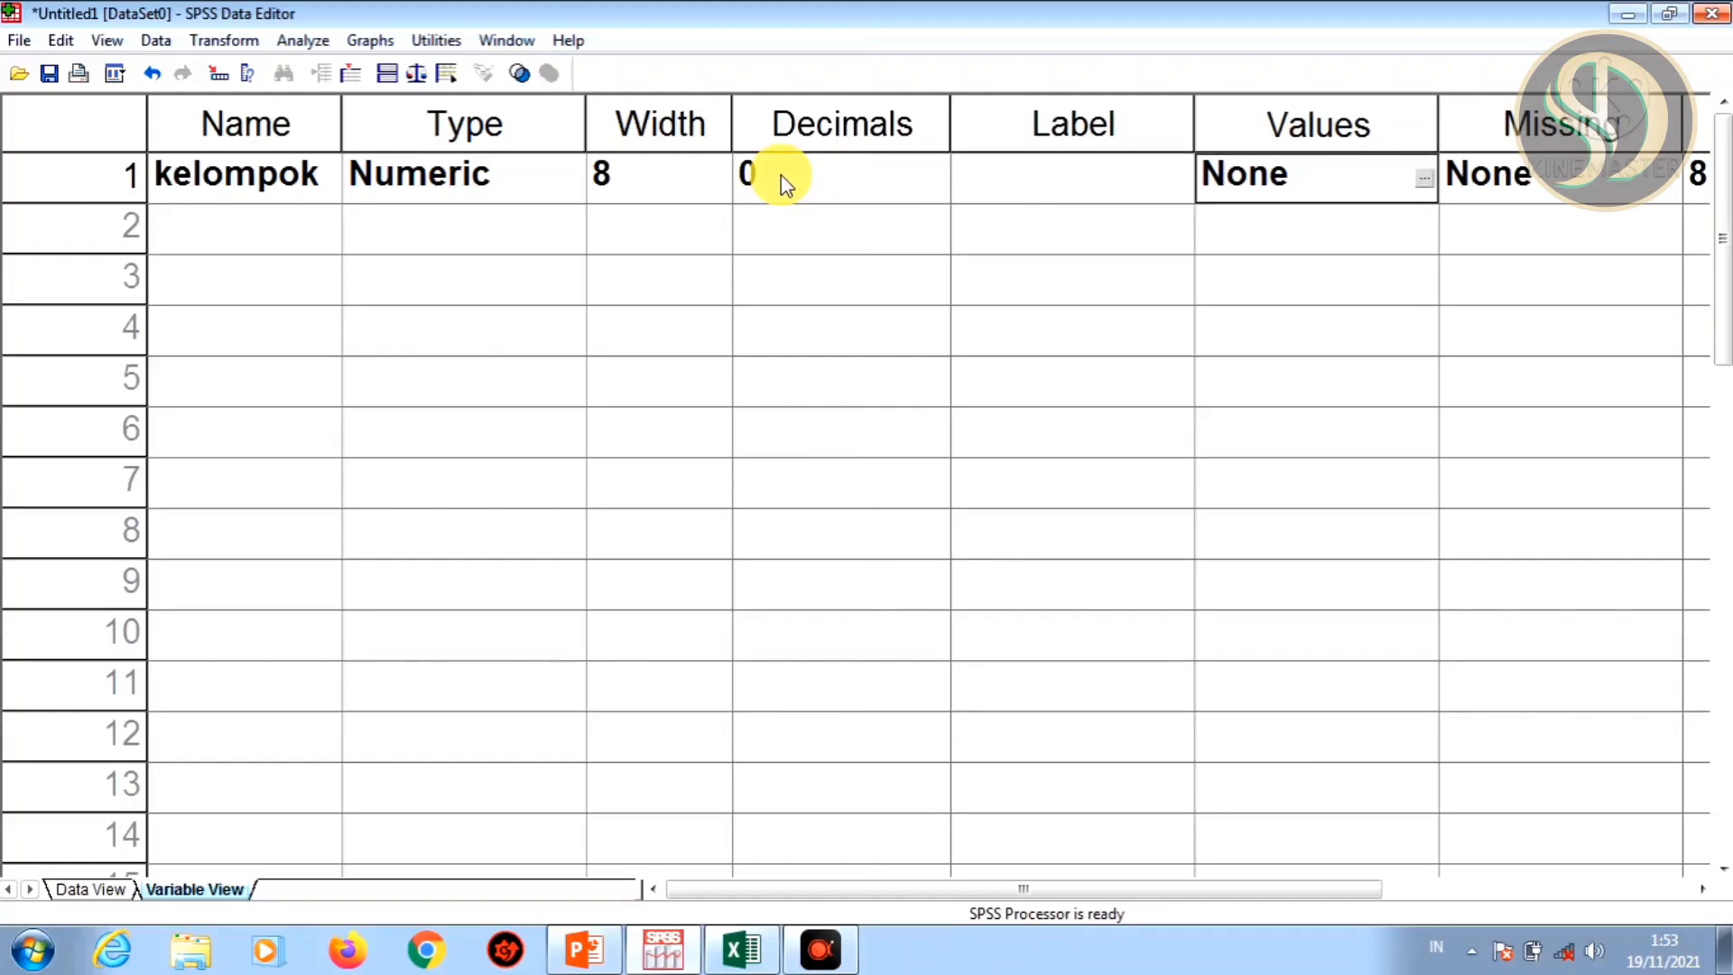
{"action": "left_click", "coordinate": [1426, 179]}
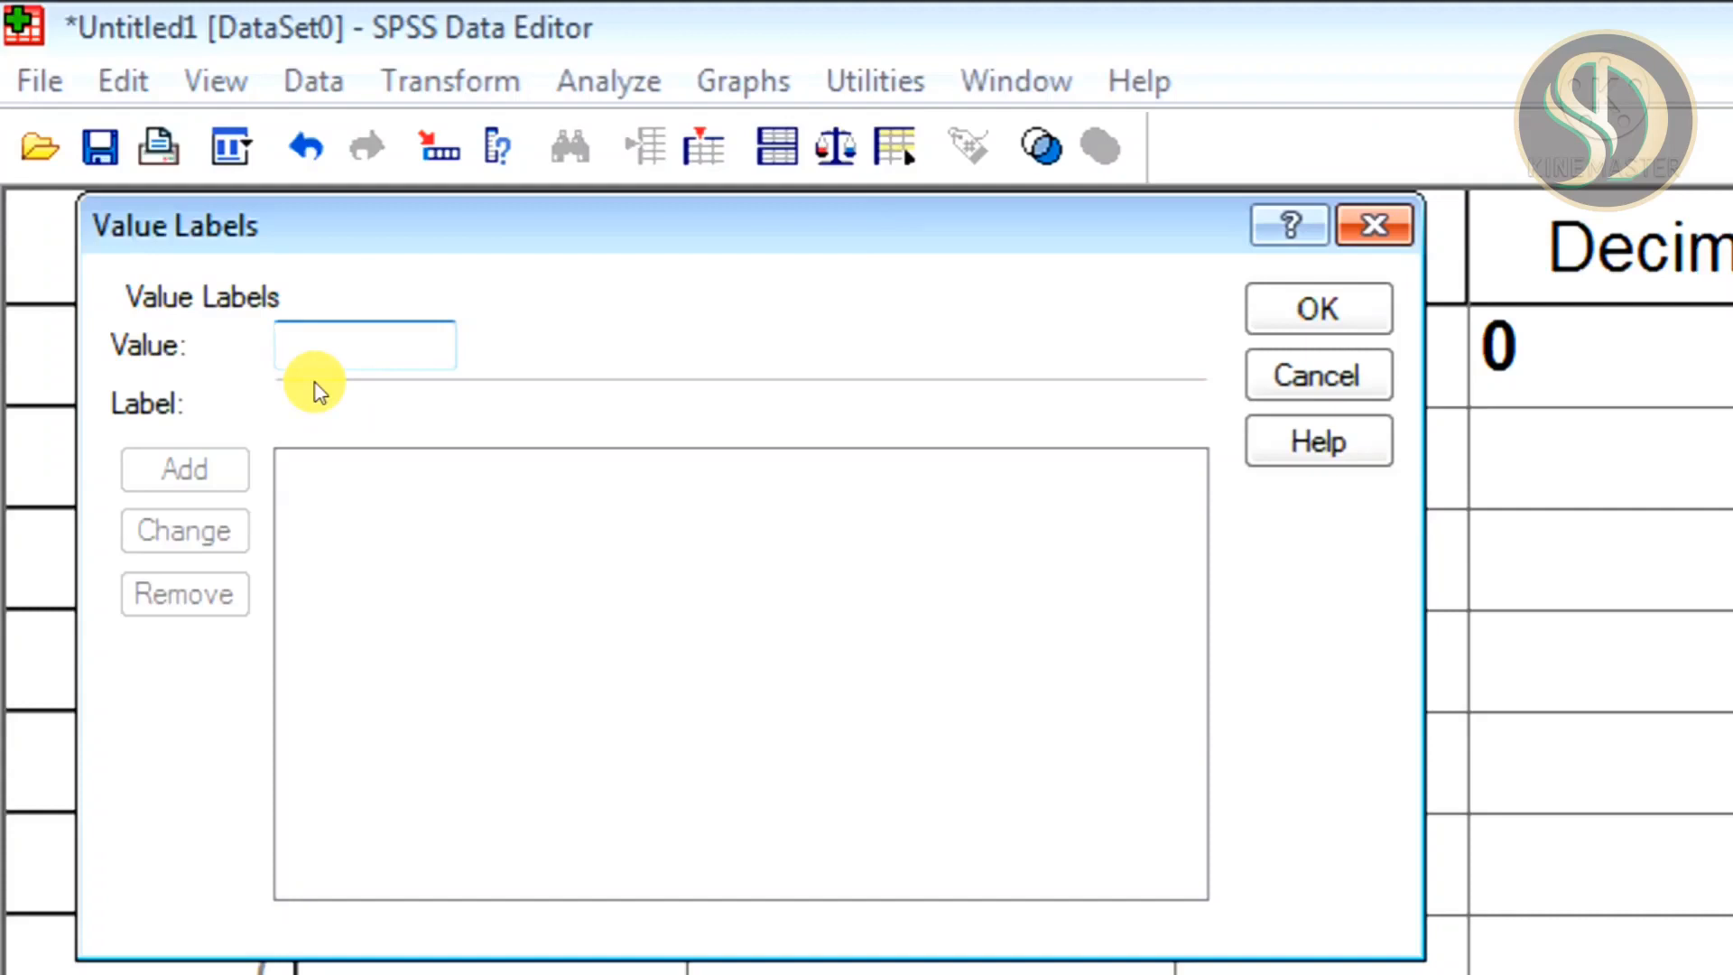
{"action": "type", "text": "1"}
{"action": "left_click", "coordinate": [323, 379]}
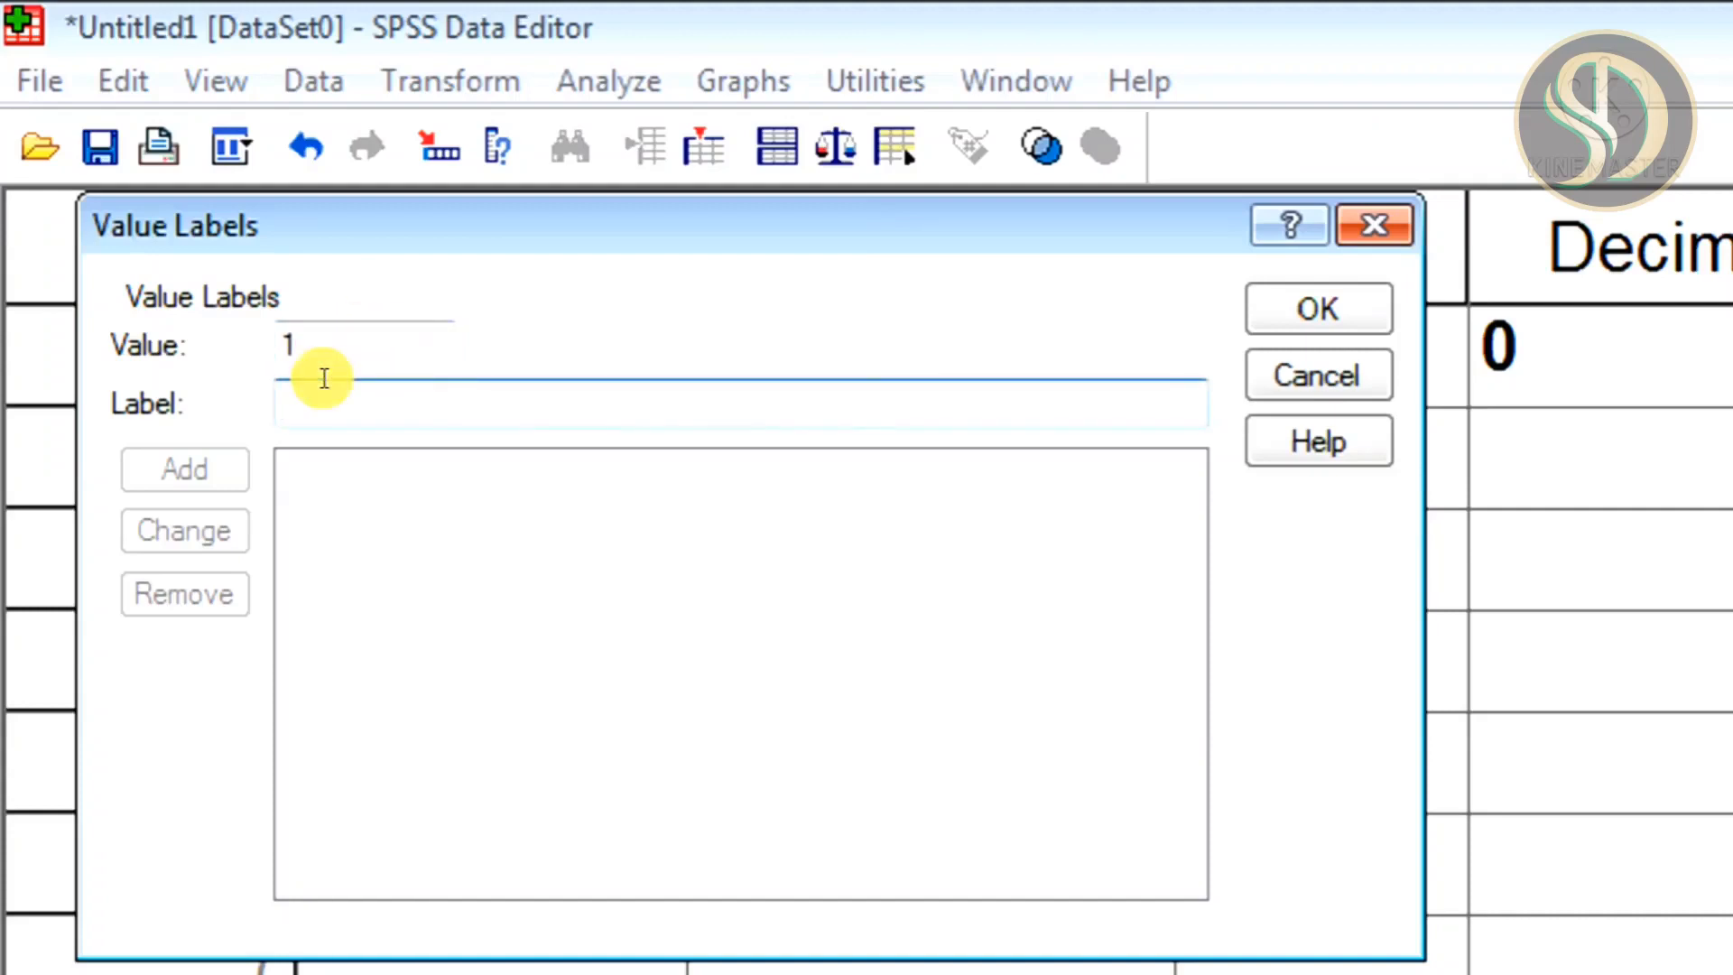
{"action": "type", "text": "Berolah"}
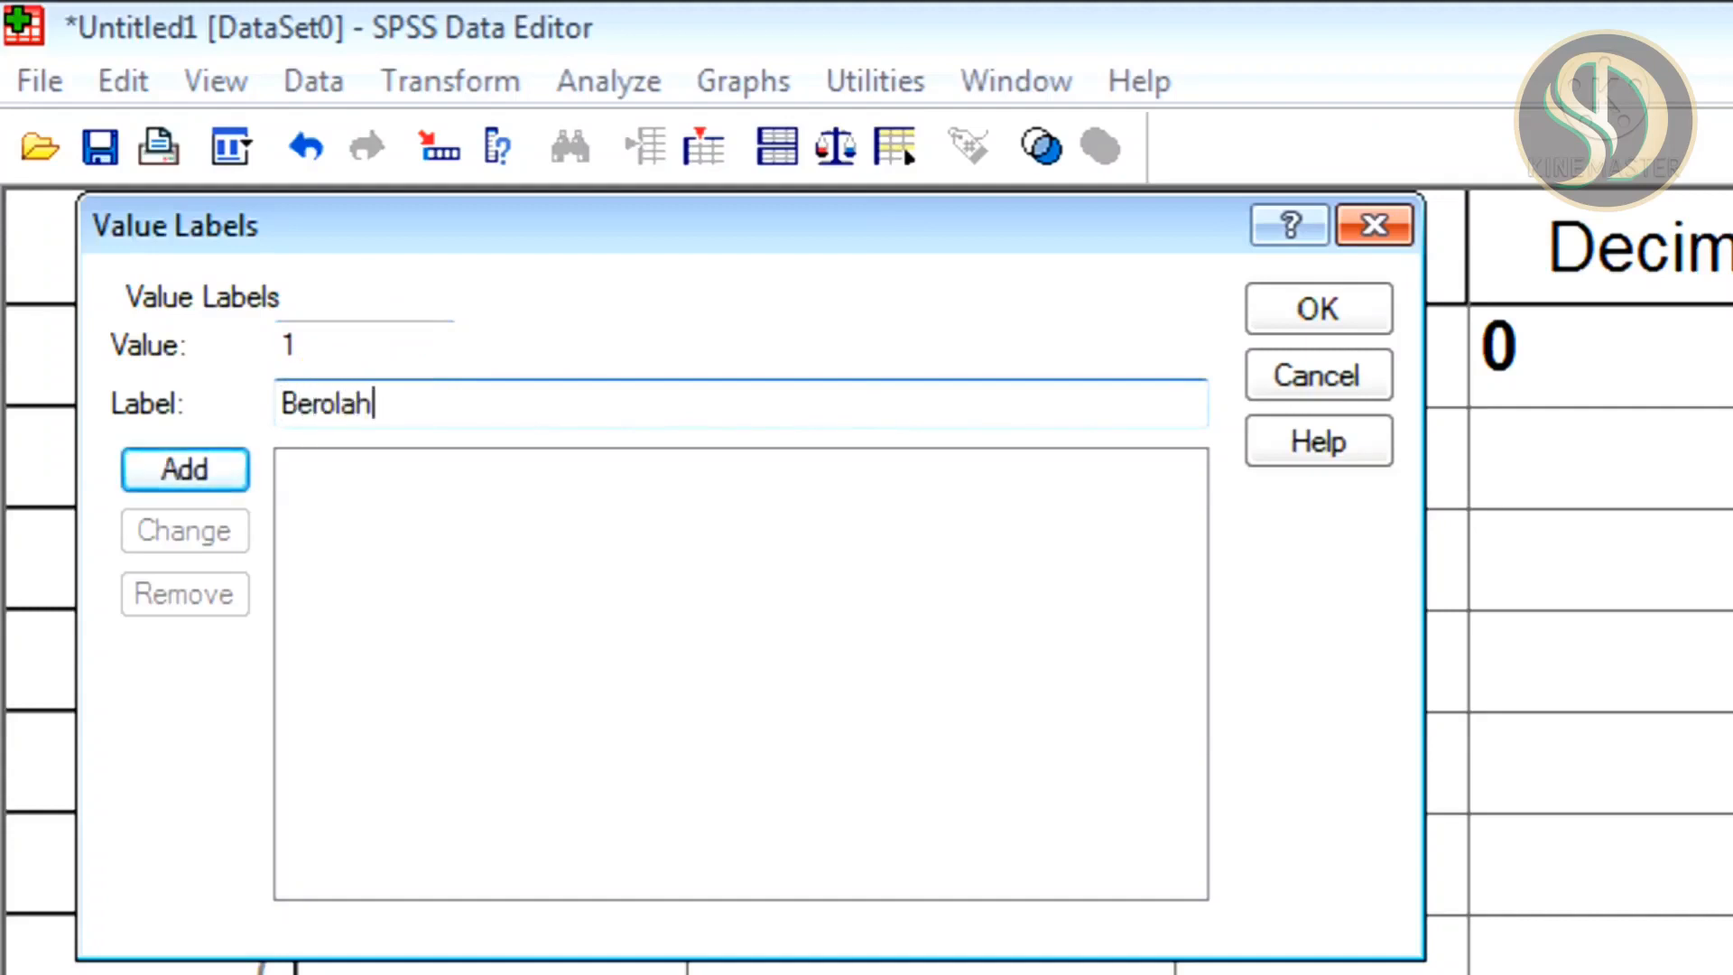
{"action": "type", "text": "hraga"}
{"action": "left_click", "coordinate": [209, 449]}
- Add the value label 2 = "Tidak Berolahraga" to kelompok and accept the value labels
{"action": "type", "text": "2"}
{"action": "left_click", "coordinate": [290, 397]}
{"action": "type", "text": "T"}
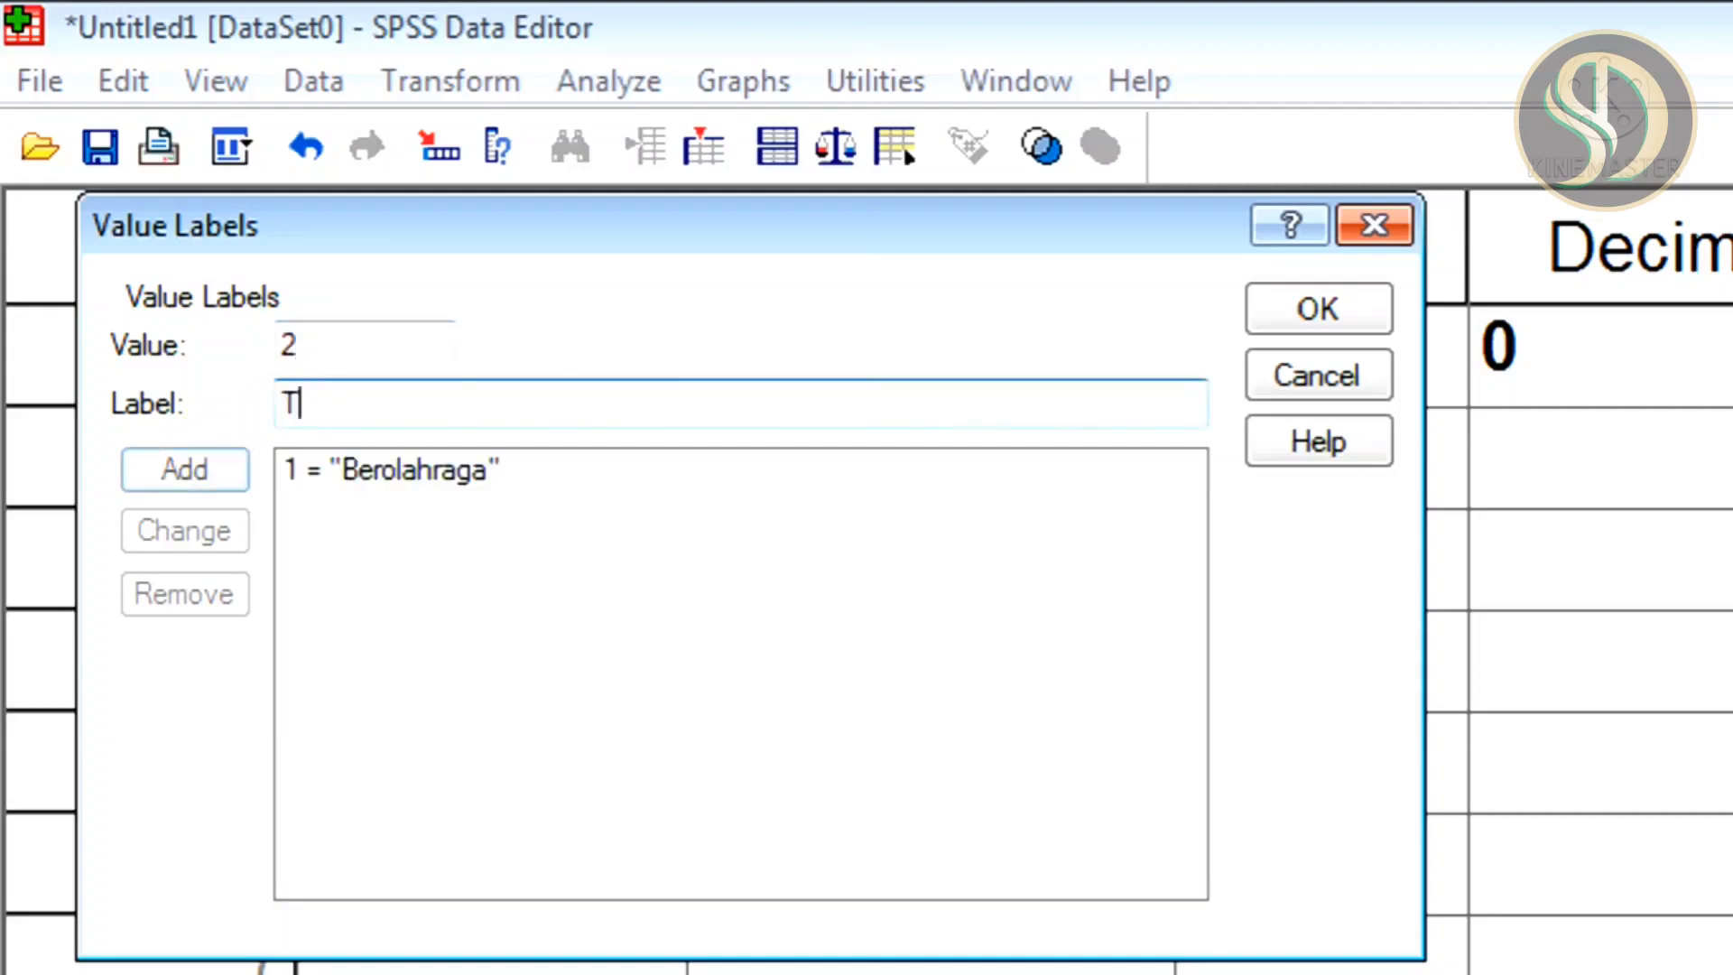
{"action": "type", "text": "idak Ber"}
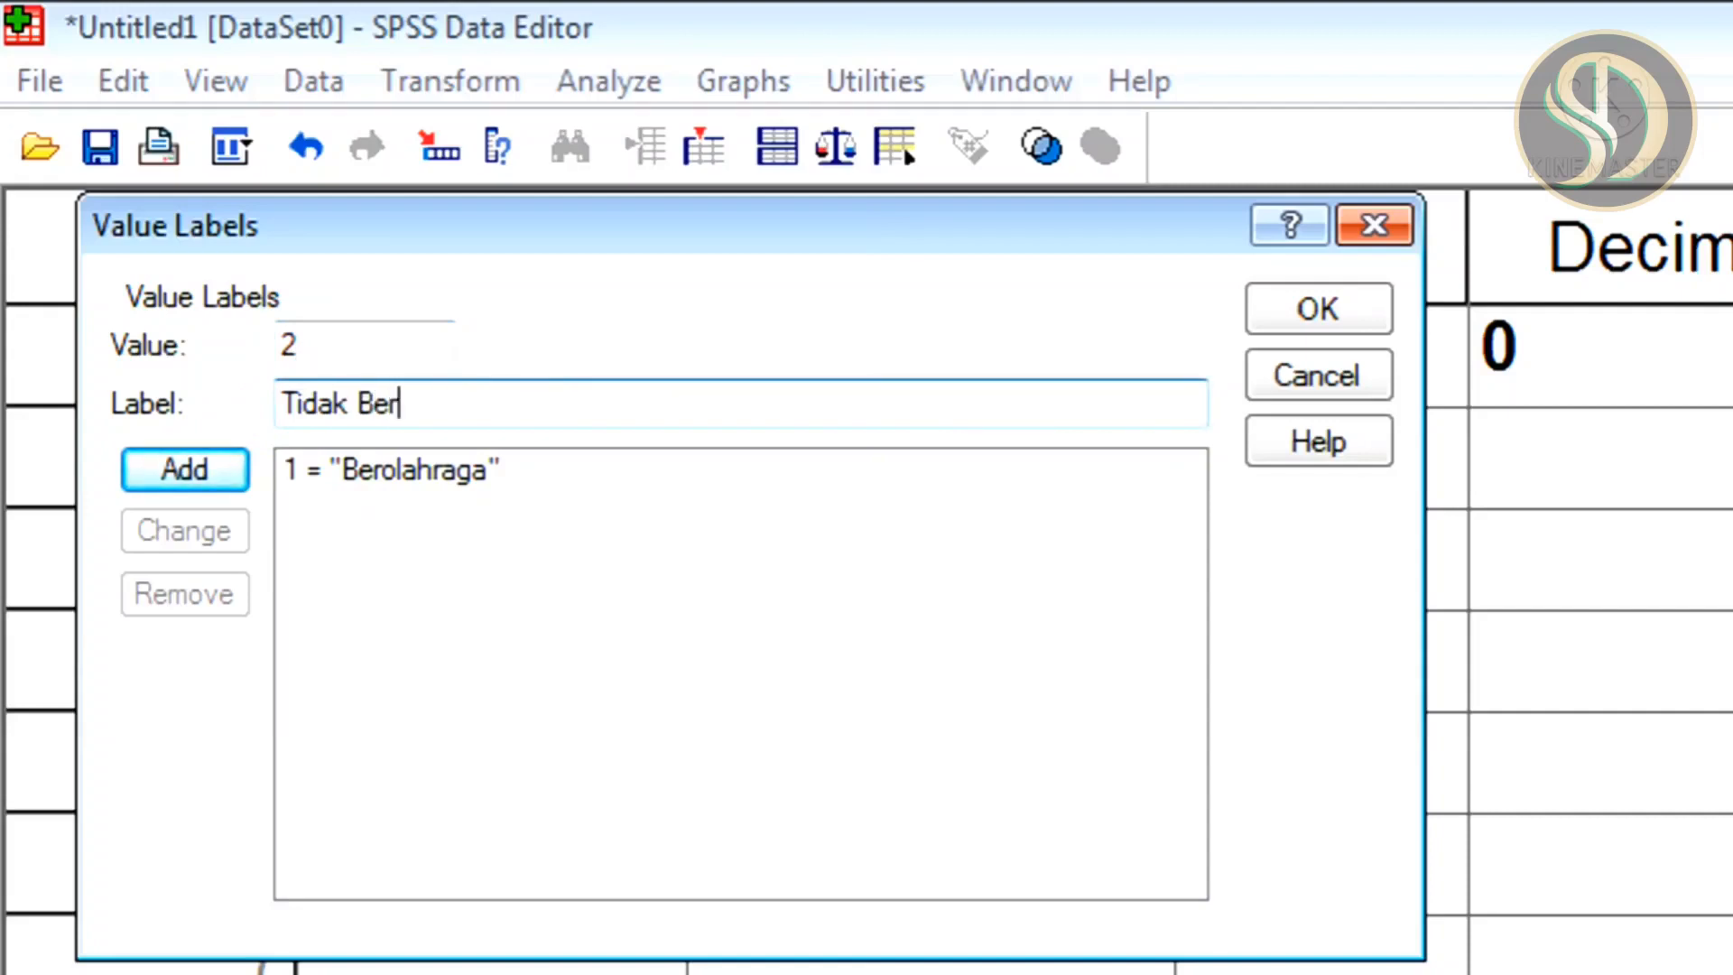
{"action": "type", "text": "olahraga"}
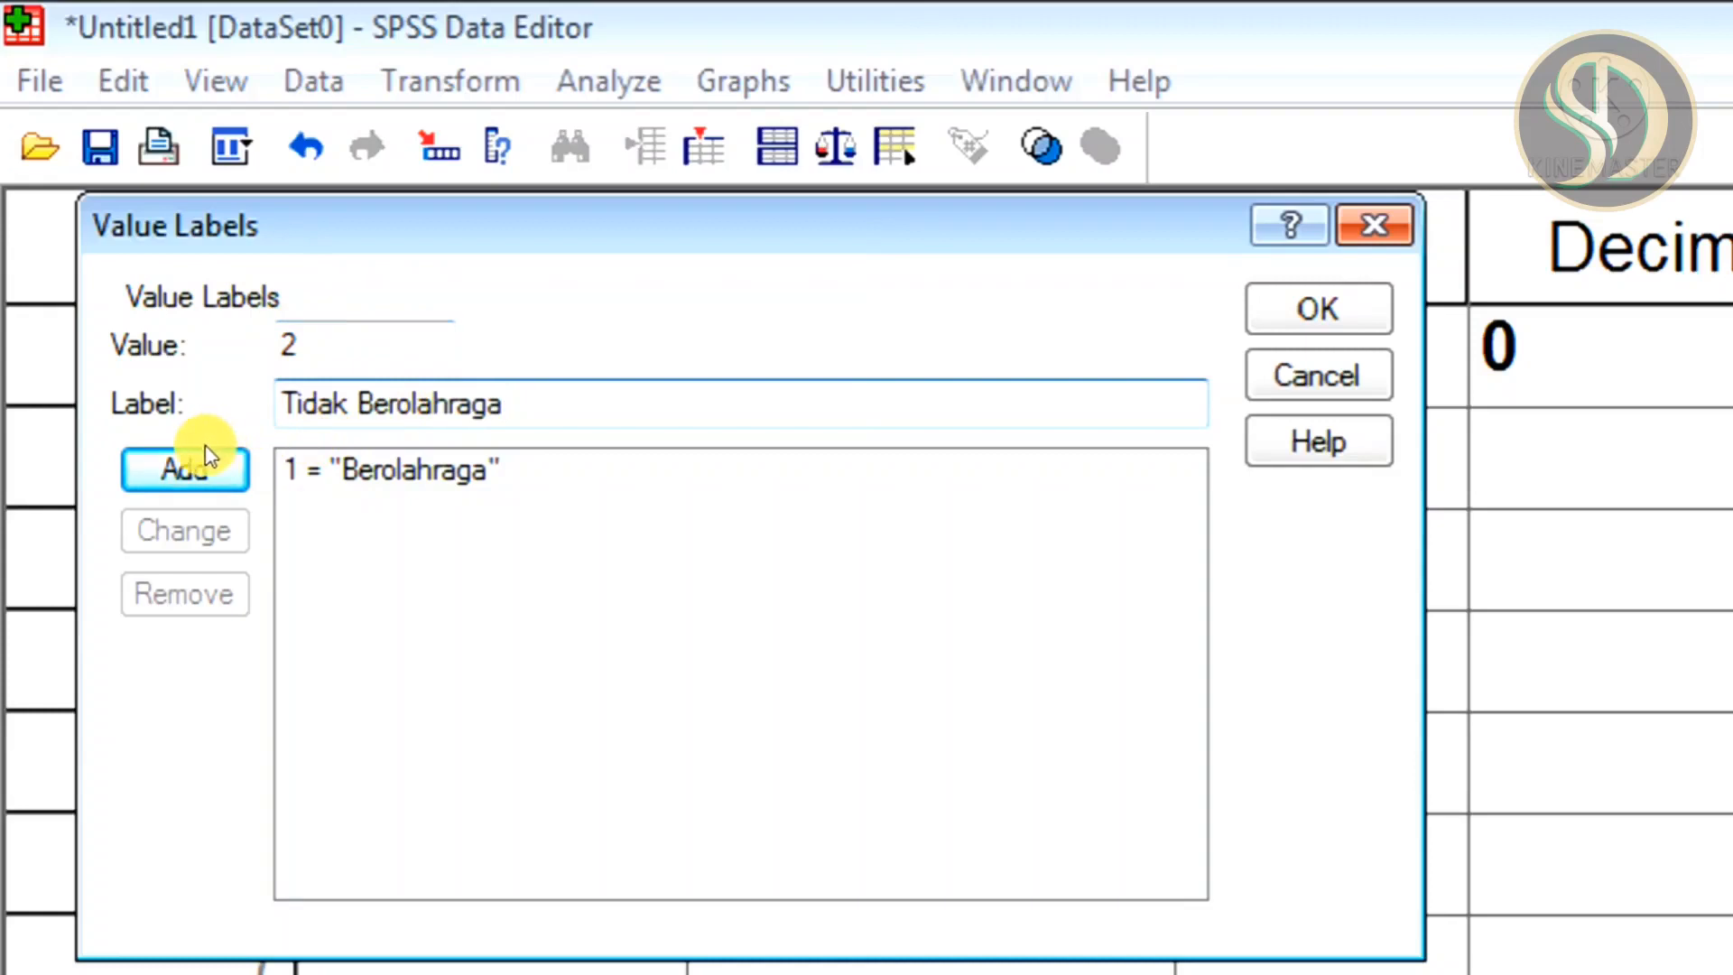
{"action": "left_click", "coordinate": [186, 471]}
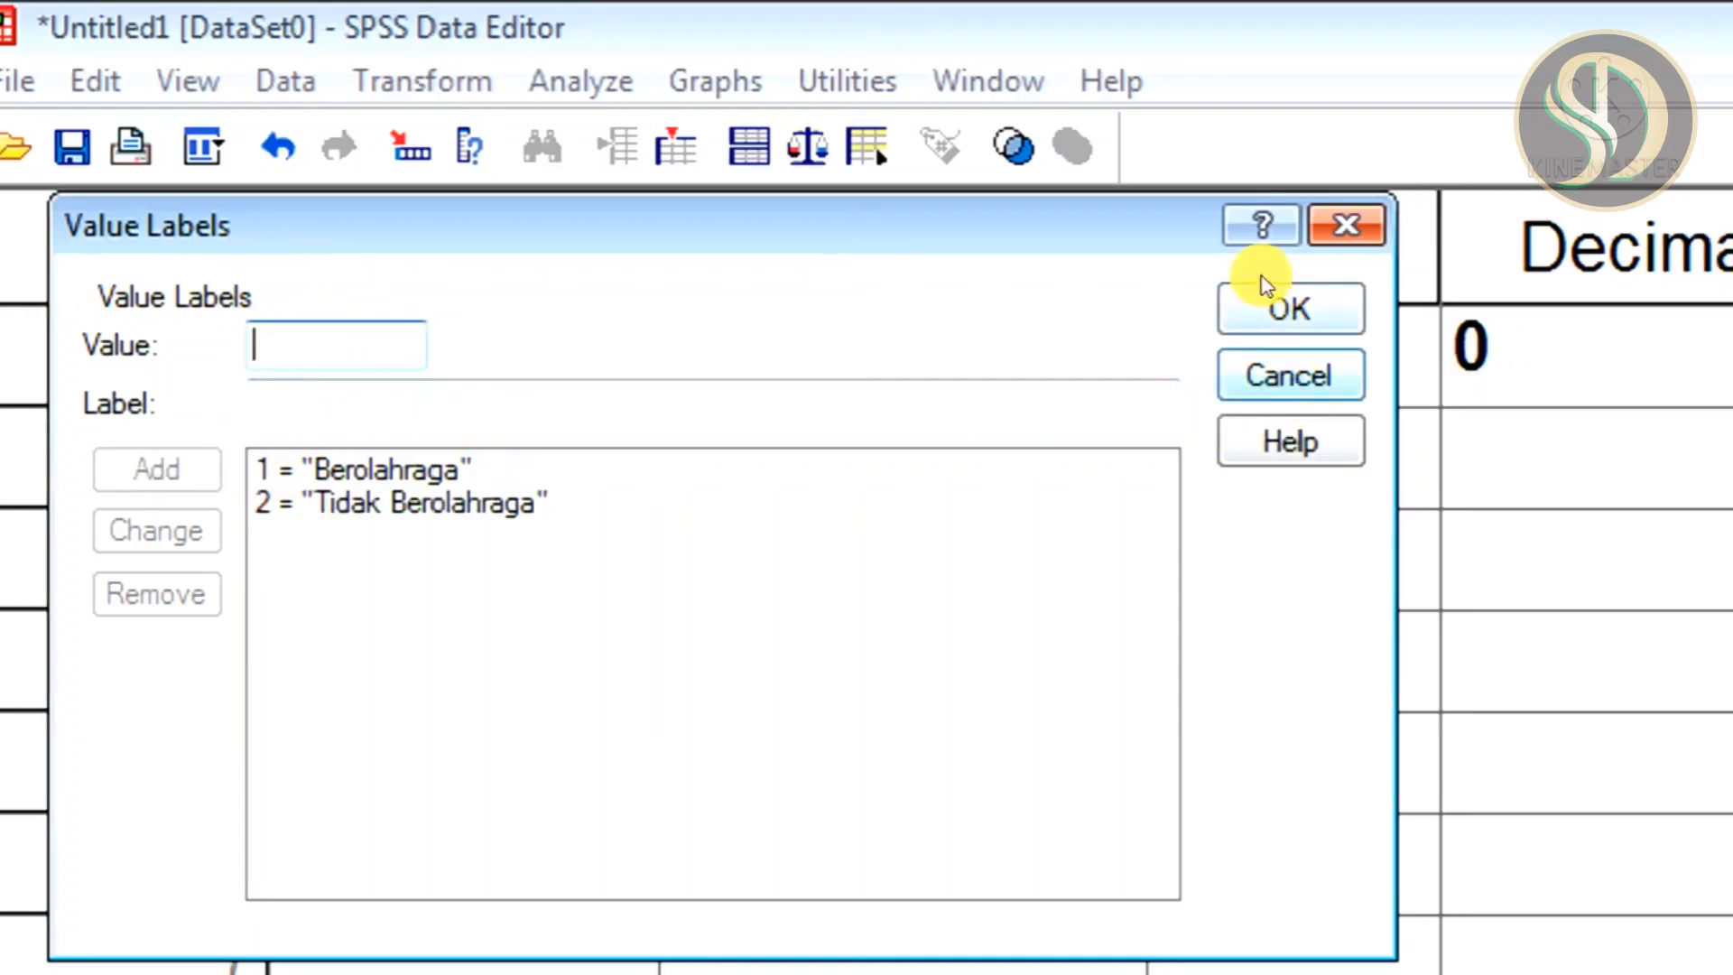
{"action": "left_click", "coordinate": [1276, 307]}
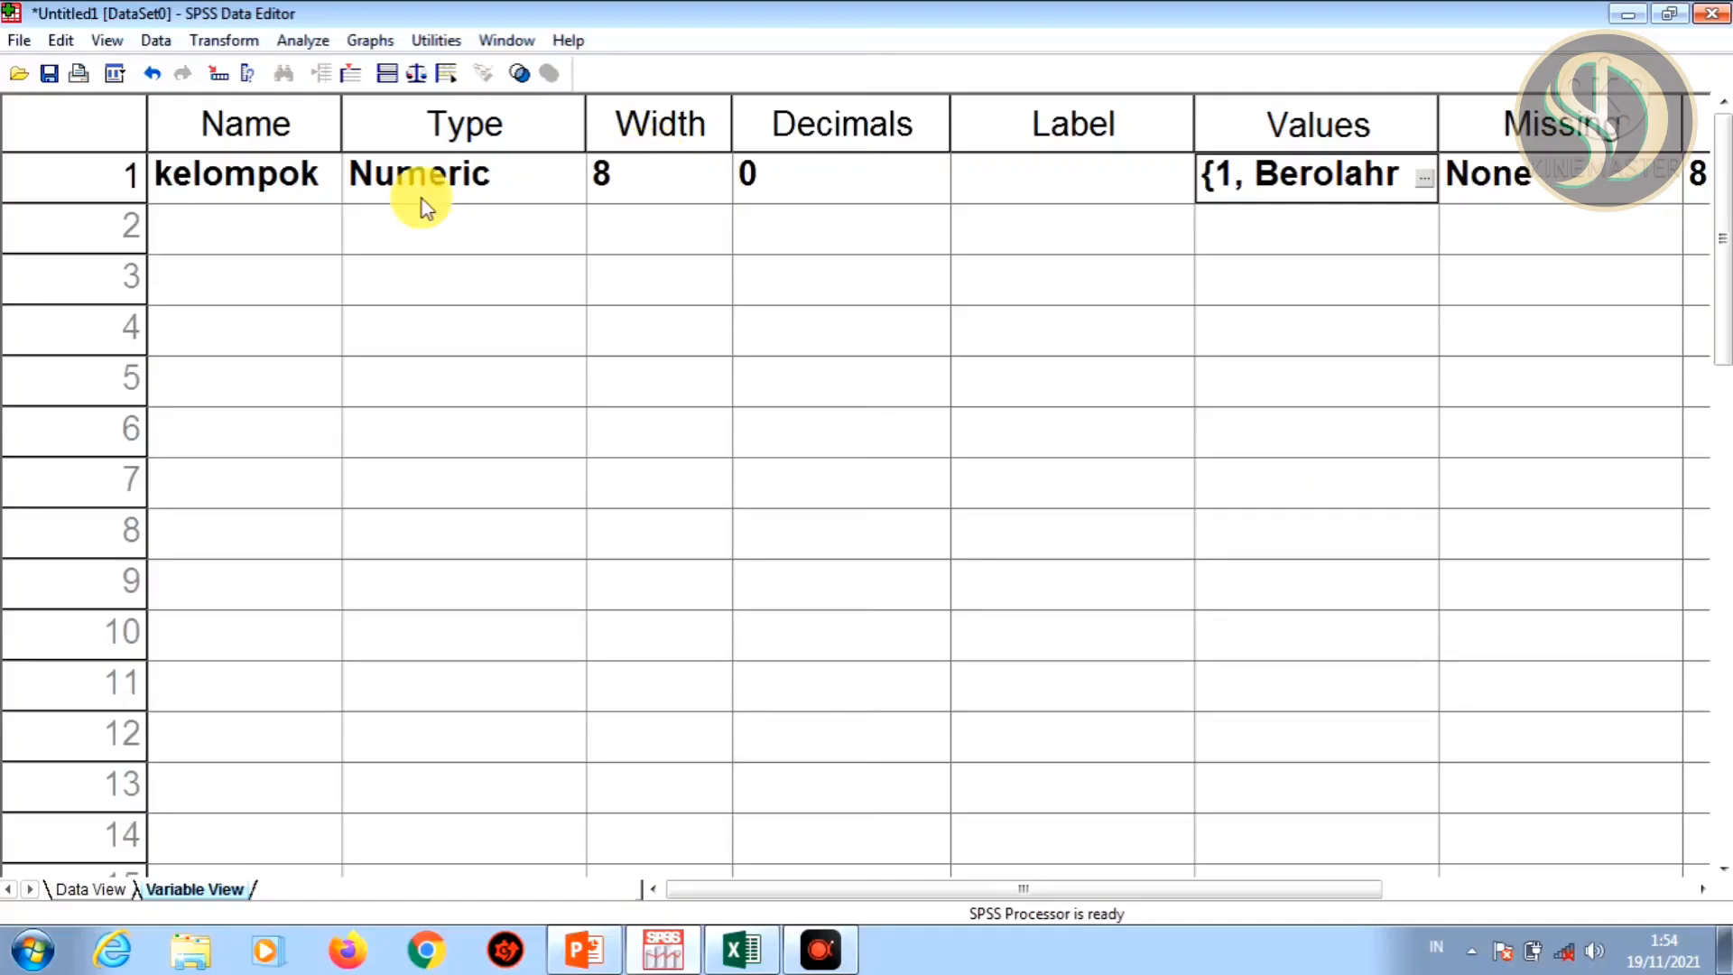
- Define a second variable named berat with 0 decimals
{"action": "left_click", "coordinate": [244, 227]}
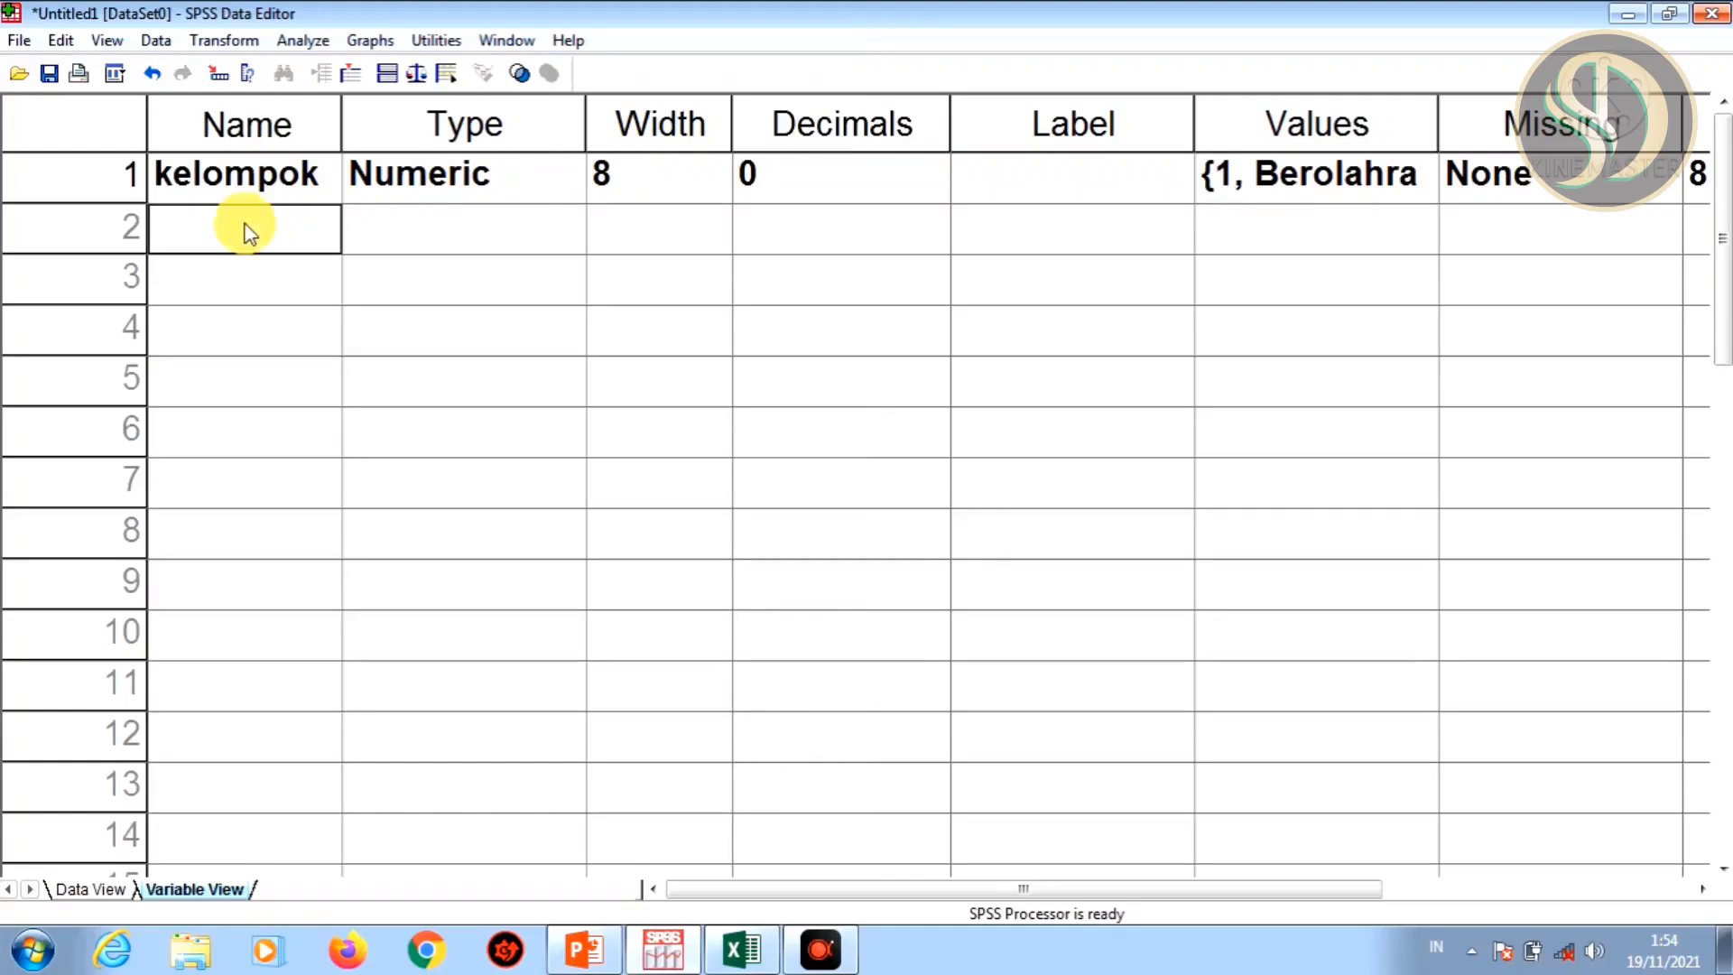
{"action": "type", "text": "berat"}
{"action": "key", "text": "Tab"}
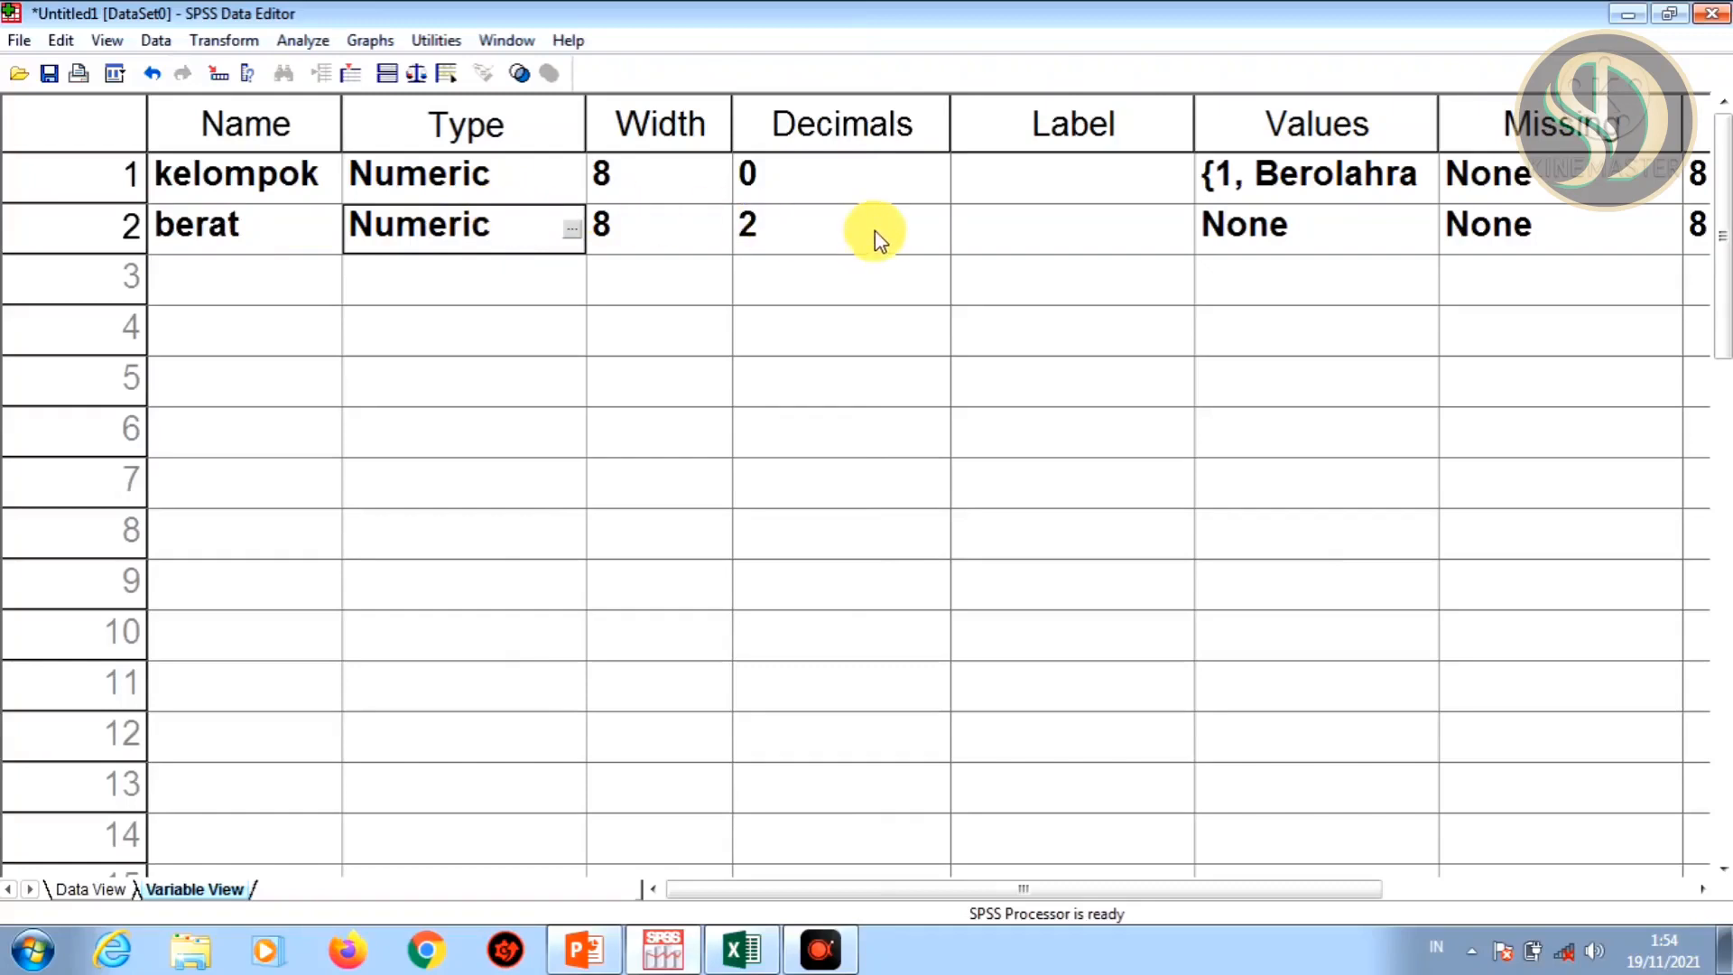
{"action": "left_click", "coordinate": [841, 229]}
{"action": "type", "text": "0"}
{"action": "key", "text": "Up"}
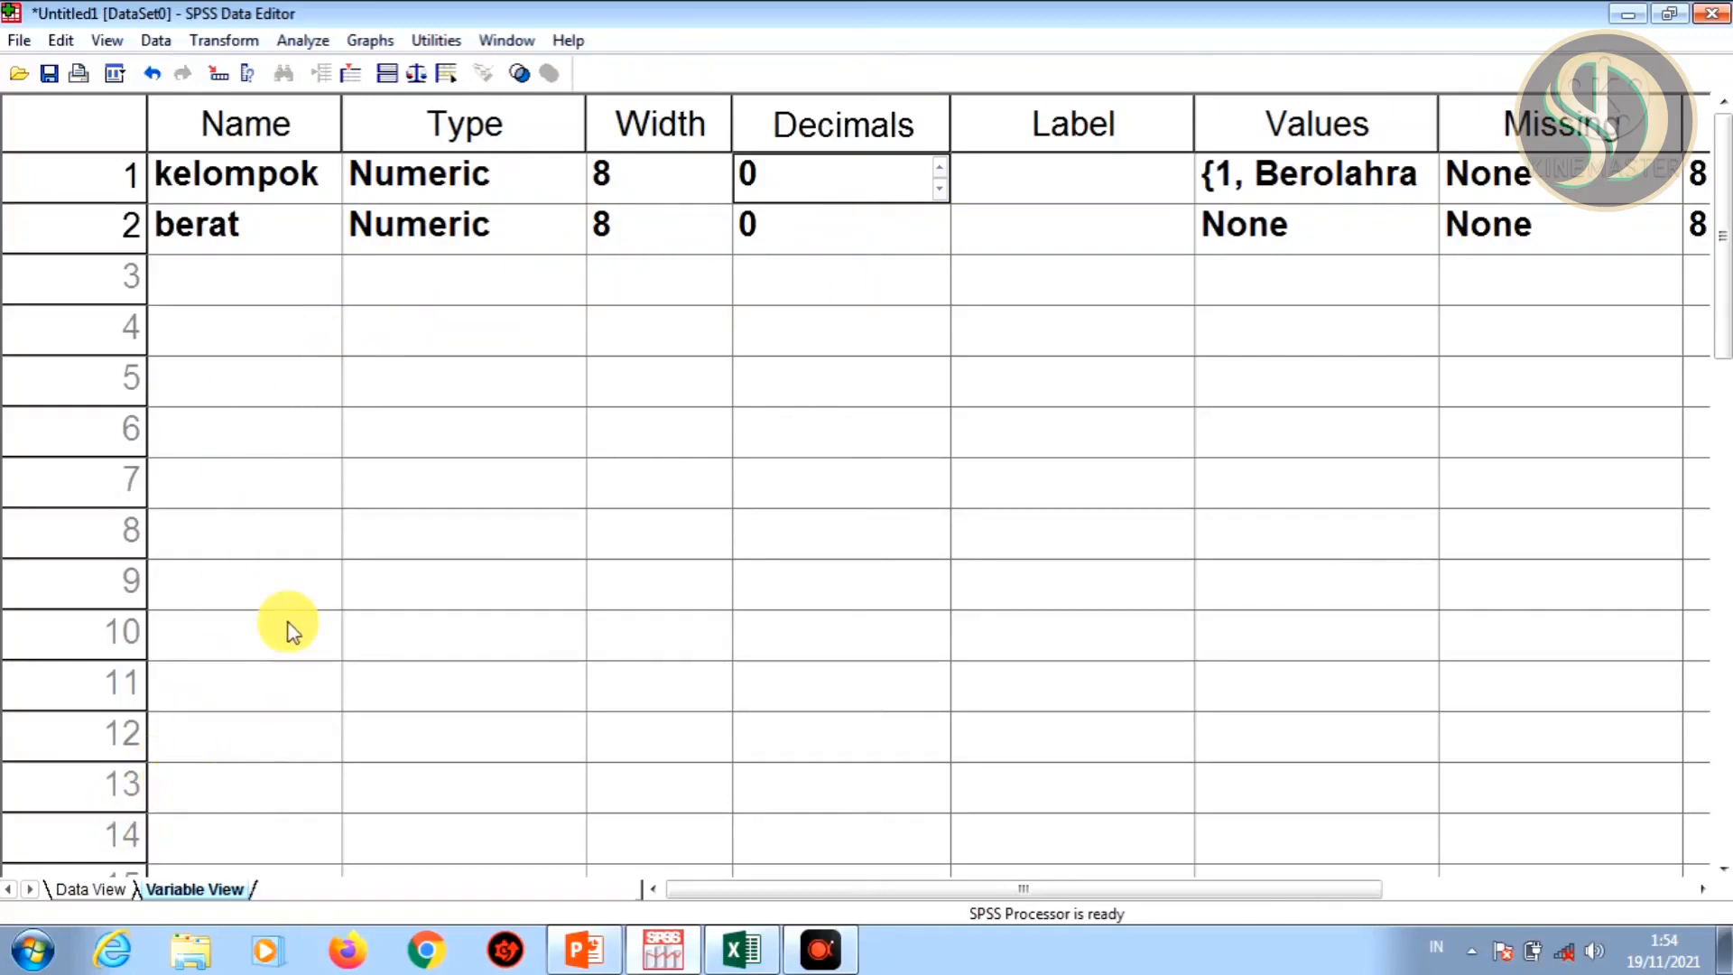
- Consult the sample table on the PowerPoint slide and enter 1 as kelompok for case 1 in SPSS Data View
{"action": "key", "text": "ctrl+t"}
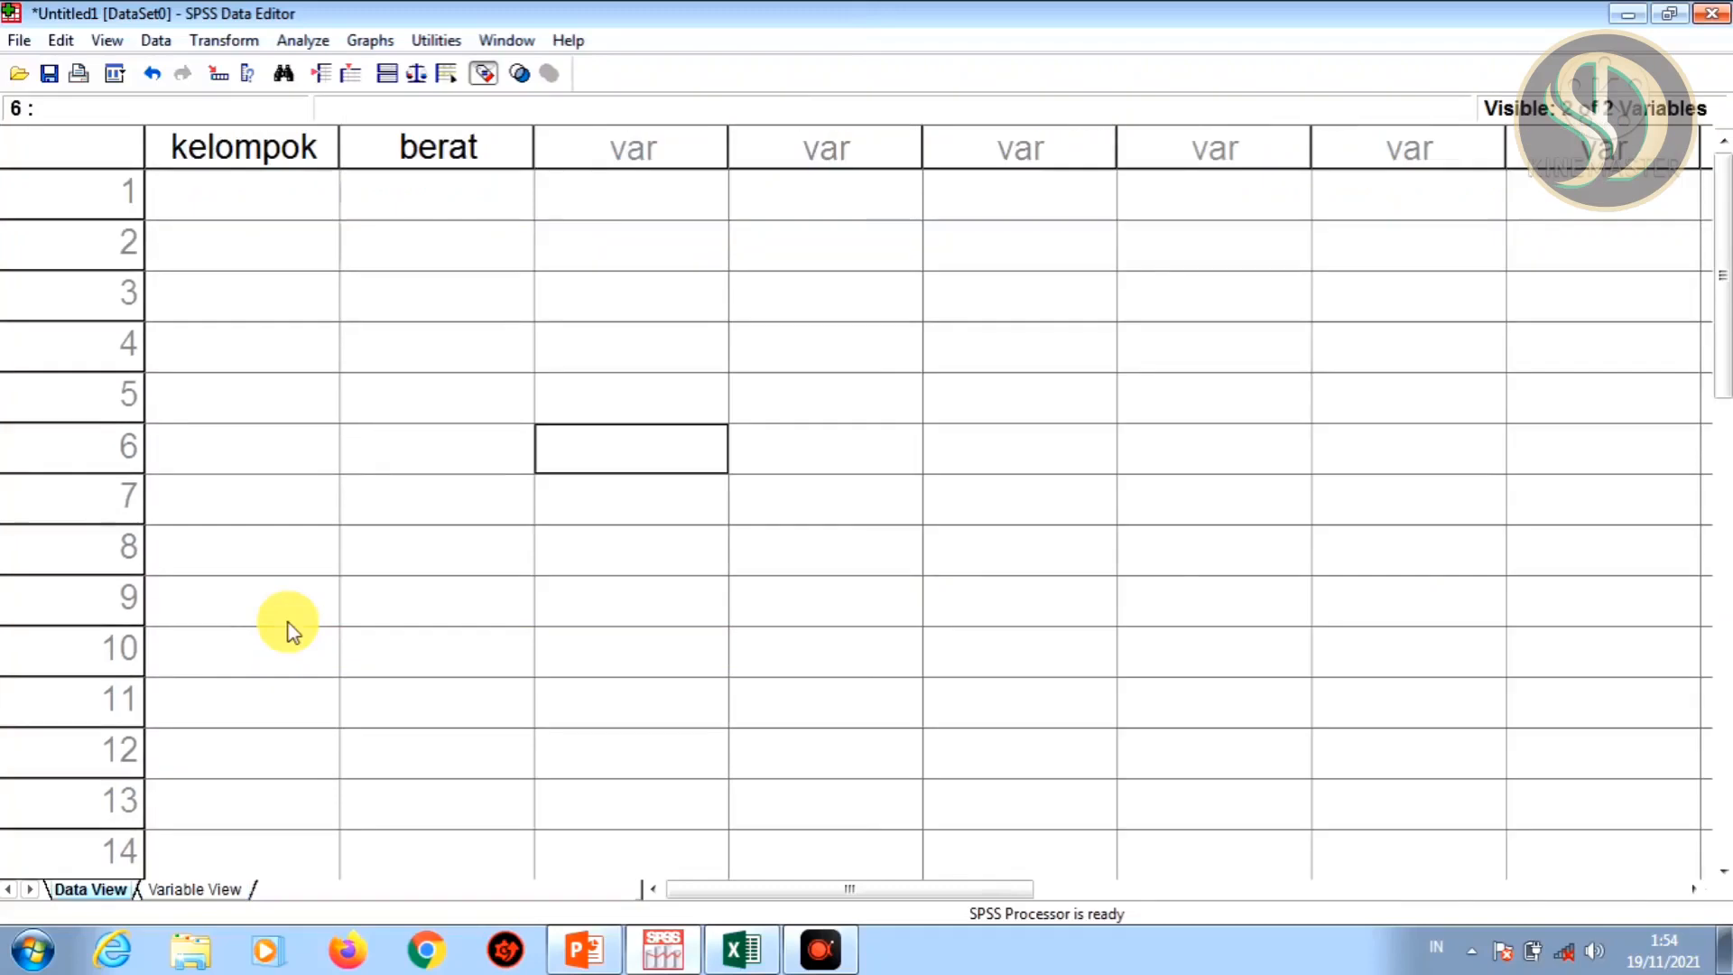
{"action": "left_click", "coordinate": [285, 194]}
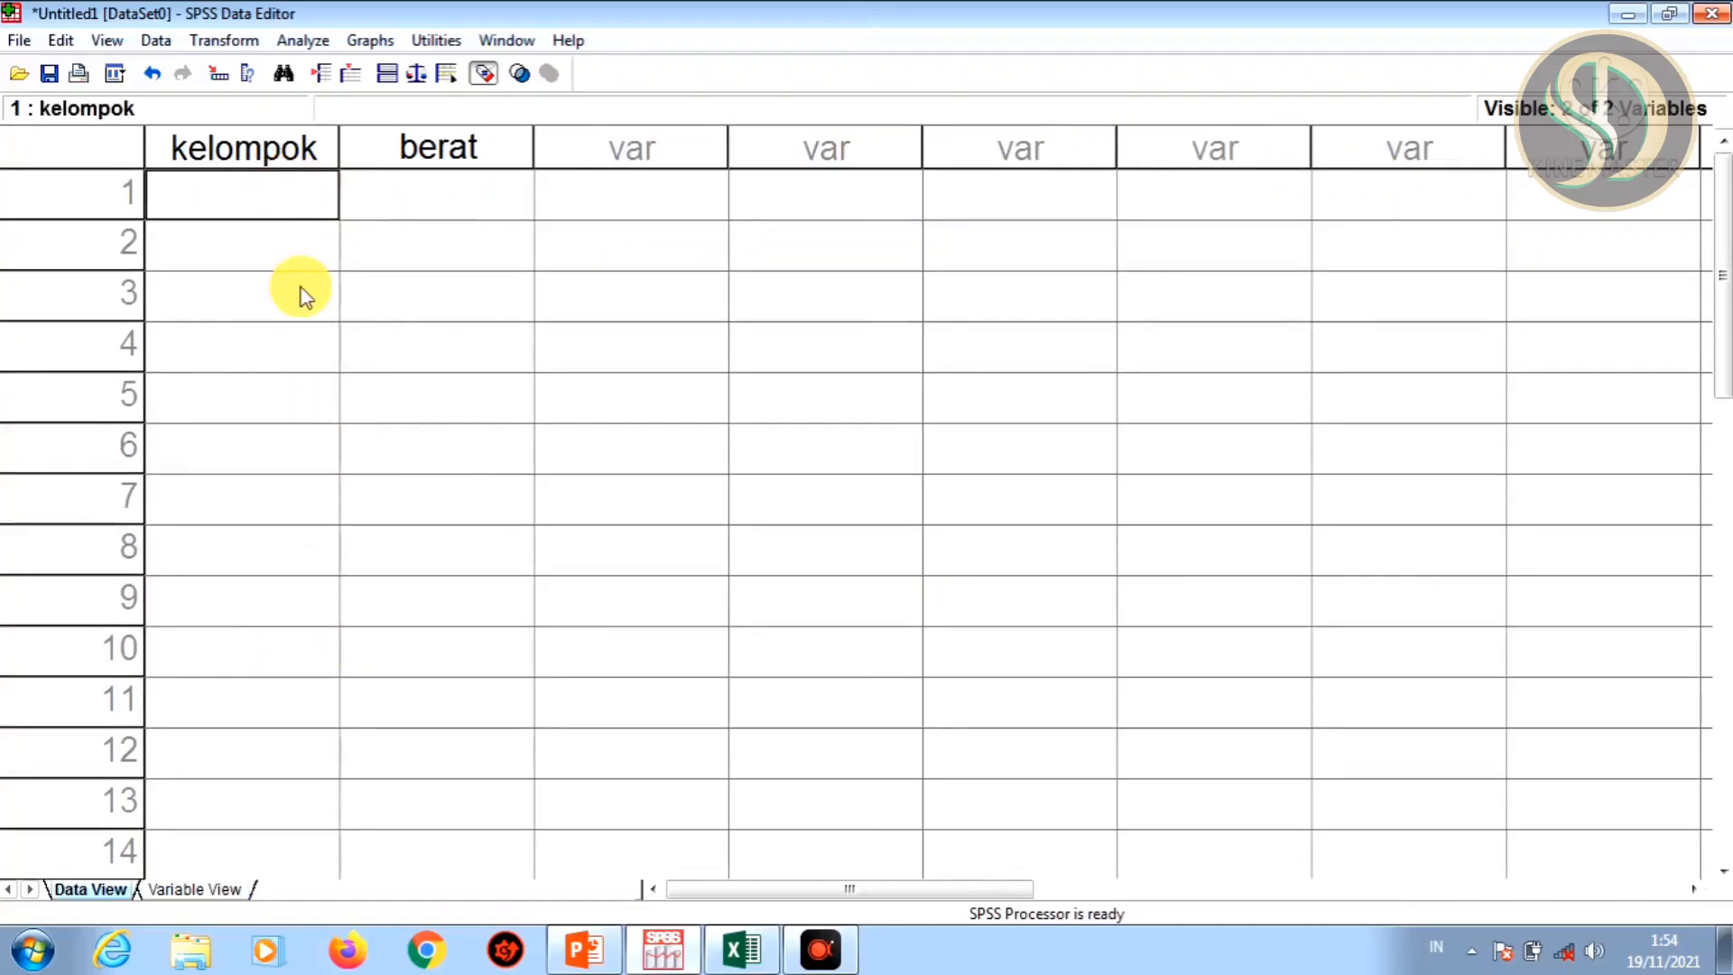
{"action": "left_click", "coordinate": [663, 950]}
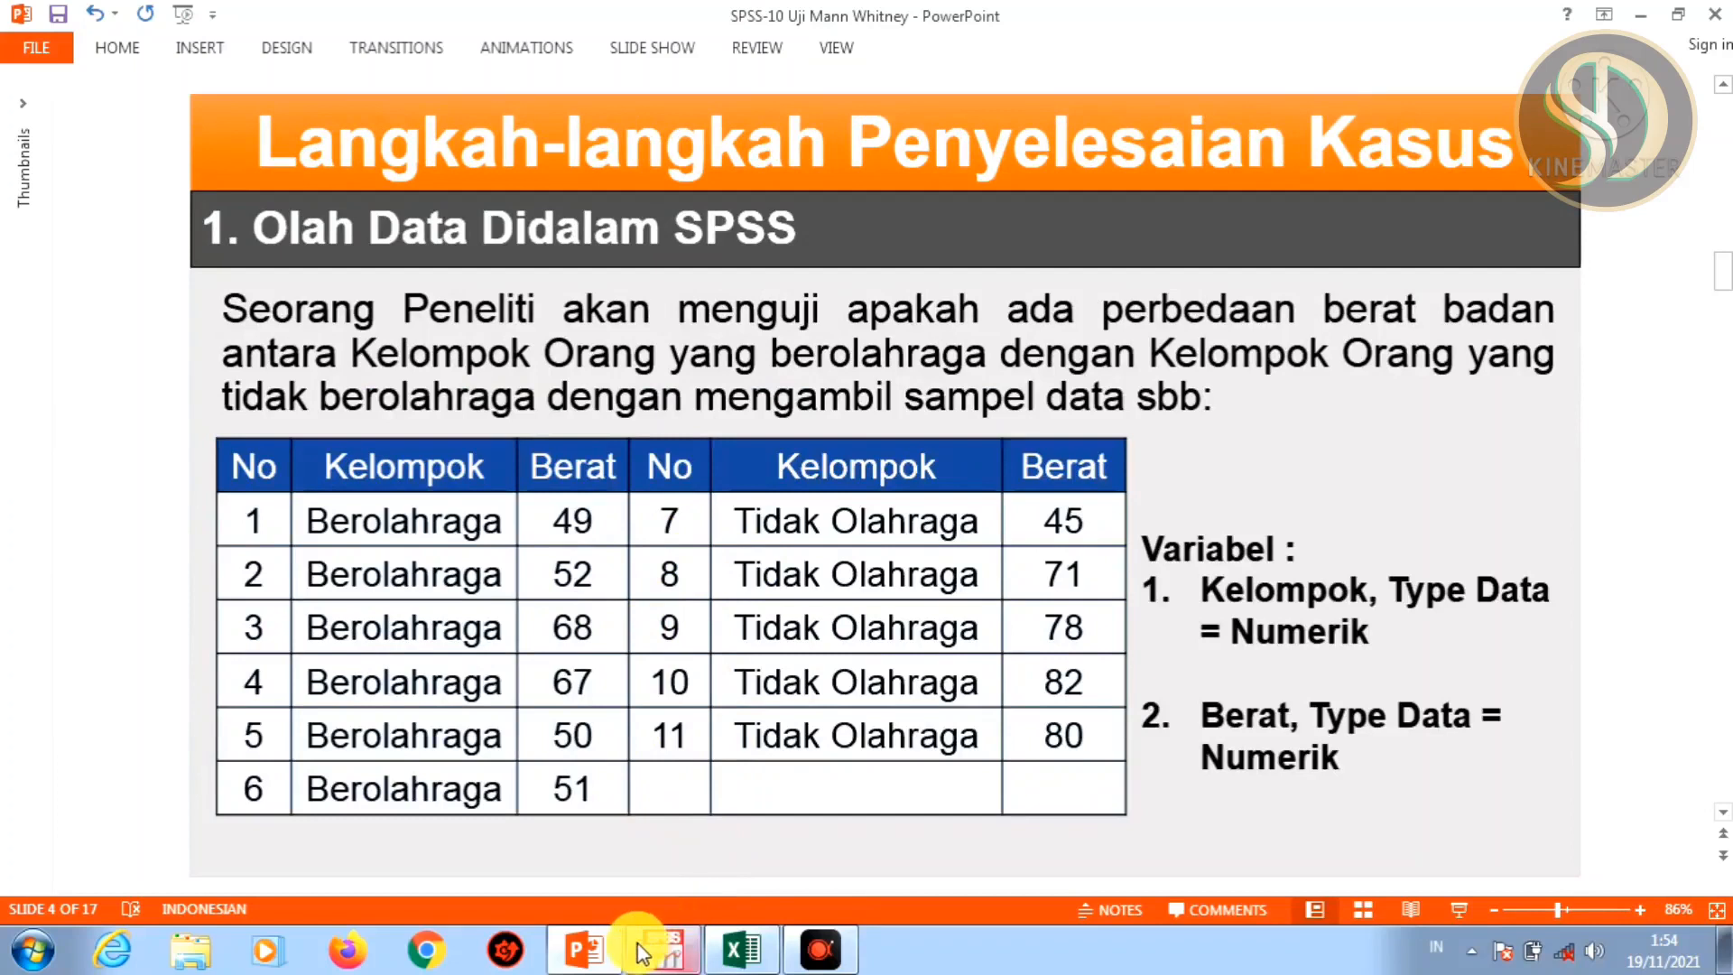
{"action": "left_click", "coordinate": [665, 958]}
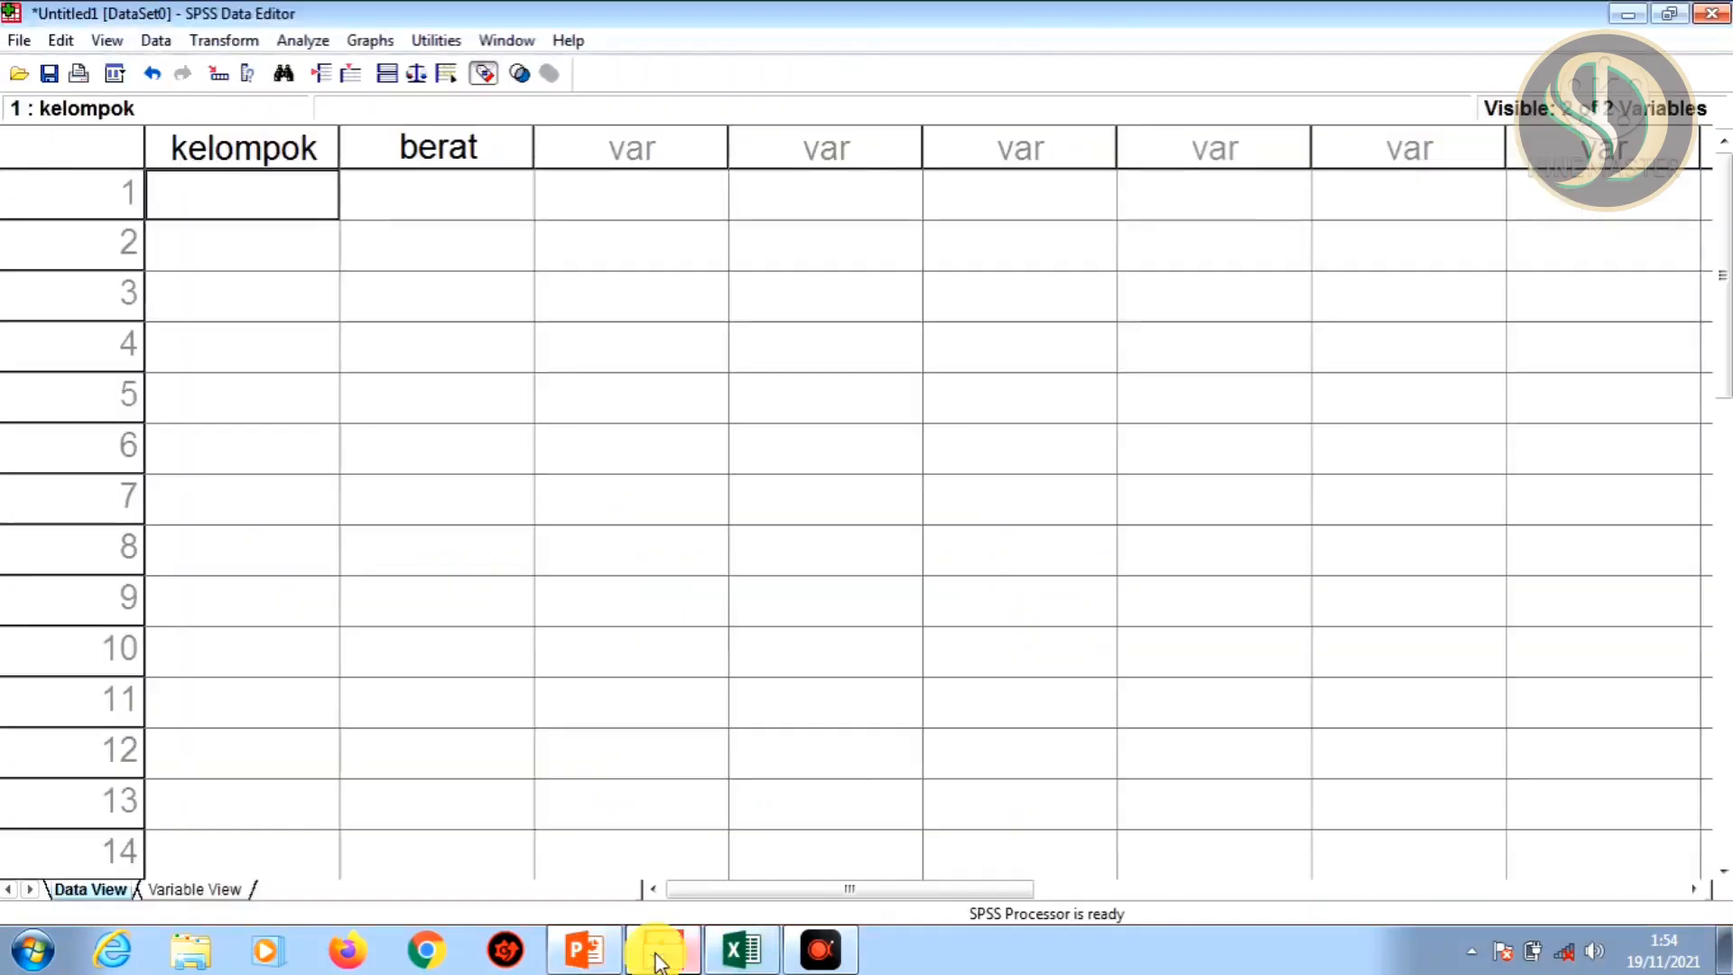
{"action": "type", "text": "1"}
{"action": "key", "text": "Return"}
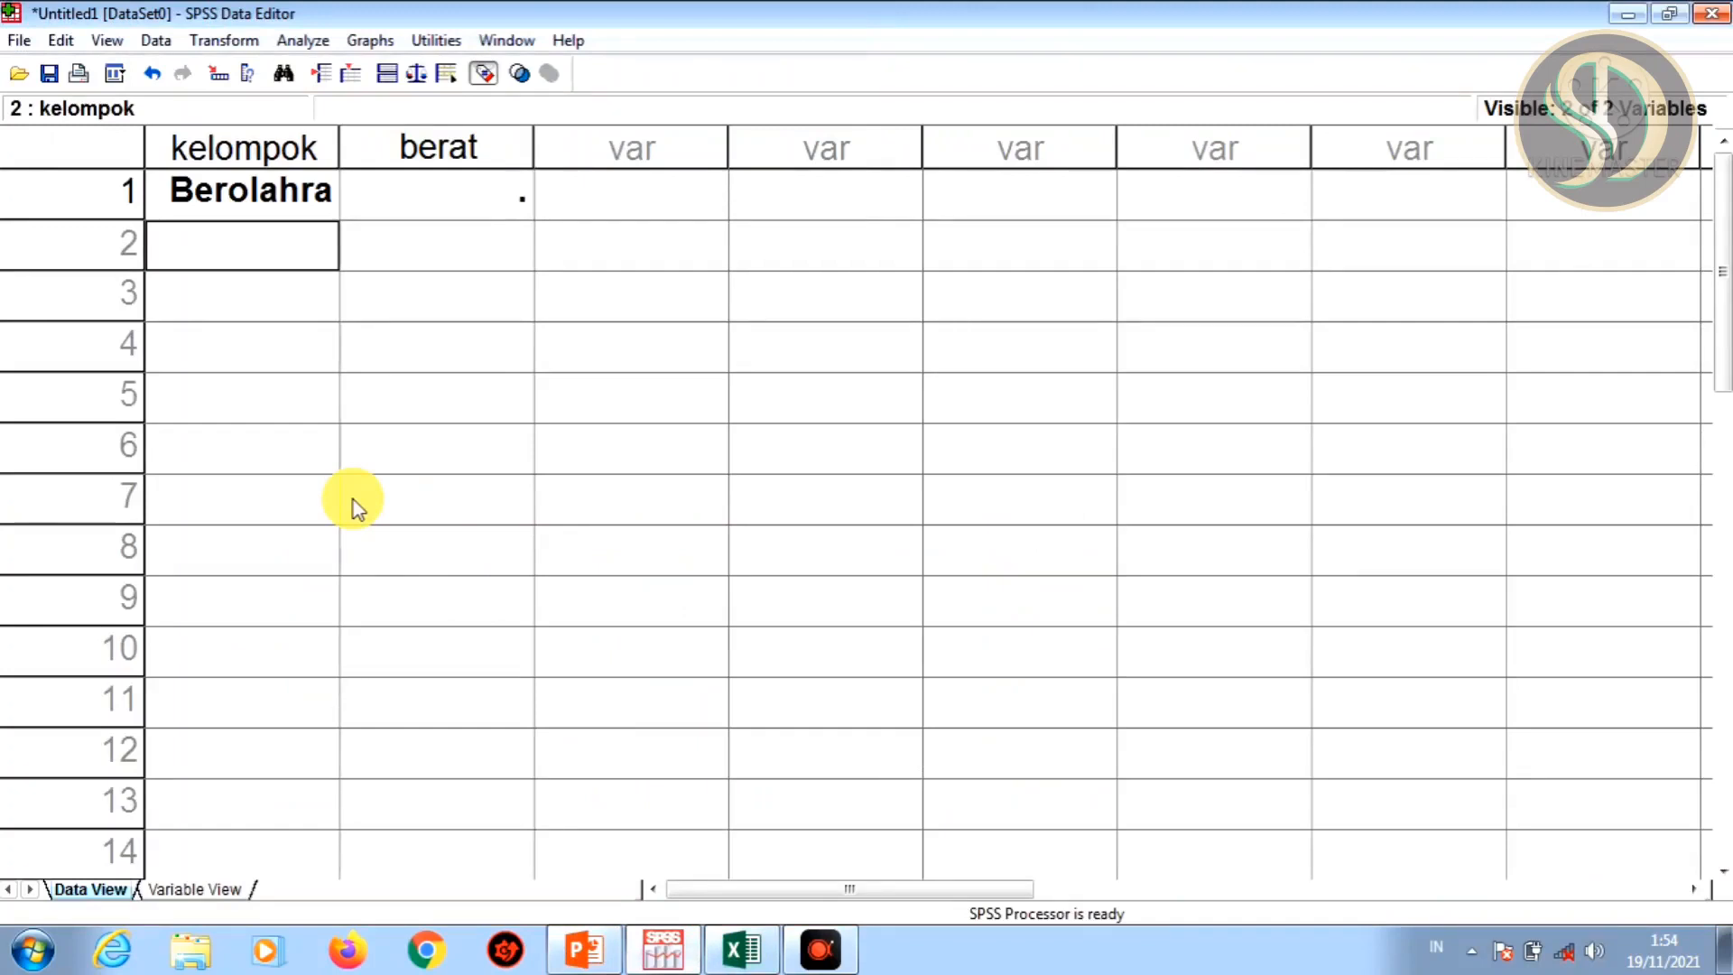
- Widen the kelompok column to fit the full label Berolahraga and enter 1 as kelompok for cases 2 to 6
{"action": "left_click_drag", "start_coordinate": [341, 154], "coordinate": [423, 163]}
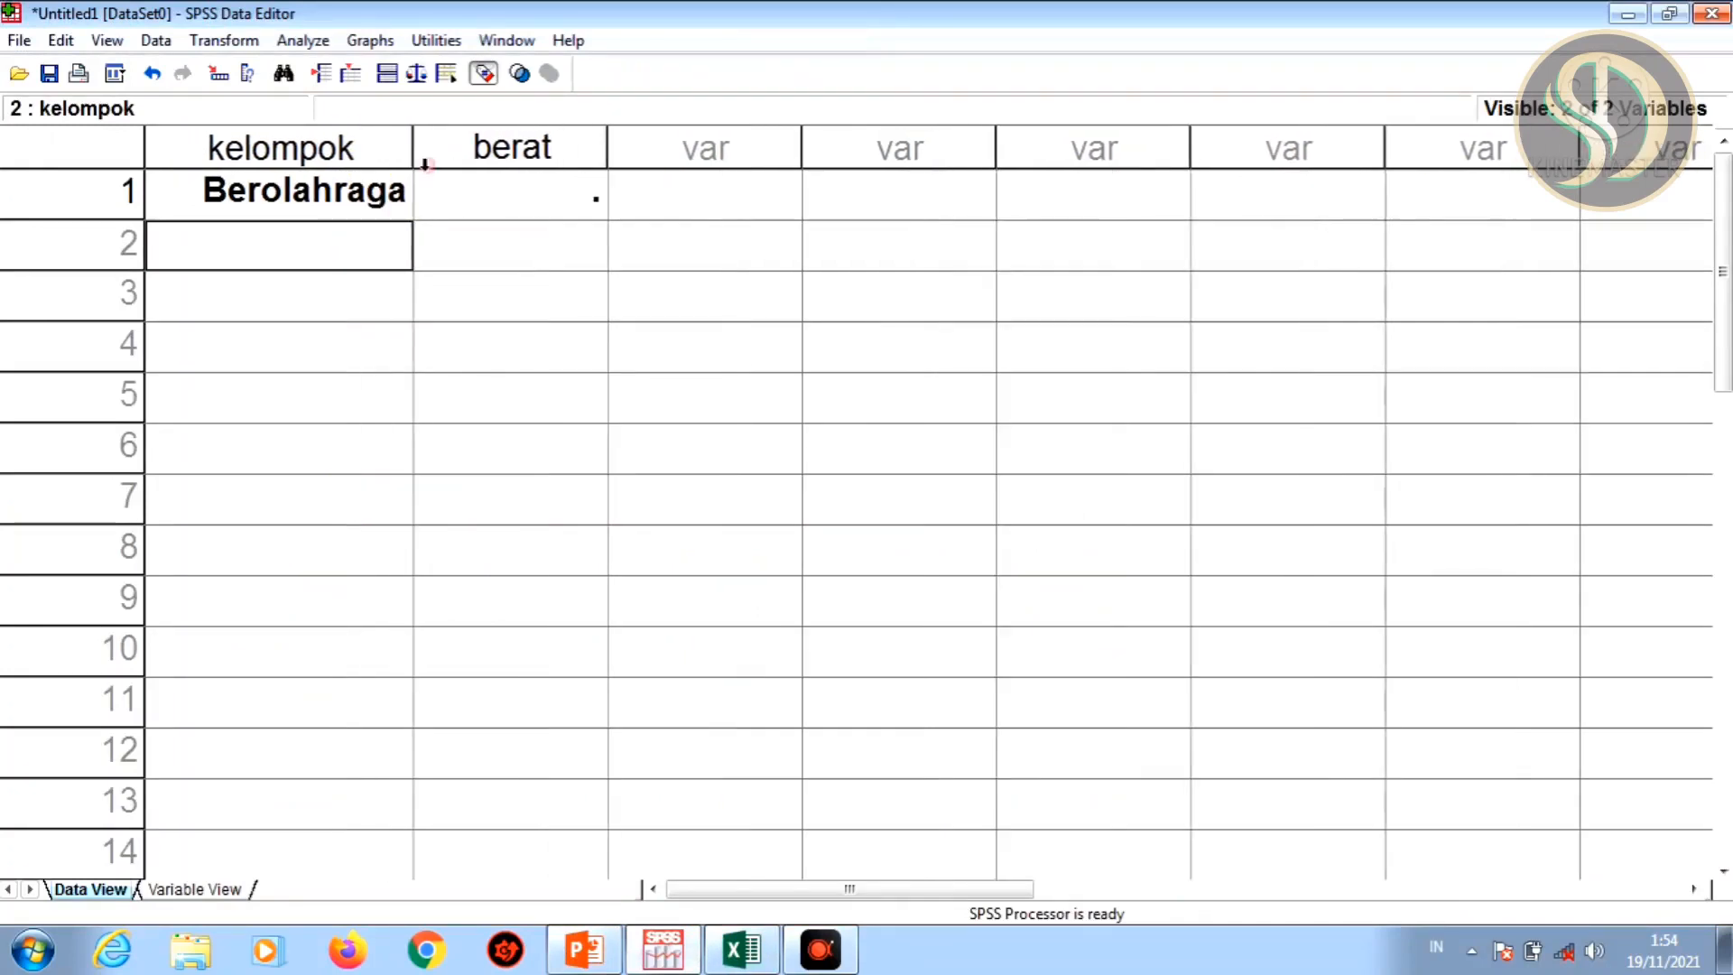
{"action": "left_click", "coordinate": [424, 160]}
{"action": "left_click", "coordinate": [336, 197]}
{"action": "left_click", "coordinate": [305, 241]}
{"action": "type", "text": "1"}
{"action": "key", "text": "Return"}
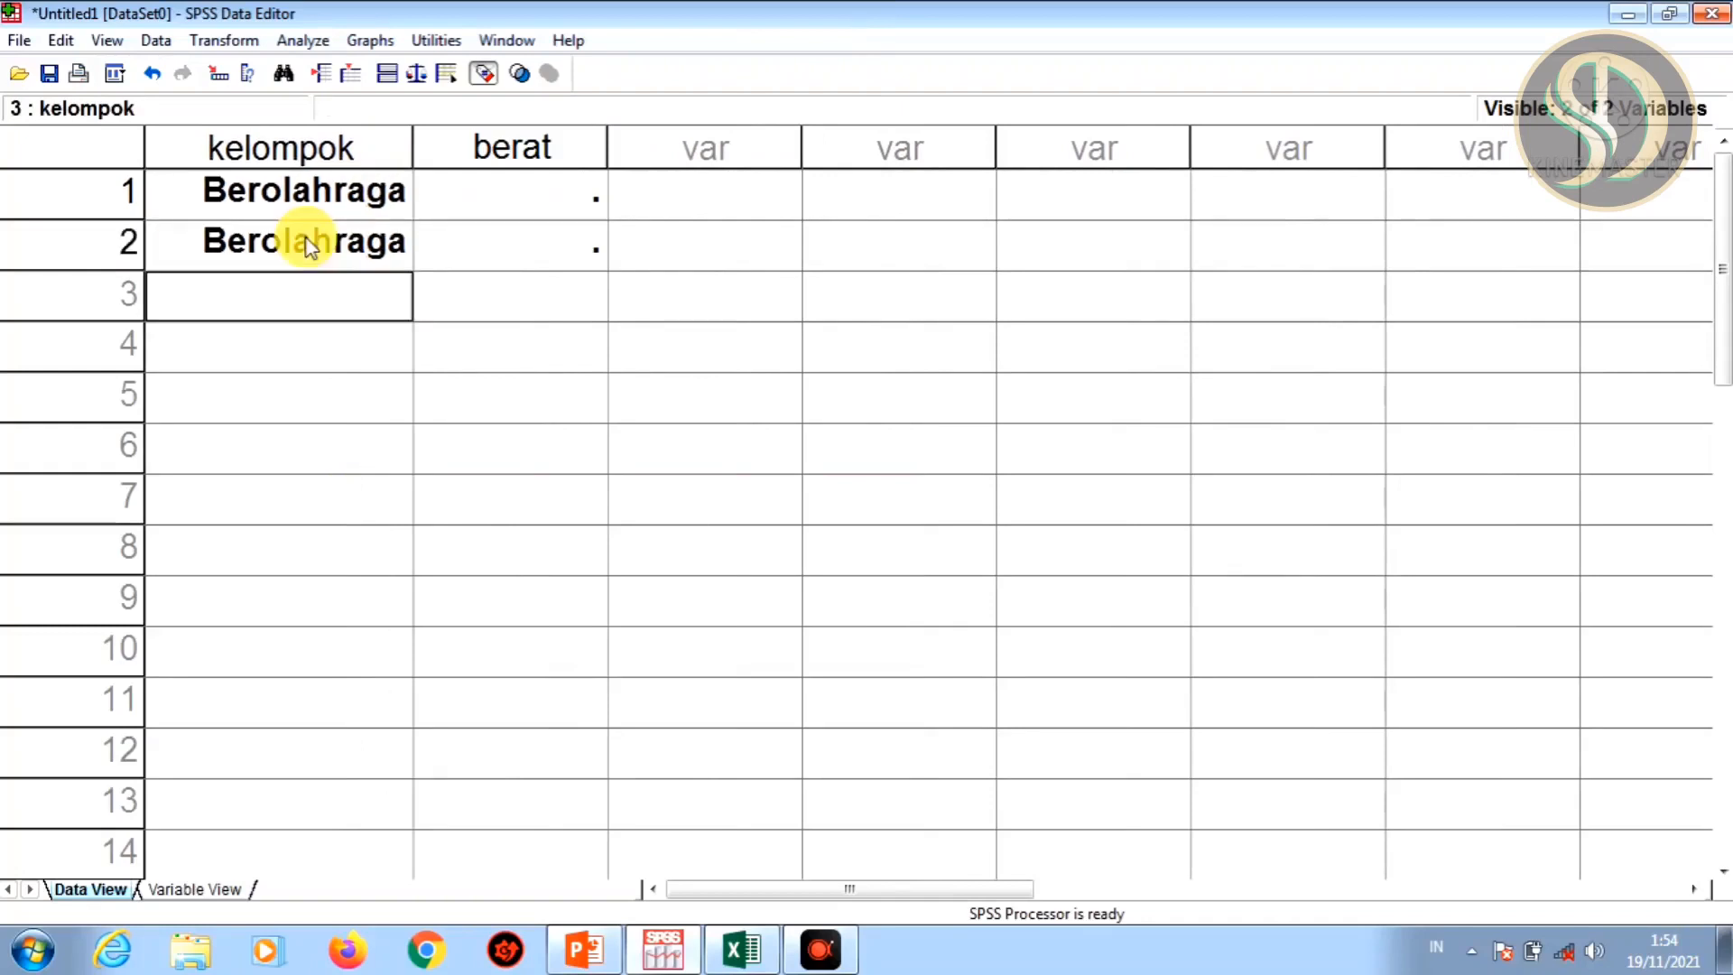
{"action": "type", "text": "1"}
{"action": "key", "text": "Return"}
{"action": "type", "text": "1"}
{"action": "key", "text": "Return"}
{"action": "type", "text": "1"}
{"action": "key", "text": "Return"}
{"action": "type", "text": "1"}
{"action": "key", "text": "Return"}
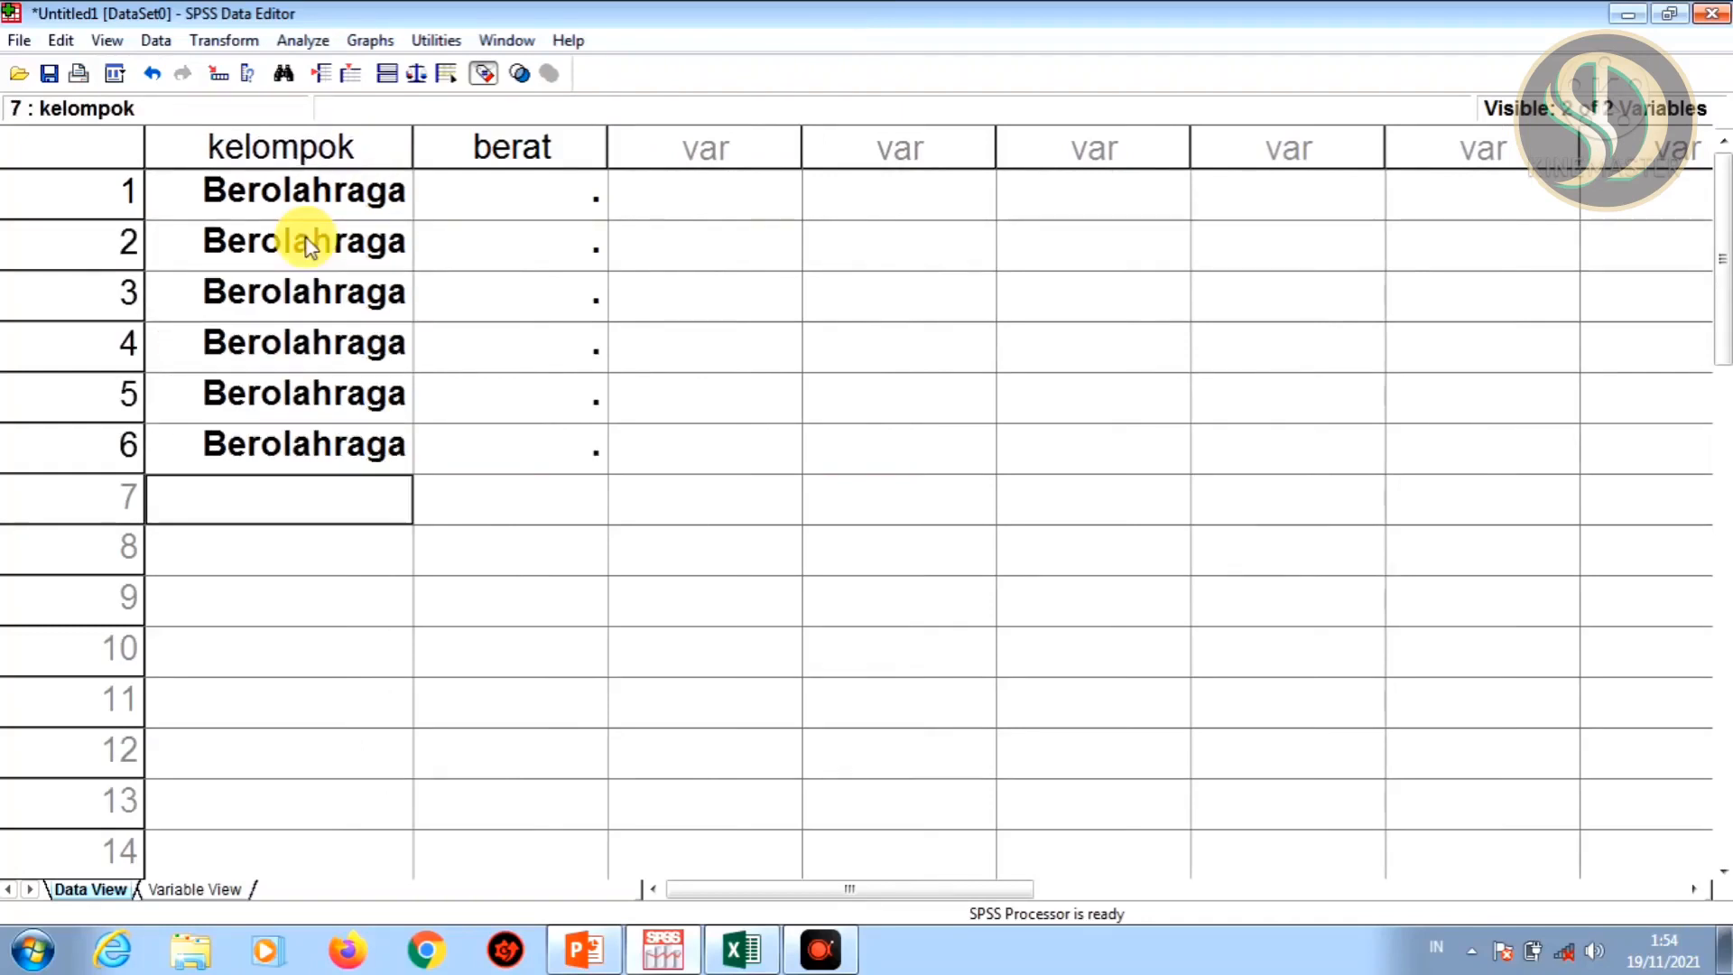
{"action": "key", "text": "Up"}
{"action": "key", "text": "Down"}
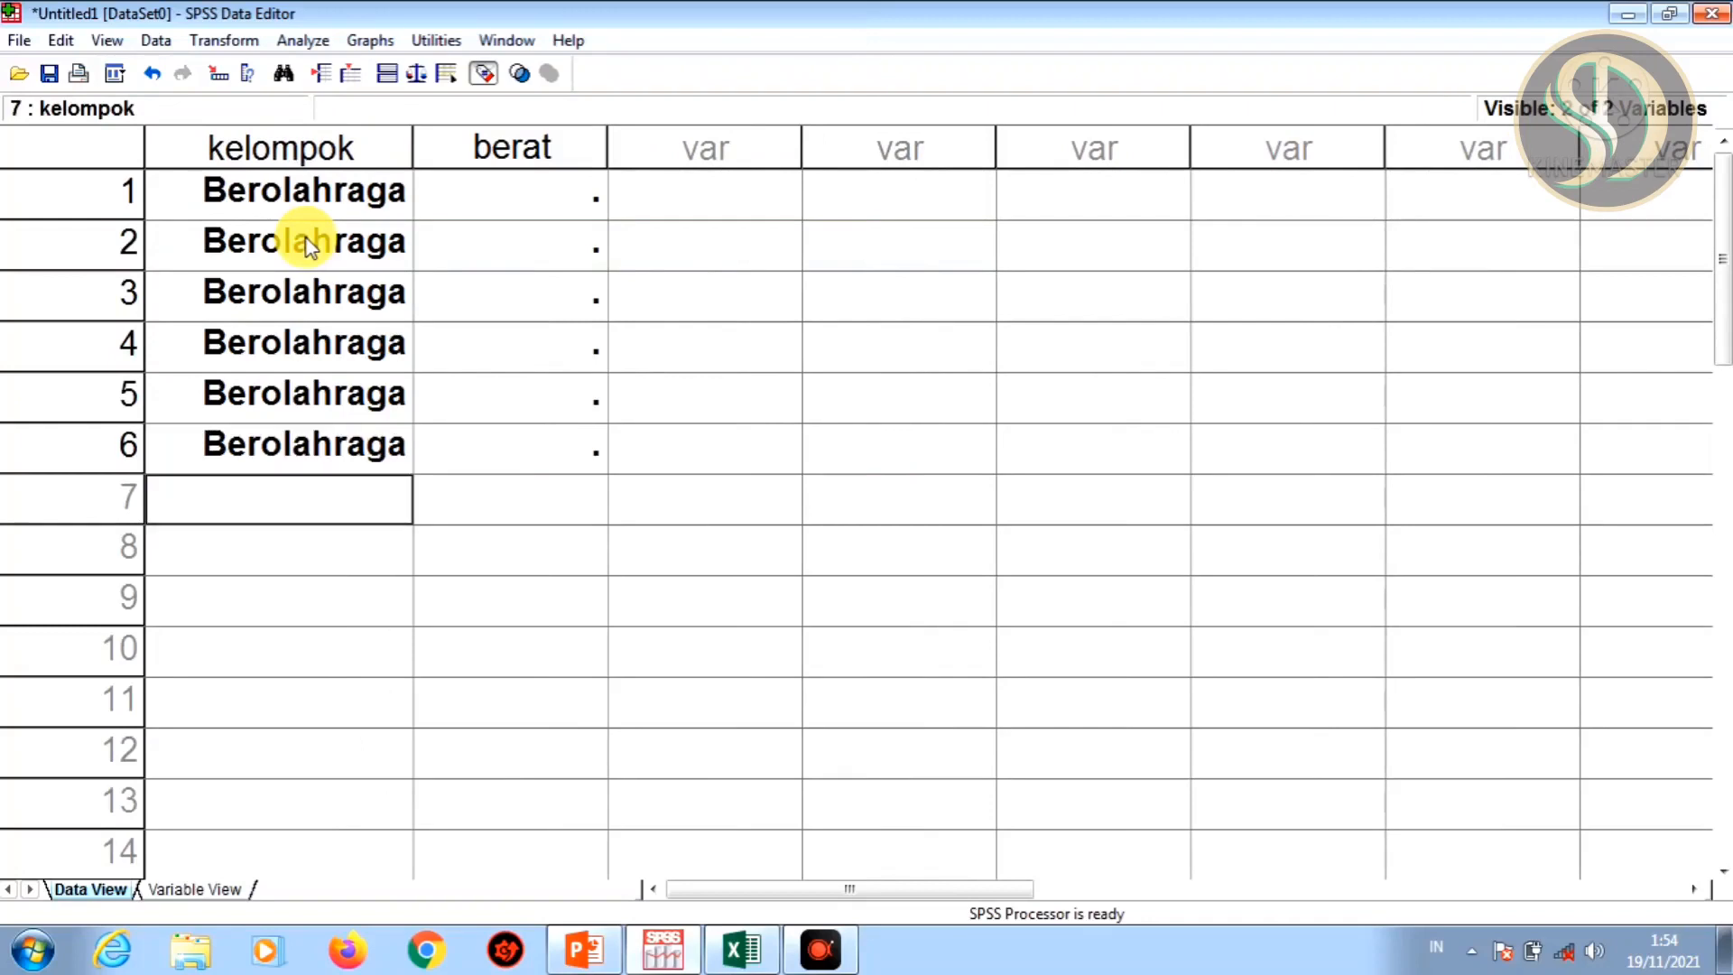
- Enter 2 as kelompok for cases 7 to 11
{"action": "type", "text": "2"}
{"action": "key", "text": "Return"}
{"action": "type", "text": "2"}
{"action": "key", "text": "Return"}
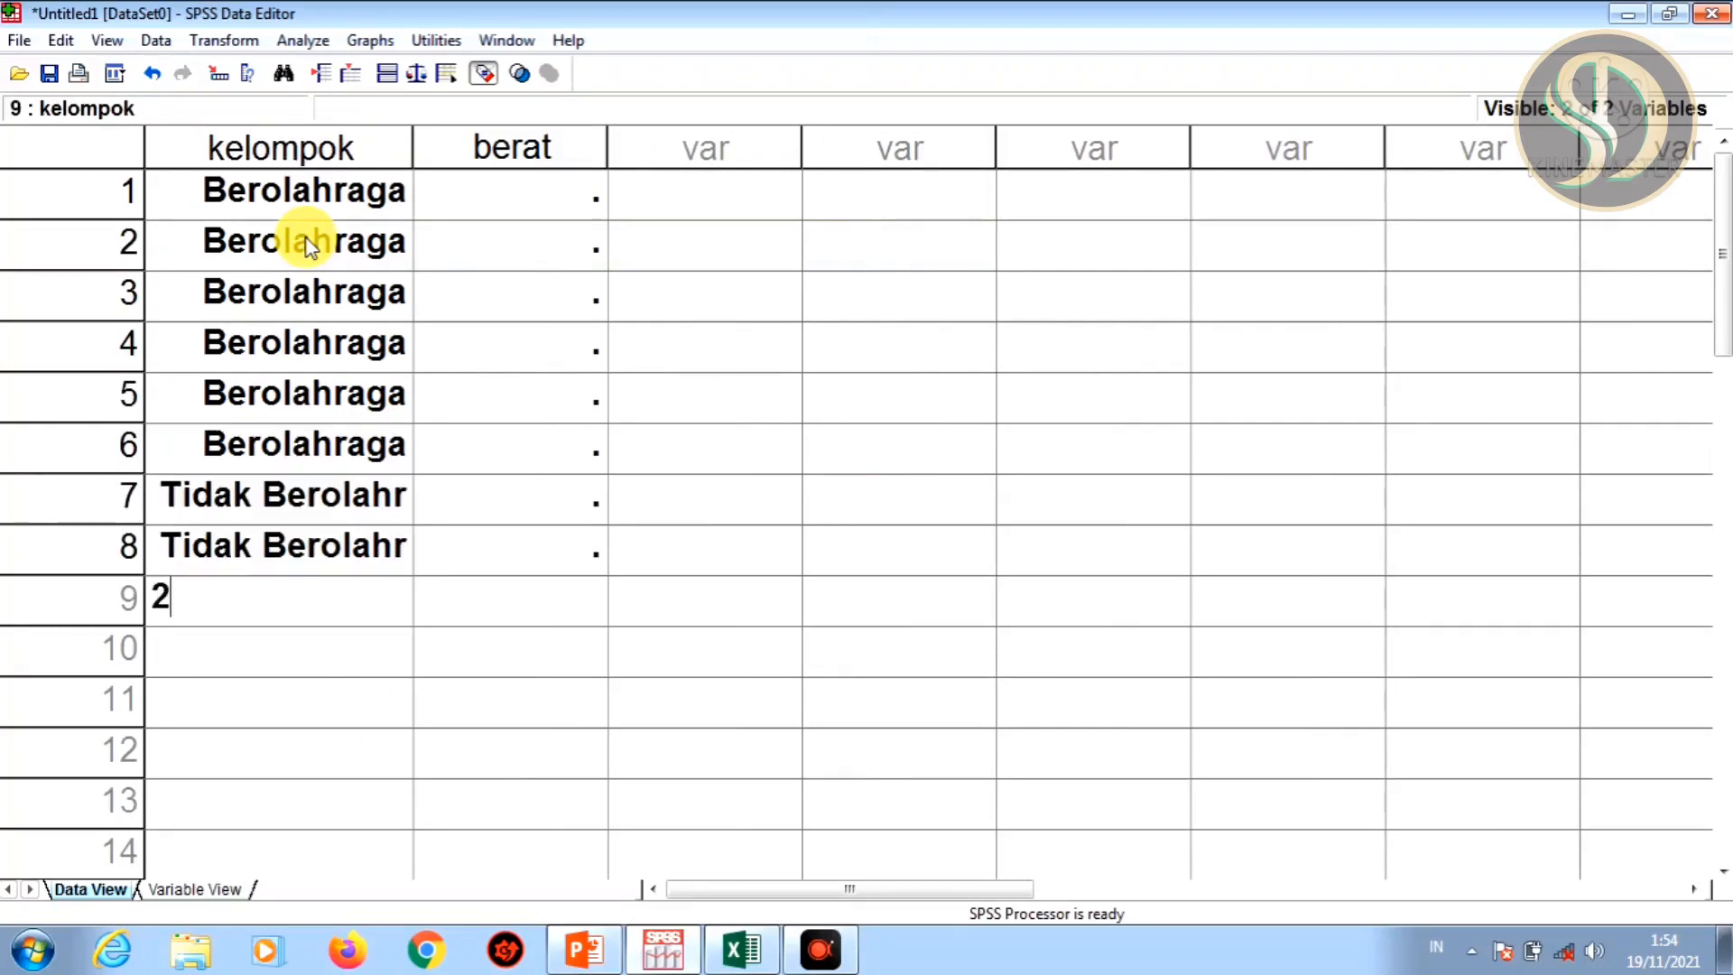
{"action": "type", "text": "2"}
{"action": "key", "text": "Return"}
{"action": "type", "text": "2"}
{"action": "key", "text": "Return"}
{"action": "type", "text": "2"}
{"action": "key", "text": "Up"}
- Enter the berat values 49, 52, 68, 67, 50 and 51 for cases 1 to 6
{"action": "key", "text": "Up"}
{"action": "key", "text": "Up"}
{"action": "key", "text": "Up"}
{"action": "key", "text": "Up"}
{"action": "key", "text": "Up"}
{"action": "key", "text": "Up"}
{"action": "key", "text": "Up"}
{"action": "key", "text": "Up"}
{"action": "key", "text": "Up"}
{"action": "key", "text": "Right"}
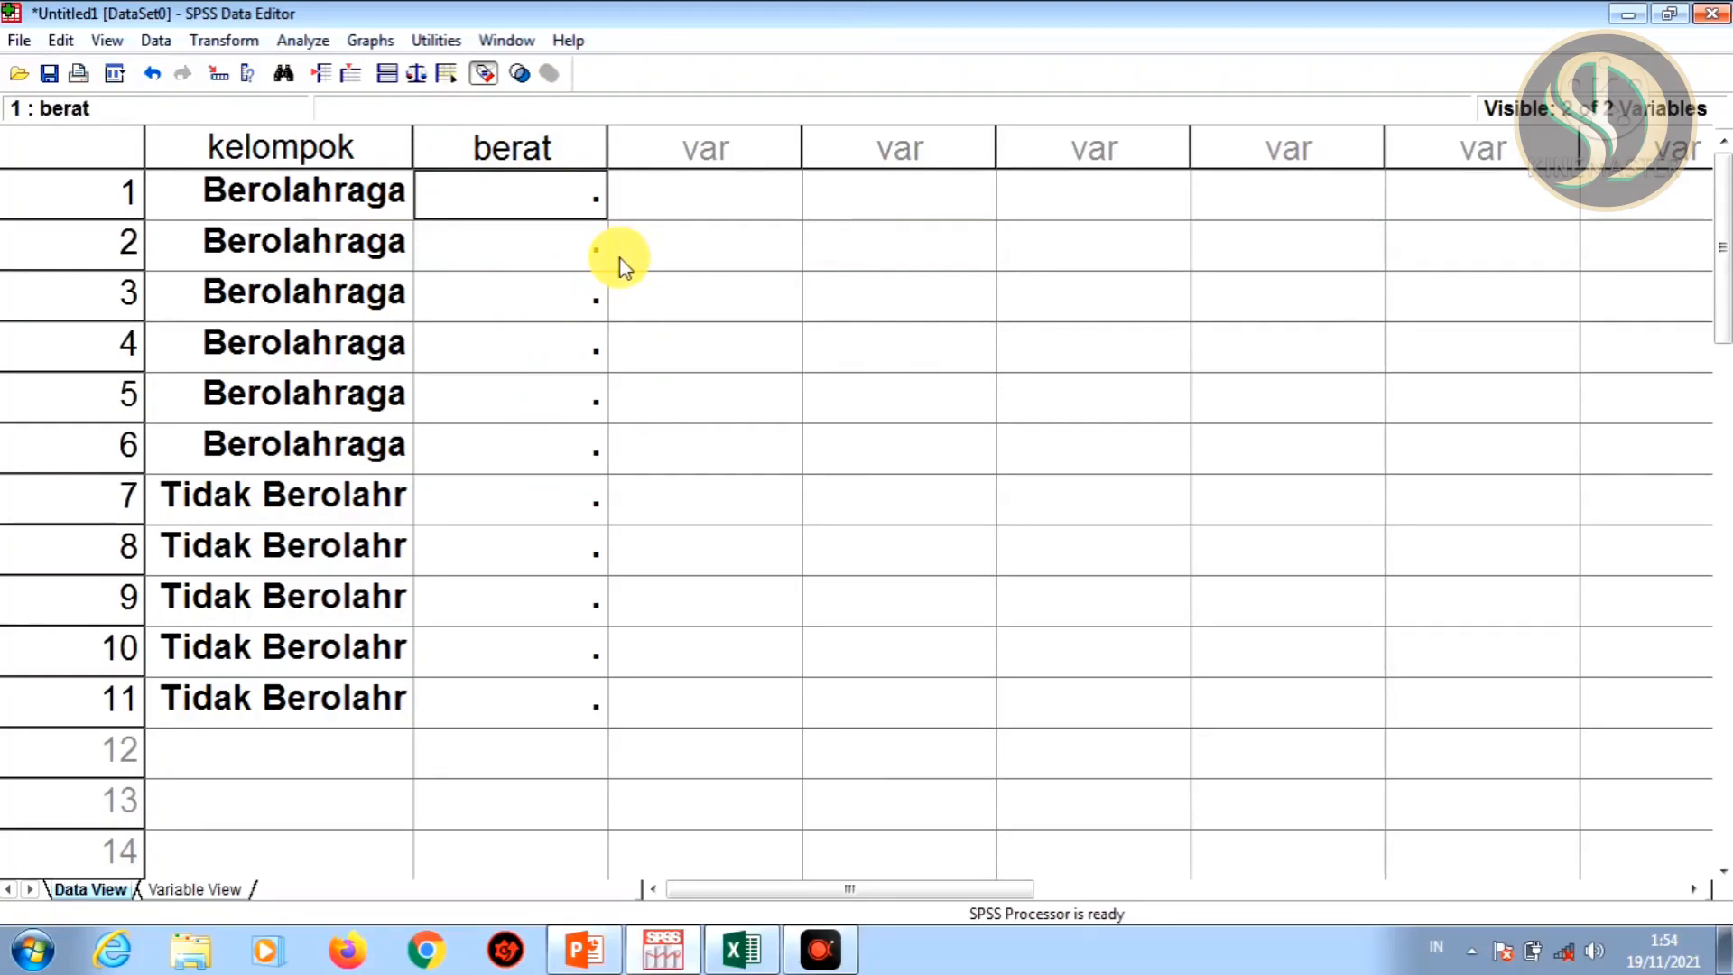
{"action": "type", "text": "49"}
{"action": "key", "text": "Return"}
{"action": "type", "text": "52"}
{"action": "key", "text": "Return"}
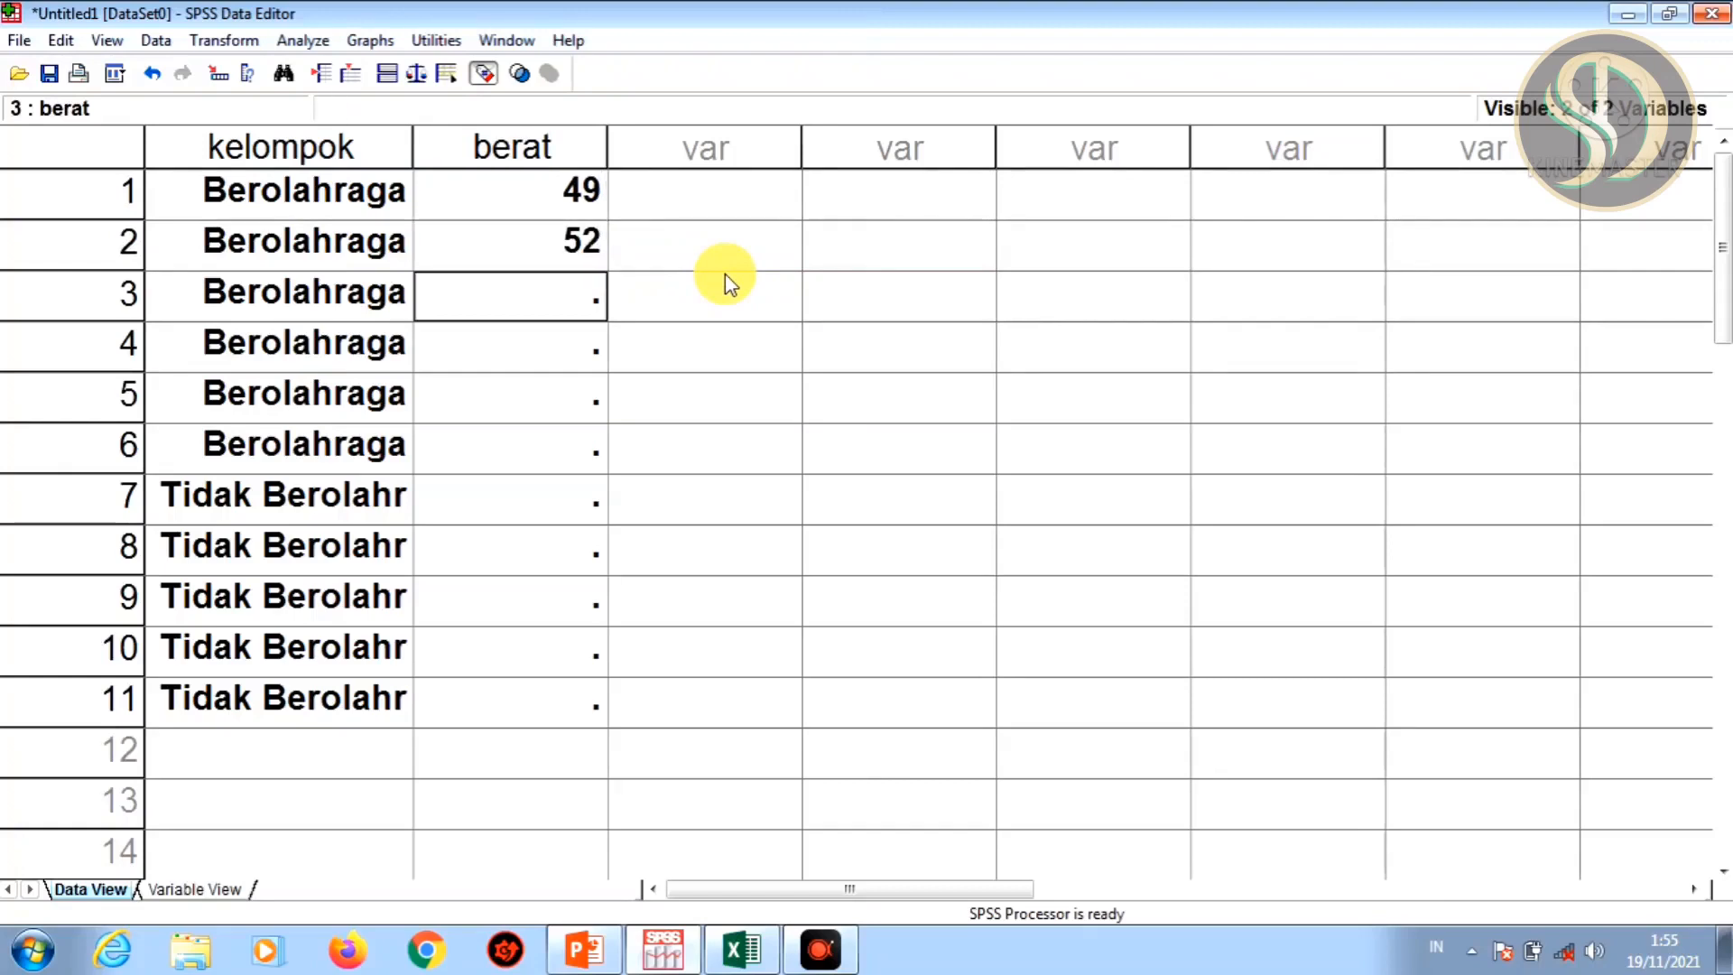
{"action": "type", "text": "68"}
{"action": "key", "text": "Return"}
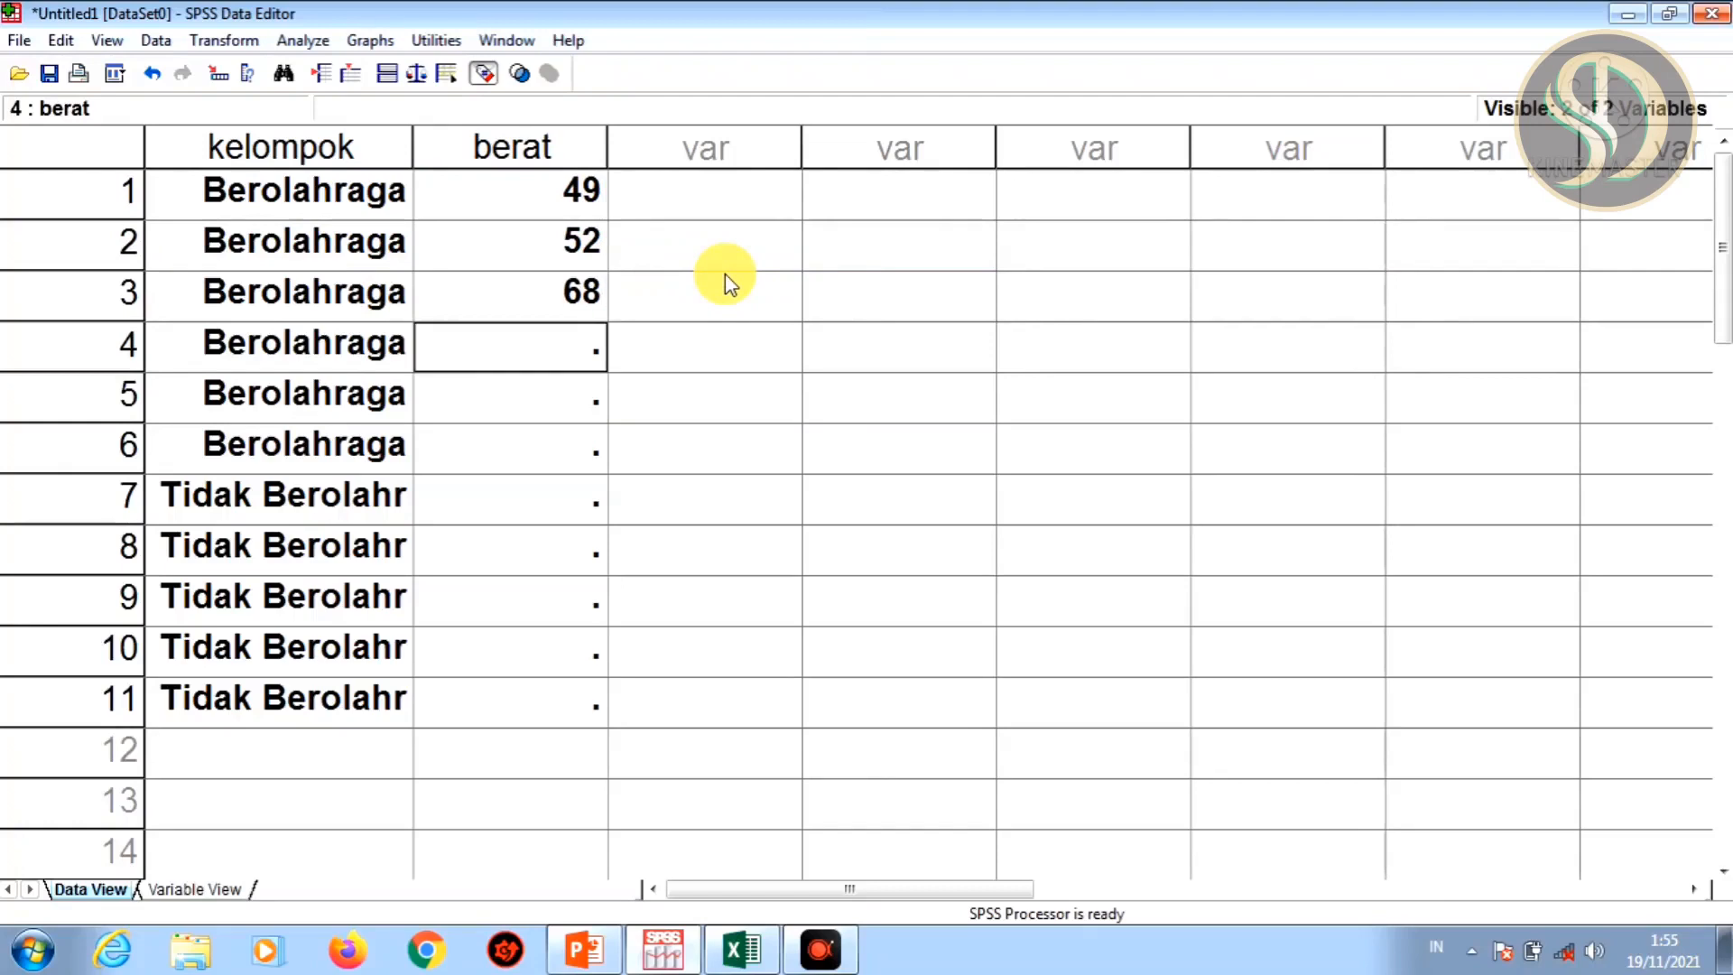
{"action": "type", "text": "67"}
{"action": "key", "text": "Return"}
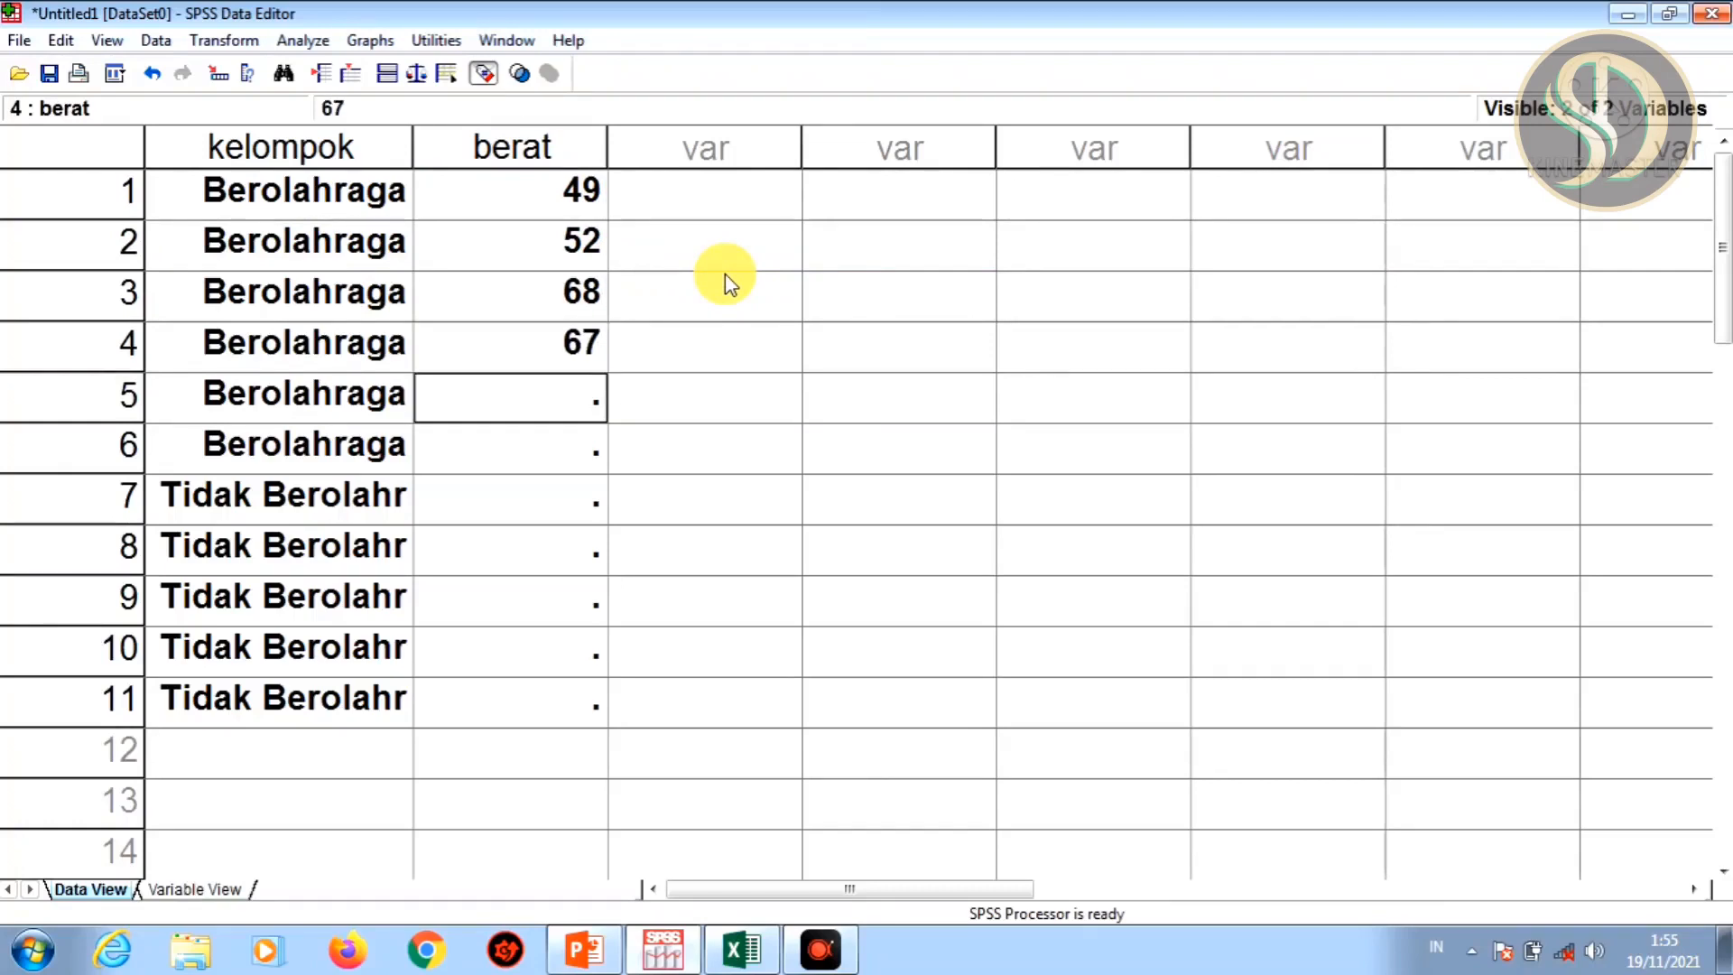
{"action": "type", "text": "50"}
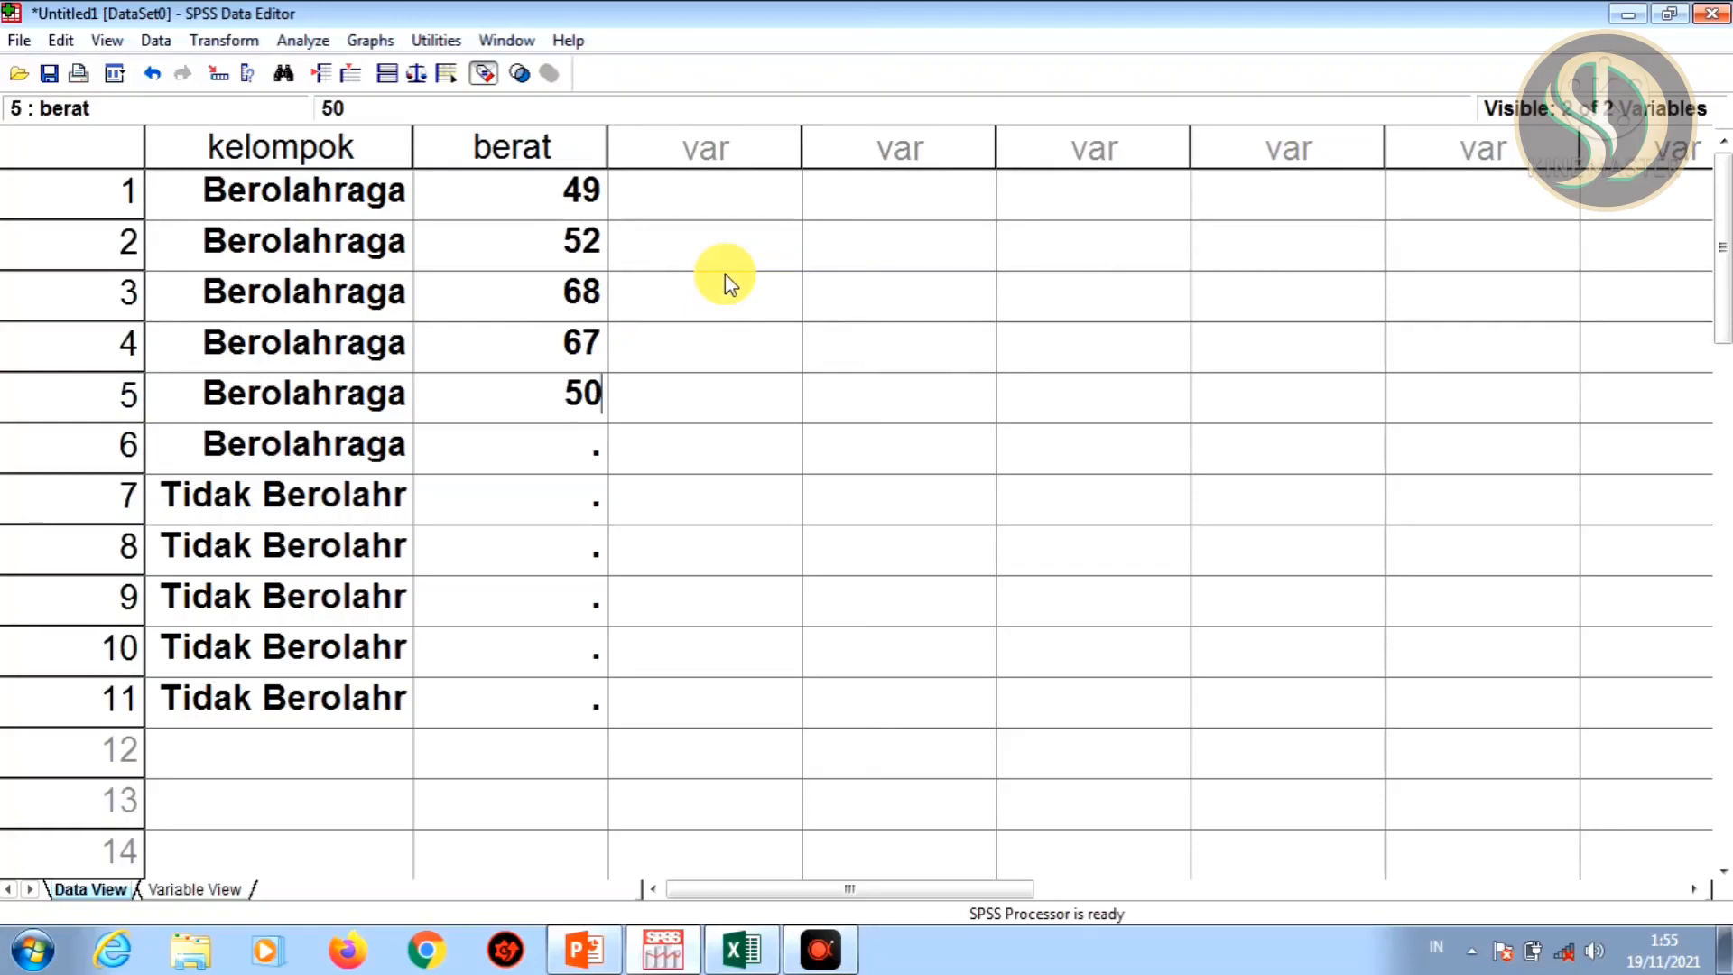
{"action": "key", "text": "Return"}
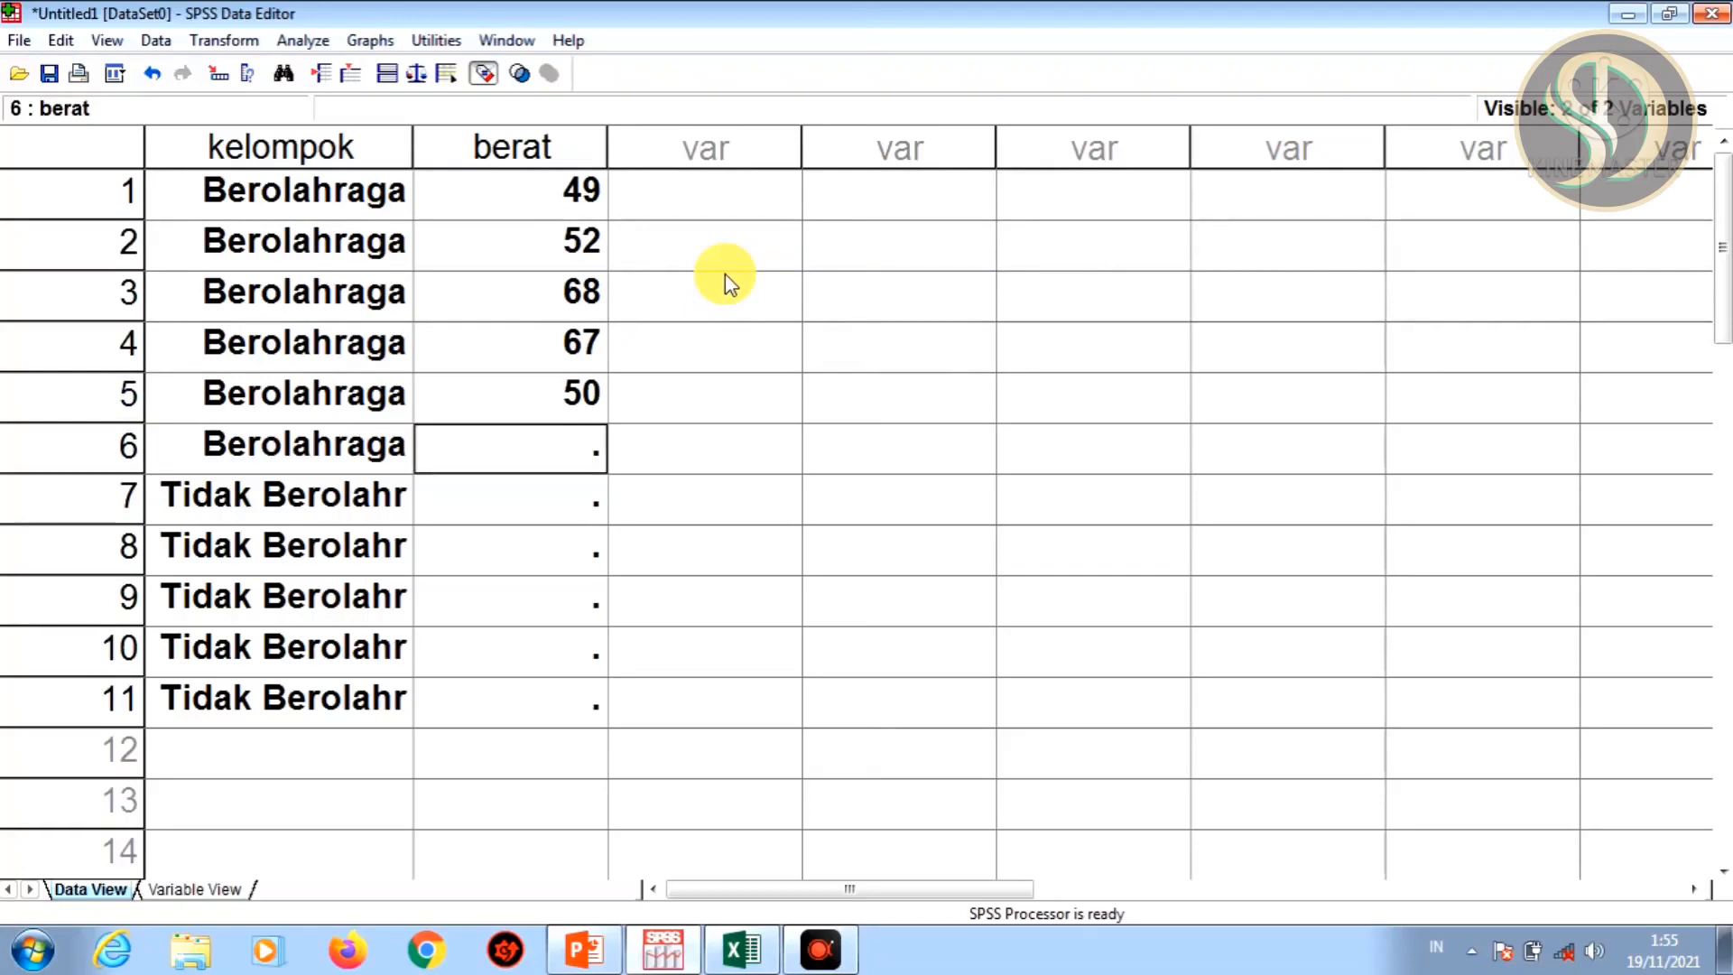
{"action": "type", "text": "51"}
{"action": "key", "text": "Return"}
- Enter the berat values 45, 71, 78, 82 and 80 for cases 7 to 11, and return to the first case
{"action": "type", "text": "45"}
{"action": "key", "text": "Return"}
{"action": "type", "text": "71"}
{"action": "key", "text": "Return"}
{"action": "type", "text": "78"}
{"action": "key", "text": "Return"}
{"action": "type", "text": "82"}
{"action": "key", "text": "Return"}
{"action": "type", "text": "80"}
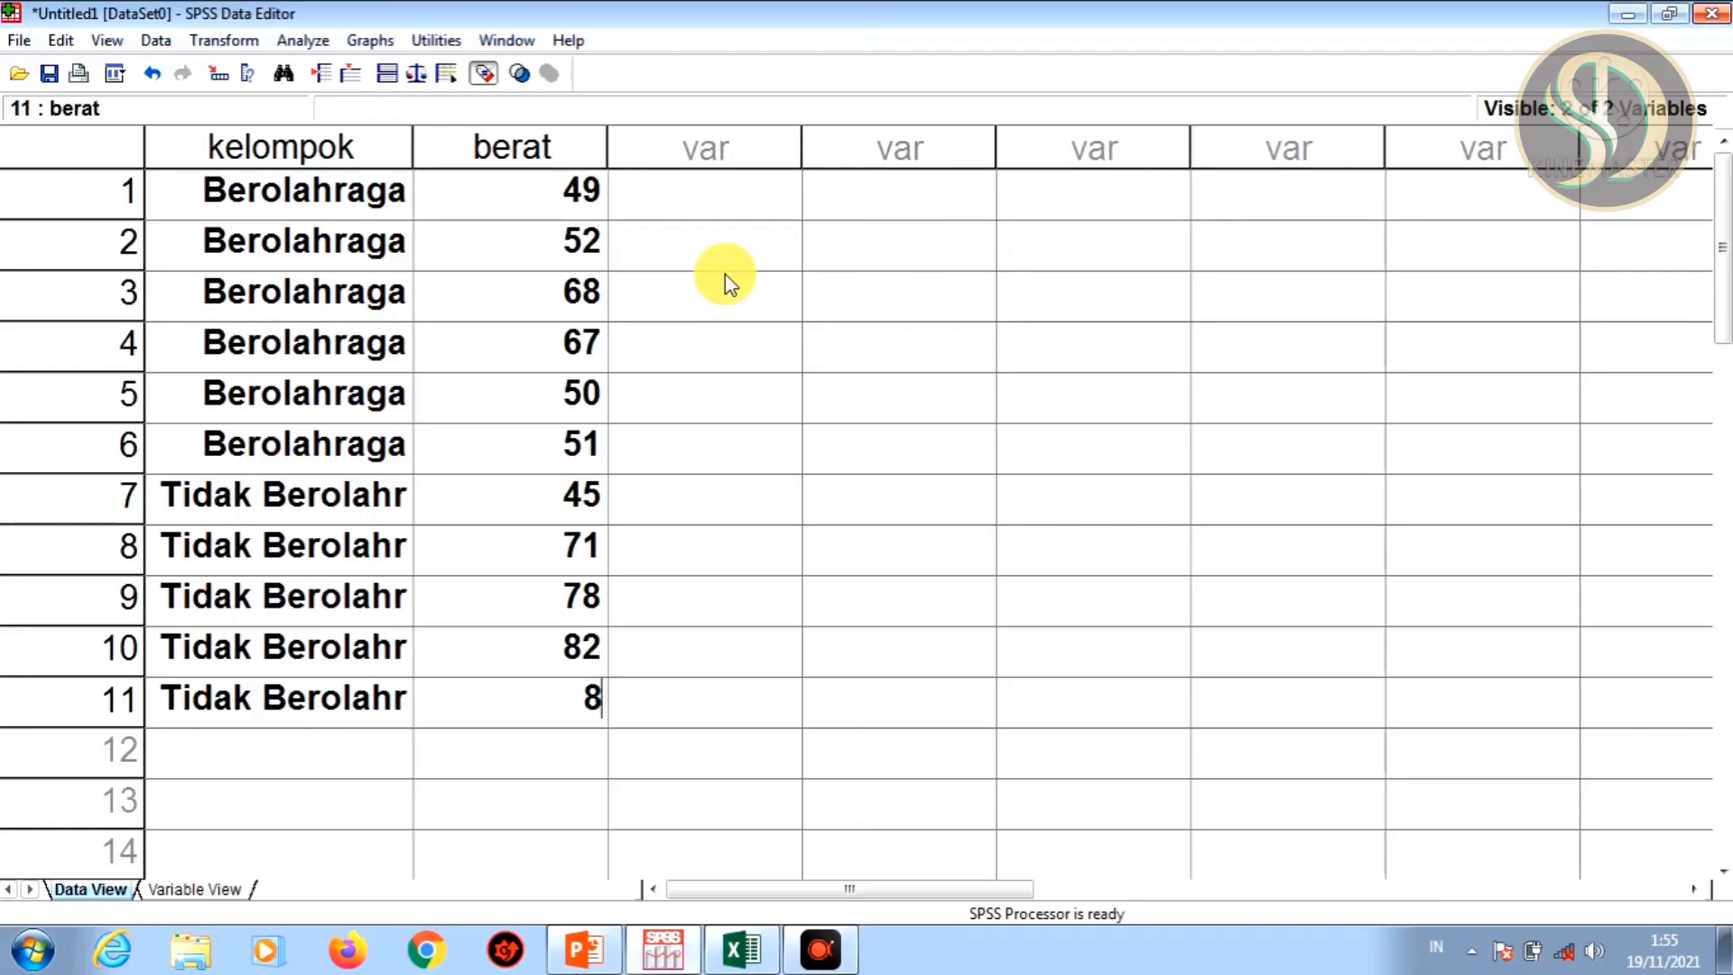
{"action": "key", "text": "Up"}
{"action": "key", "text": "Up"}
{"action": "key", "text": "Up"}
{"action": "key", "text": "Up"}
{"action": "key", "text": "Up"}
{"action": "key", "text": "Up"}
{"action": "key", "text": "Up"}
{"action": "key", "text": "Up"}
{"action": "key", "text": "Up"}
{"action": "key", "text": "Up"}
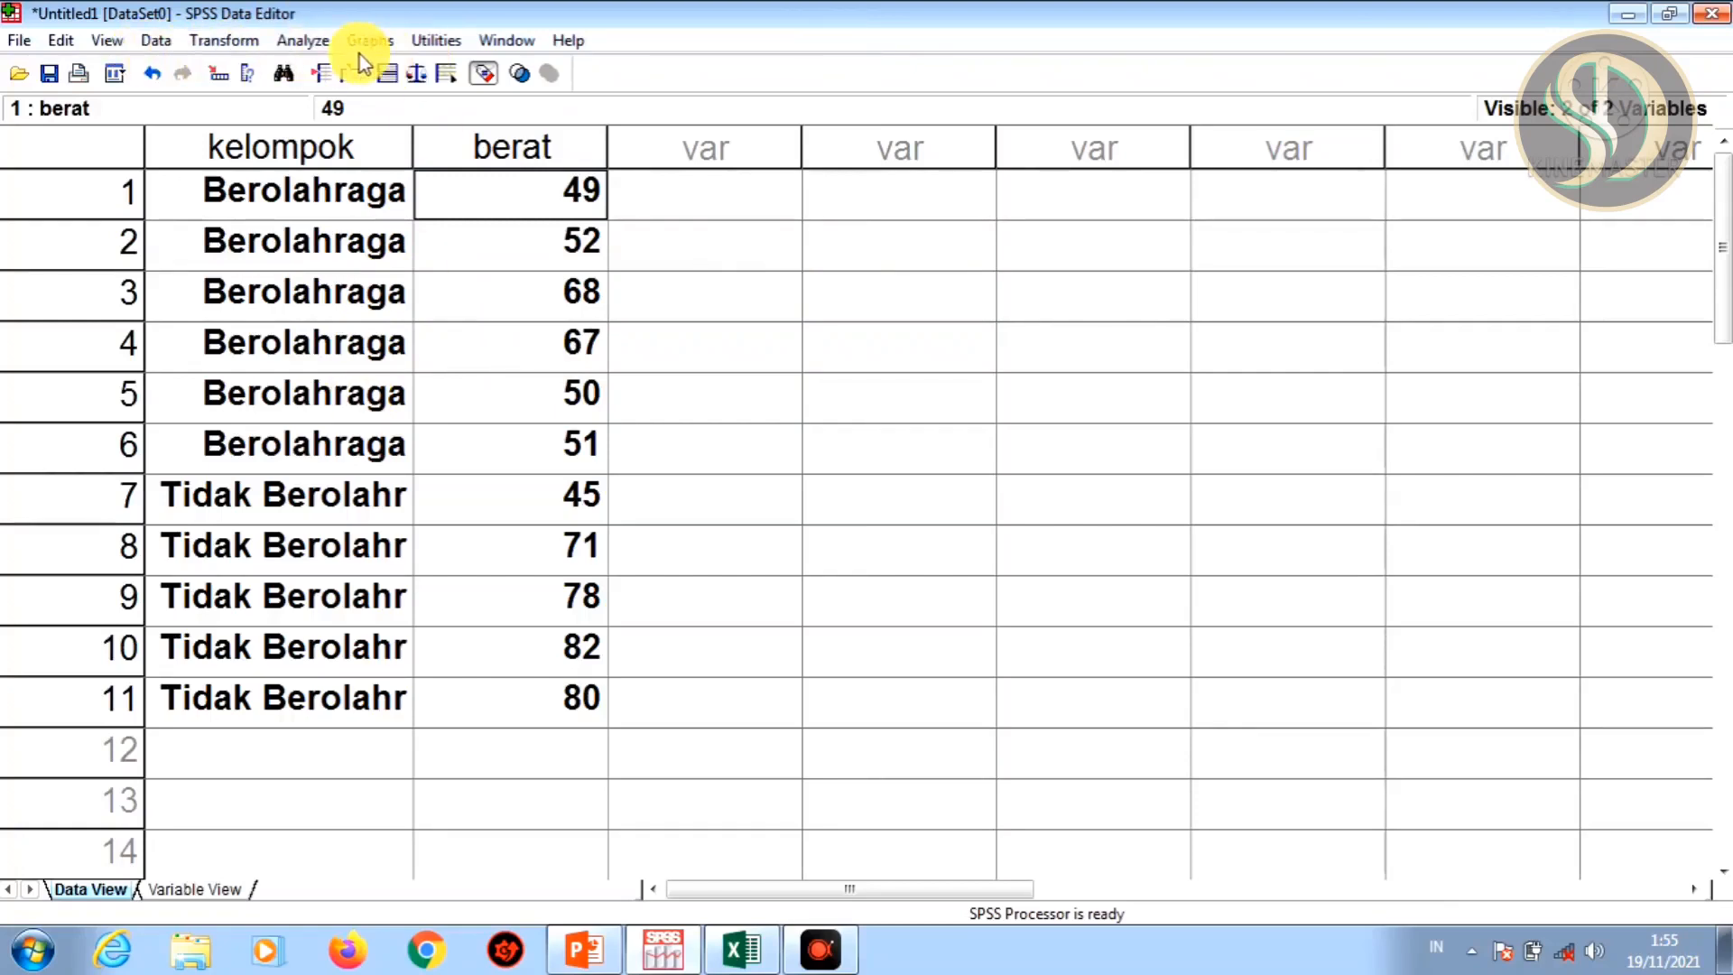
- Set up a nonparametric two-independent-samples test with berat as the test variable and kelompok as the grouping variable
{"action": "left_click", "coordinate": [303, 42]}
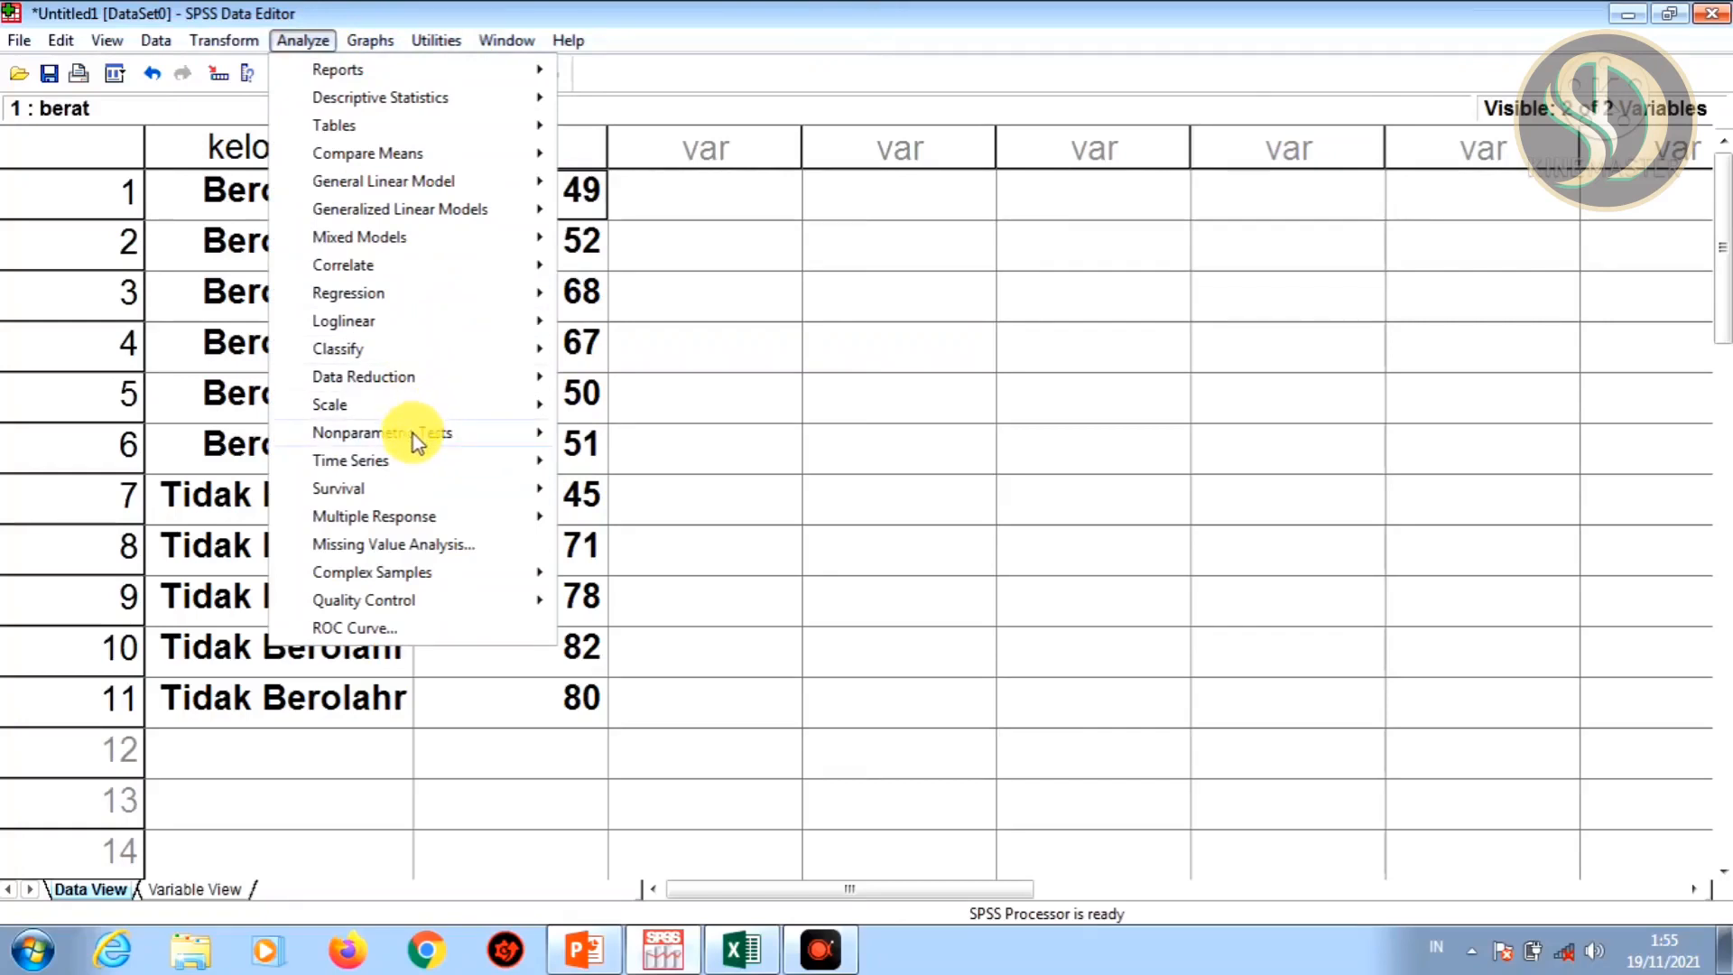
{"action": "mouse_move", "coordinate": [418, 441]}
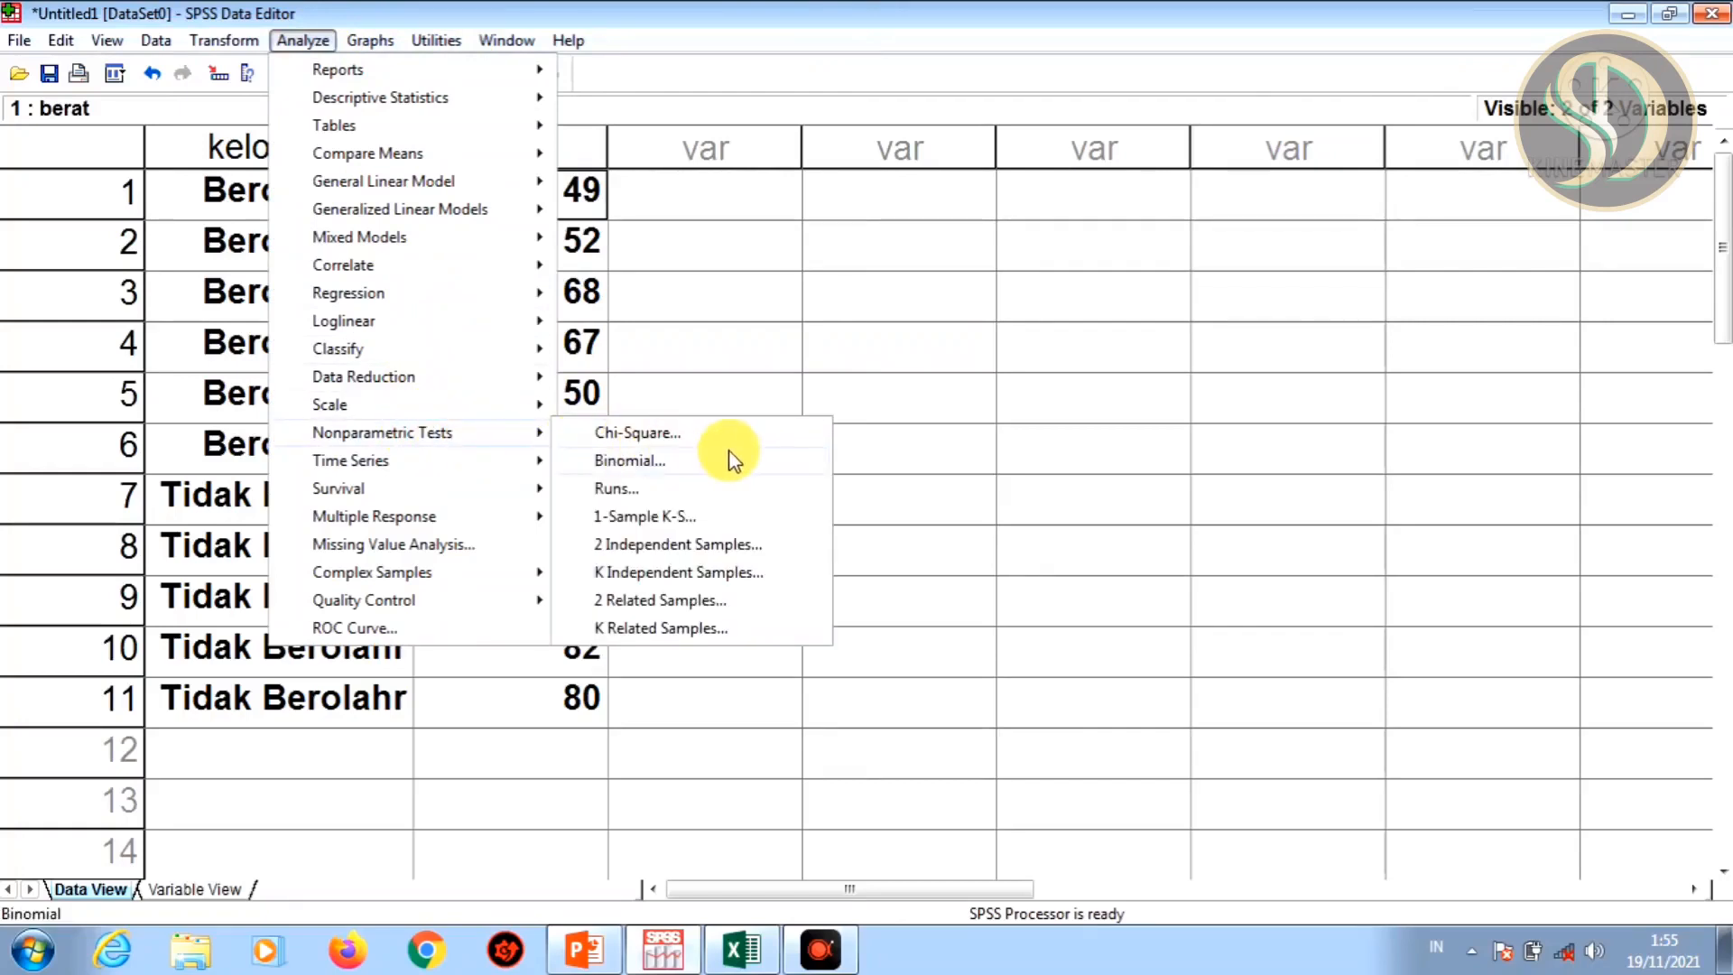
{"action": "left_click", "coordinate": [693, 548]}
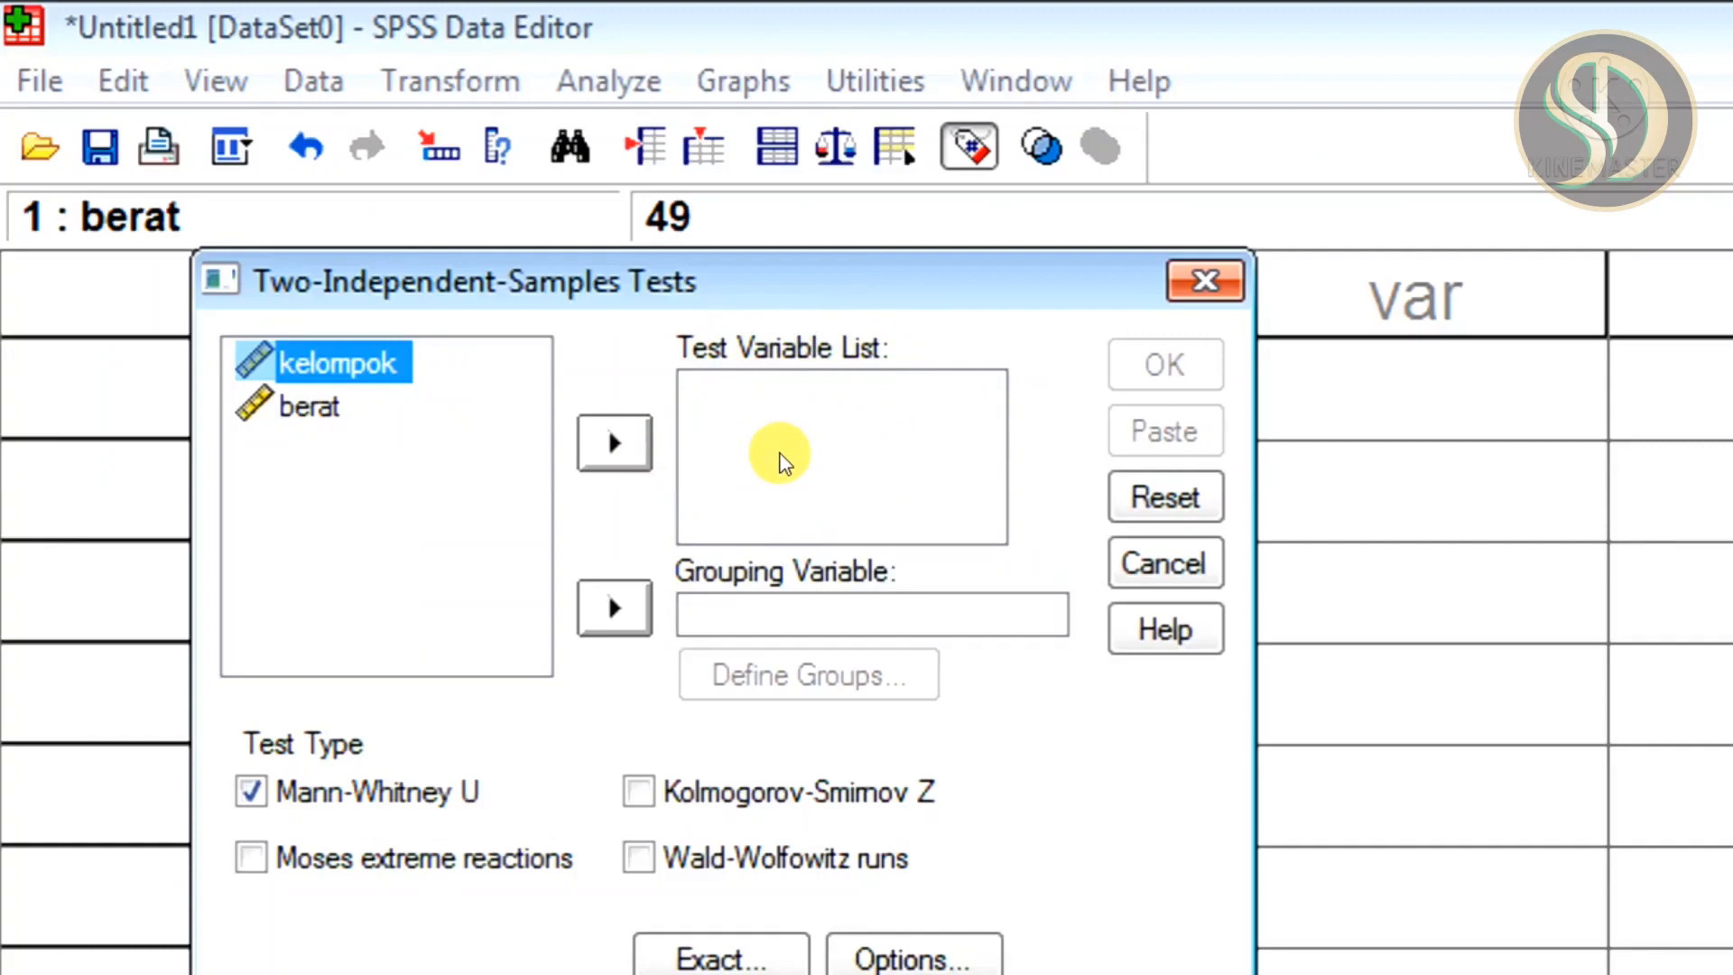
{"action": "left_click", "coordinate": [303, 421]}
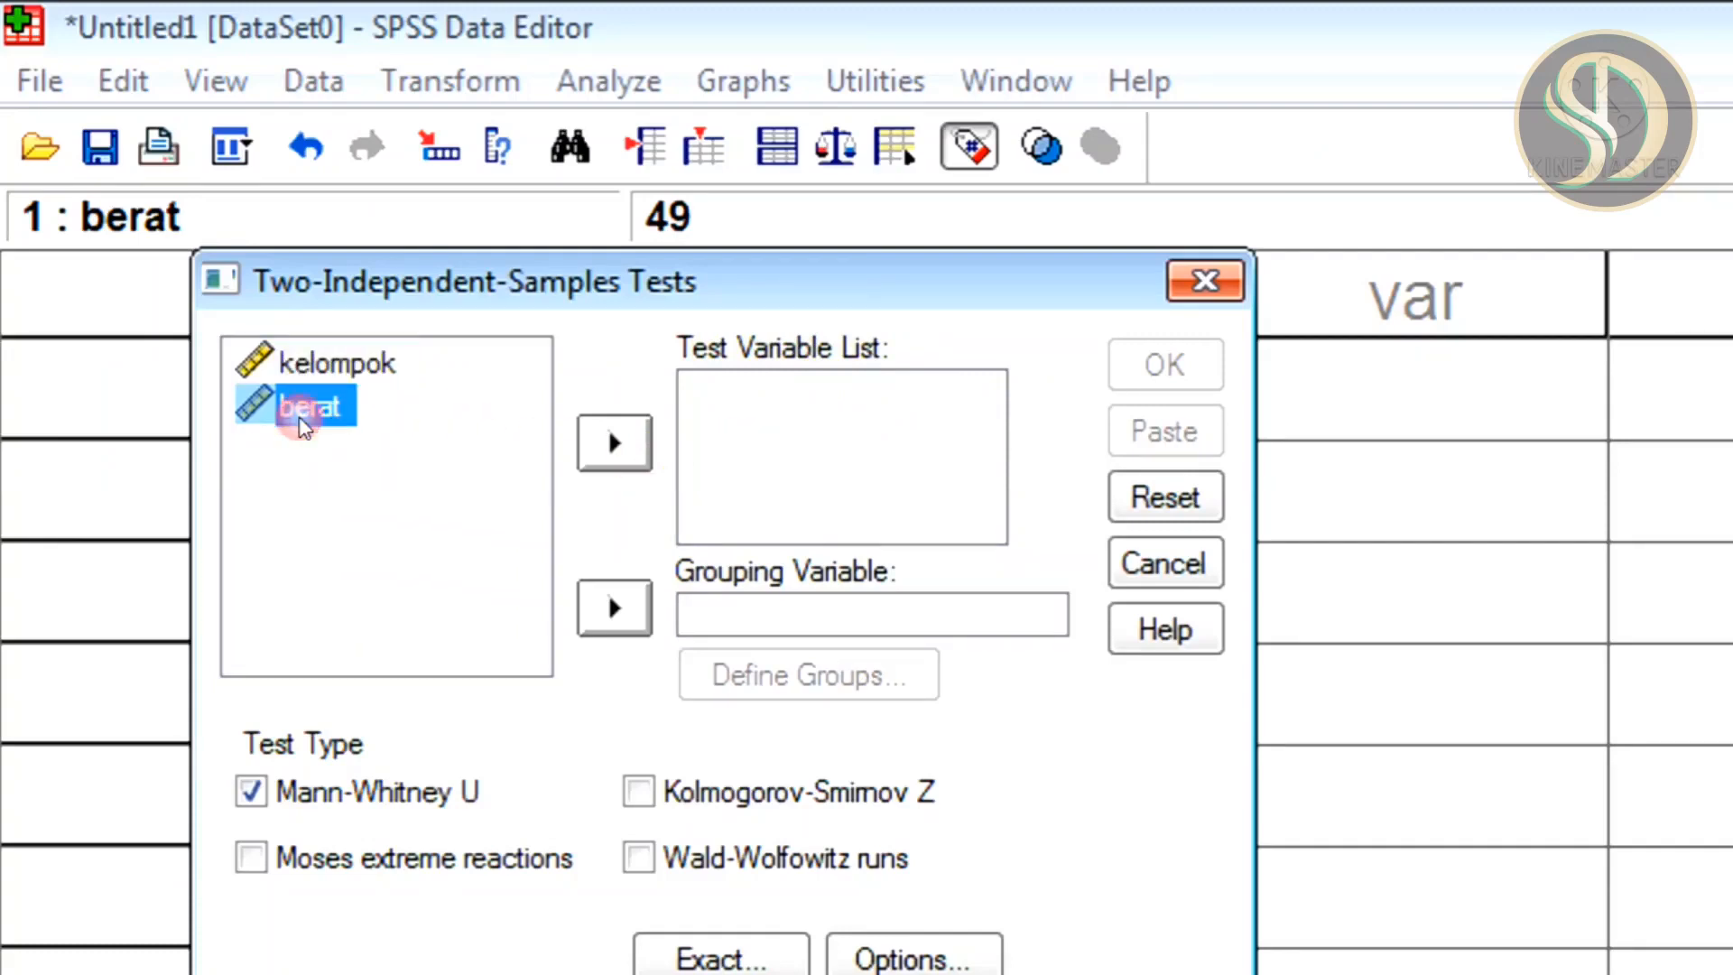
{"action": "left_click", "coordinate": [625, 442]}
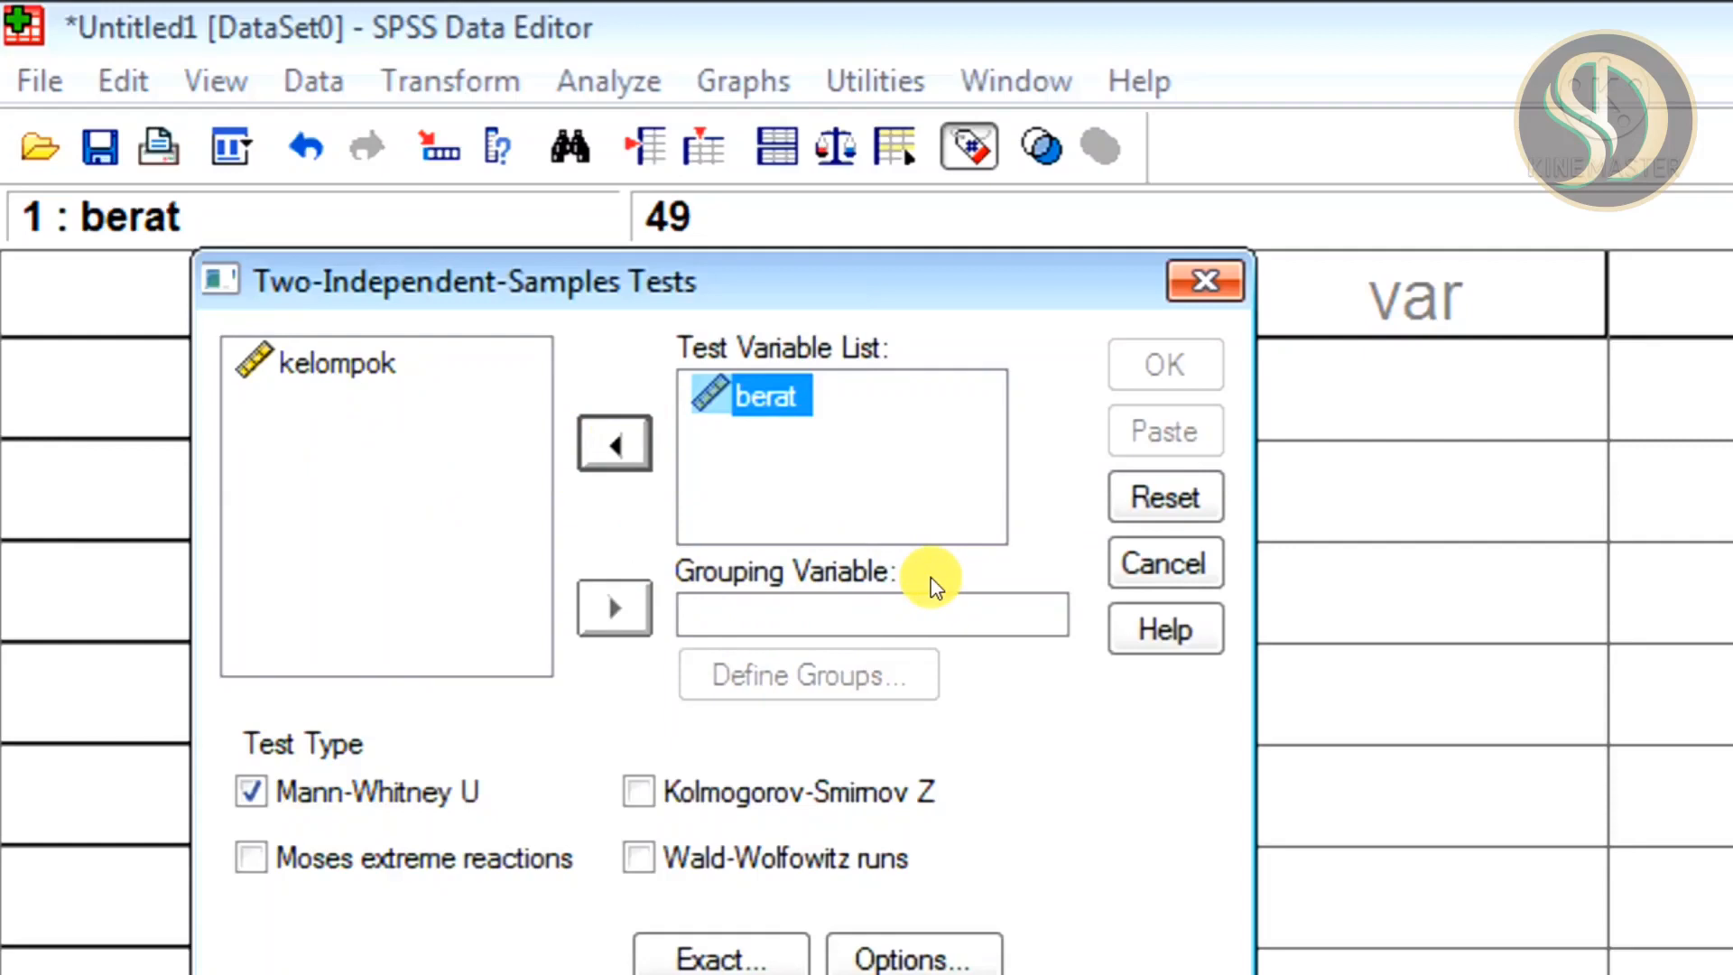
{"action": "left_click", "coordinate": [361, 379]}
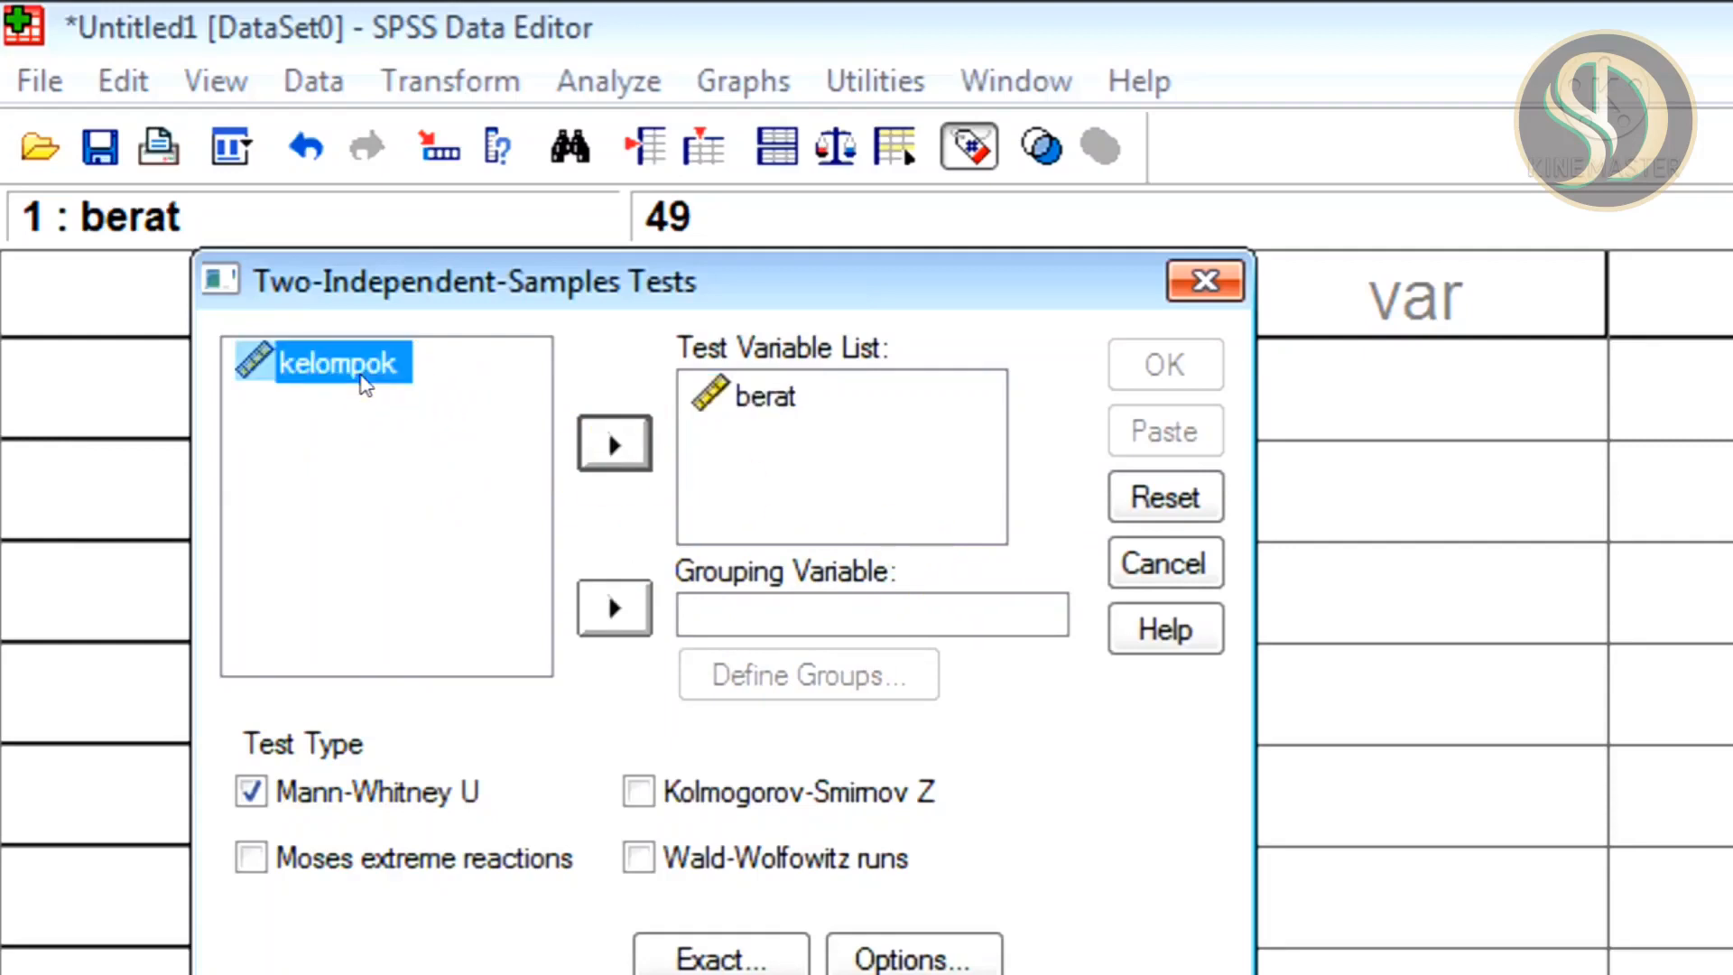
{"action": "left_click", "coordinate": [614, 608]}
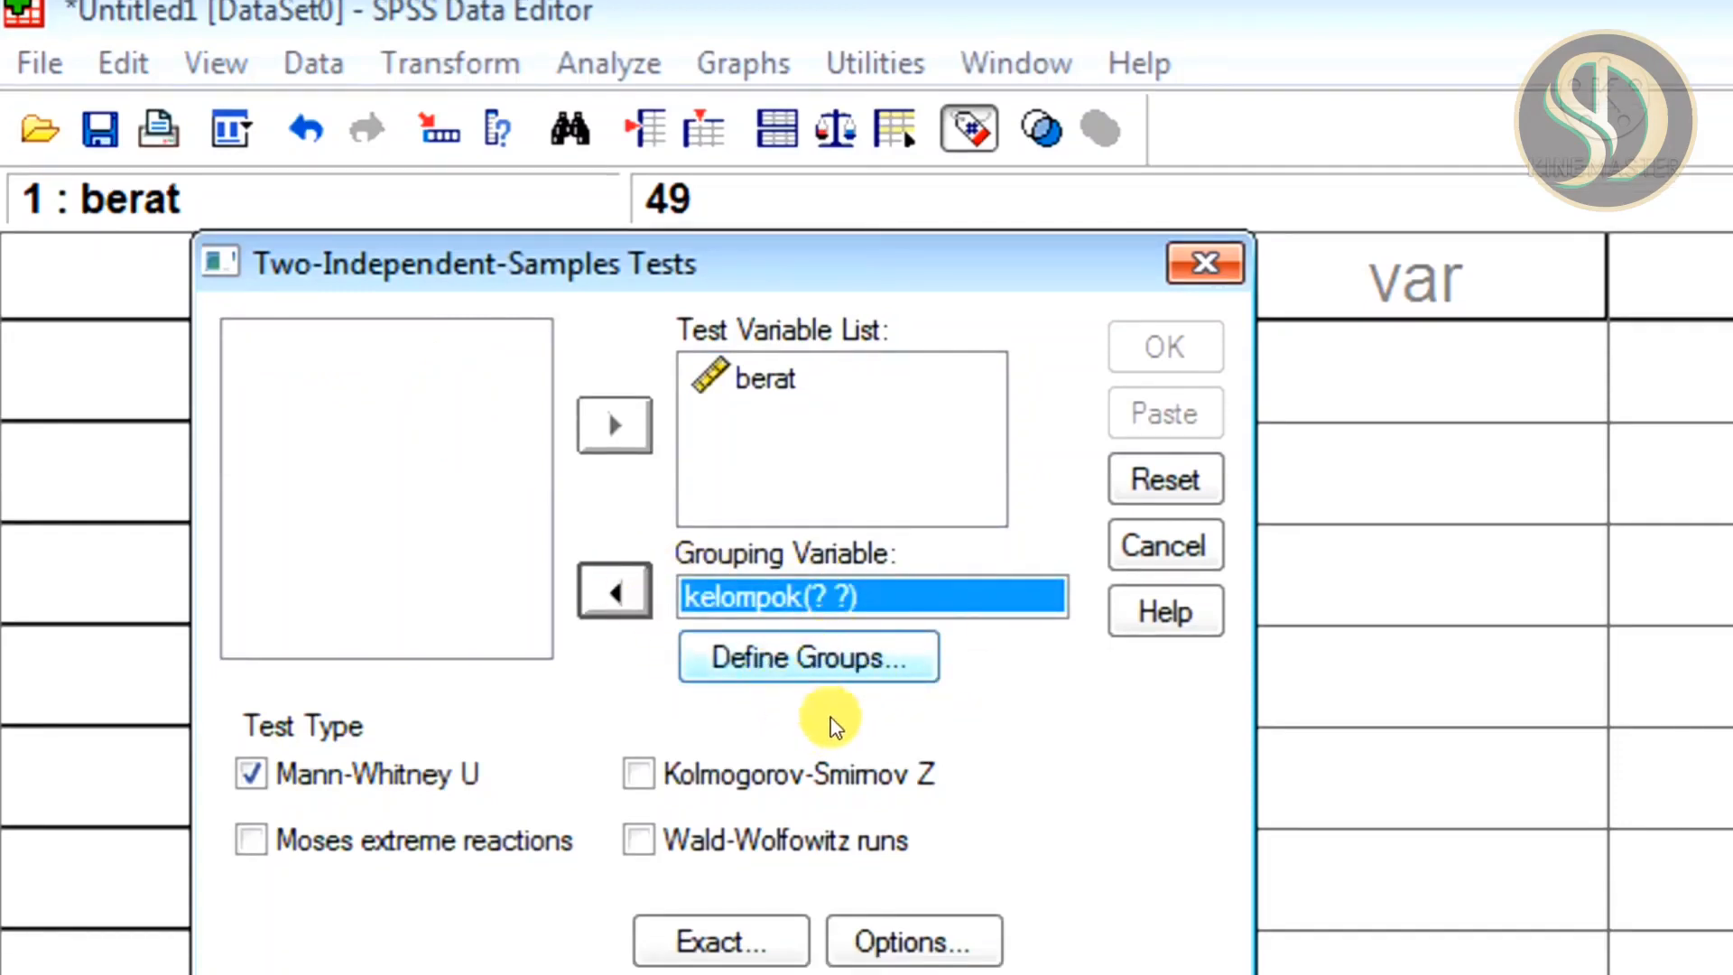
- Define the kelompok groups for the test as 1 for Group 1 and 2 for Group 2
{"action": "left_click", "coordinate": [819, 660]}
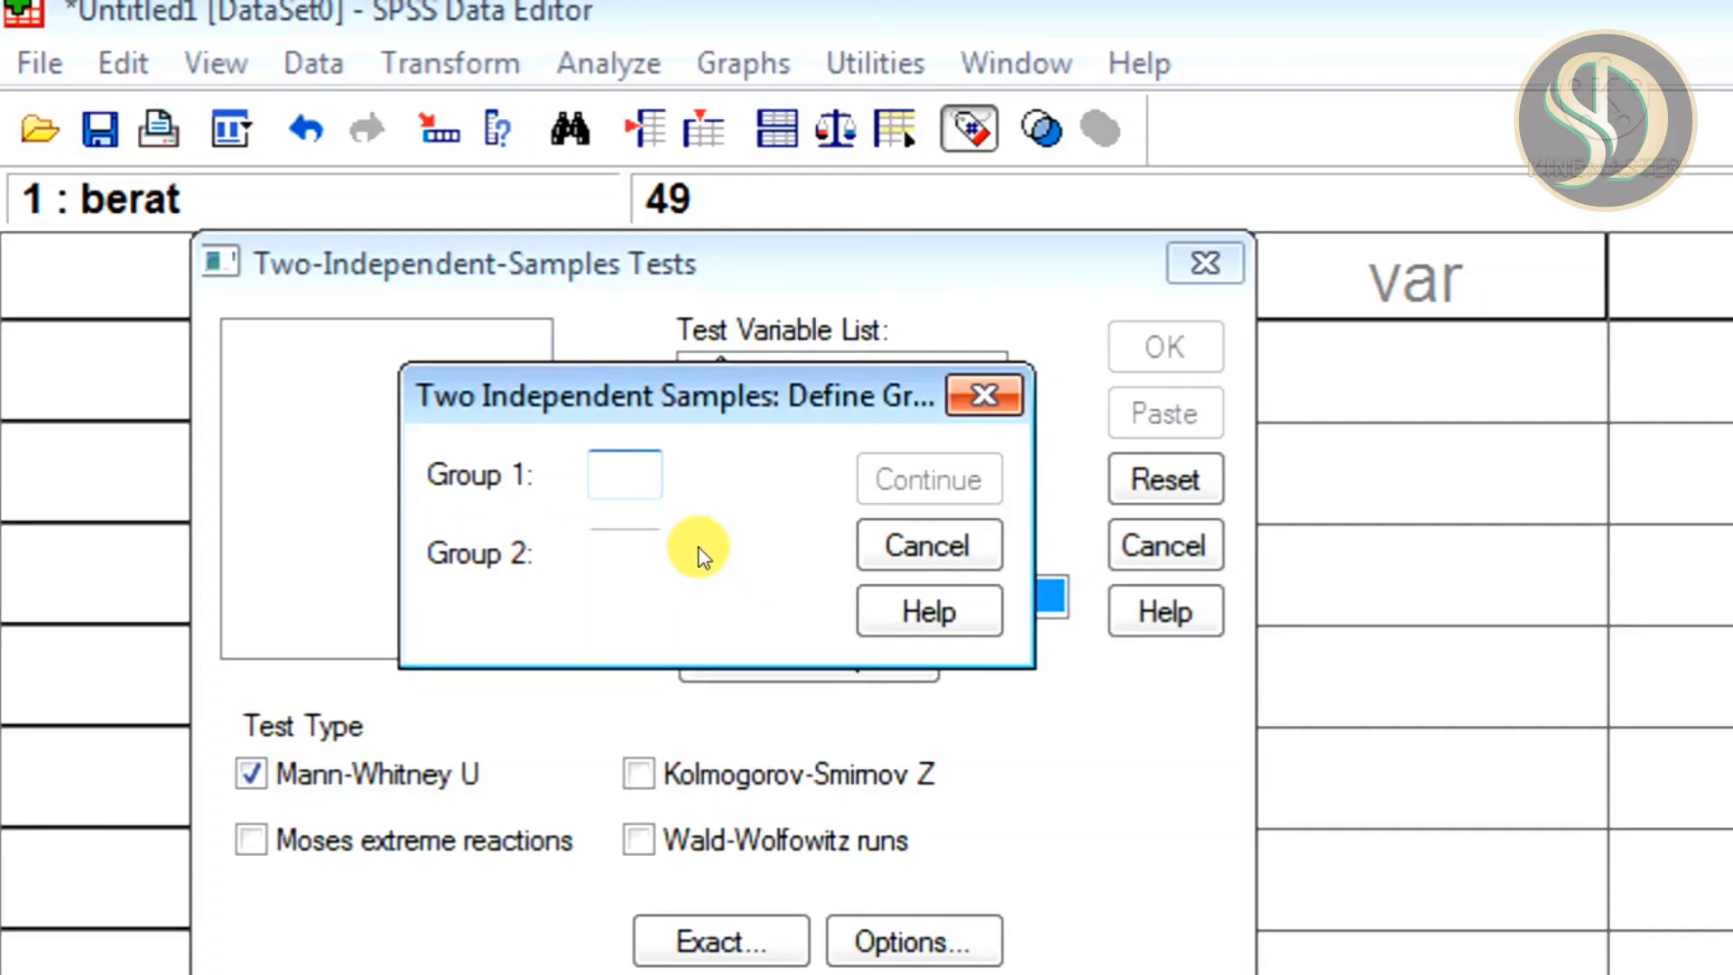
{"action": "type", "text": "1"}
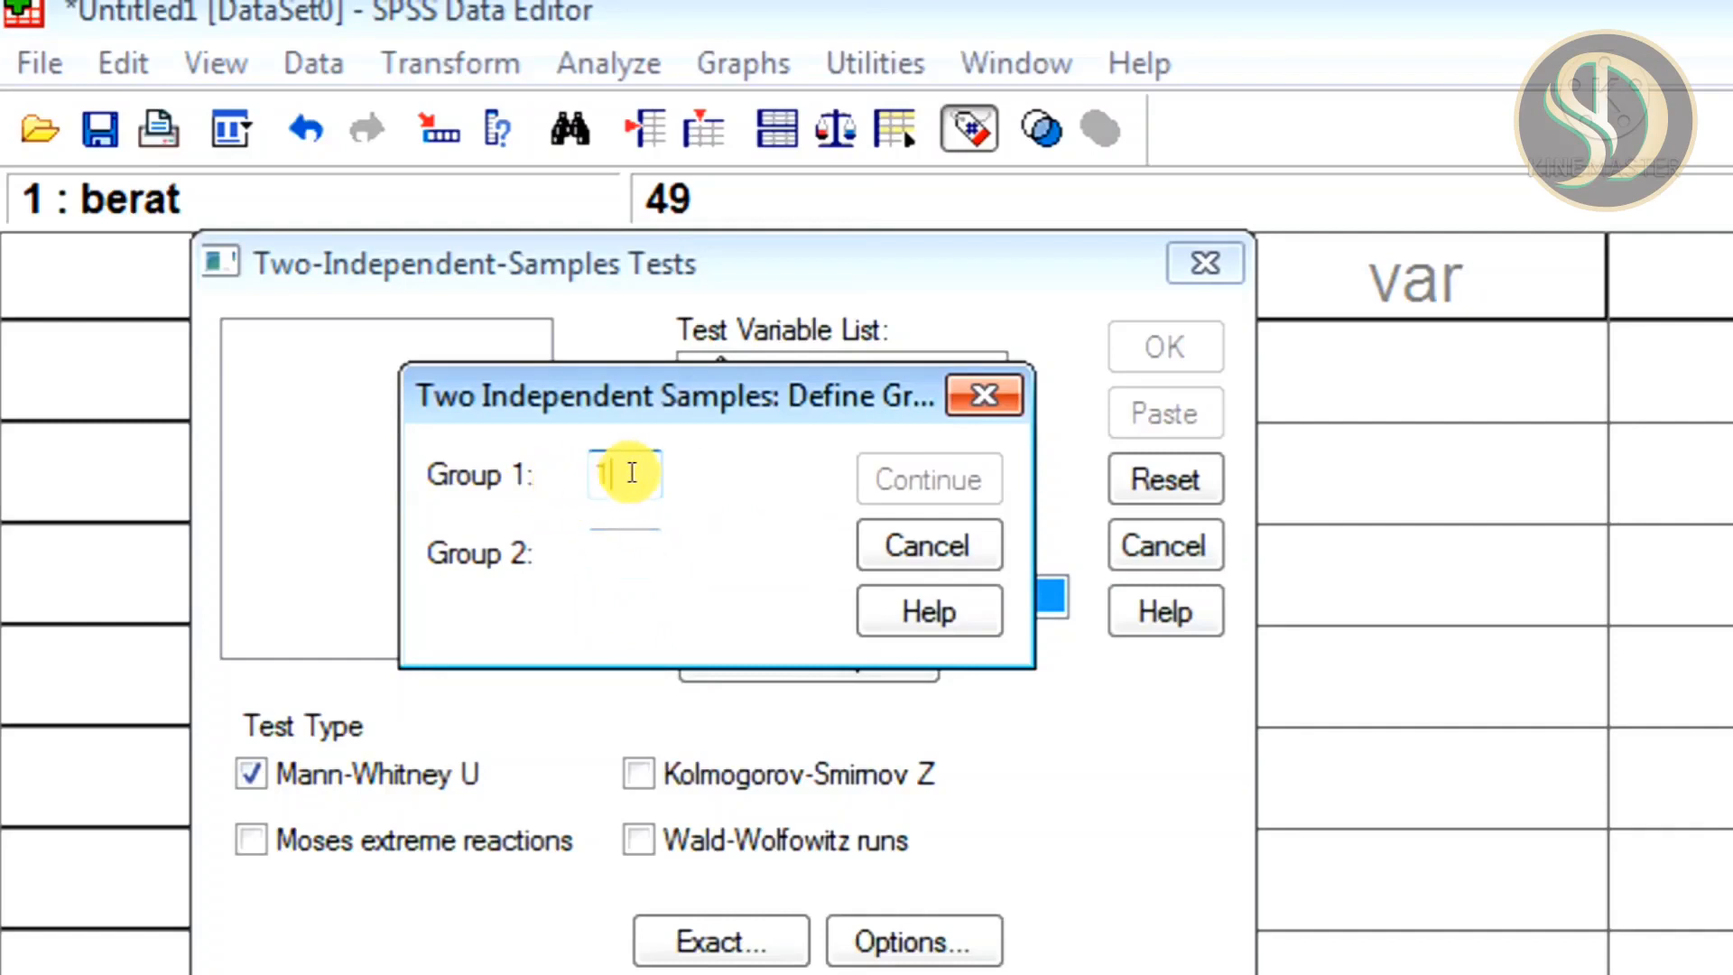
{"action": "left_click", "coordinate": [613, 546]}
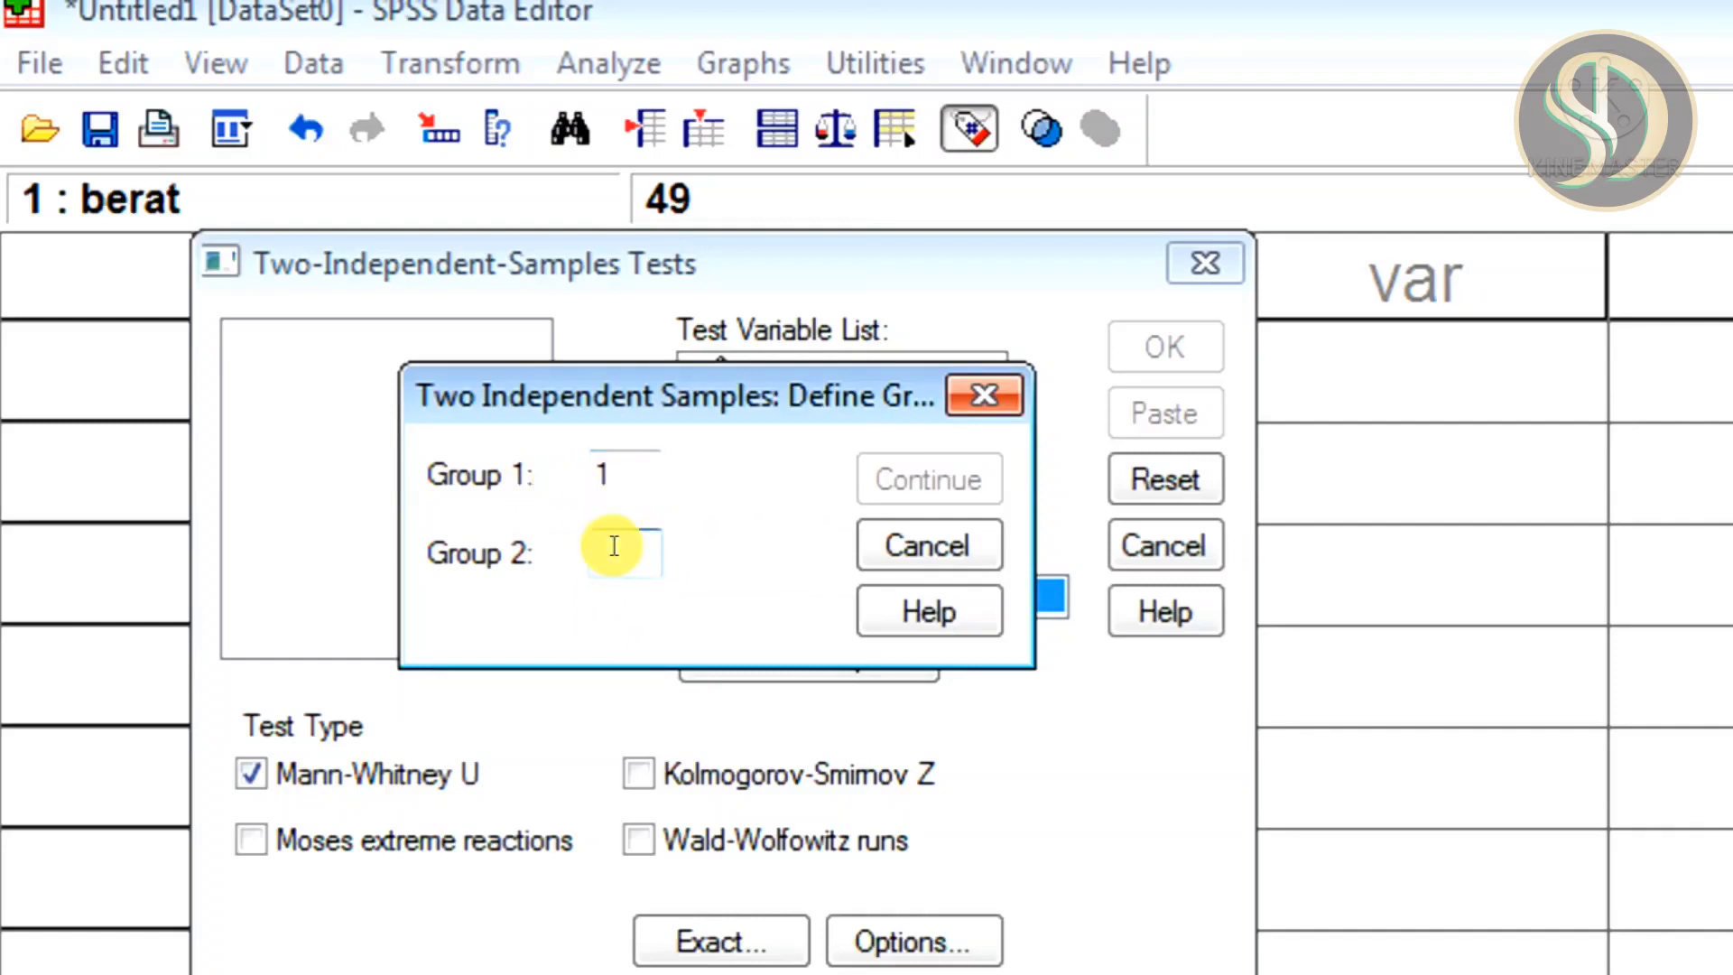
{"action": "type", "text": "2"}
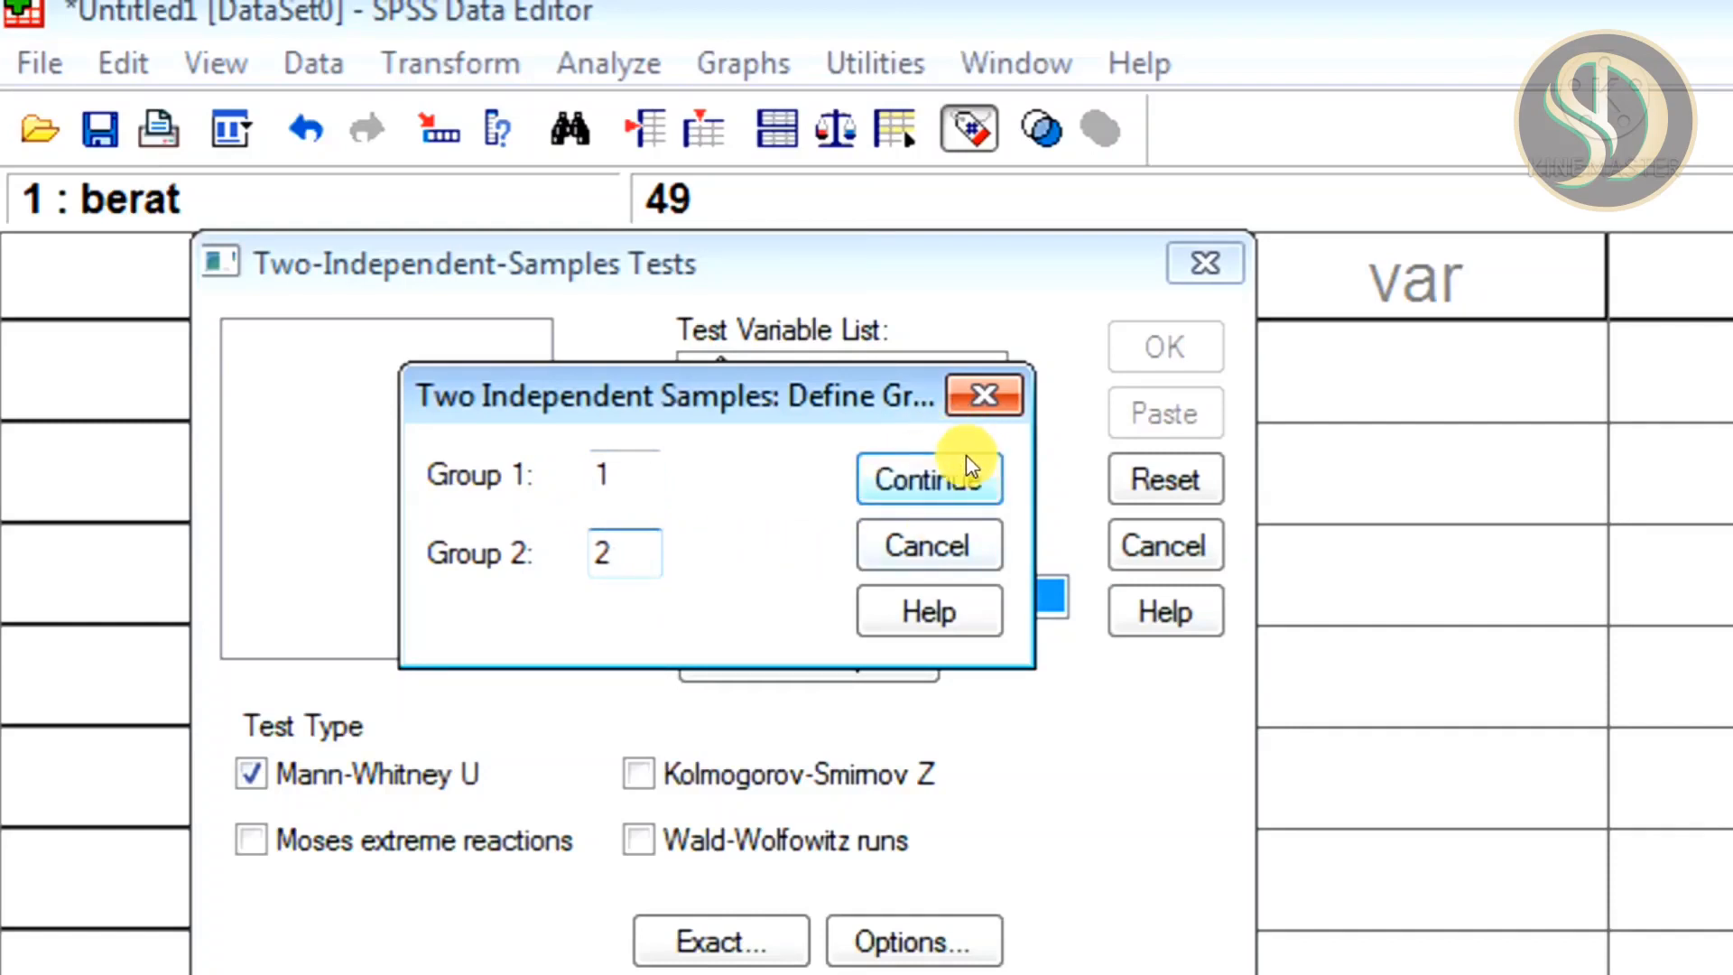
{"action": "left_click", "coordinate": [939, 477]}
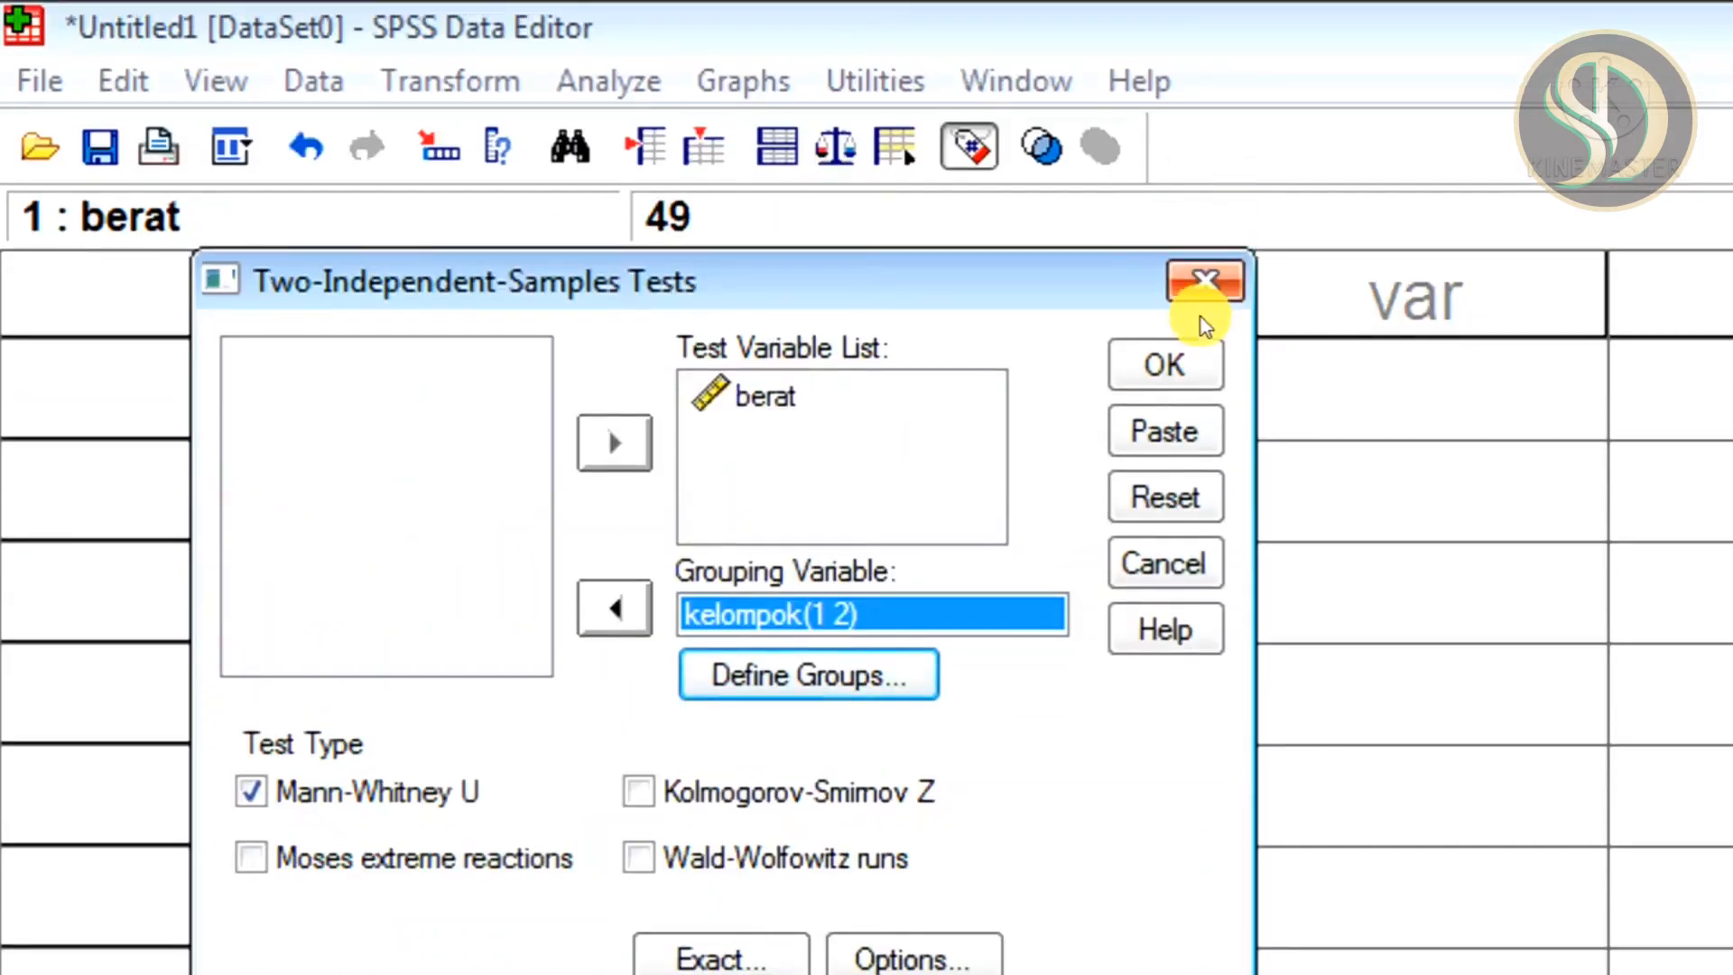
- Run the Mann-Whitney U test and review the Ranks and Test Statistics tables in the output
{"action": "left_click", "coordinate": [1162, 363]}
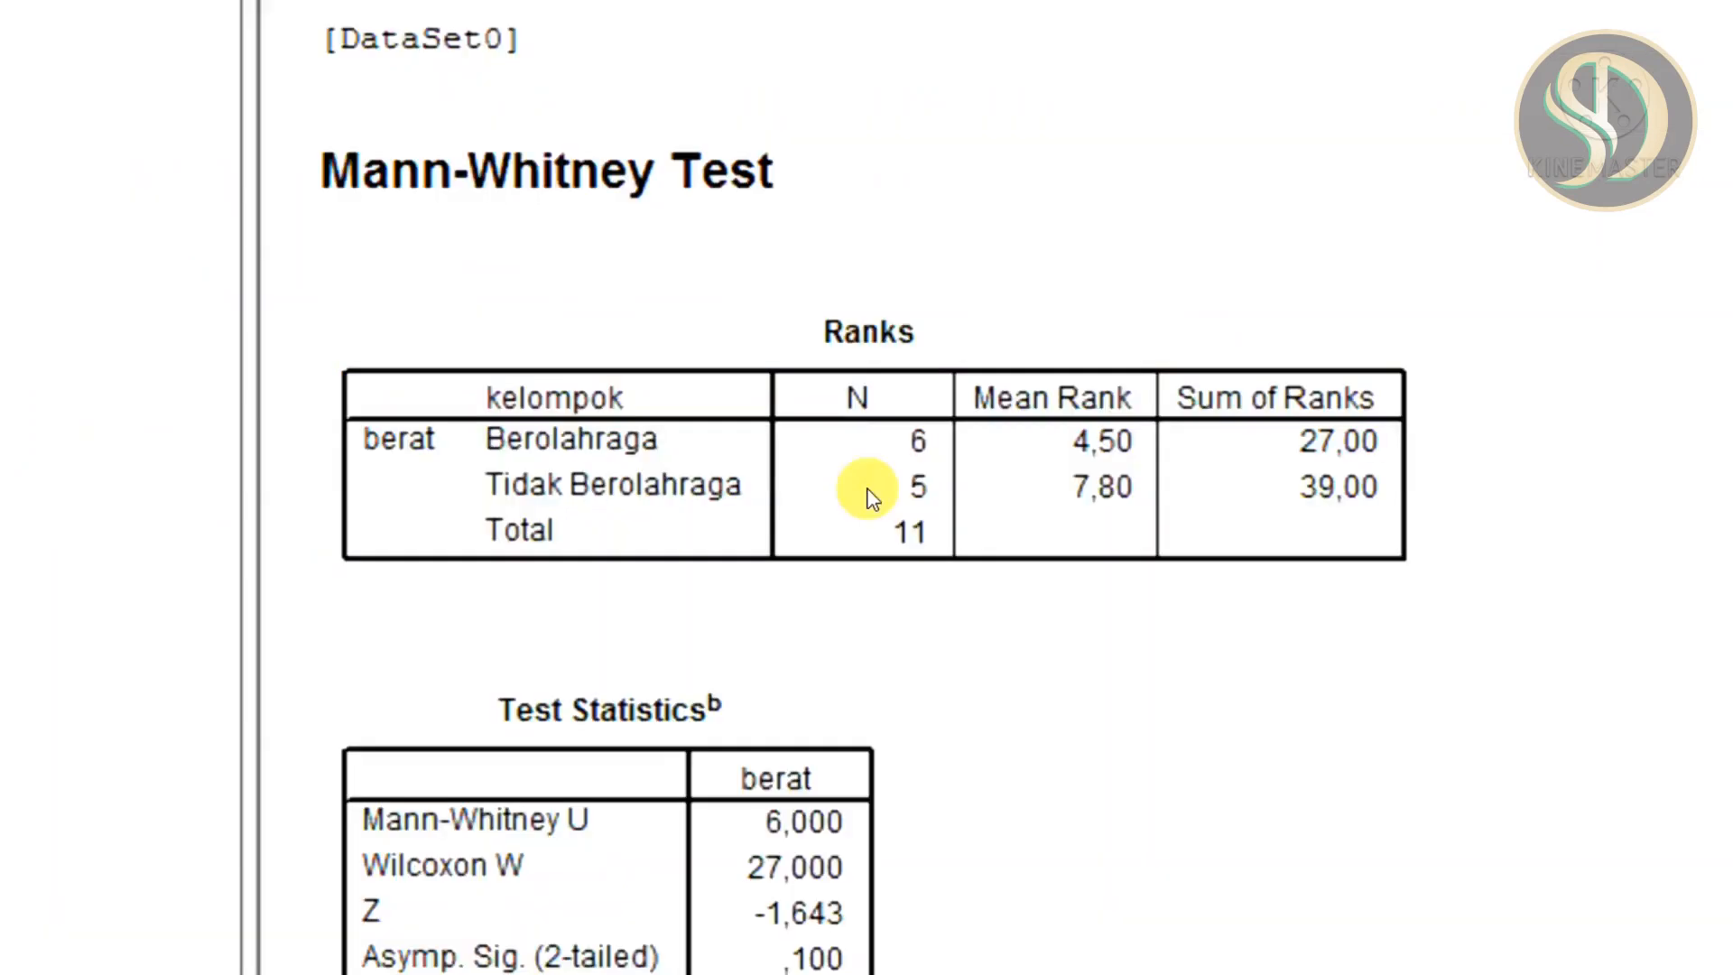
{"action": "scroll", "coordinate": [826, 717], "scroll_direction": "down", "scroll_amount": 3}
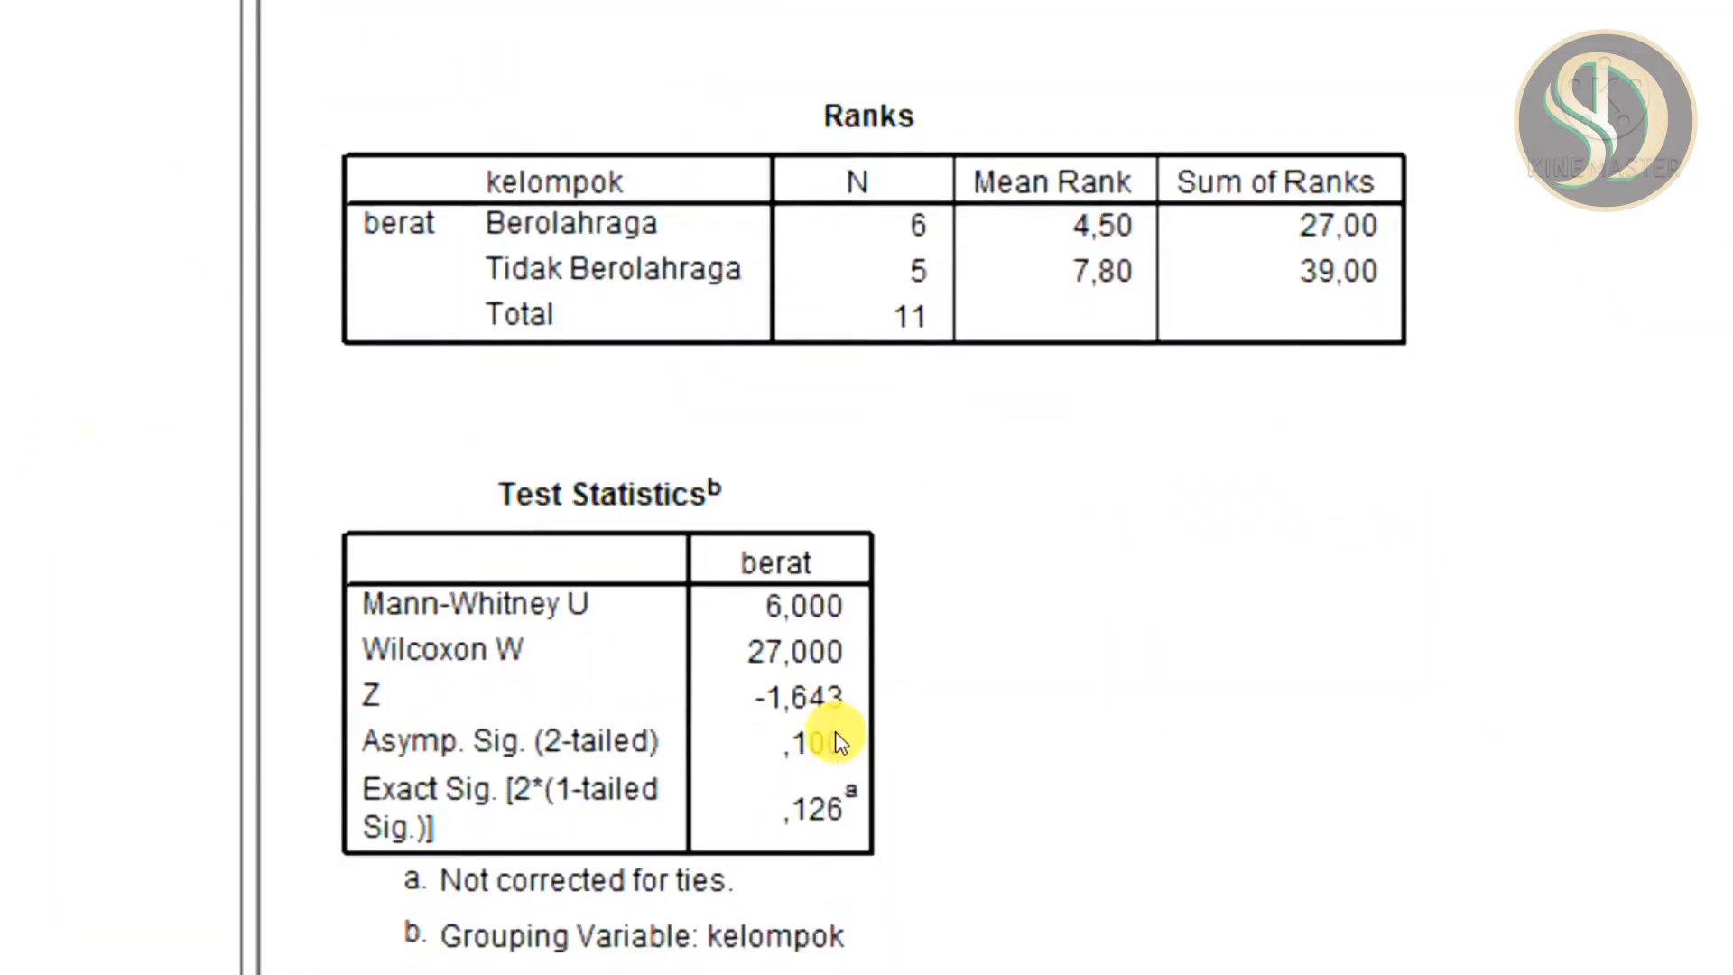
{"action": "scroll", "coordinate": [858, 235], "scroll_direction": "up", "scroll_amount": 2}
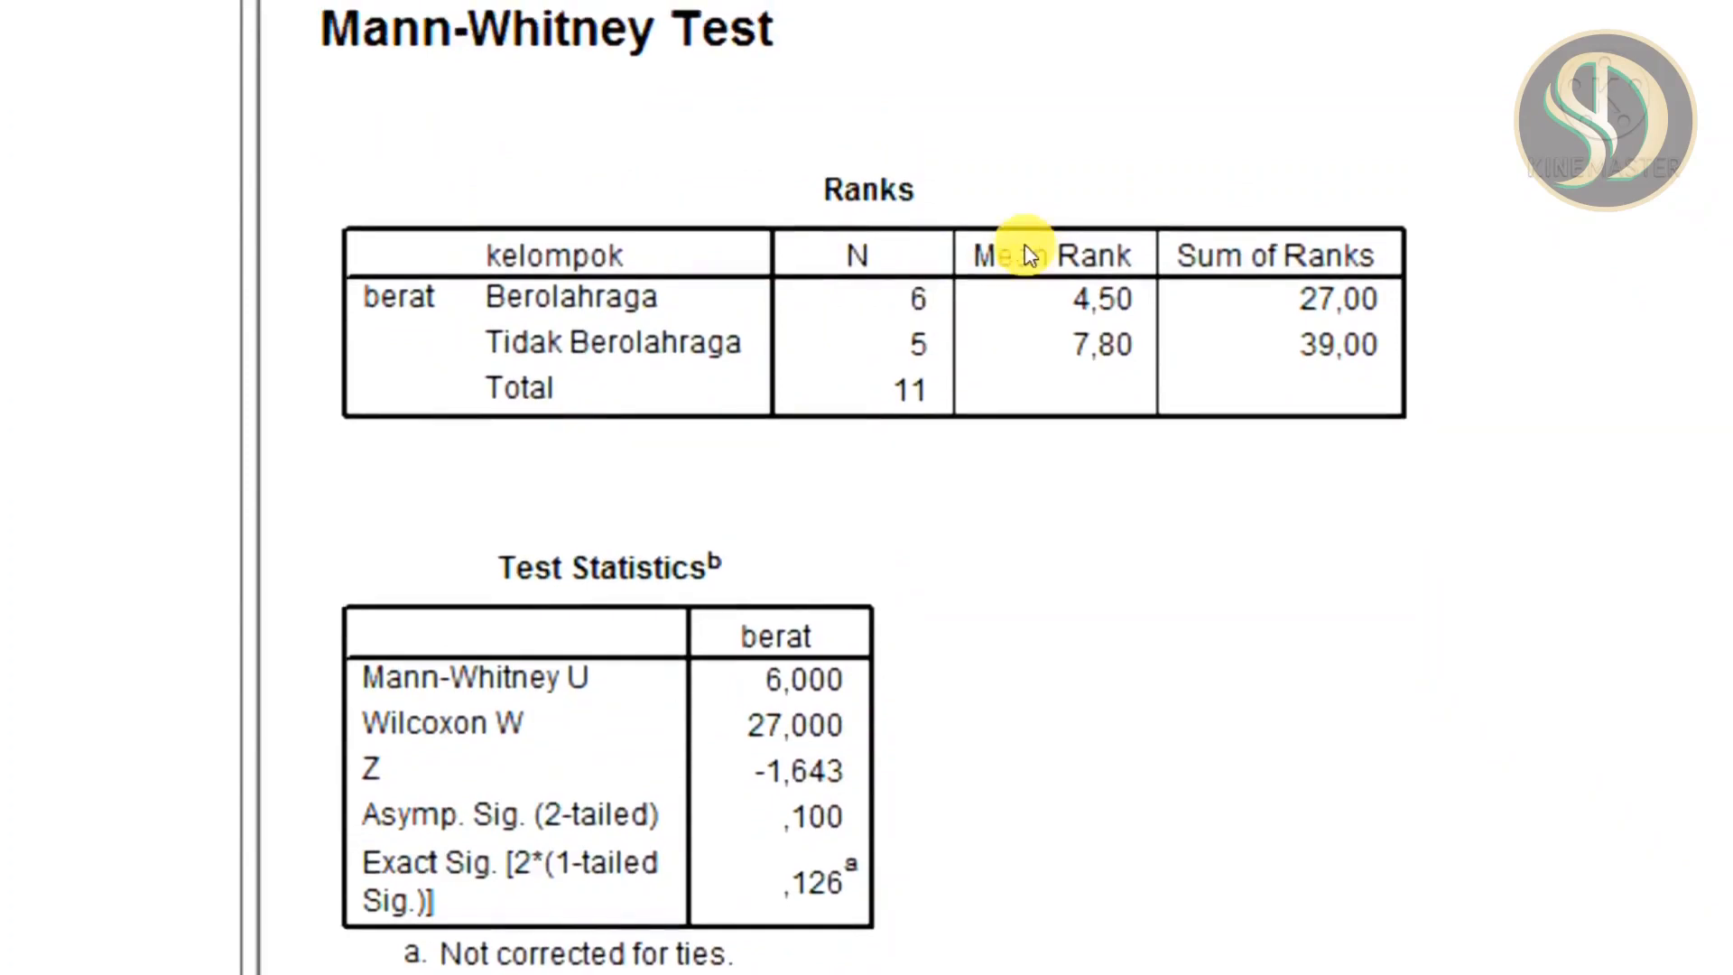
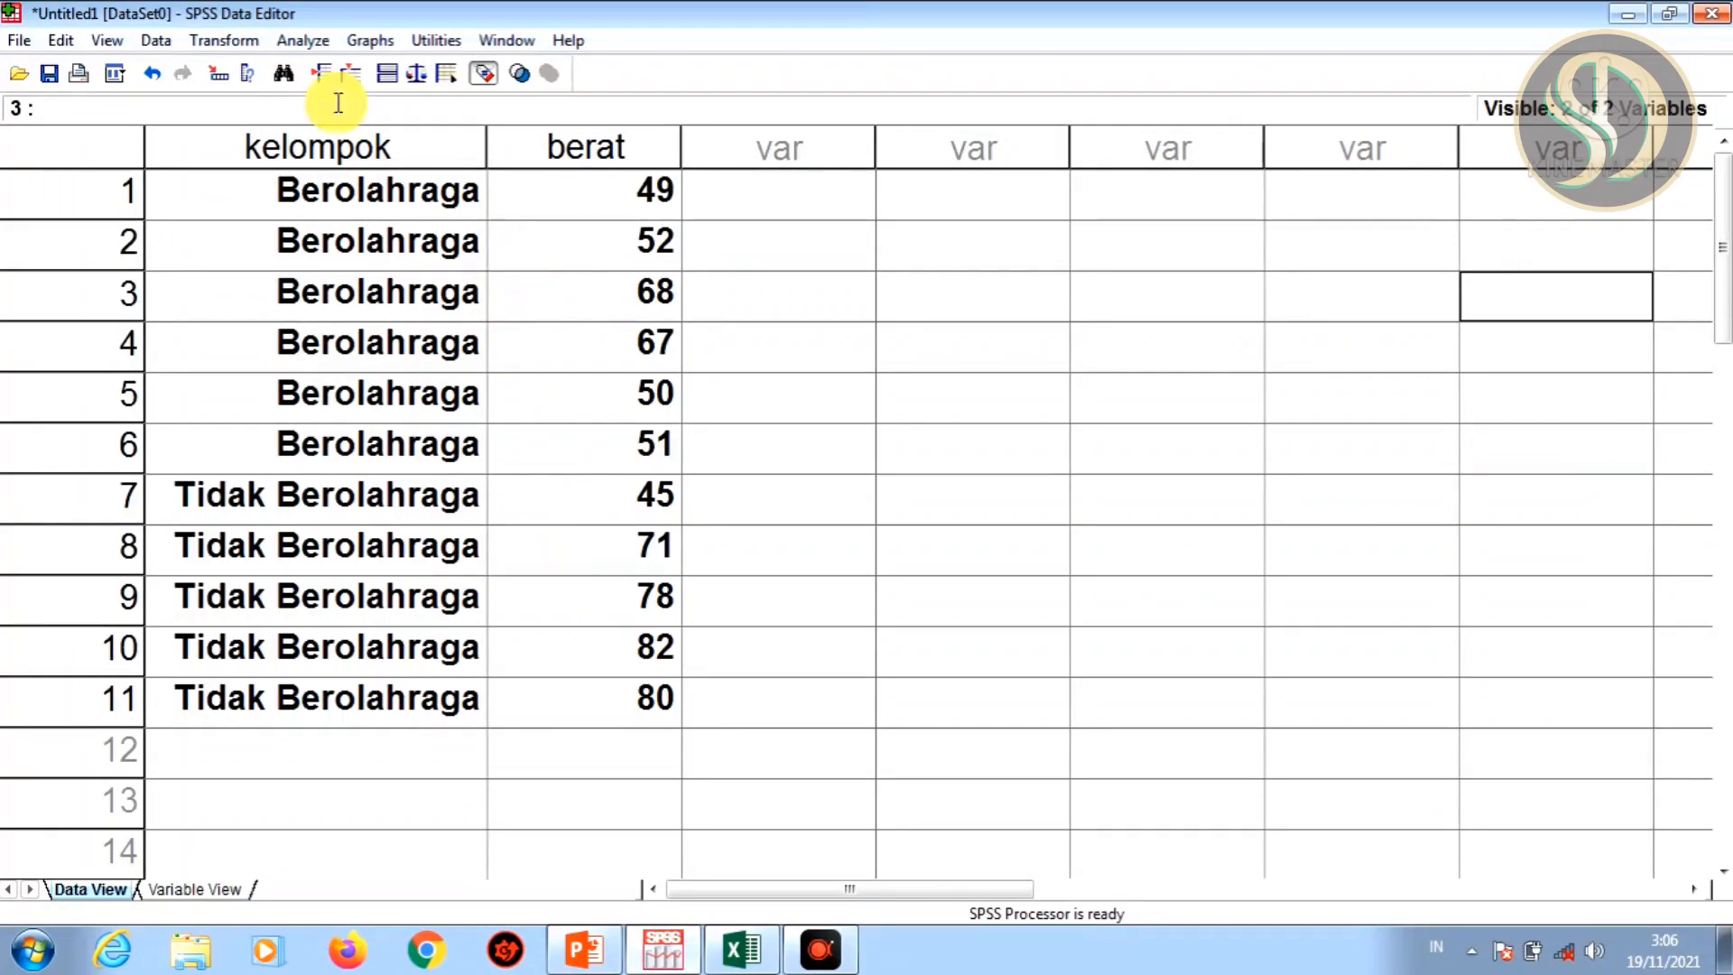
- Rank the cases by berat with rank 1 assigned to the smallest value, and close the output without saving it
{"action": "left_click", "coordinate": [210, 51]}
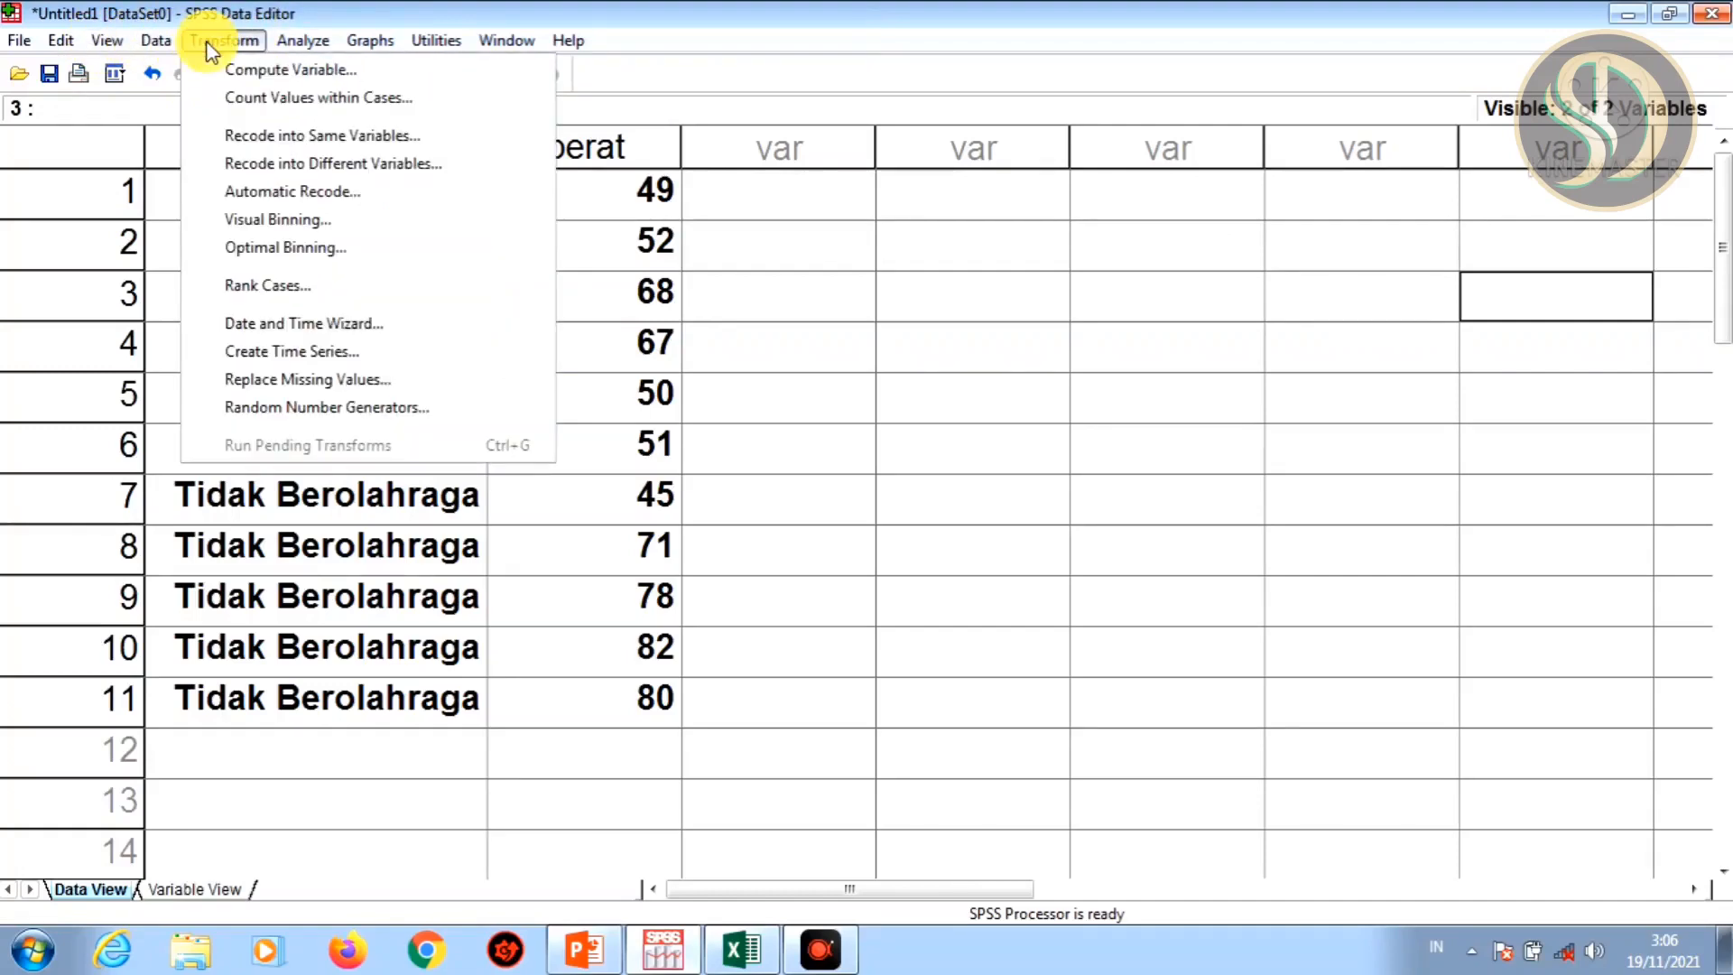
{"action": "left_click", "coordinate": [274, 293]}
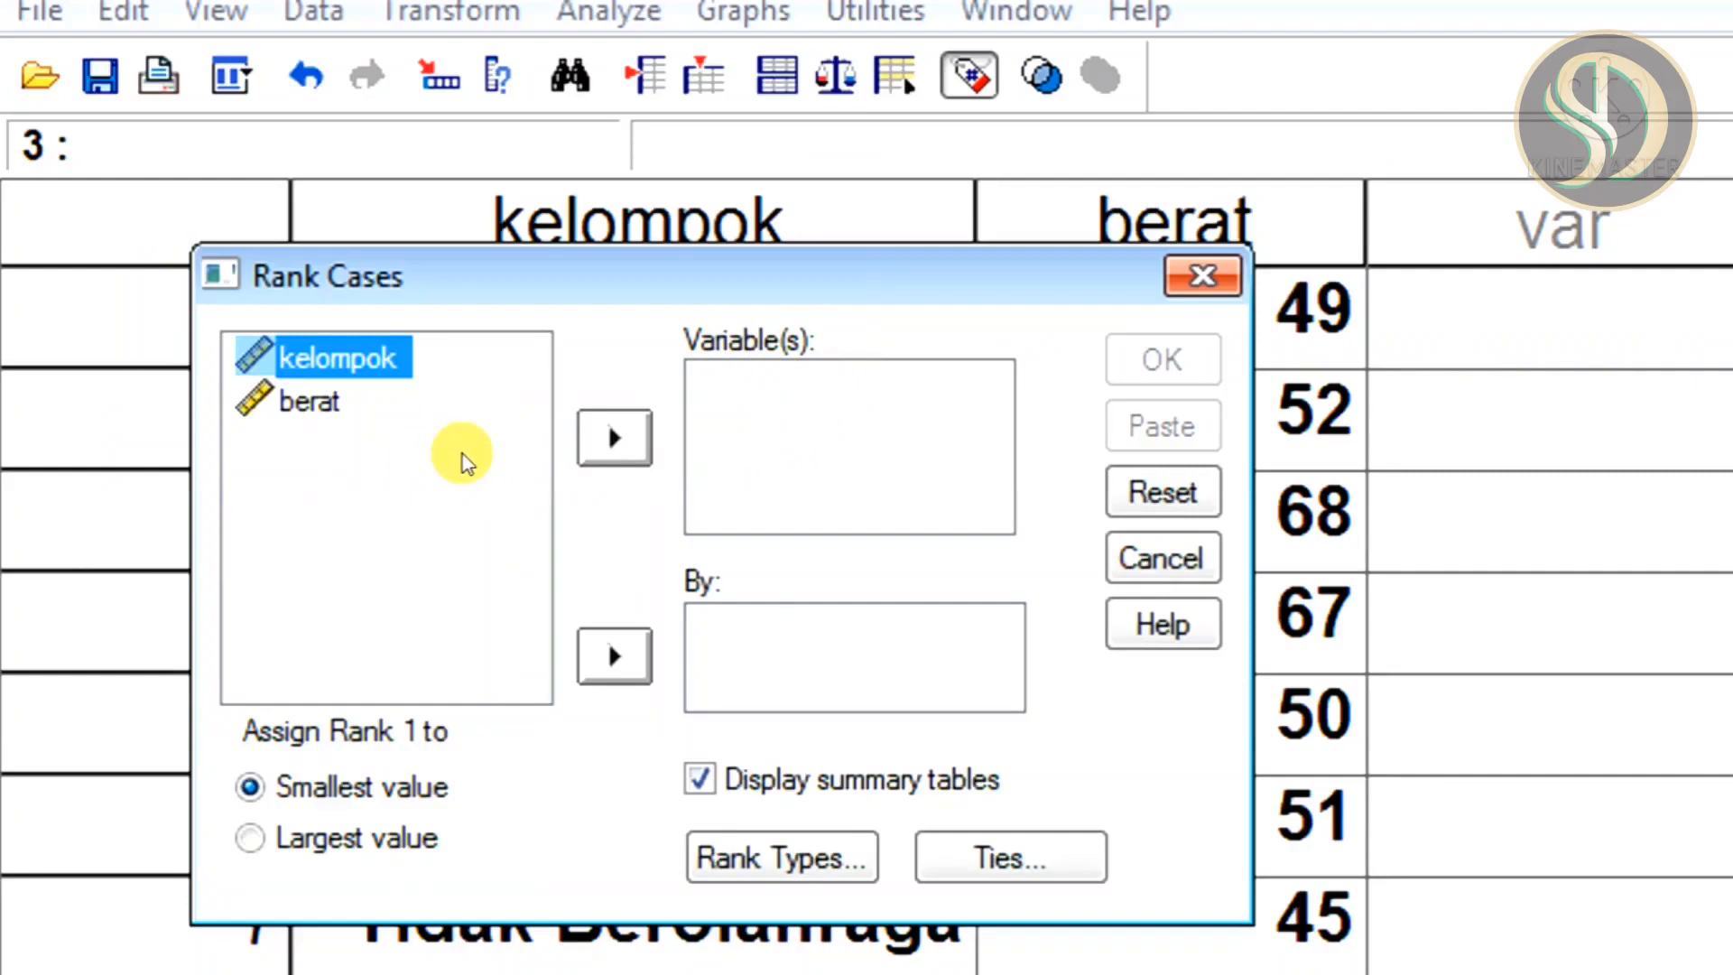
{"action": "left_click", "coordinate": [318, 411]}
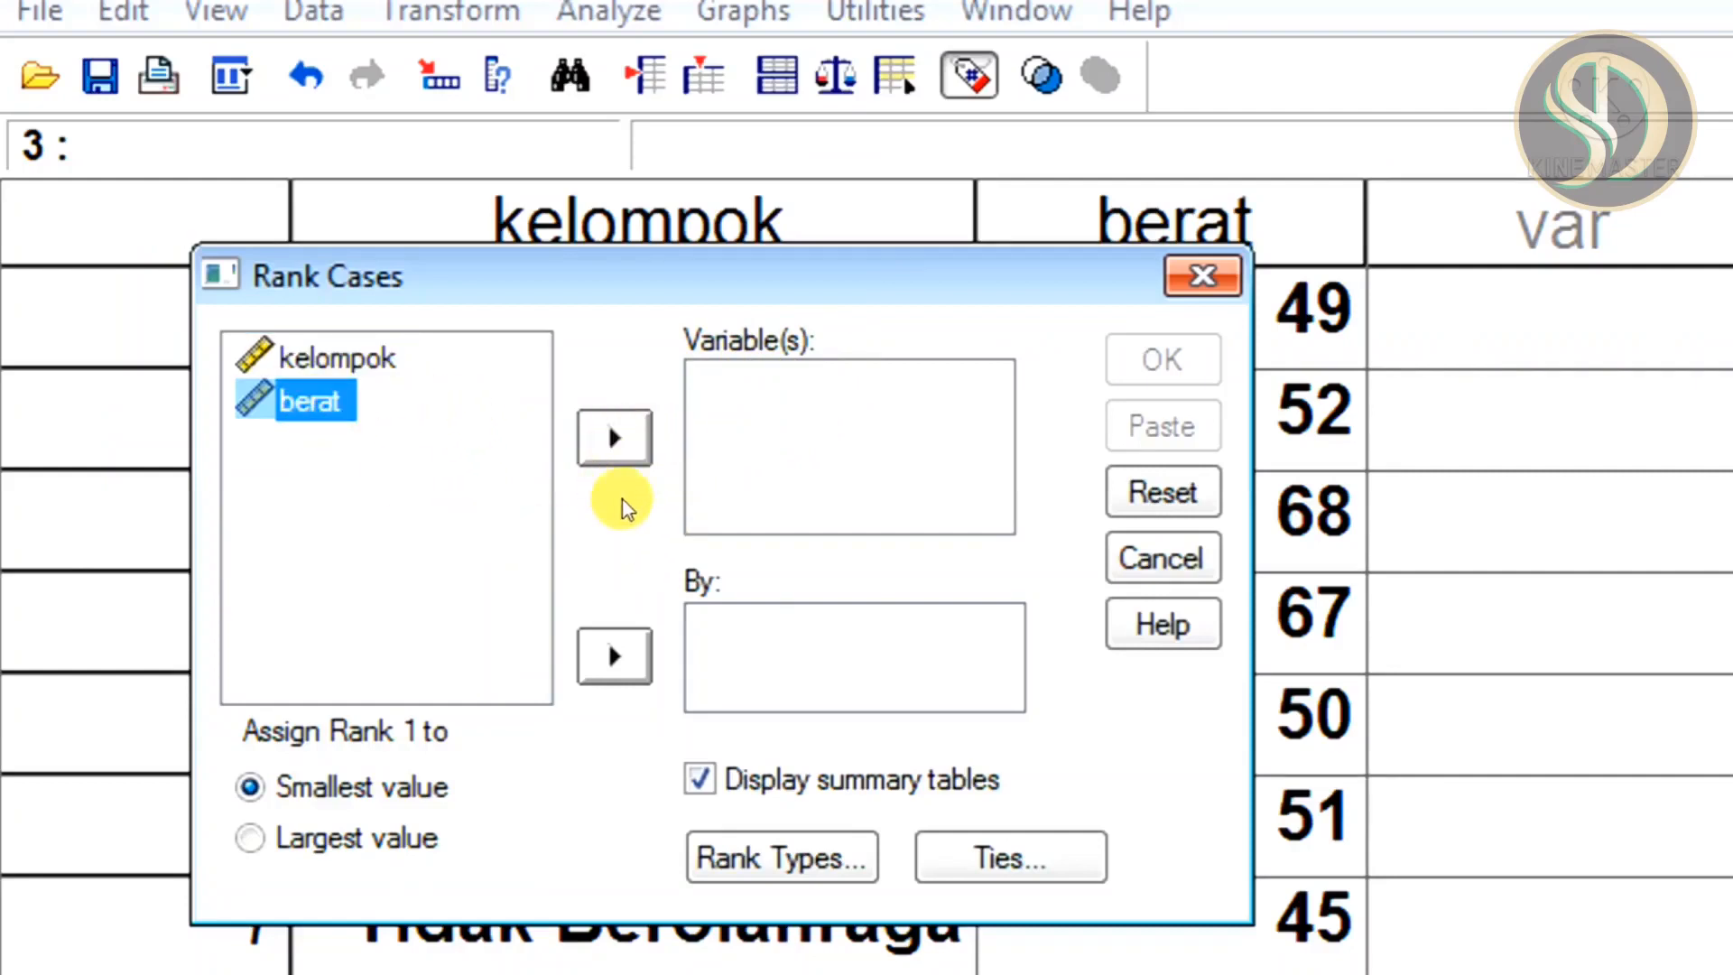
{"action": "left_click", "coordinate": [621, 448]}
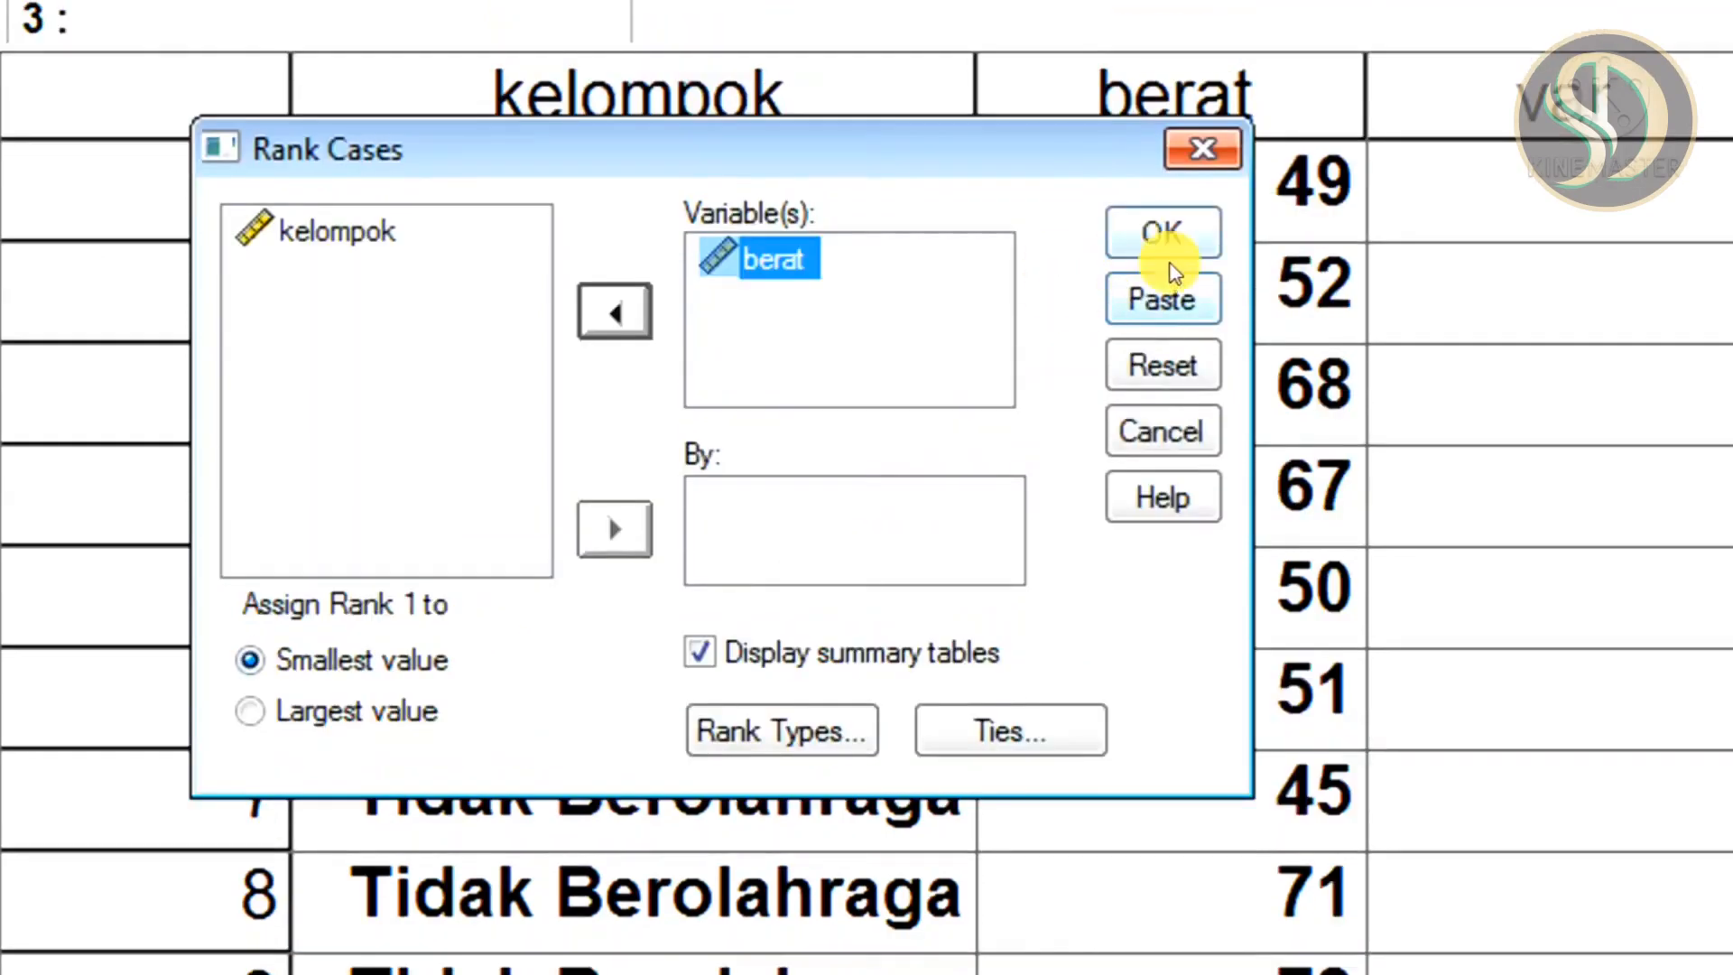
{"action": "left_click", "coordinate": [1165, 231]}
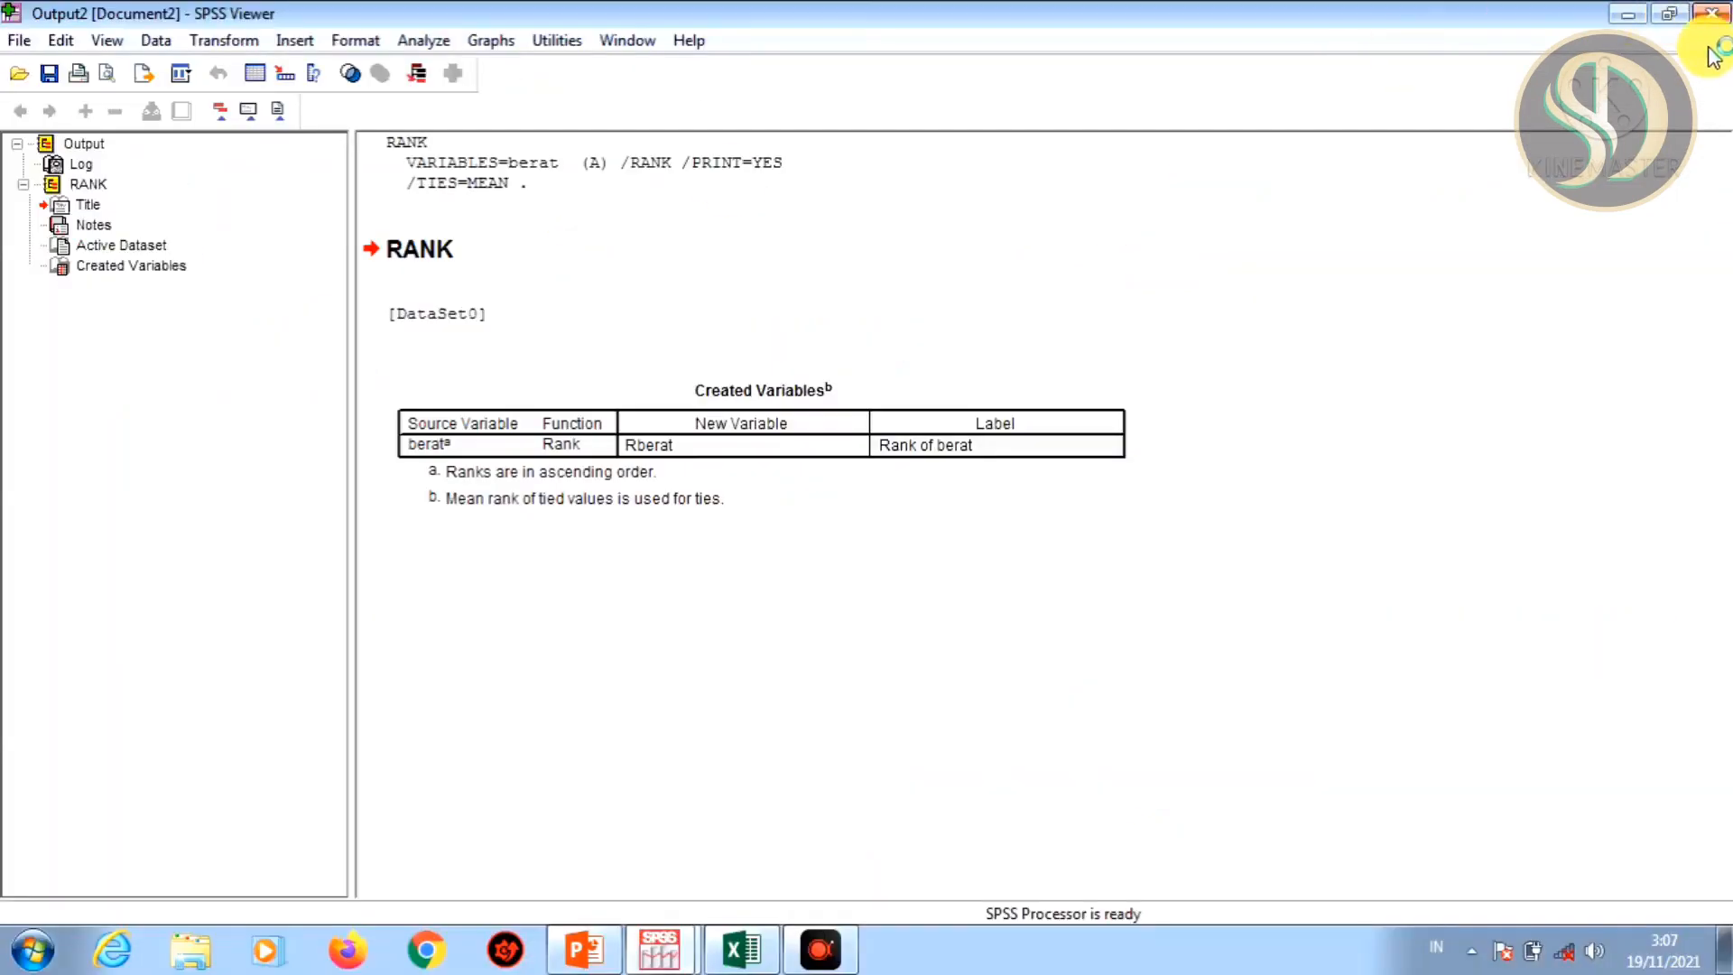
{"action": "left_click", "coordinate": [1712, 15]}
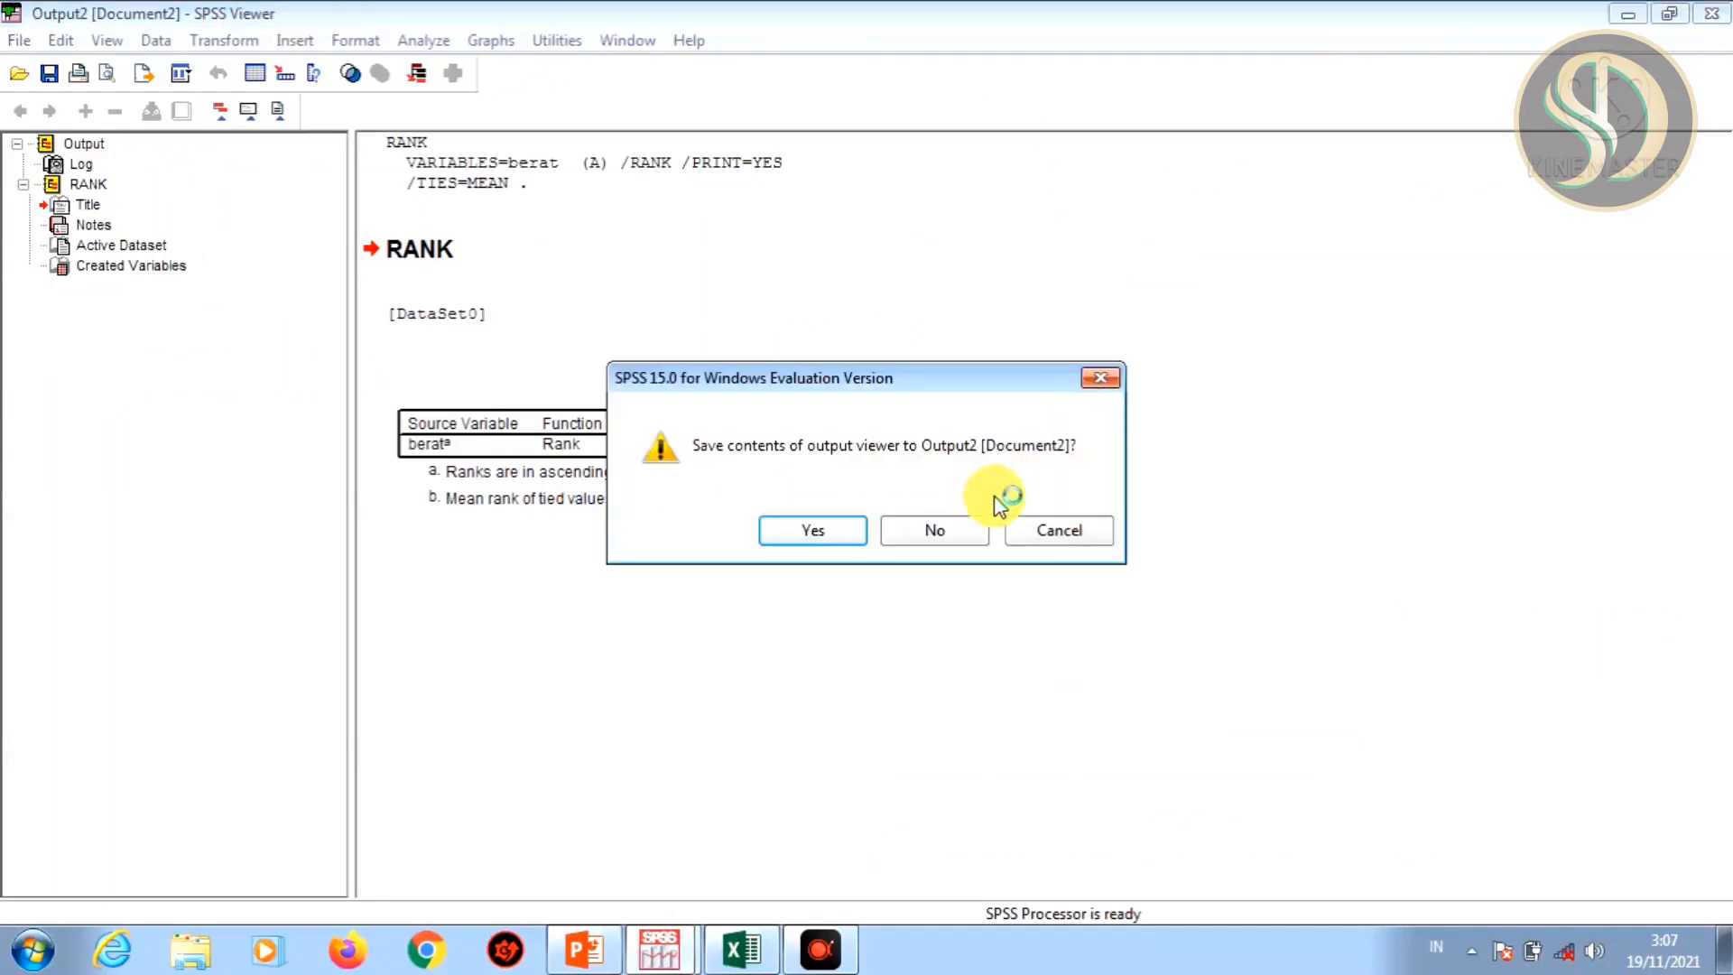
{"action": "left_click", "coordinate": [955, 528]}
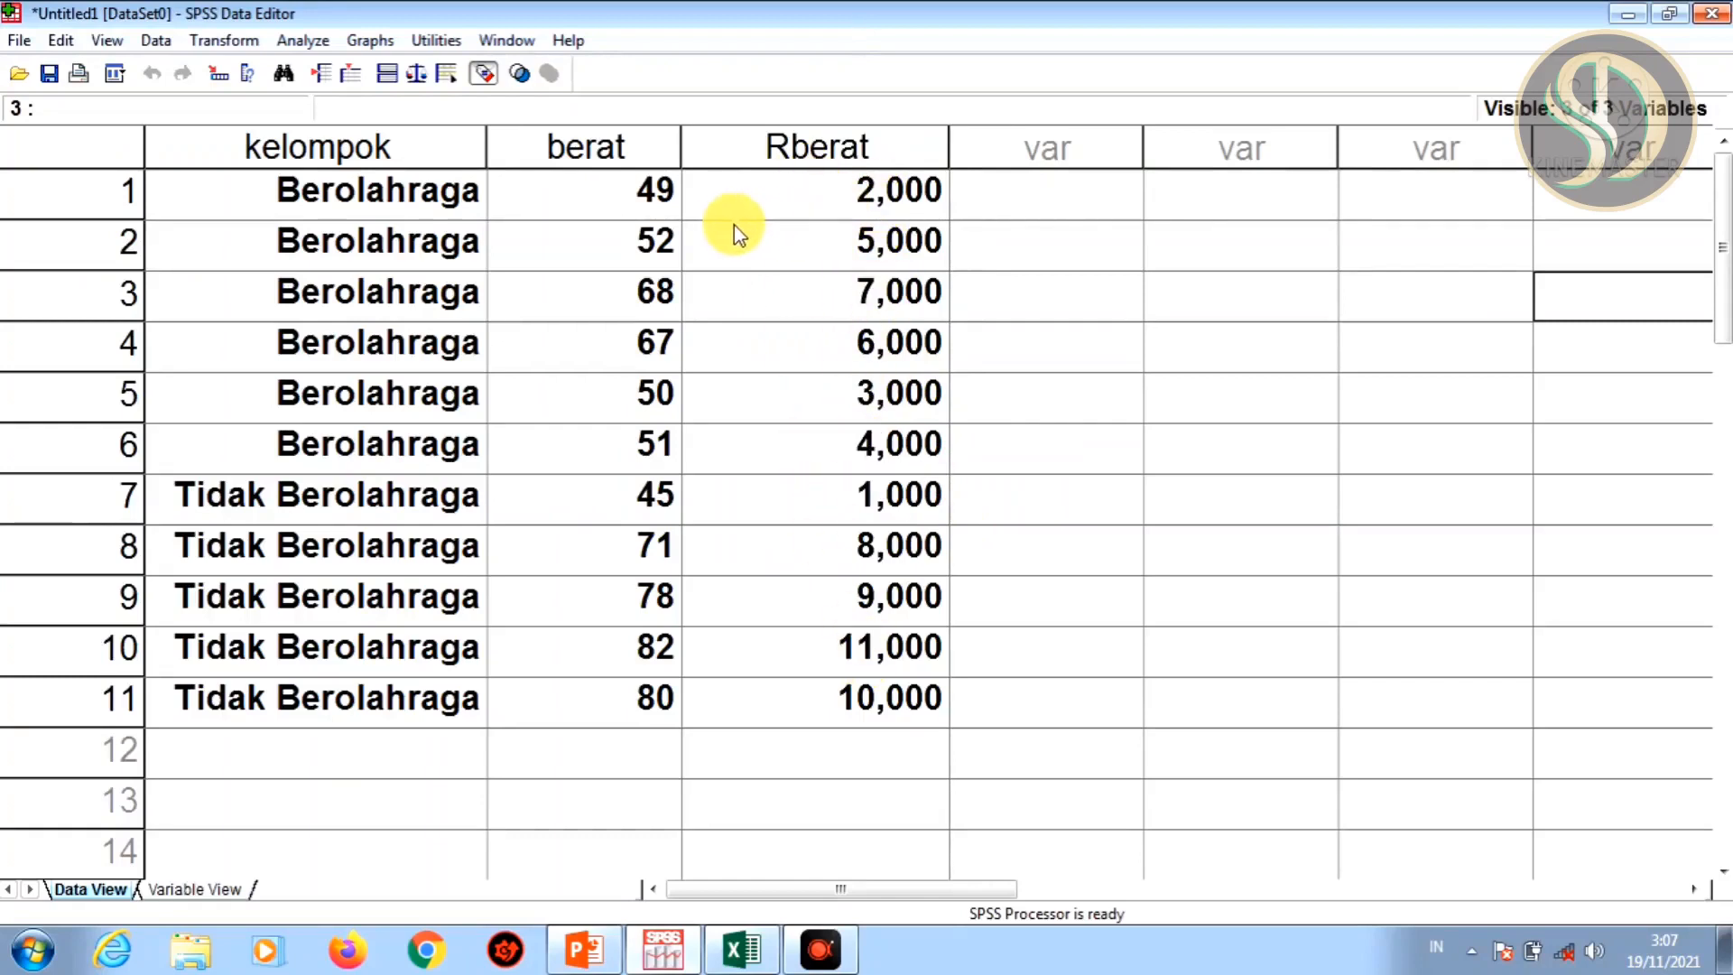
- Set the decimals of the Rberat variable to 0 and return to the data
{"action": "left_click", "coordinate": [207, 888]}
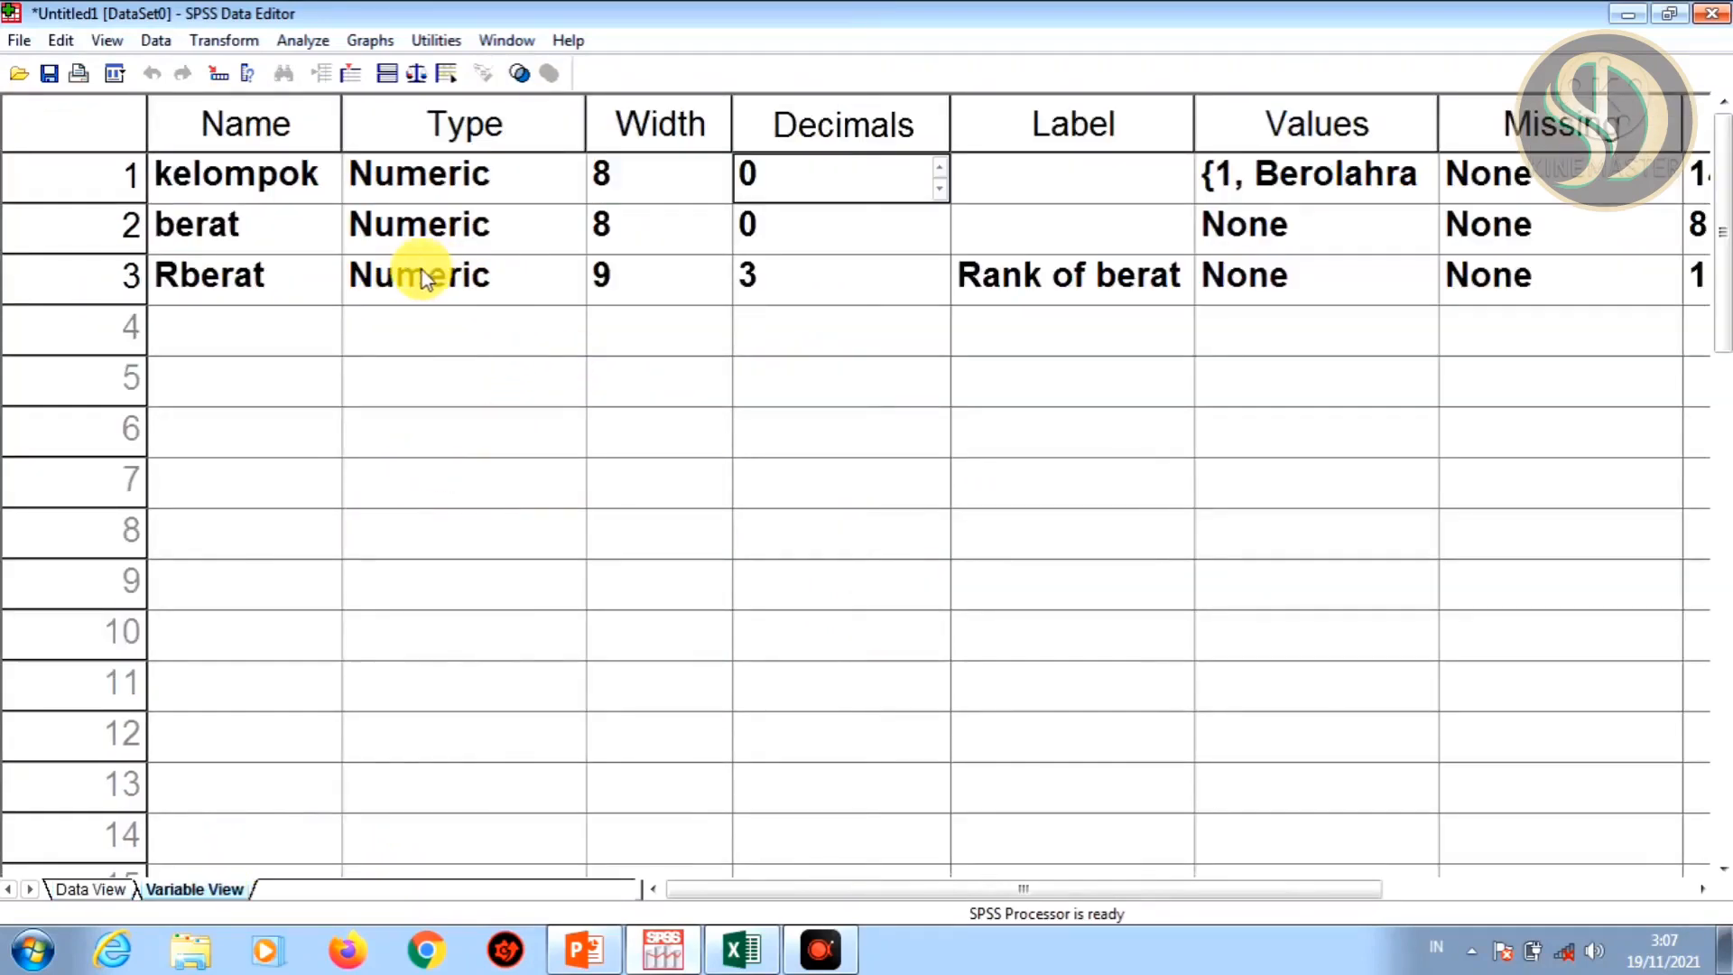
{"action": "left_click", "coordinate": [792, 289]}
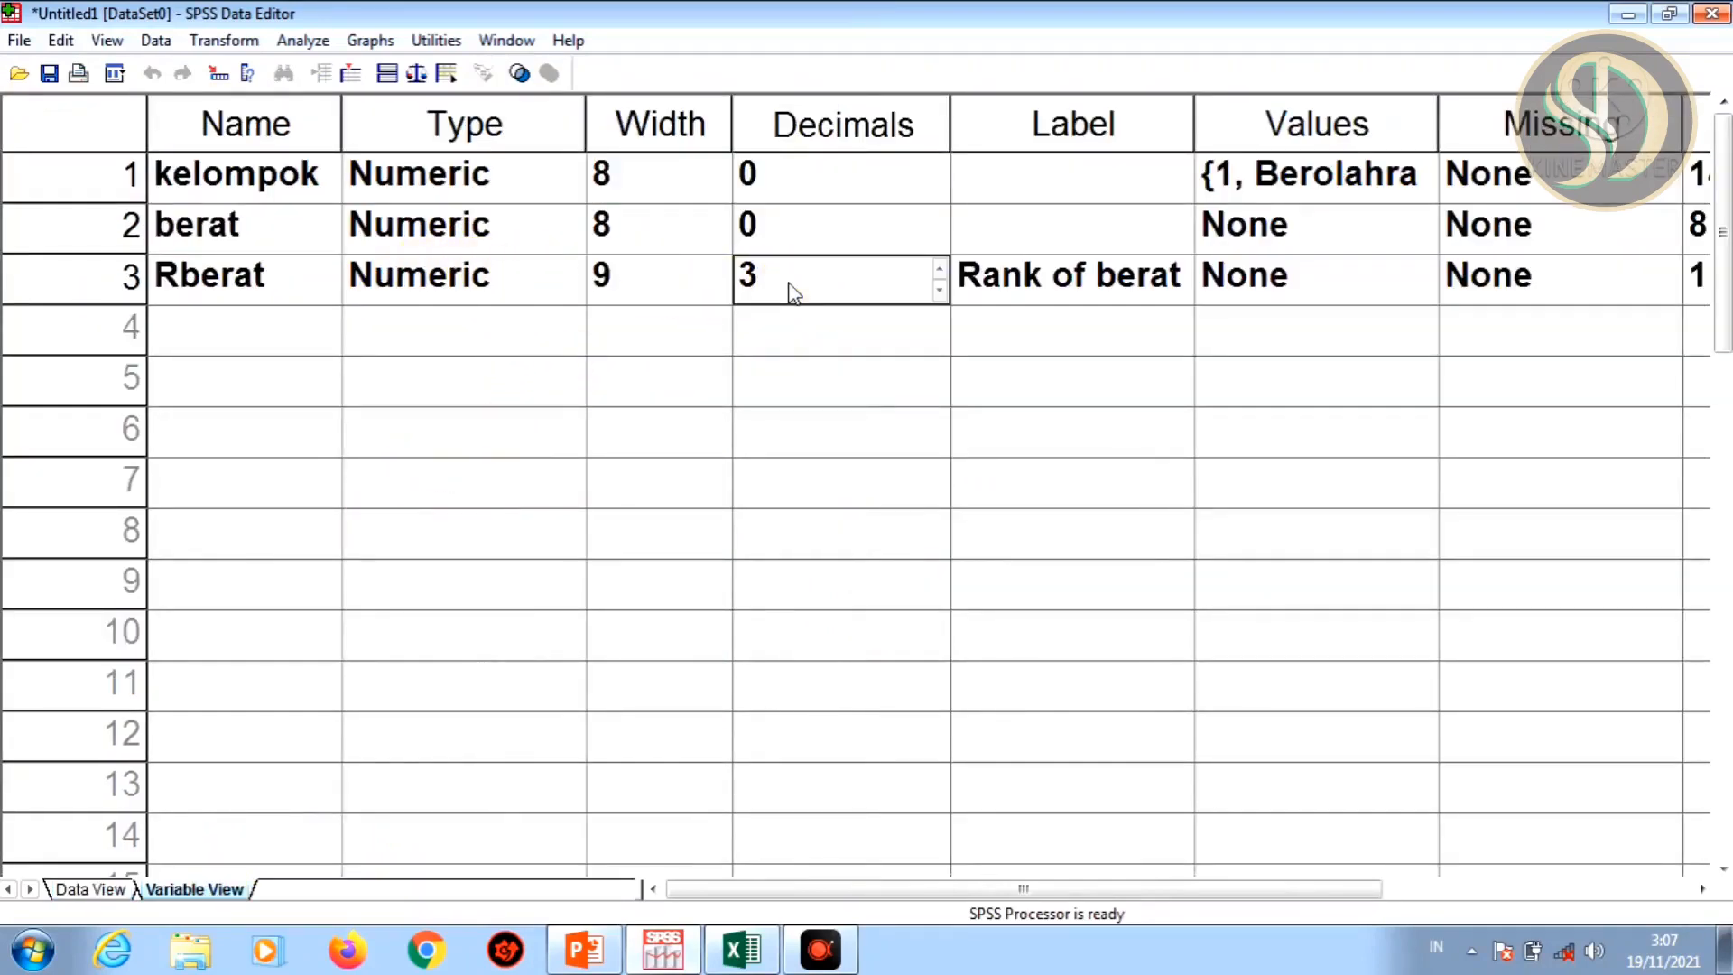
{"action": "type", "text": "0"}
{"action": "key", "text": "Tab"}
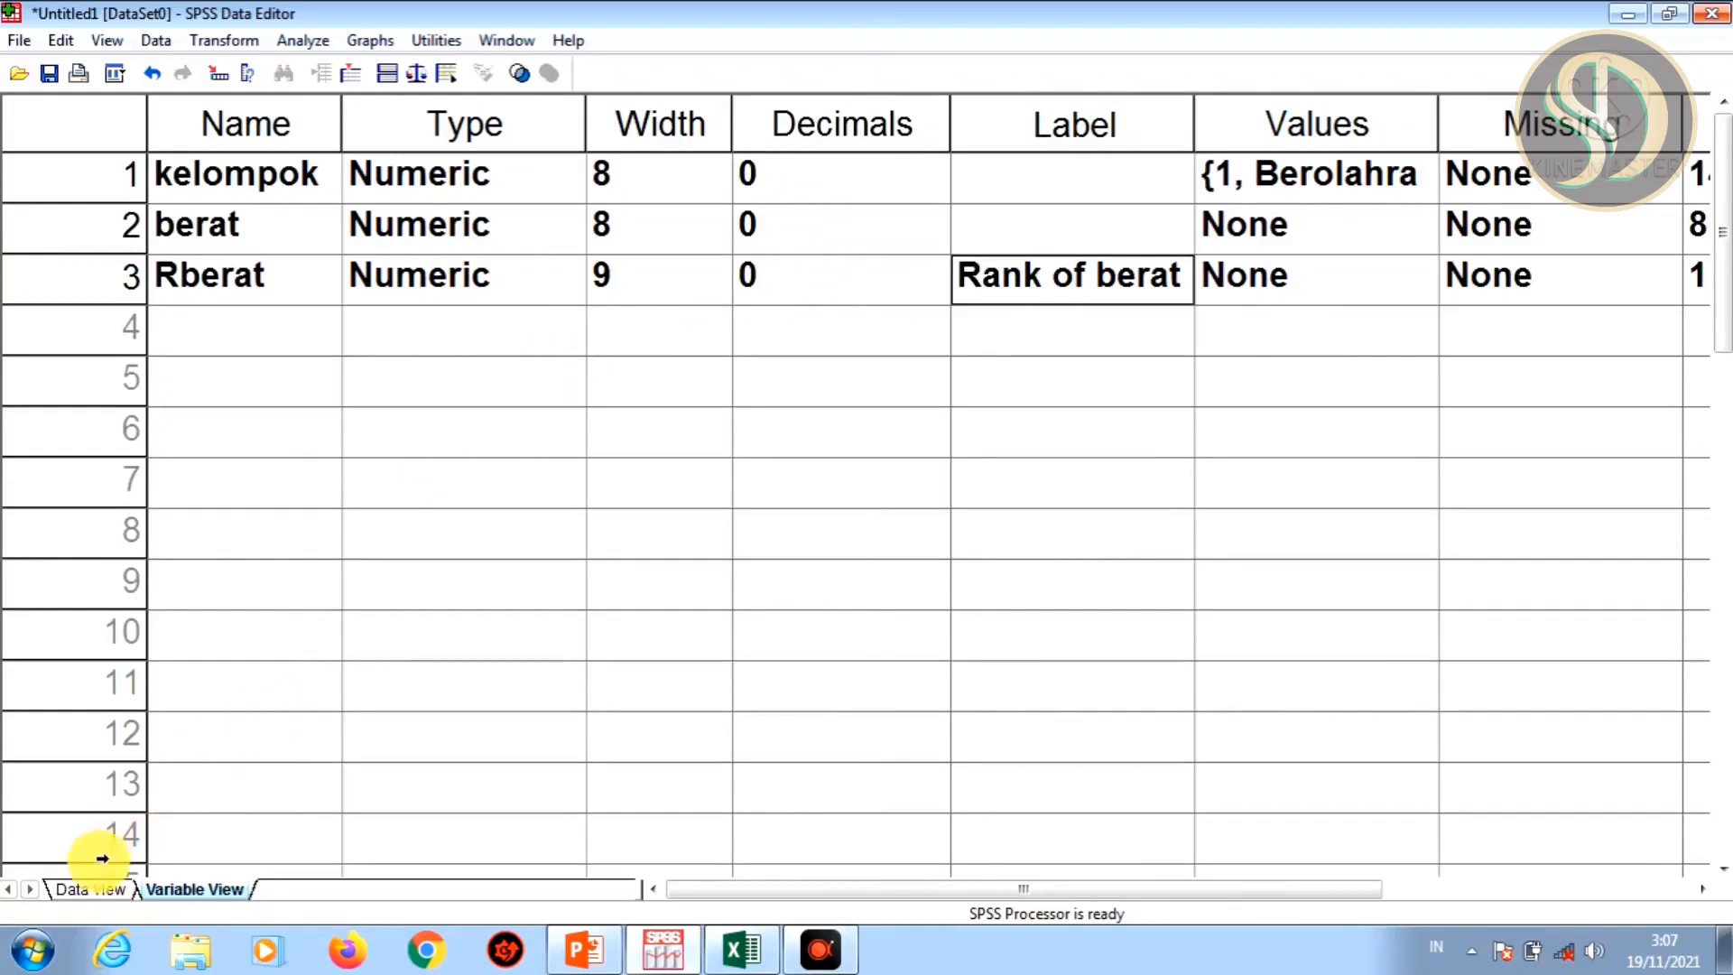
{"action": "left_click", "coordinate": [90, 888]}
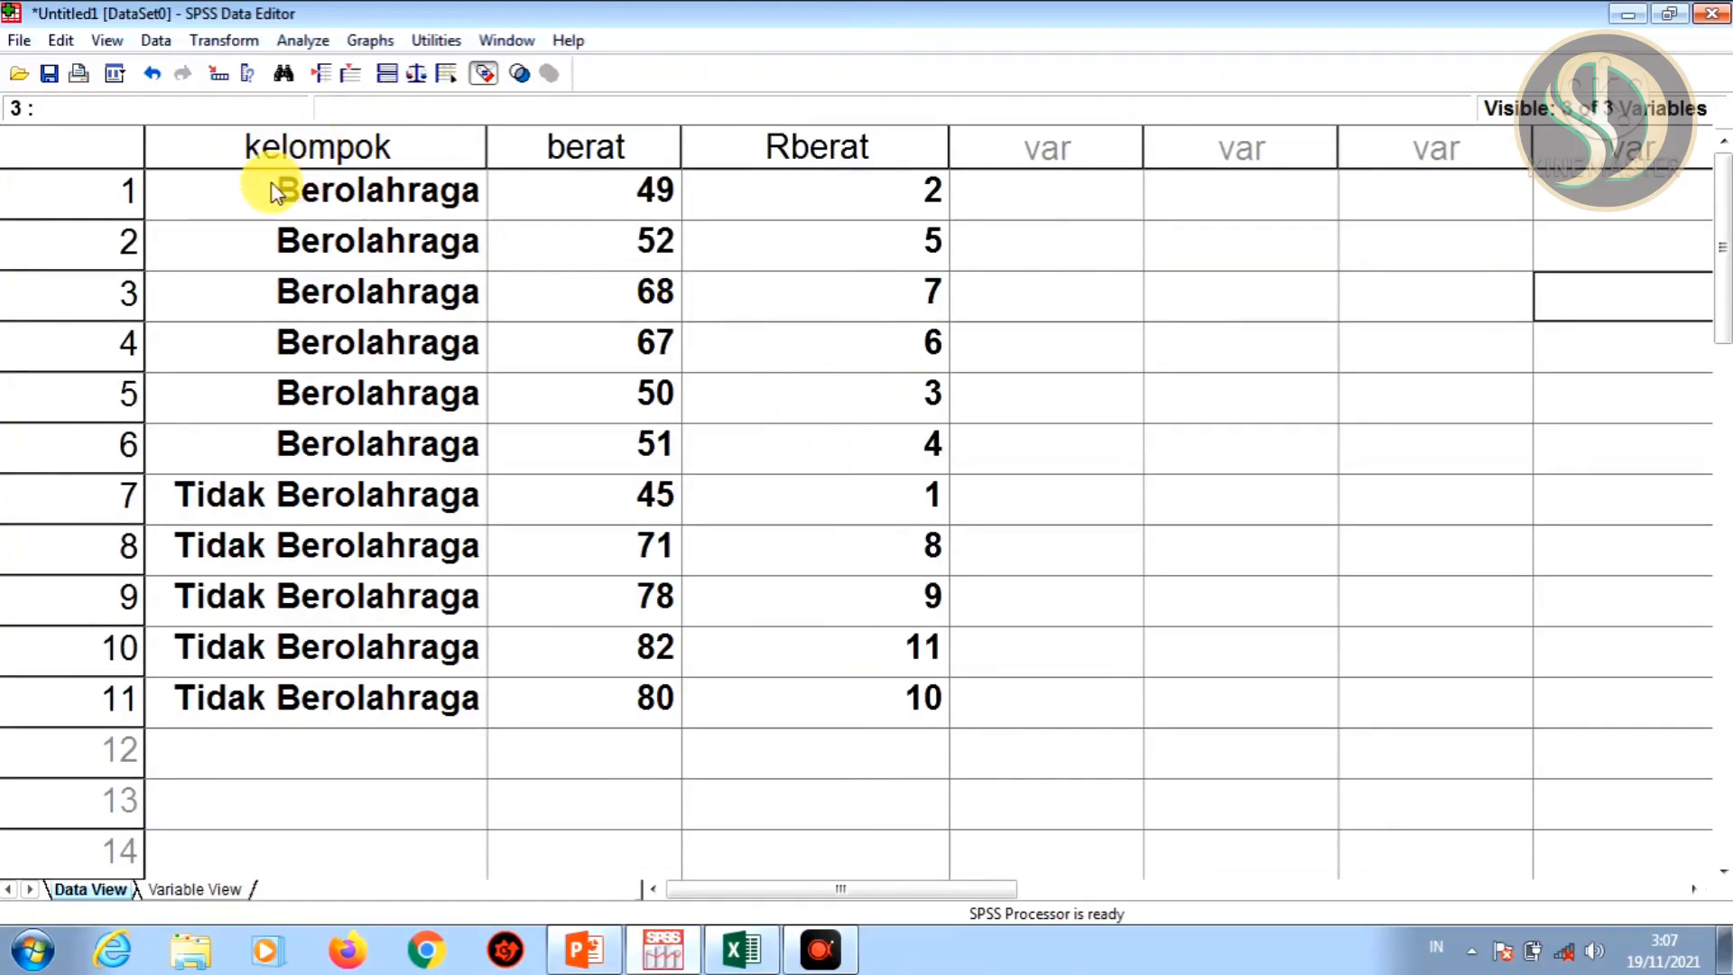
- Copy all 11 cases of kelompok, berat and Rberat into the blank Excel sheet from A1, and fit column A to its contents
{"action": "left_click_drag", "start_coordinate": [256, 193], "coordinate": [855, 702]}
{"action": "key", "text": "ctrl+c"}
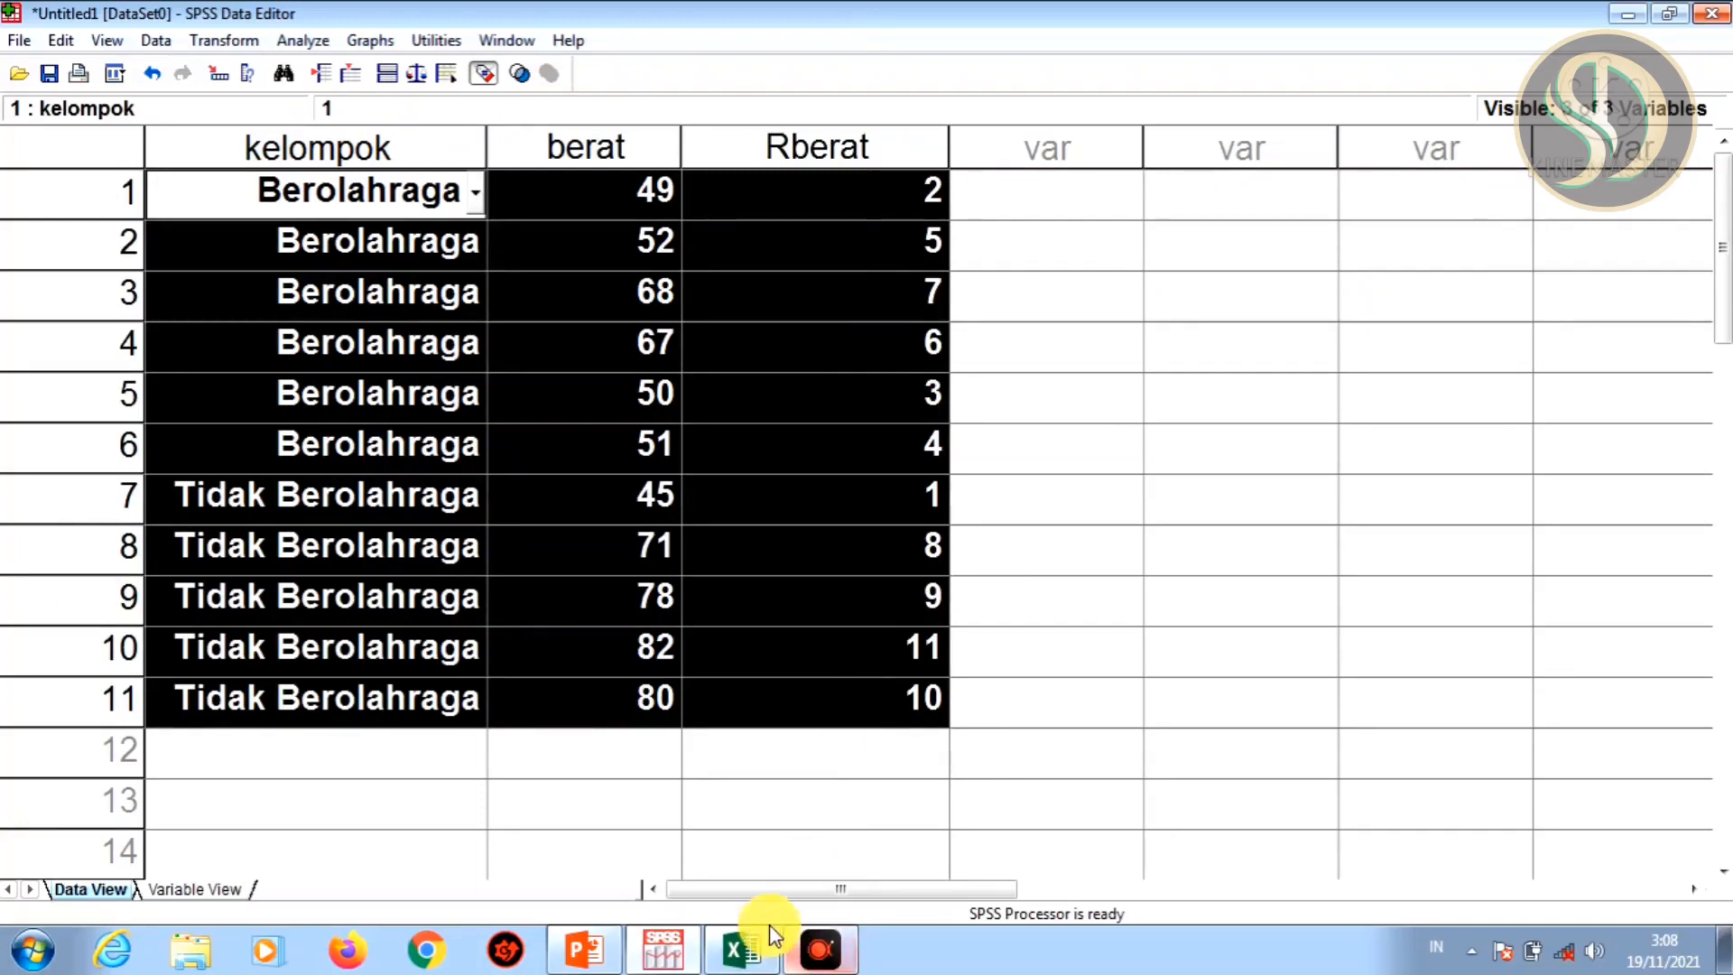
{"action": "left_click", "coordinate": [741, 949]}
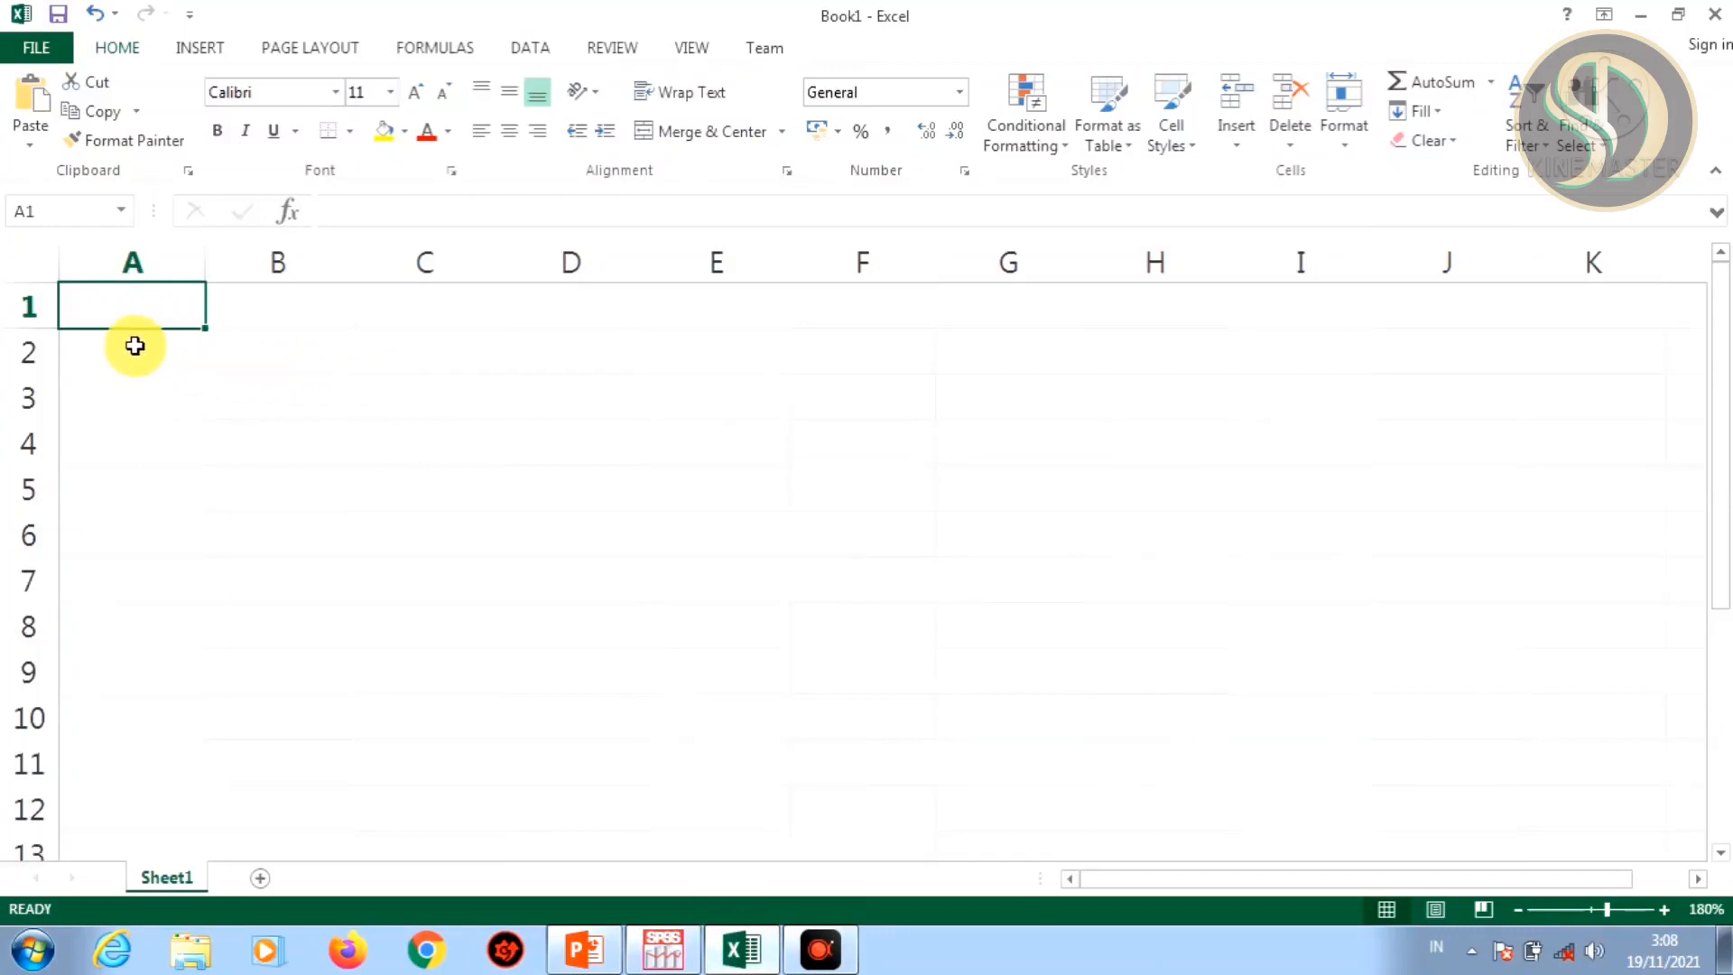
{"action": "key", "text": "ctrl+v"}
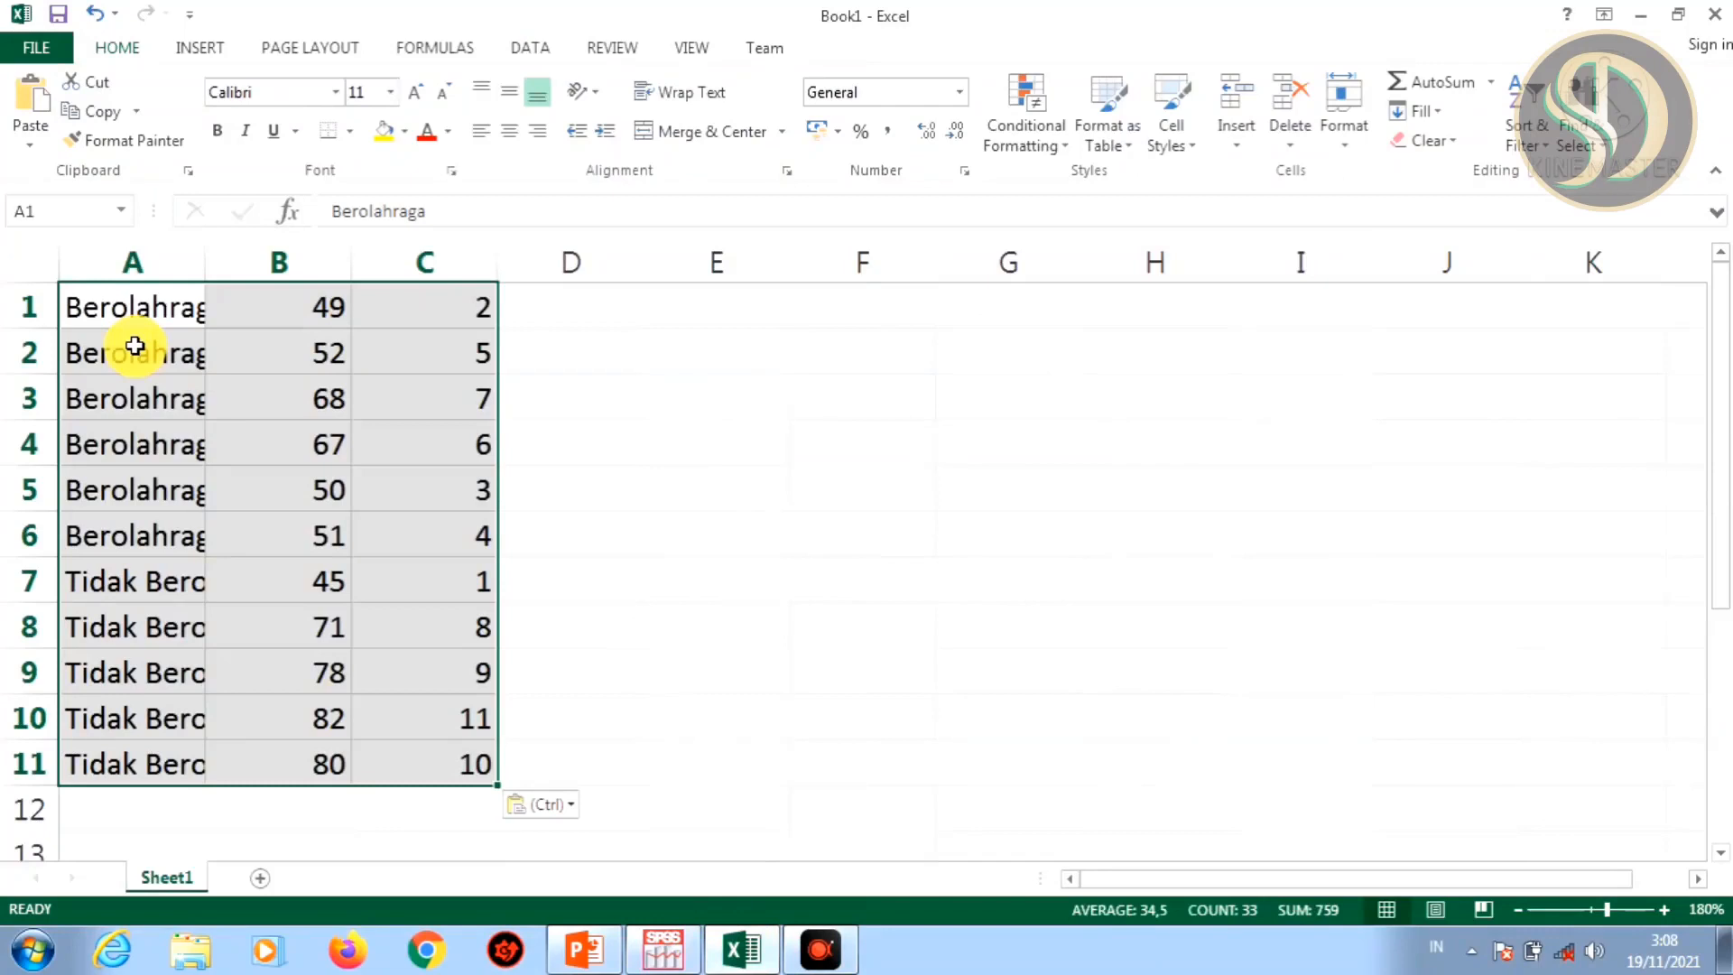
{"action": "double_click", "coordinate": [205, 262]}
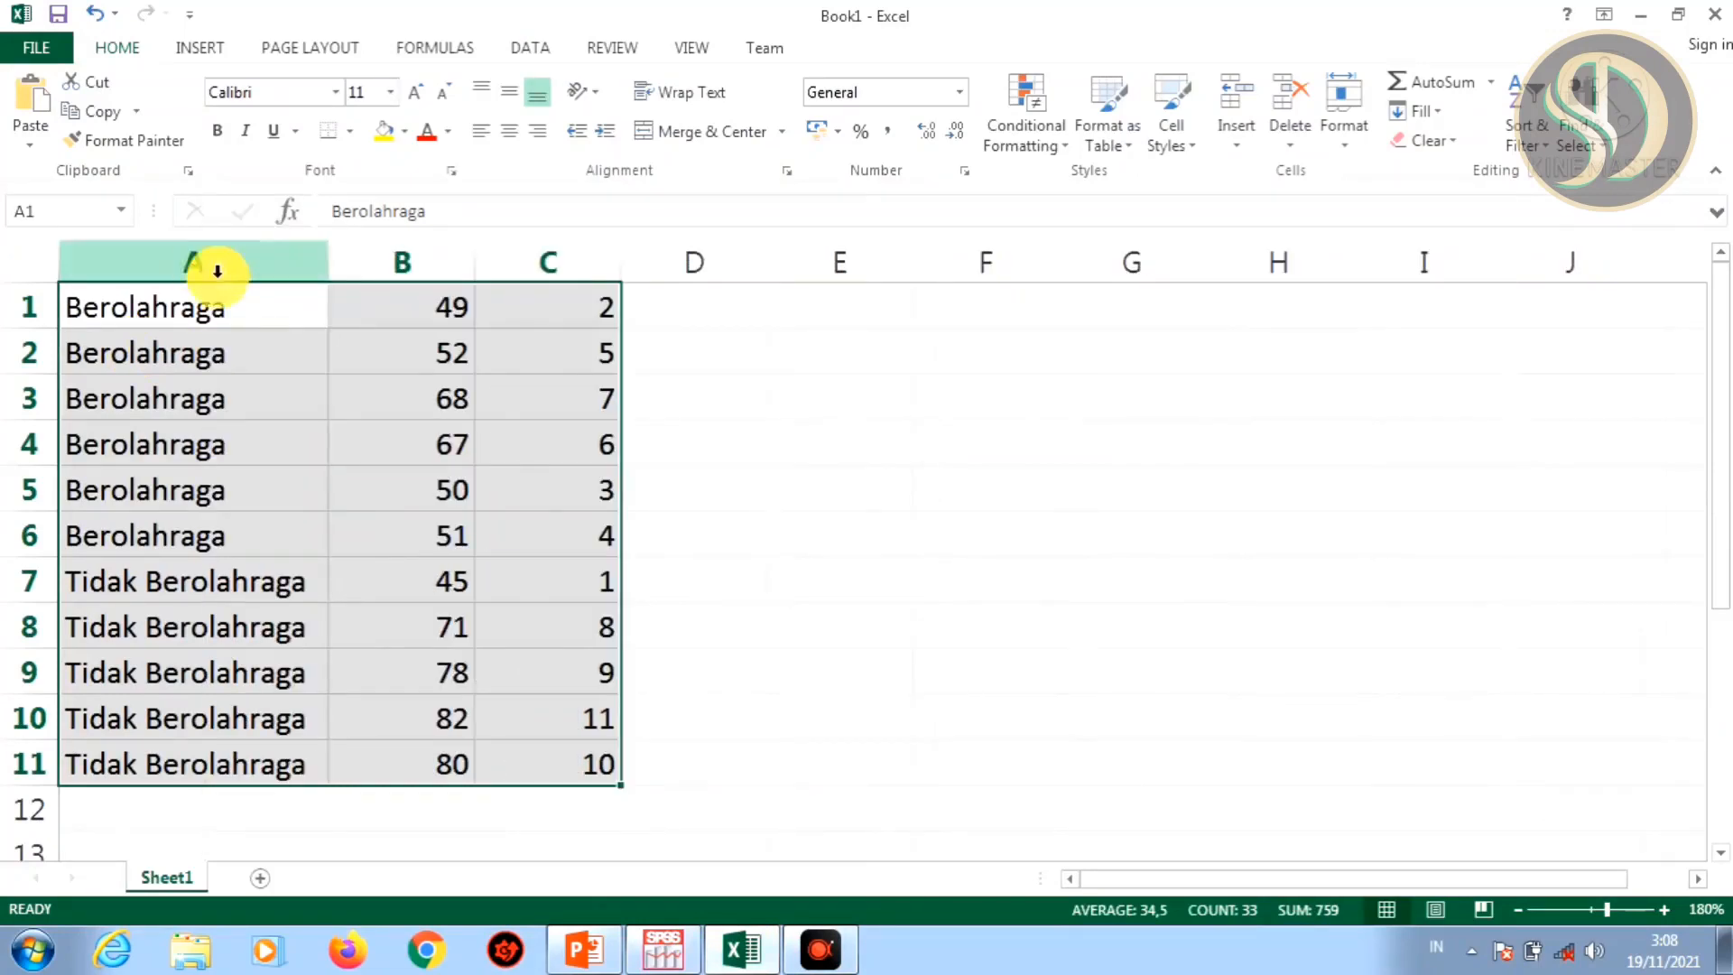
- Enter the labels N1 in cell E1 and N2 in cell E2
{"action": "left_click", "coordinate": [641, 307]}
{"action": "left_click", "coordinate": [829, 300]}
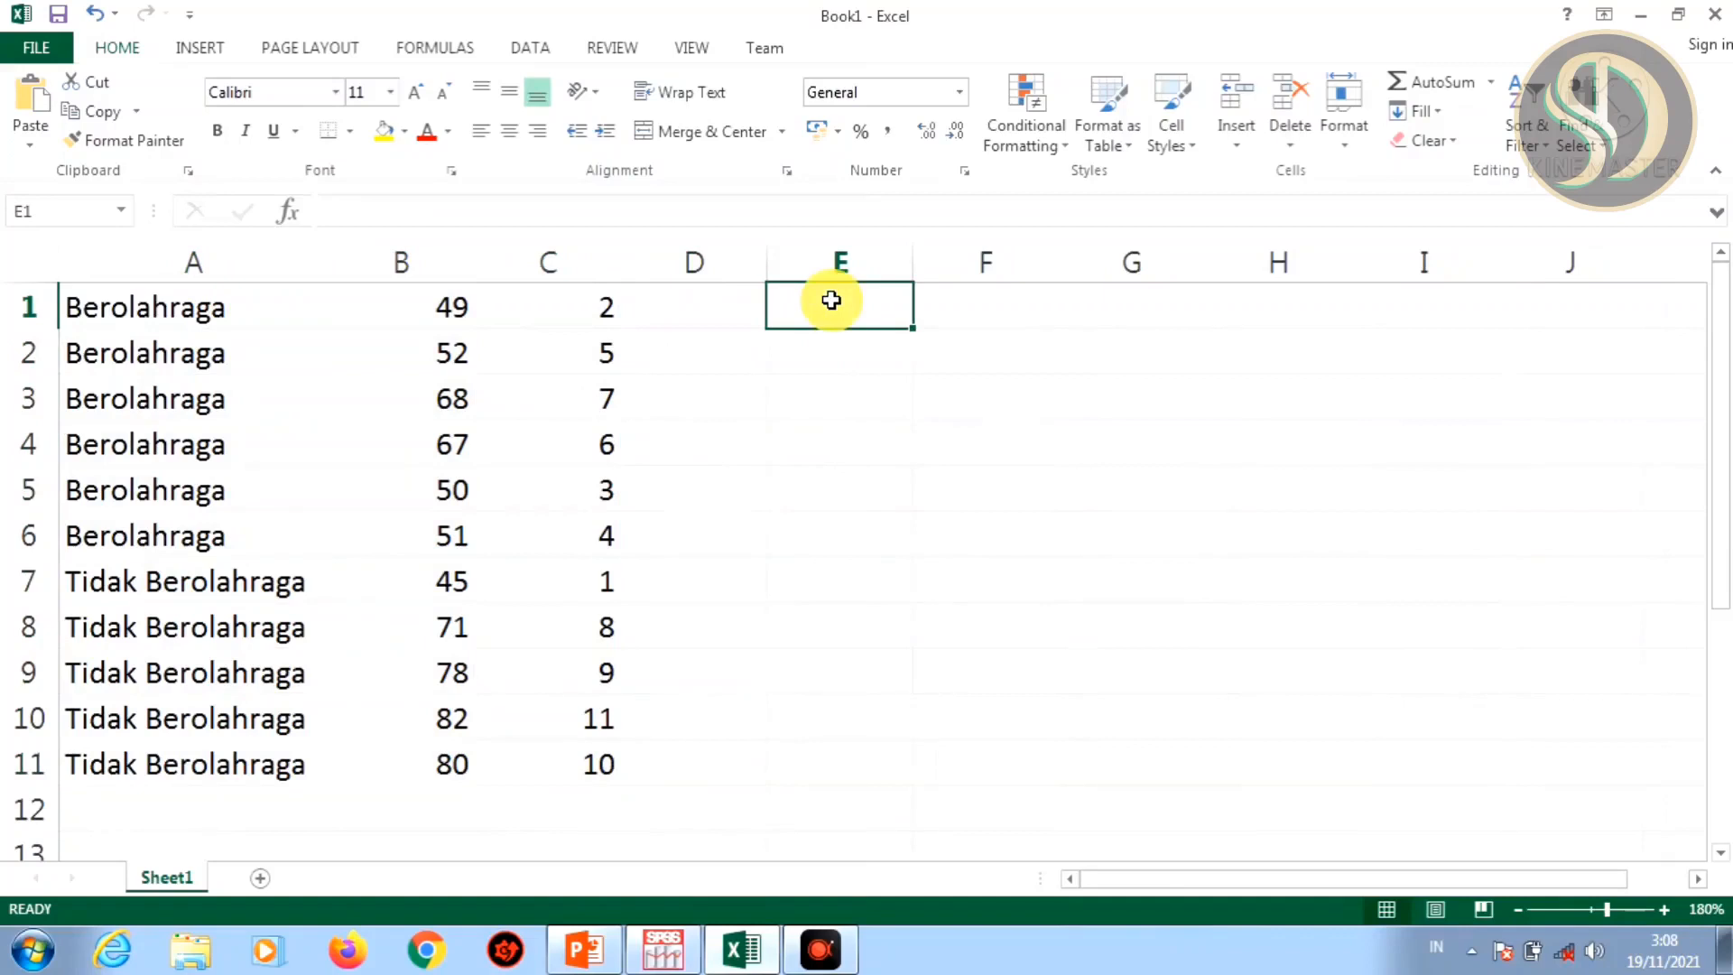
{"action": "type", "text": "N"}
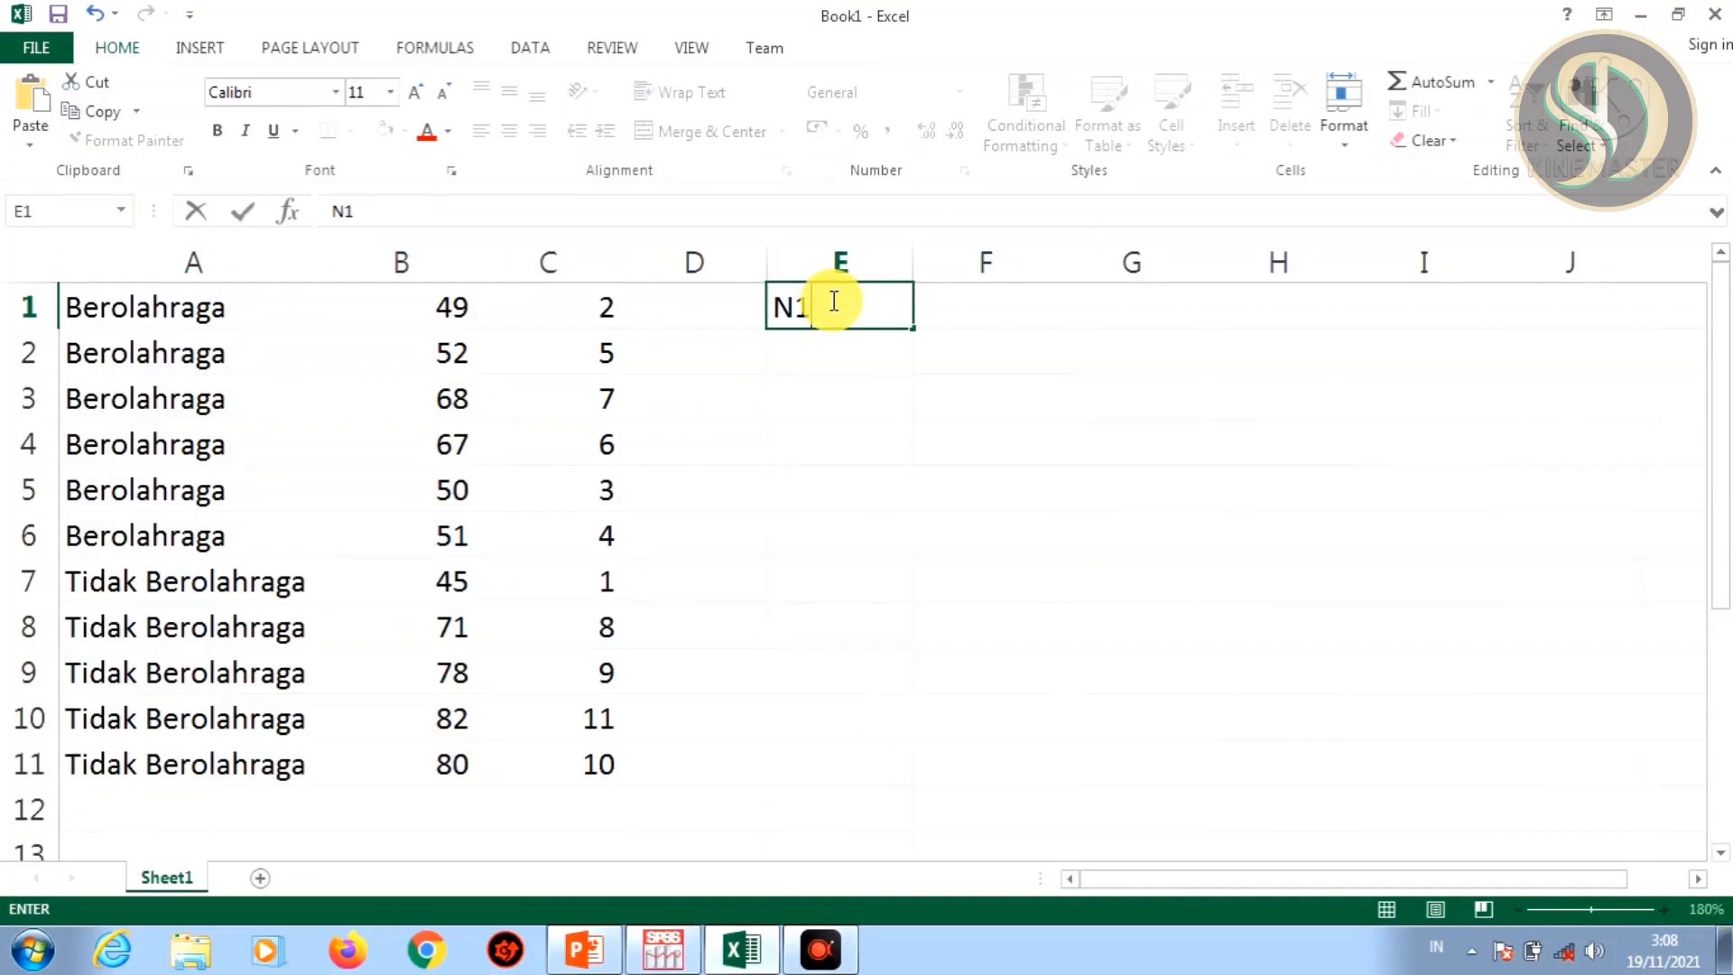
{"action": "type", "text": "1"}
{"action": "key", "text": "Return"}
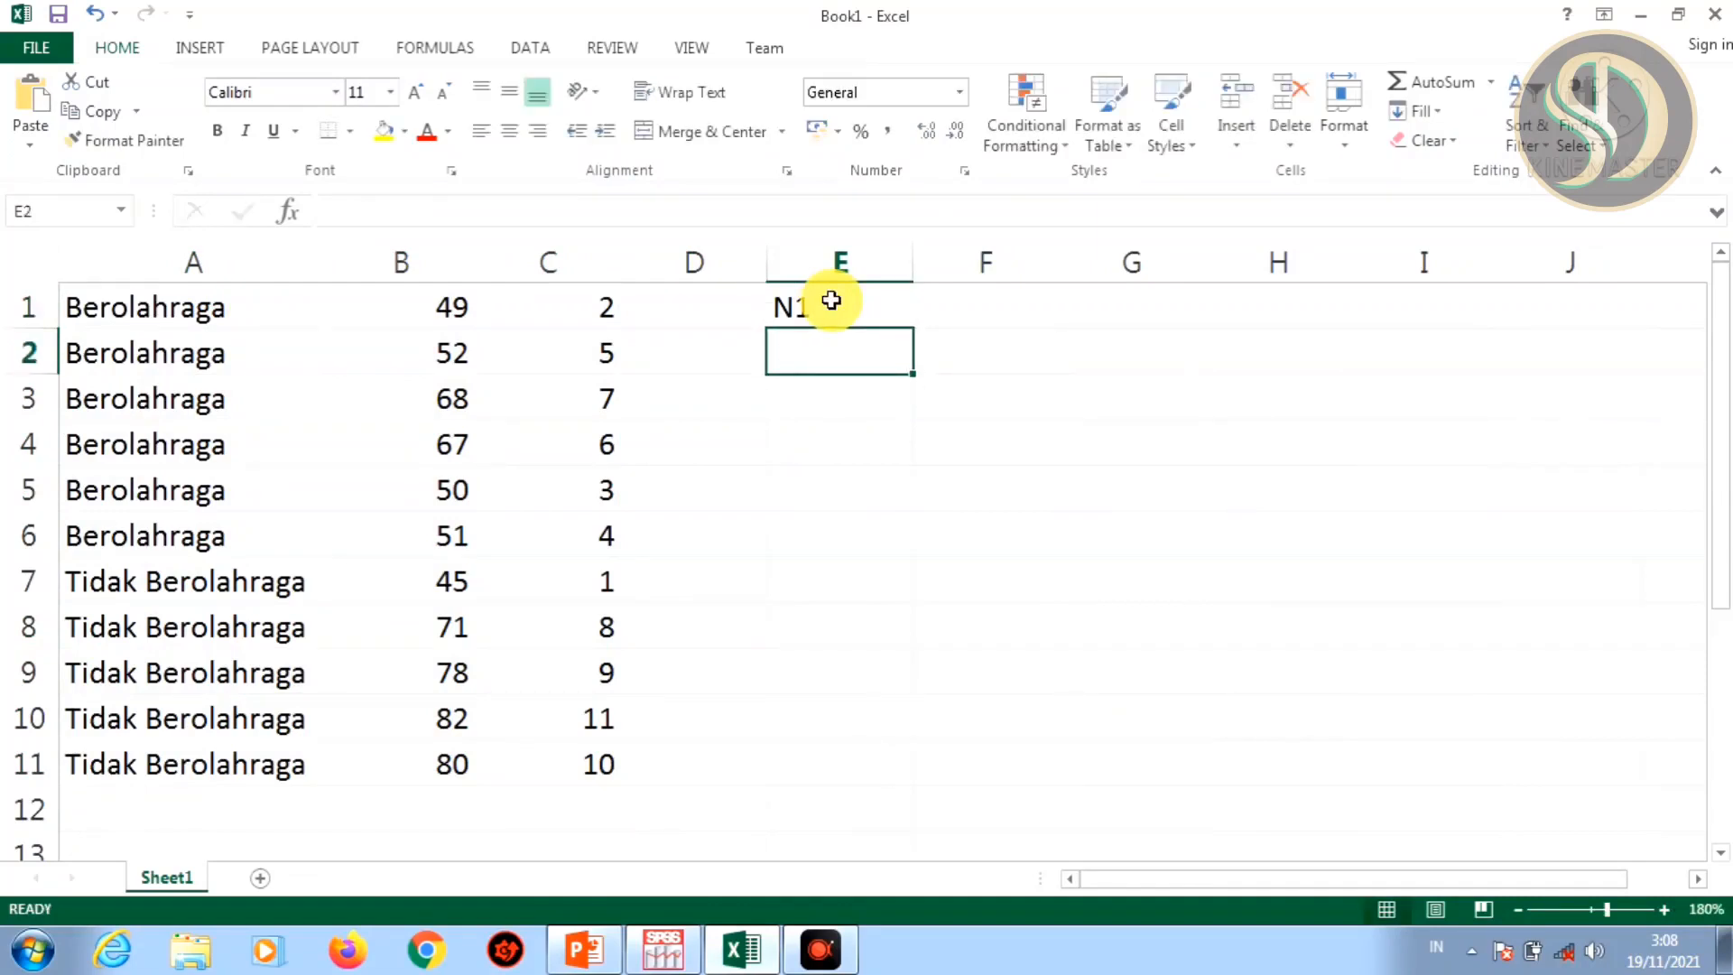
{"action": "type", "text": "N2"}
{"action": "key", "text": "Return"}
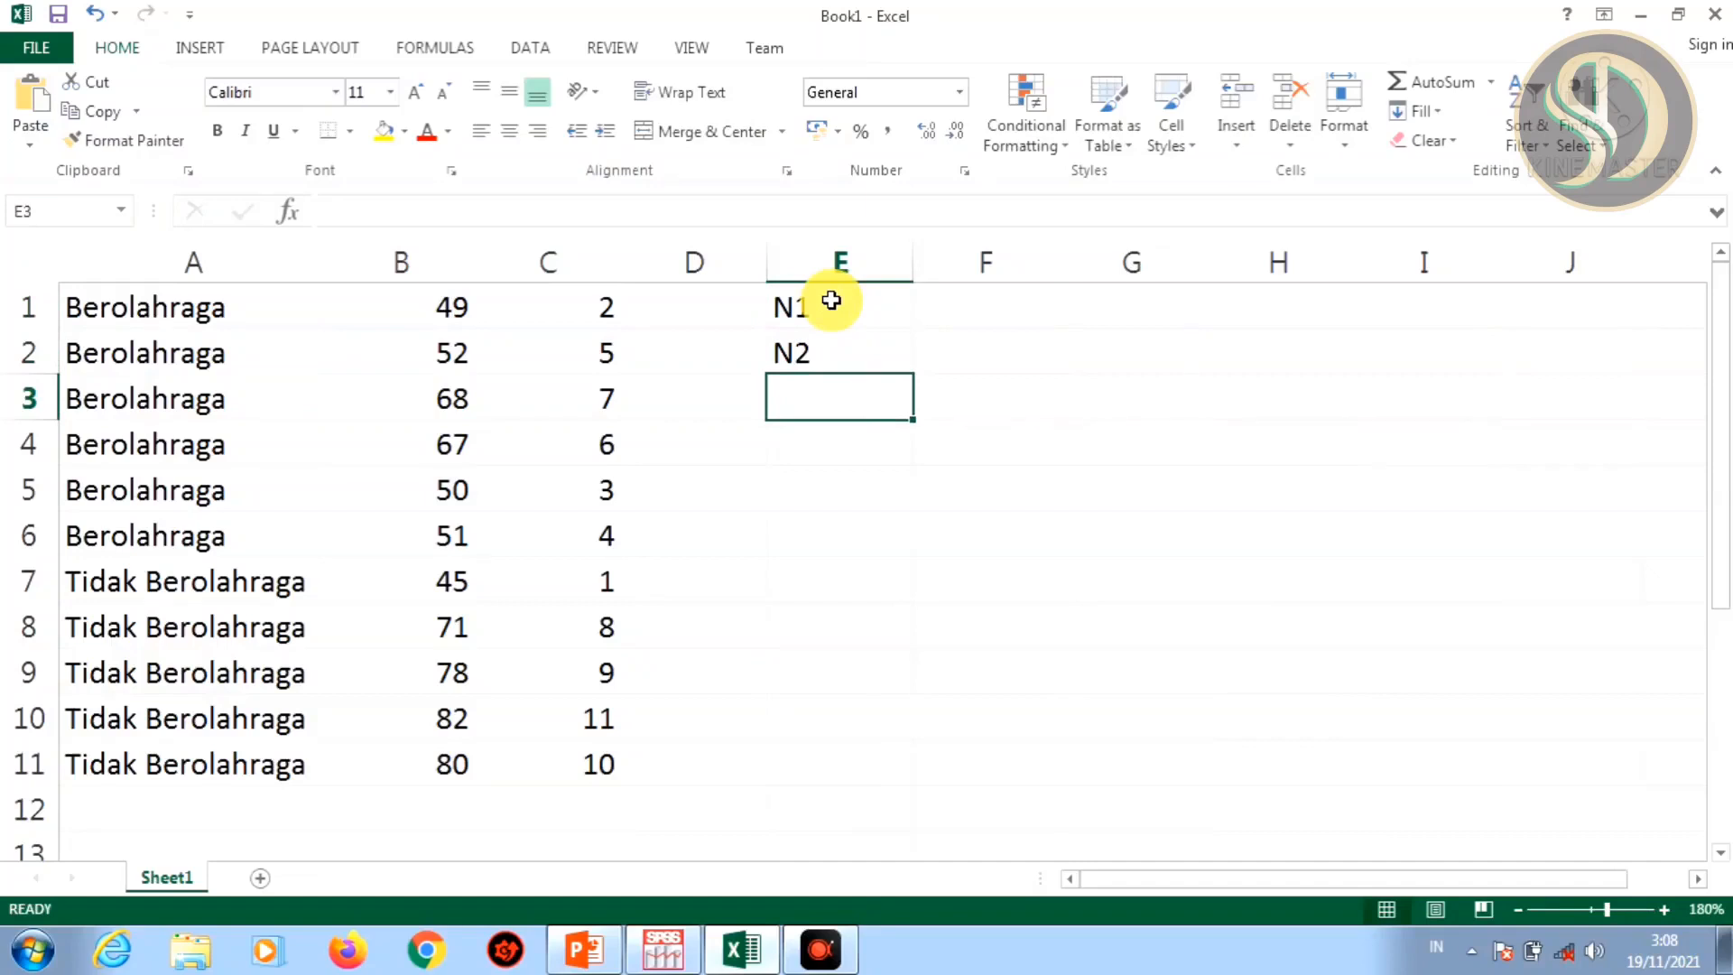
- Count the Berolahraga cases in cell F1 beside N1 with the formula =COUNTA(A1:A6)
{"action": "left_click", "coordinate": [988, 301]}
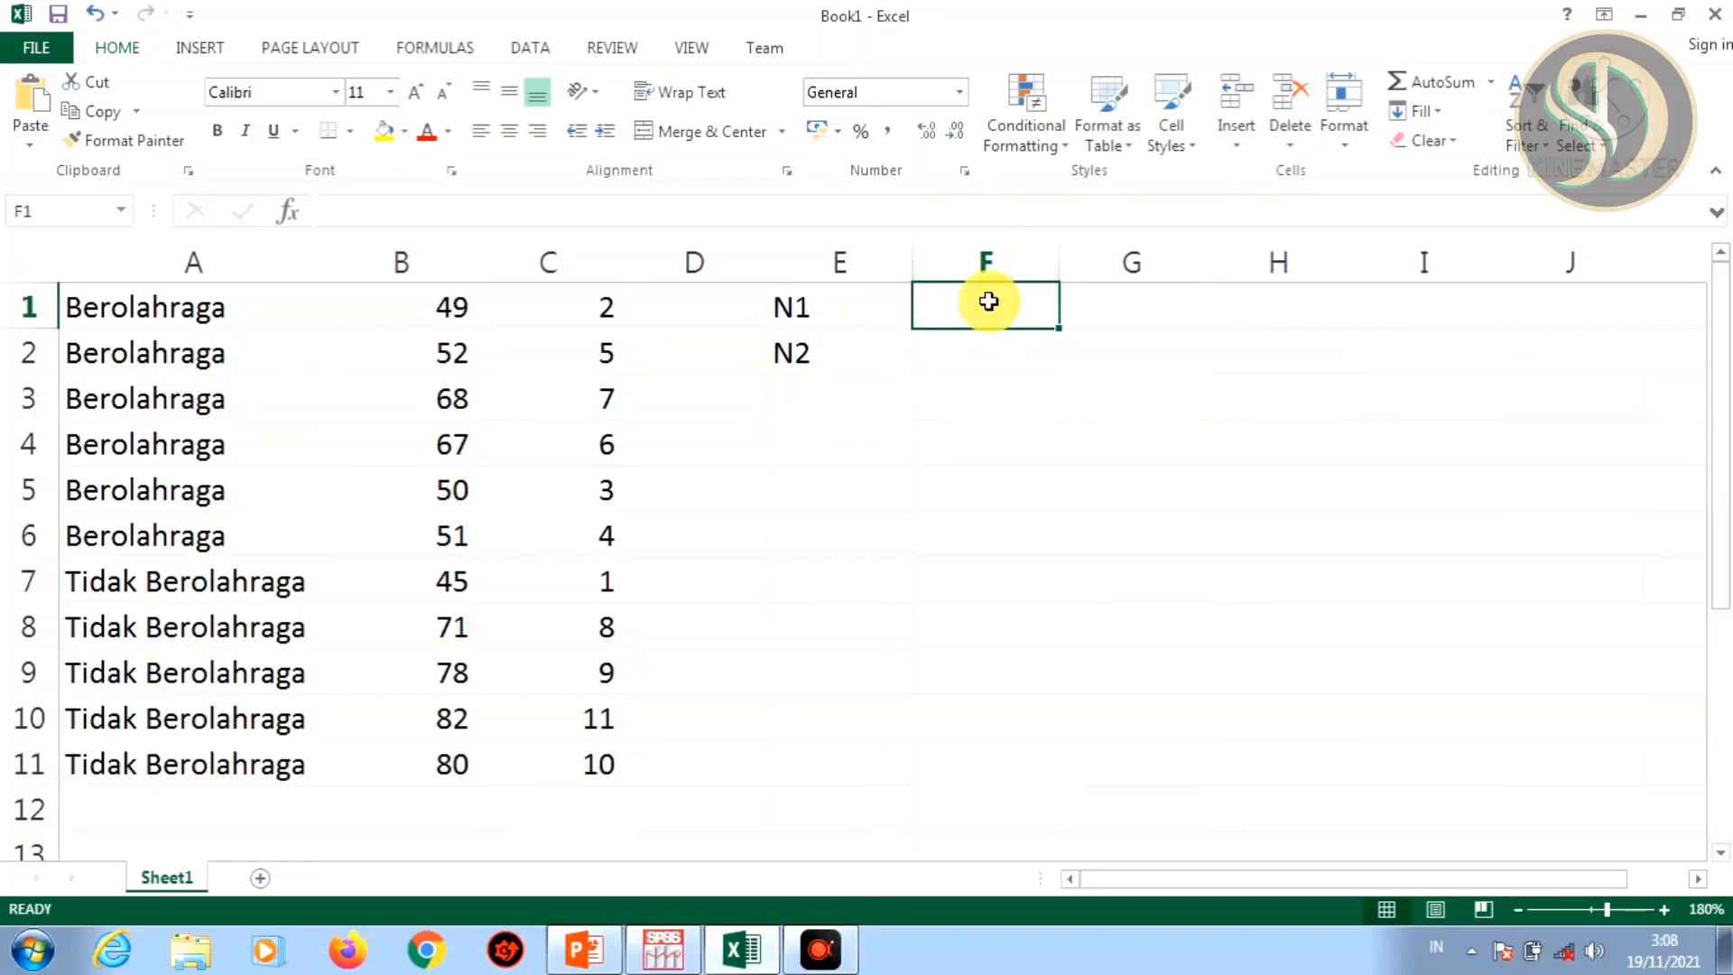
{"action": "type", "text": "=COUNG"}
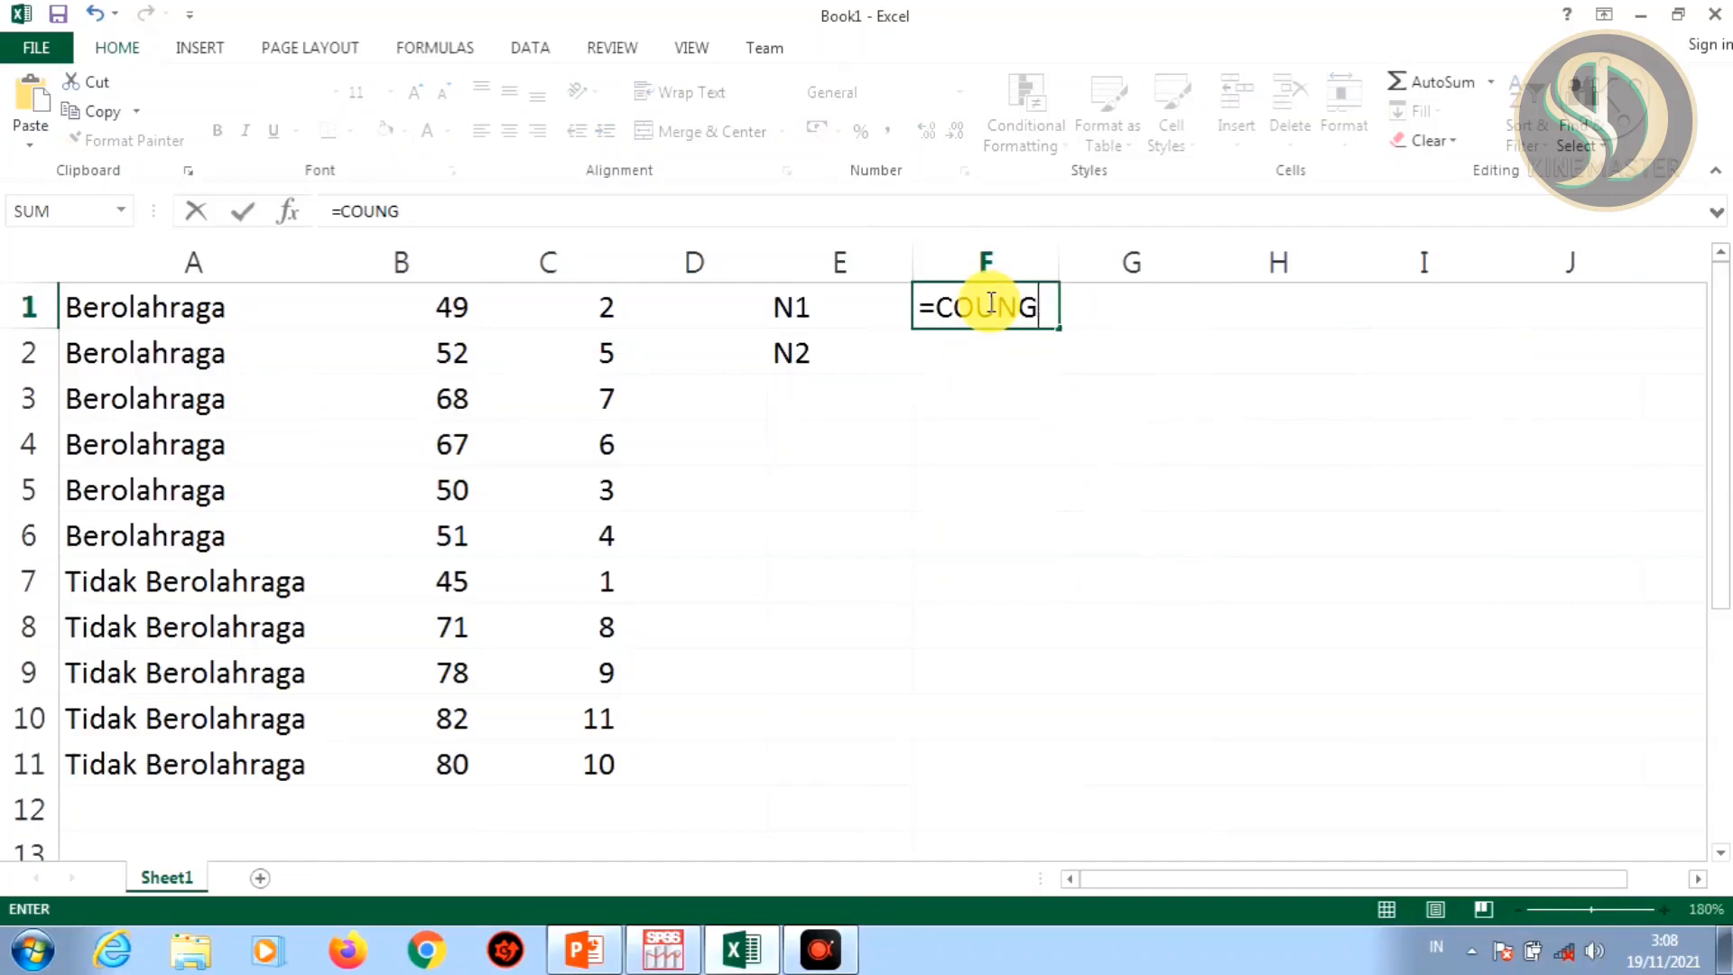
{"action": "key", "text": "BackSpace"}
{"action": "type", "text": "TA"}
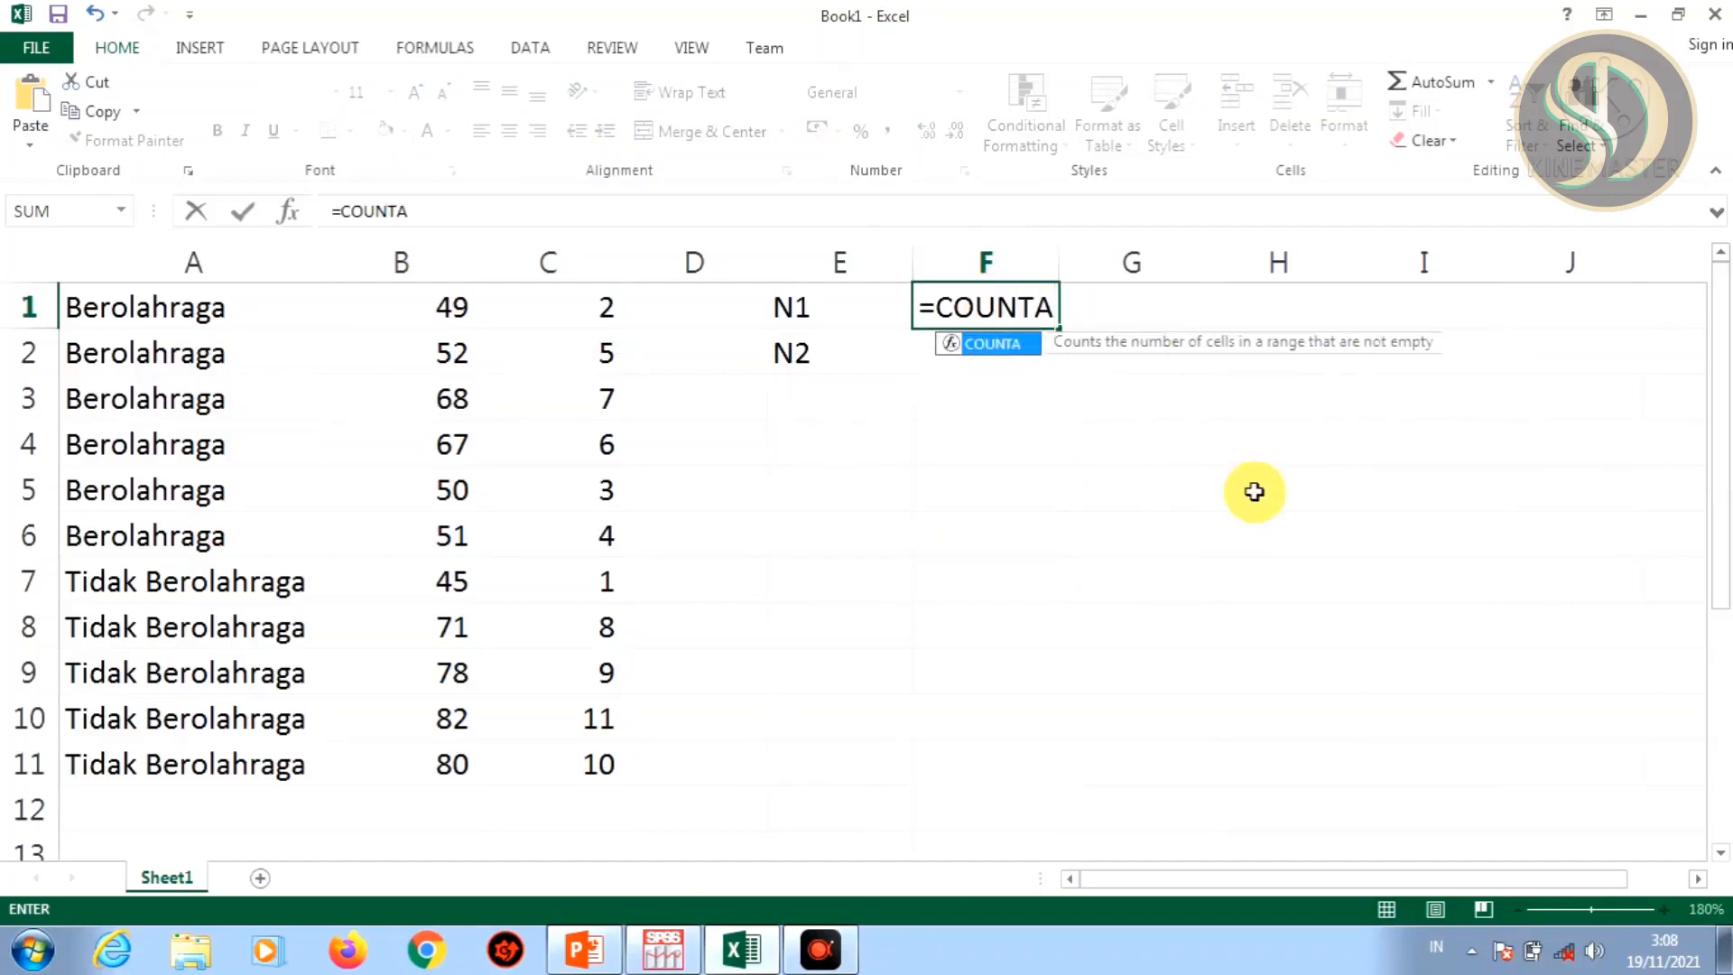
{"action": "type", "text": "("}
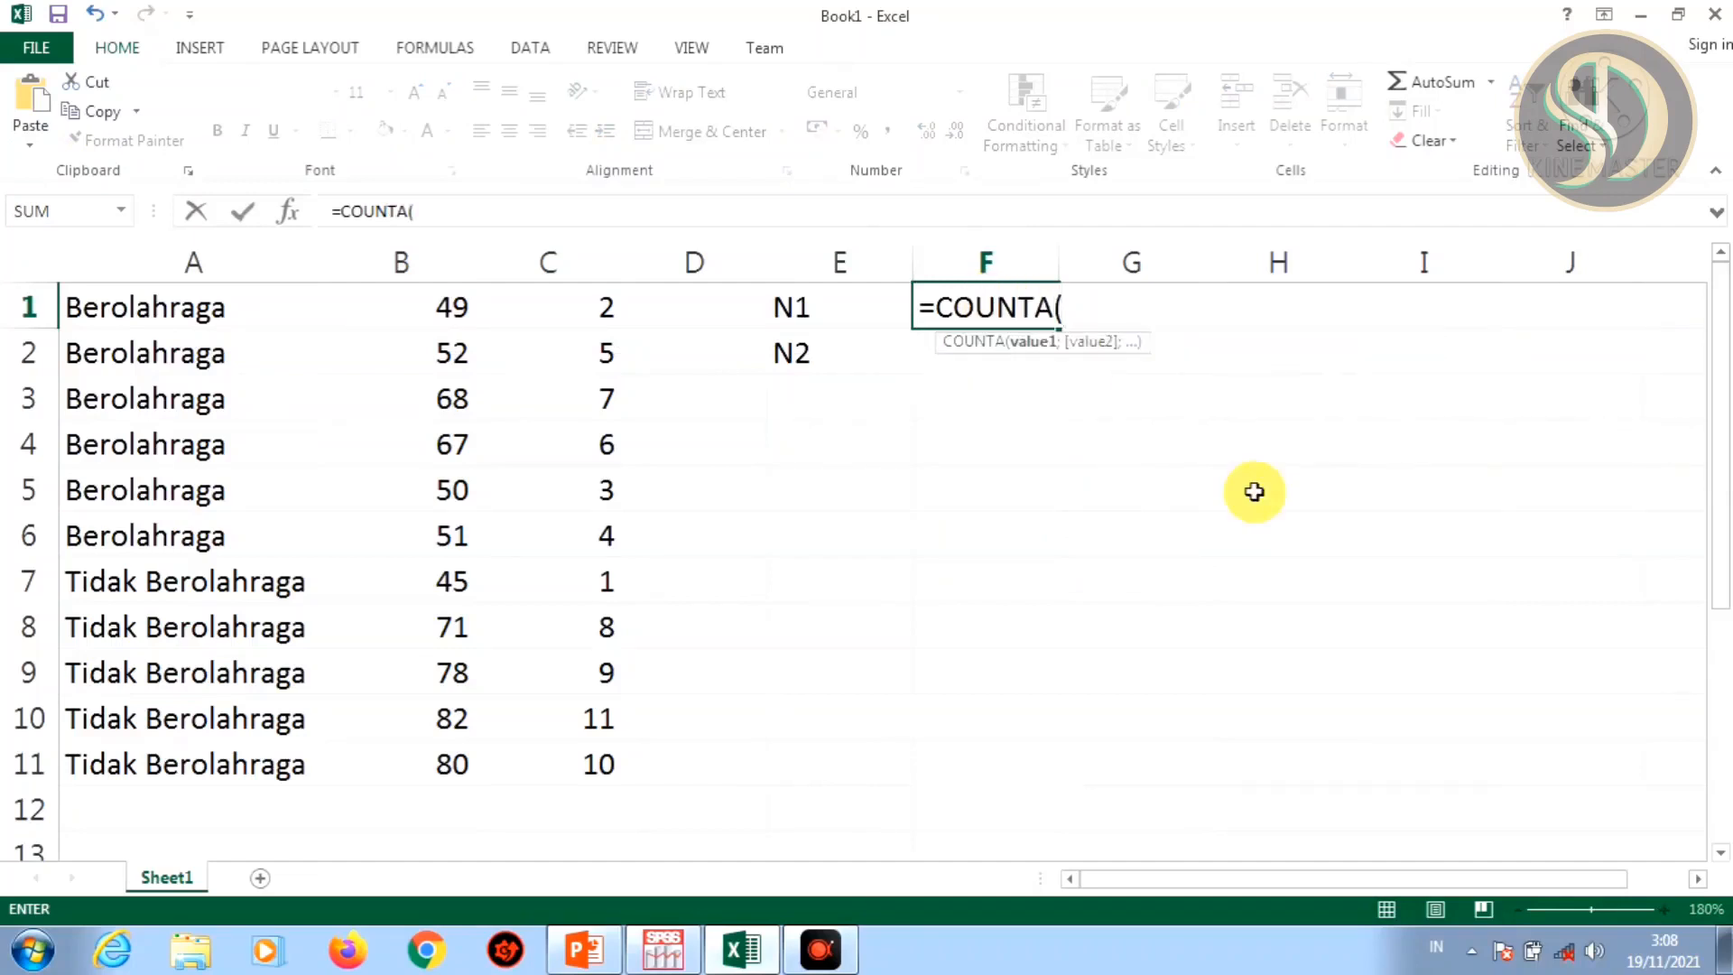
{"action": "left_click", "coordinate": [201, 312]}
{"action": "left_click_drag", "start_coordinate": [201, 313], "coordinate": [202, 505]}
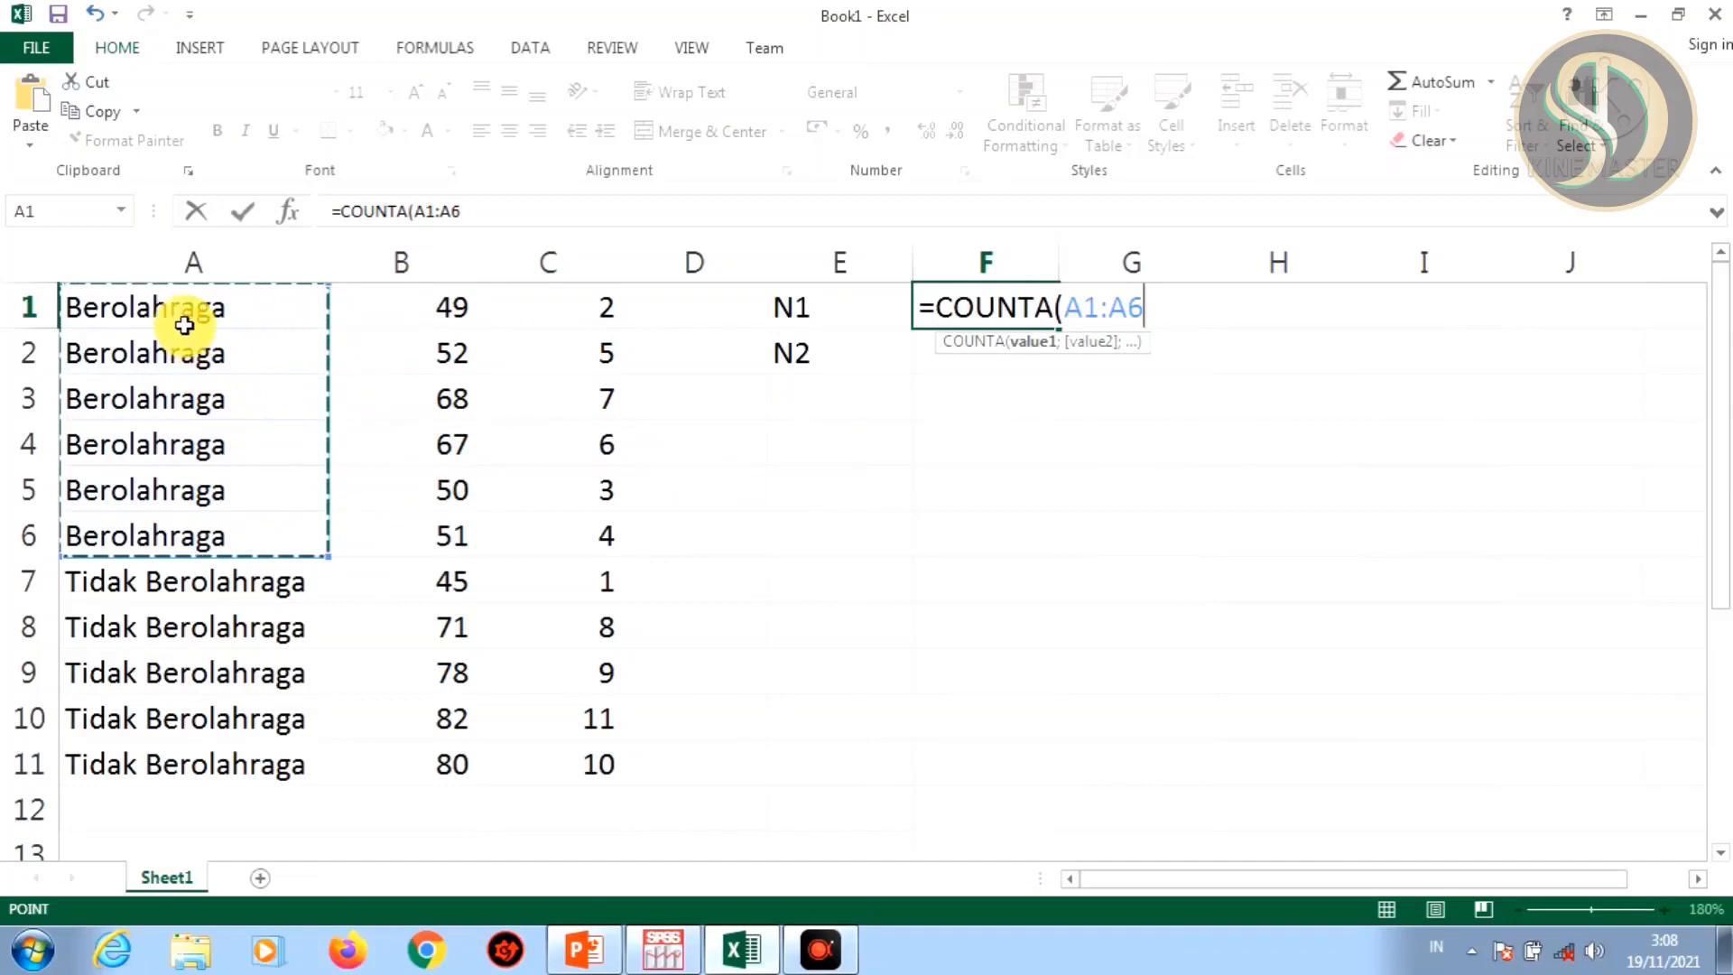
{"action": "type", "text": ")"}
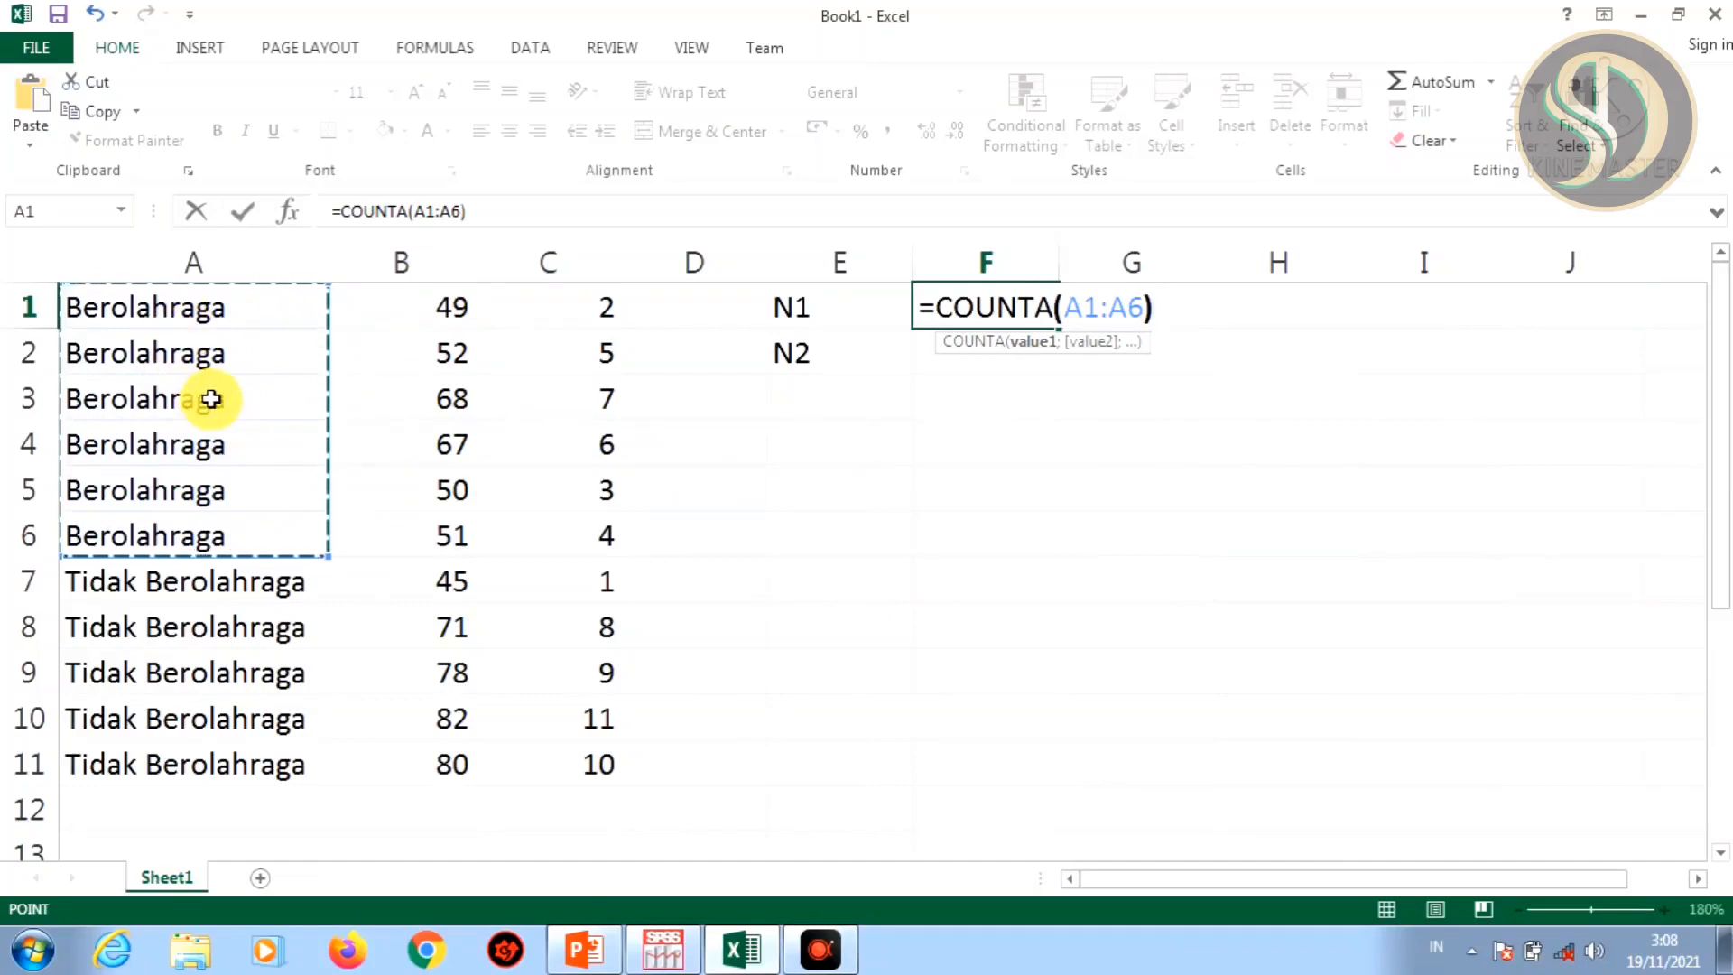
{"action": "key", "text": "Return"}
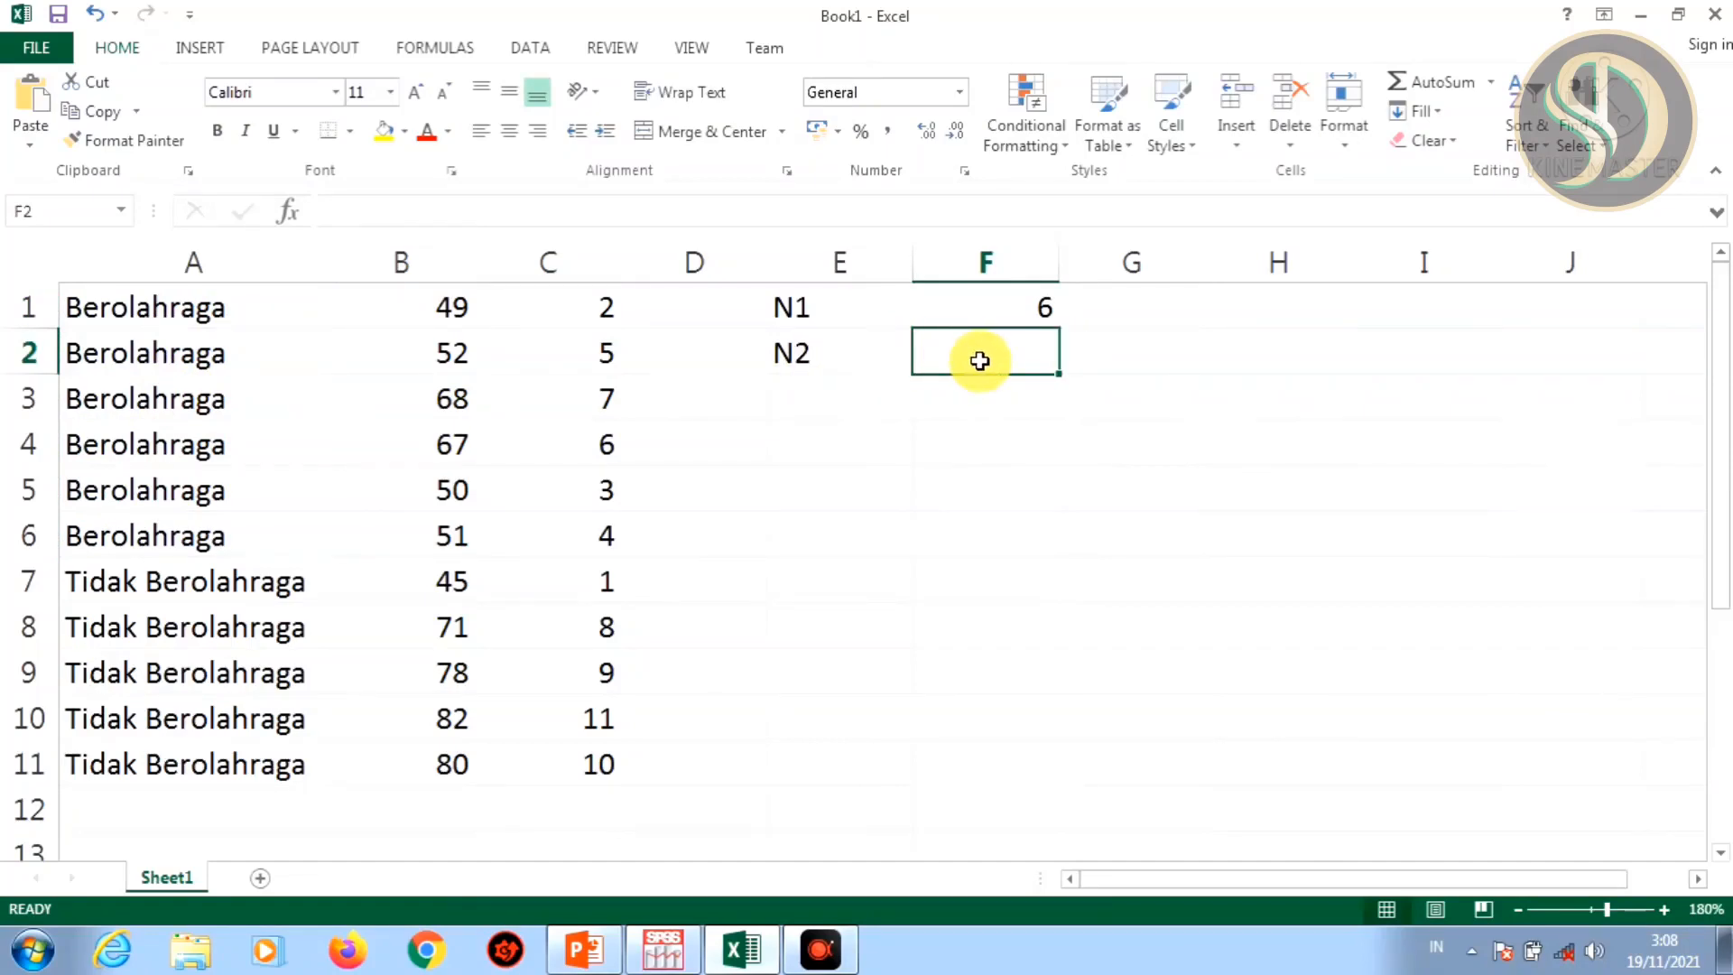
- Count the Tidak Berolahraga cases in cell F2 beside N2 with the formula =COUNTA(A7:A11)
{"action": "type", "text": "=COUN"}
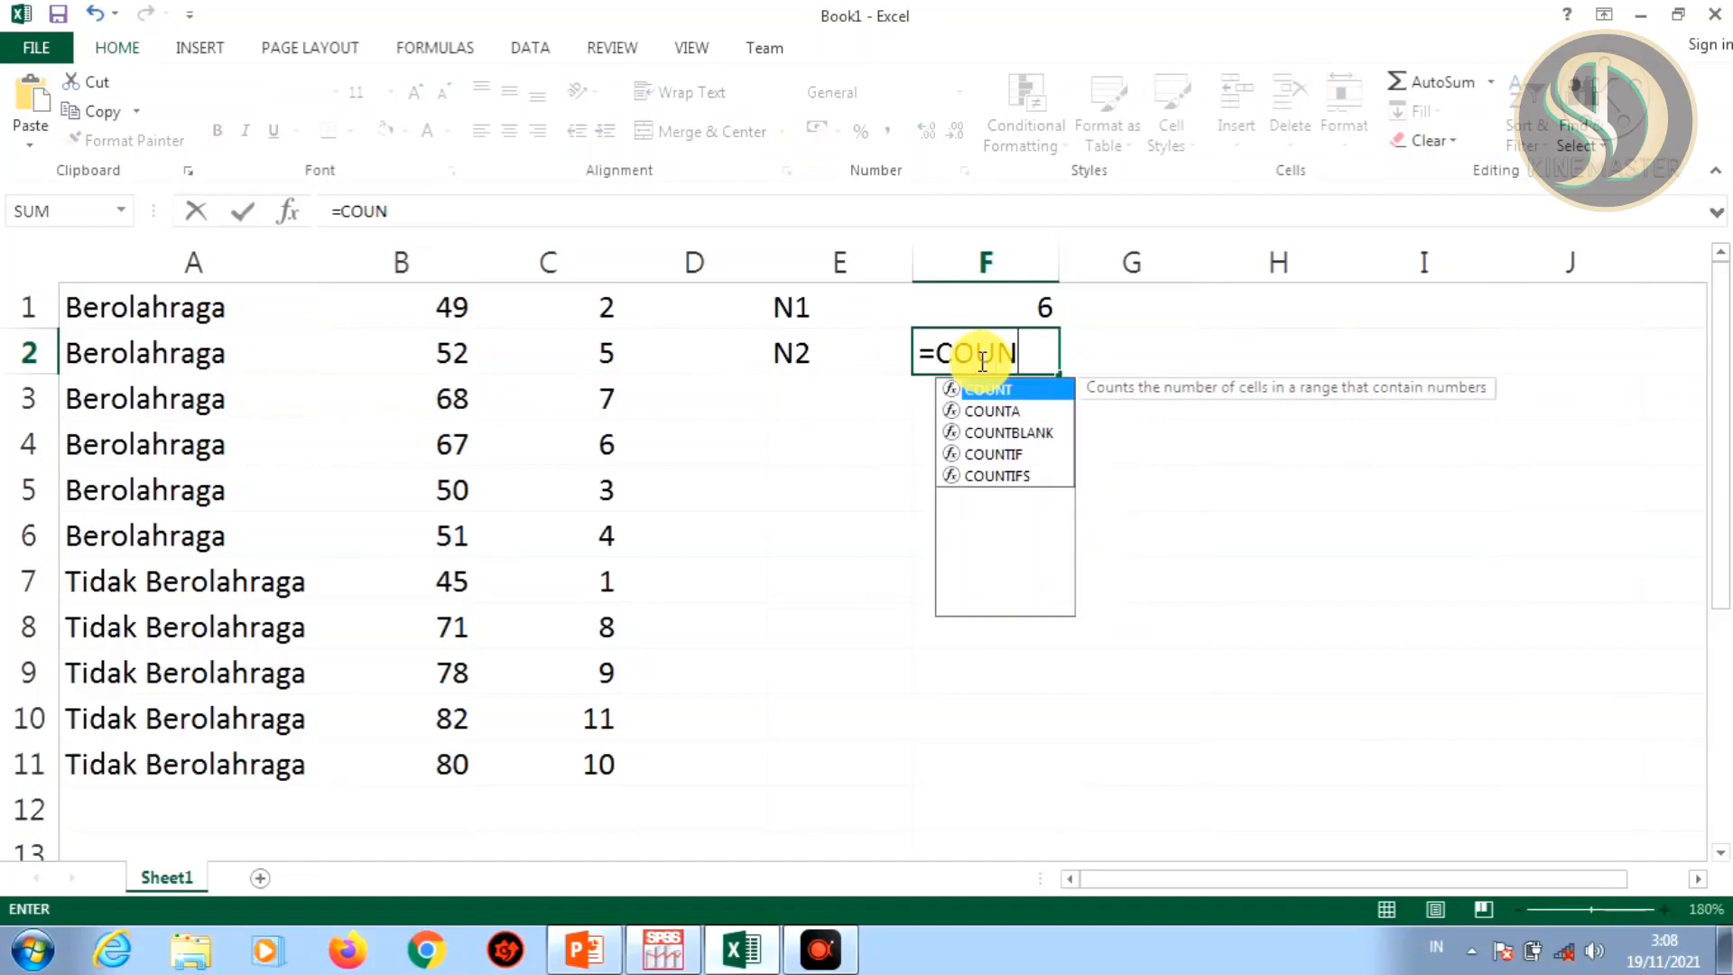
{"action": "type", "text": "TA("}
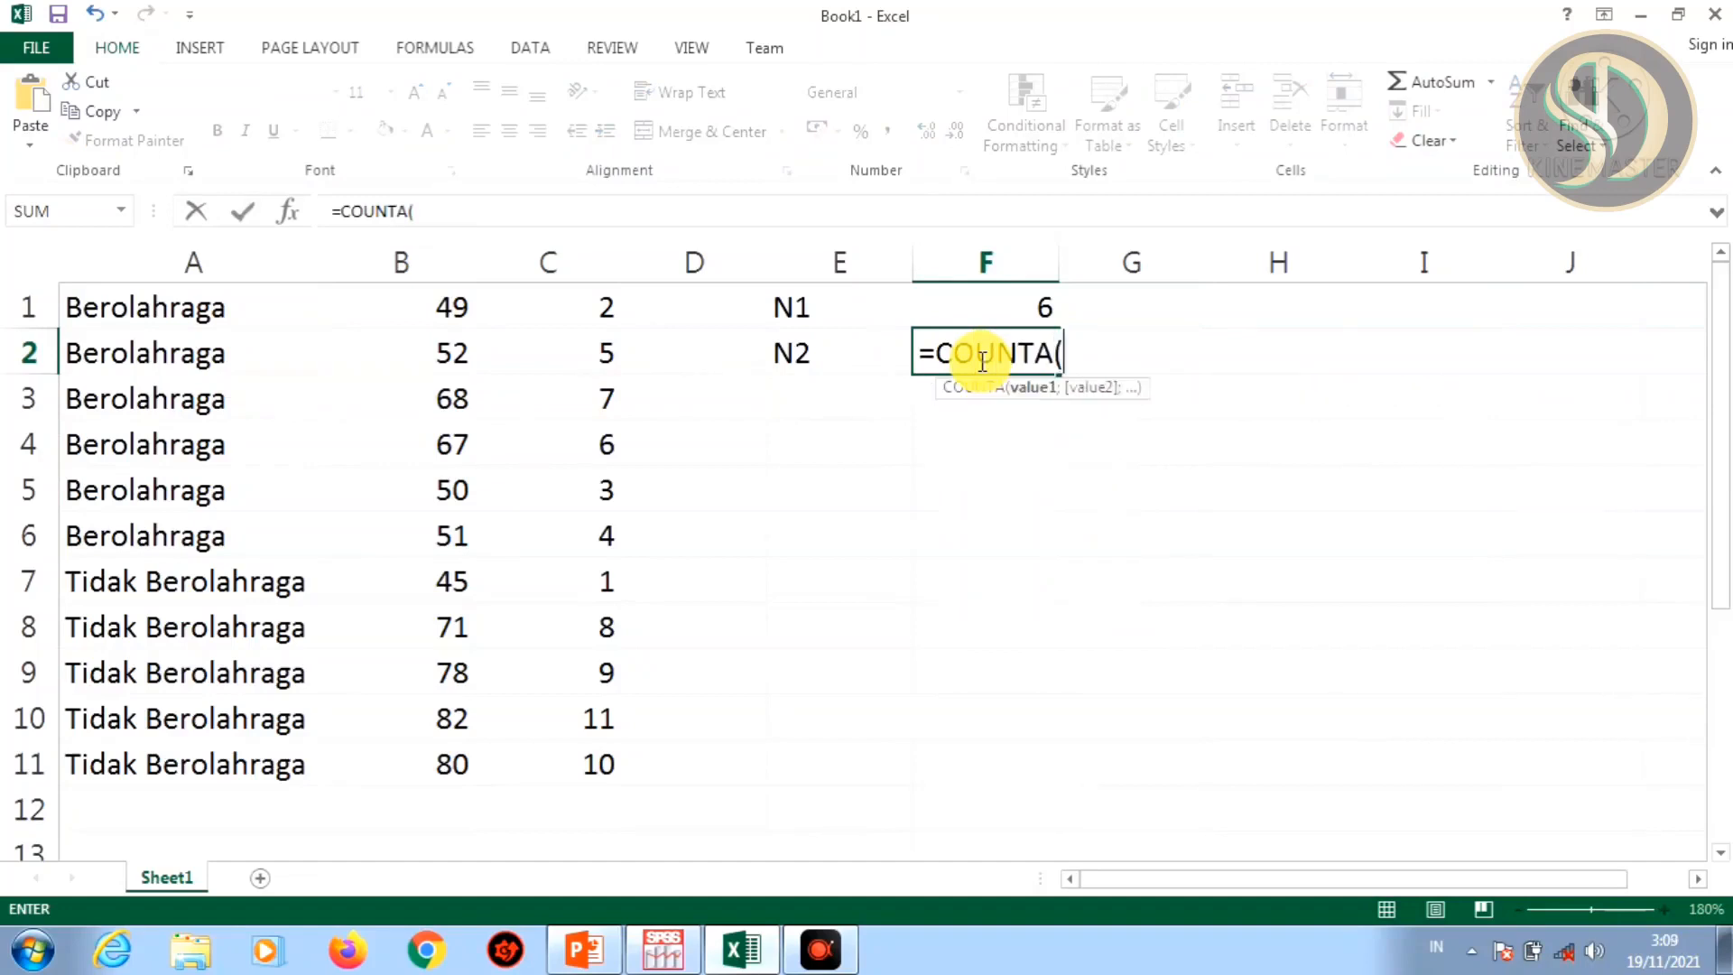
{"action": "left_click_drag", "start_coordinate": [267, 582], "coordinate": [263, 764]}
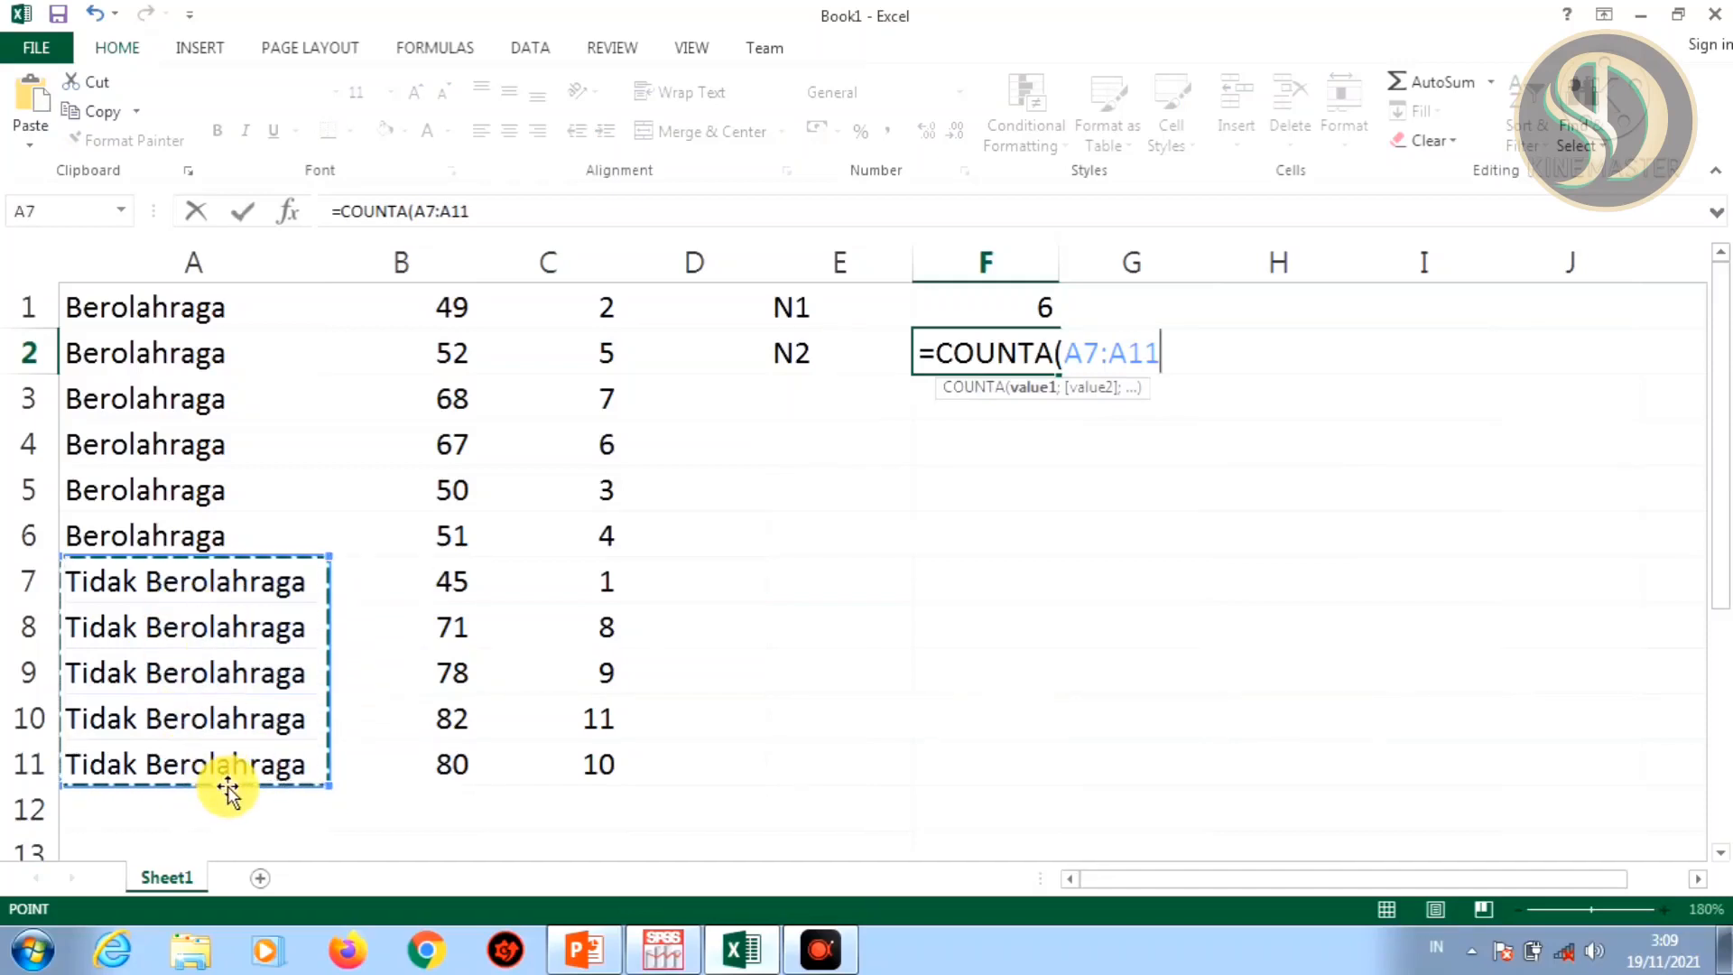
{"action": "type", "text": ")"}
{"action": "key", "text": "Return"}
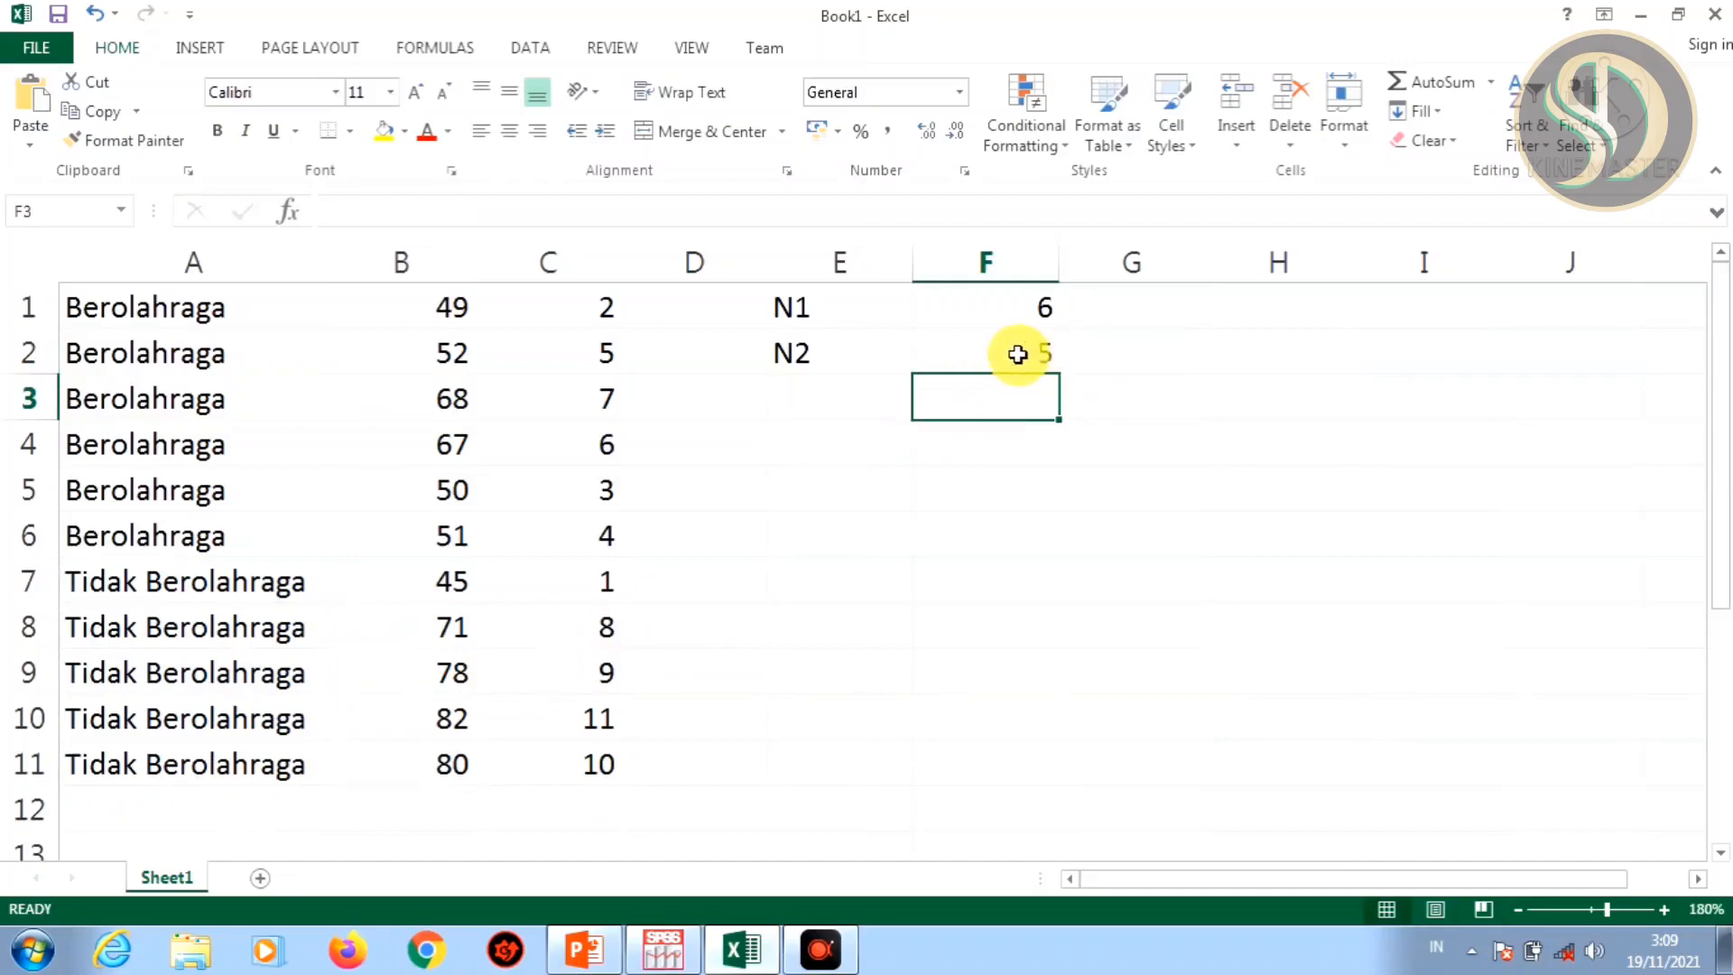
- Enter the labels R1 in cell E3 and R2 in cell E4
{"action": "left_click", "coordinate": [826, 393]}
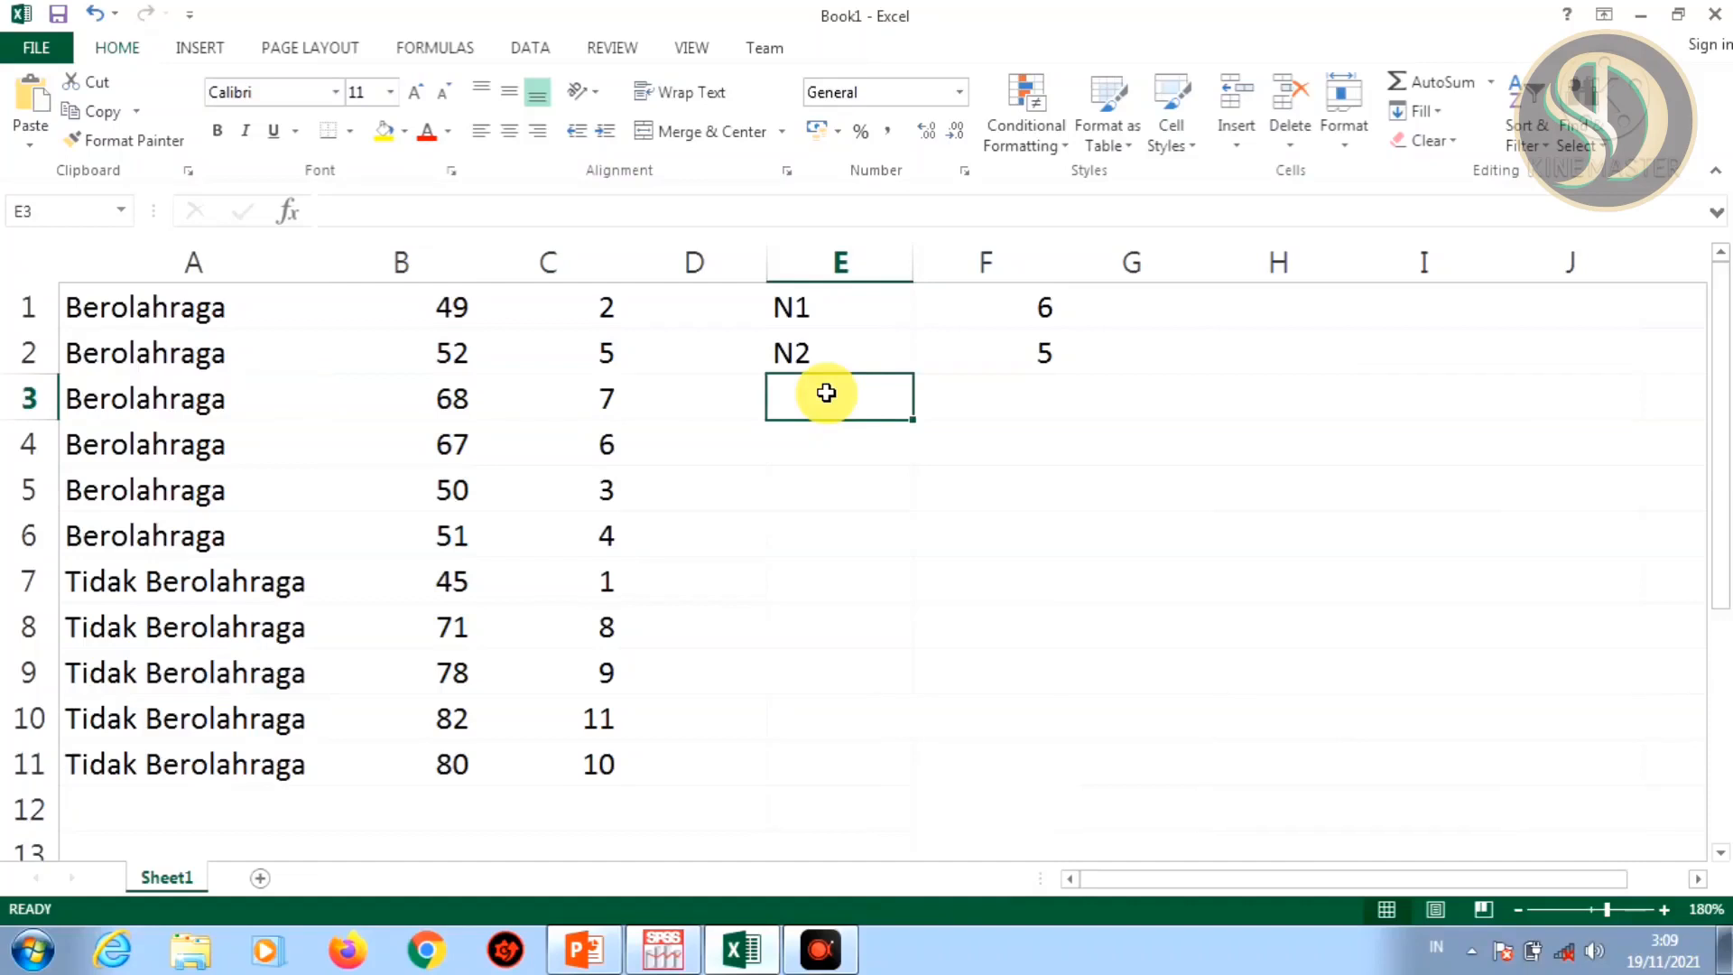
{"action": "type", "text": "R1"}
{"action": "key", "text": "Return"}
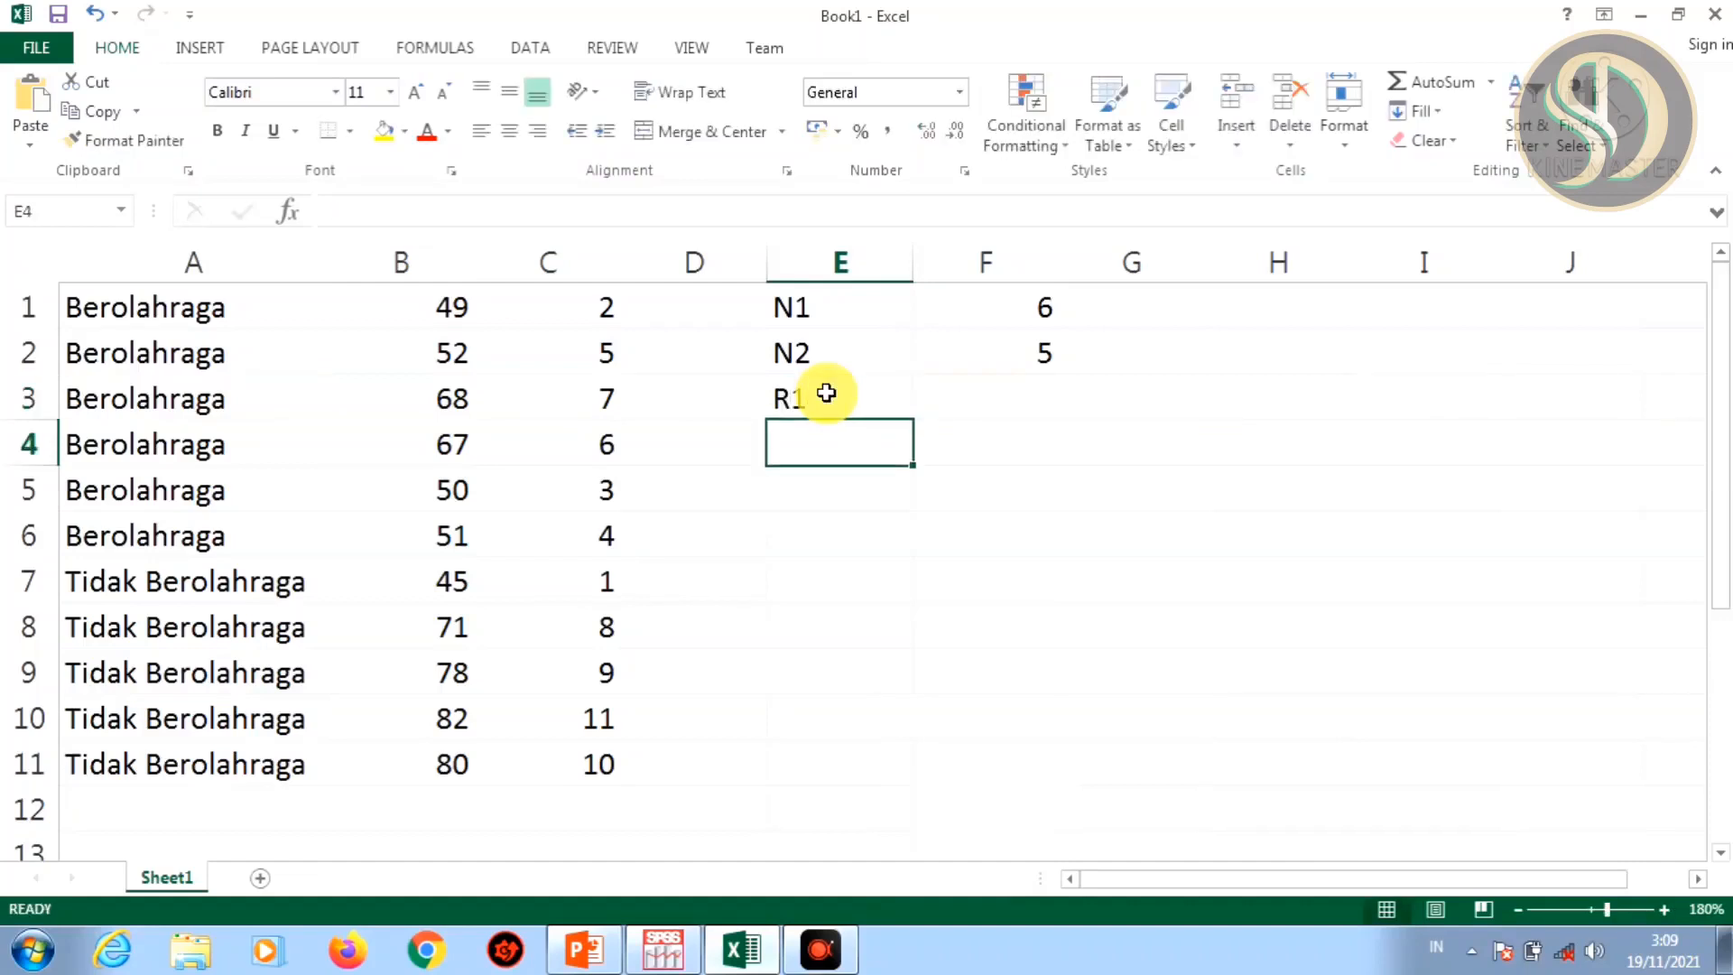
{"action": "type", "text": "R2"}
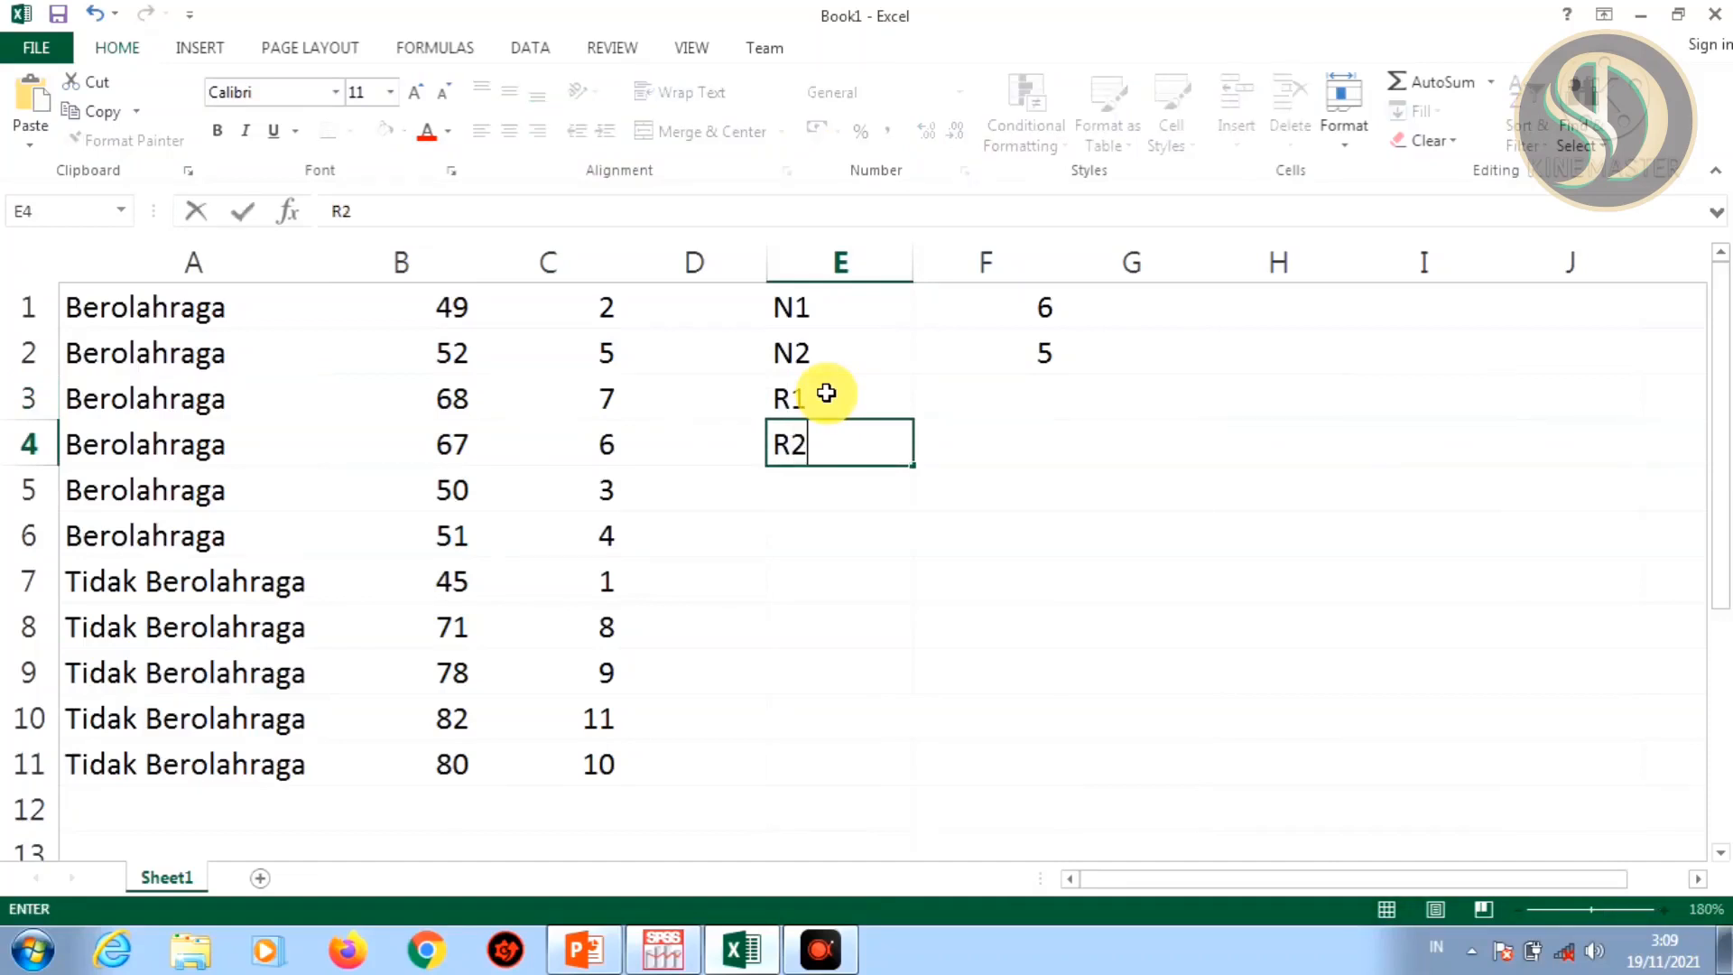
{"action": "left_click", "coordinate": [825, 393]}
- Sum the ranks of the Berolahraga group in cell F3 beside R1 with the formula =SUM(C1:C6)
{"action": "key", "text": "Right"}
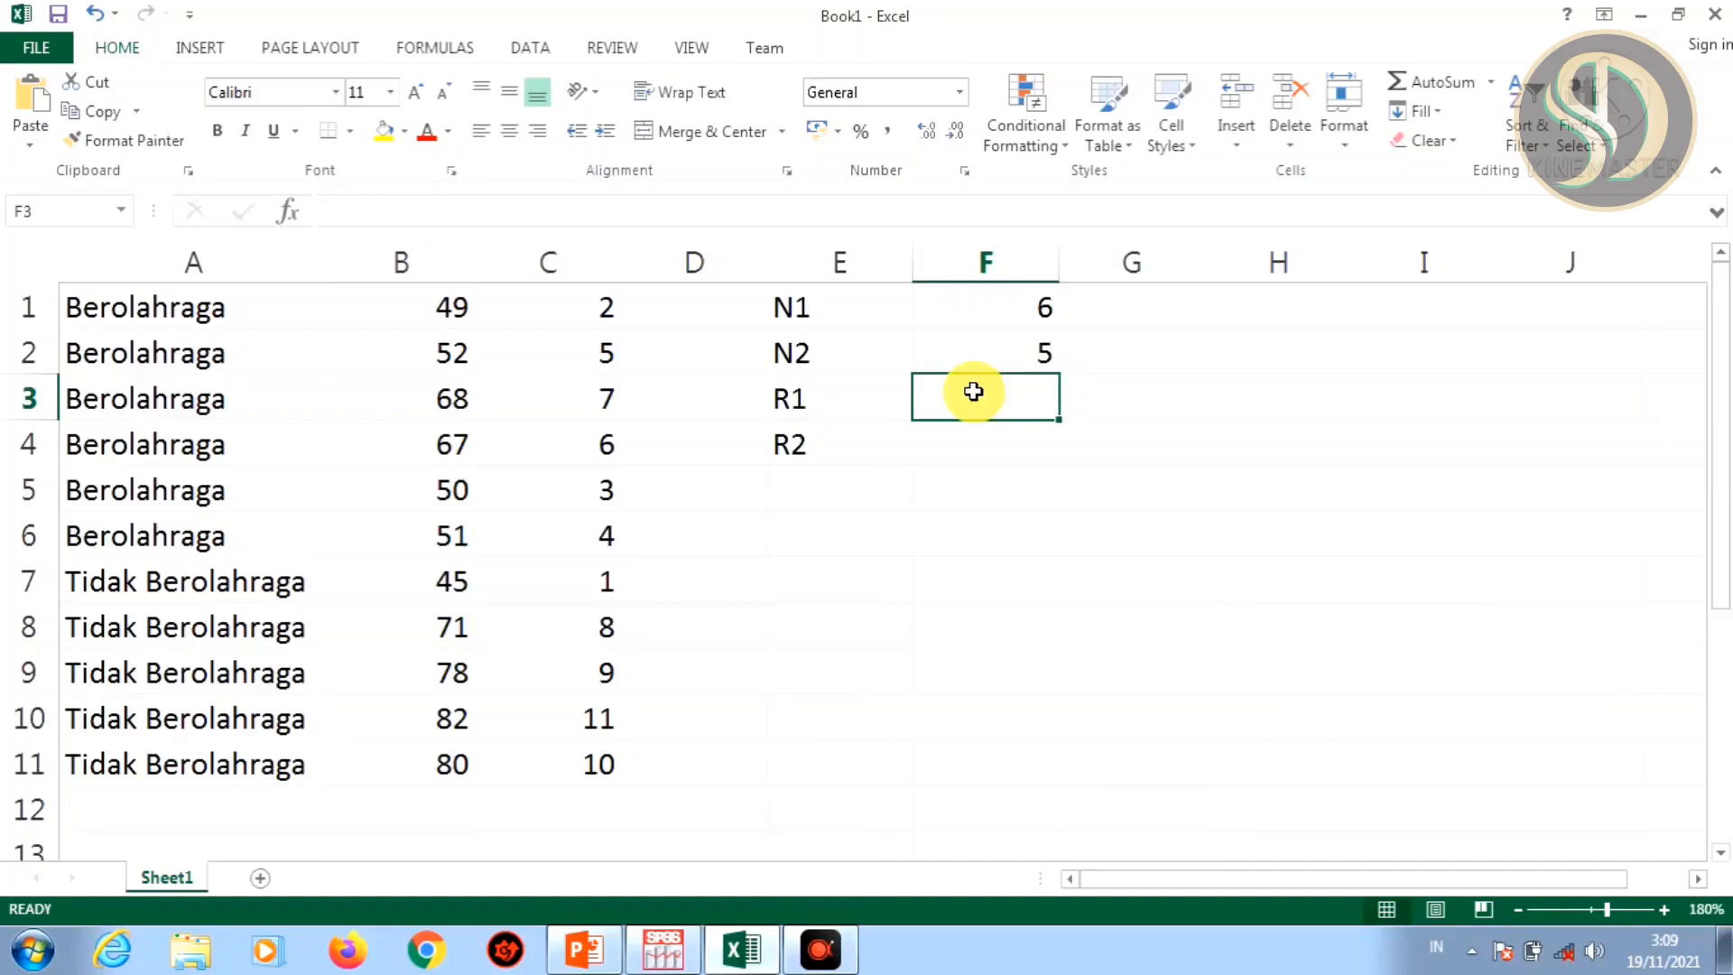
{"action": "type", "text": "="}
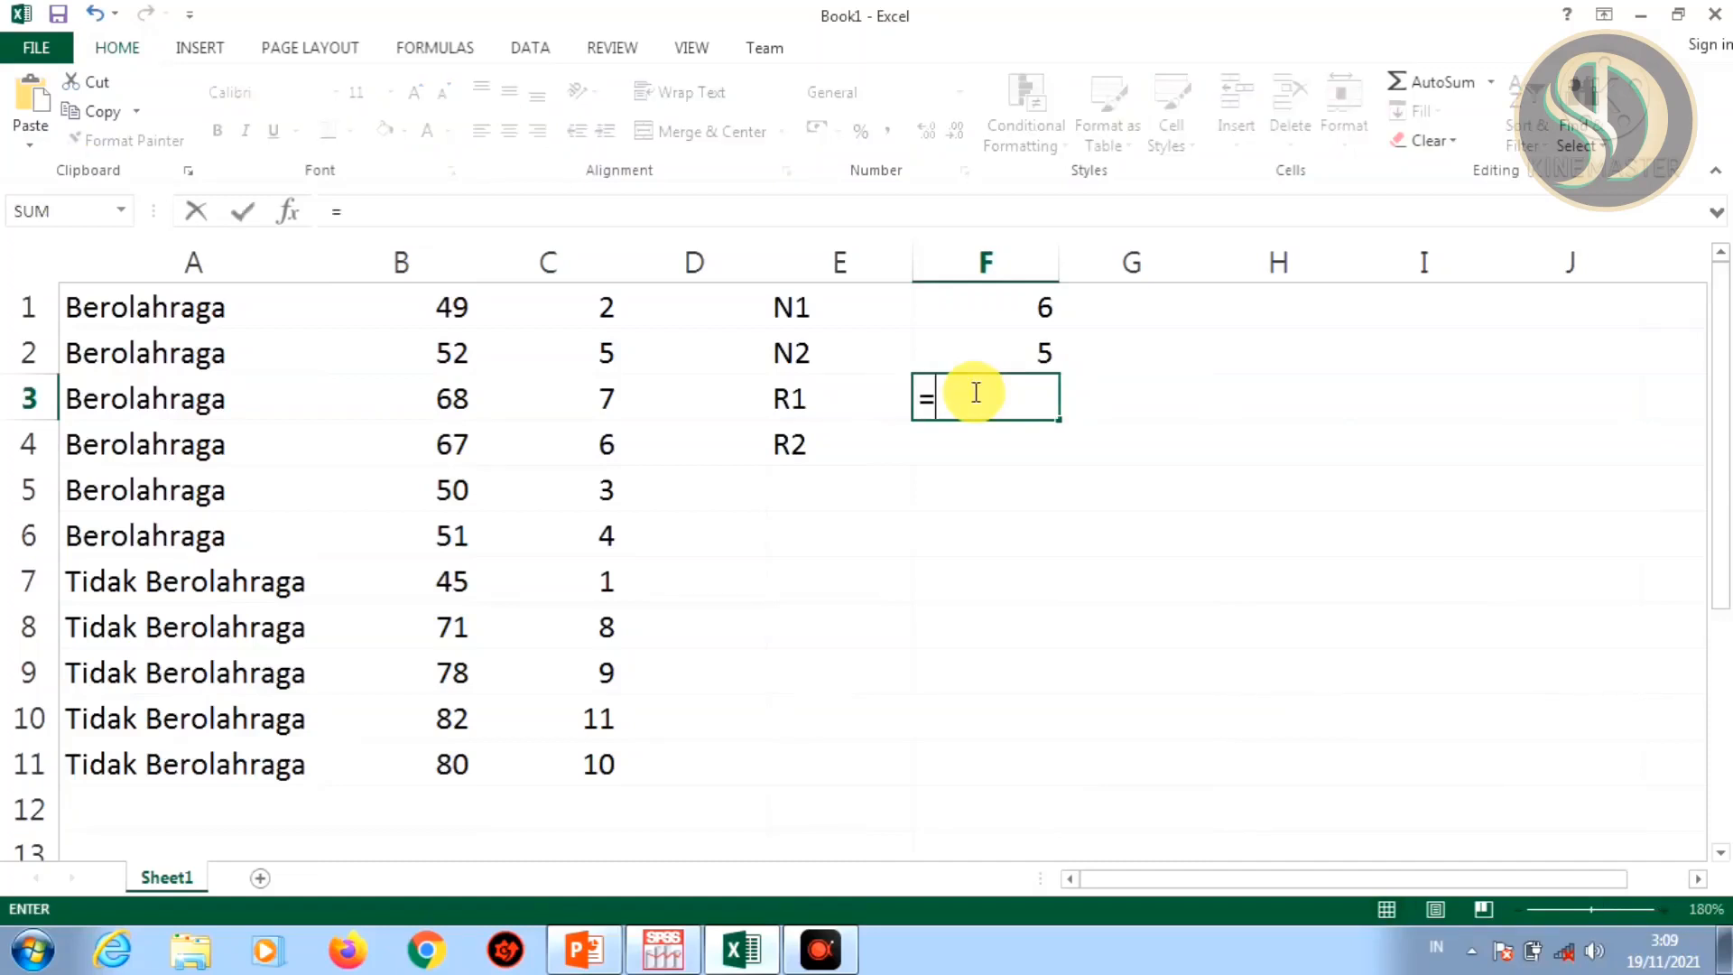
{"action": "type", "text": "SUM"}
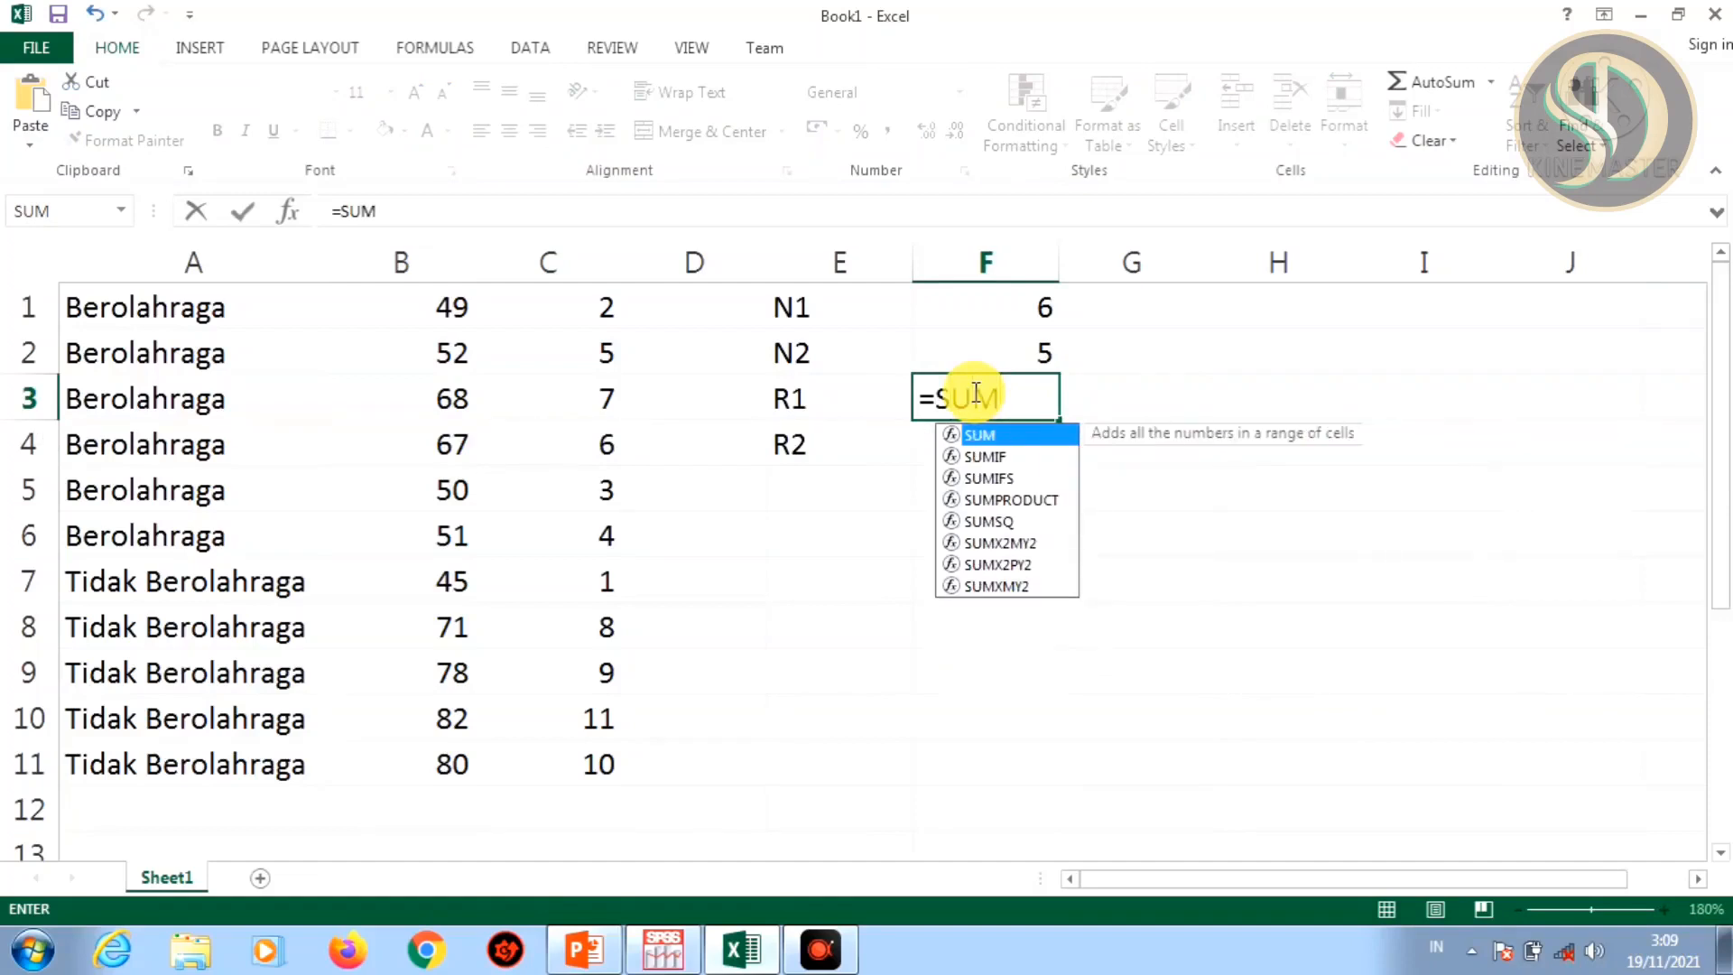
{"action": "type", "text": "("}
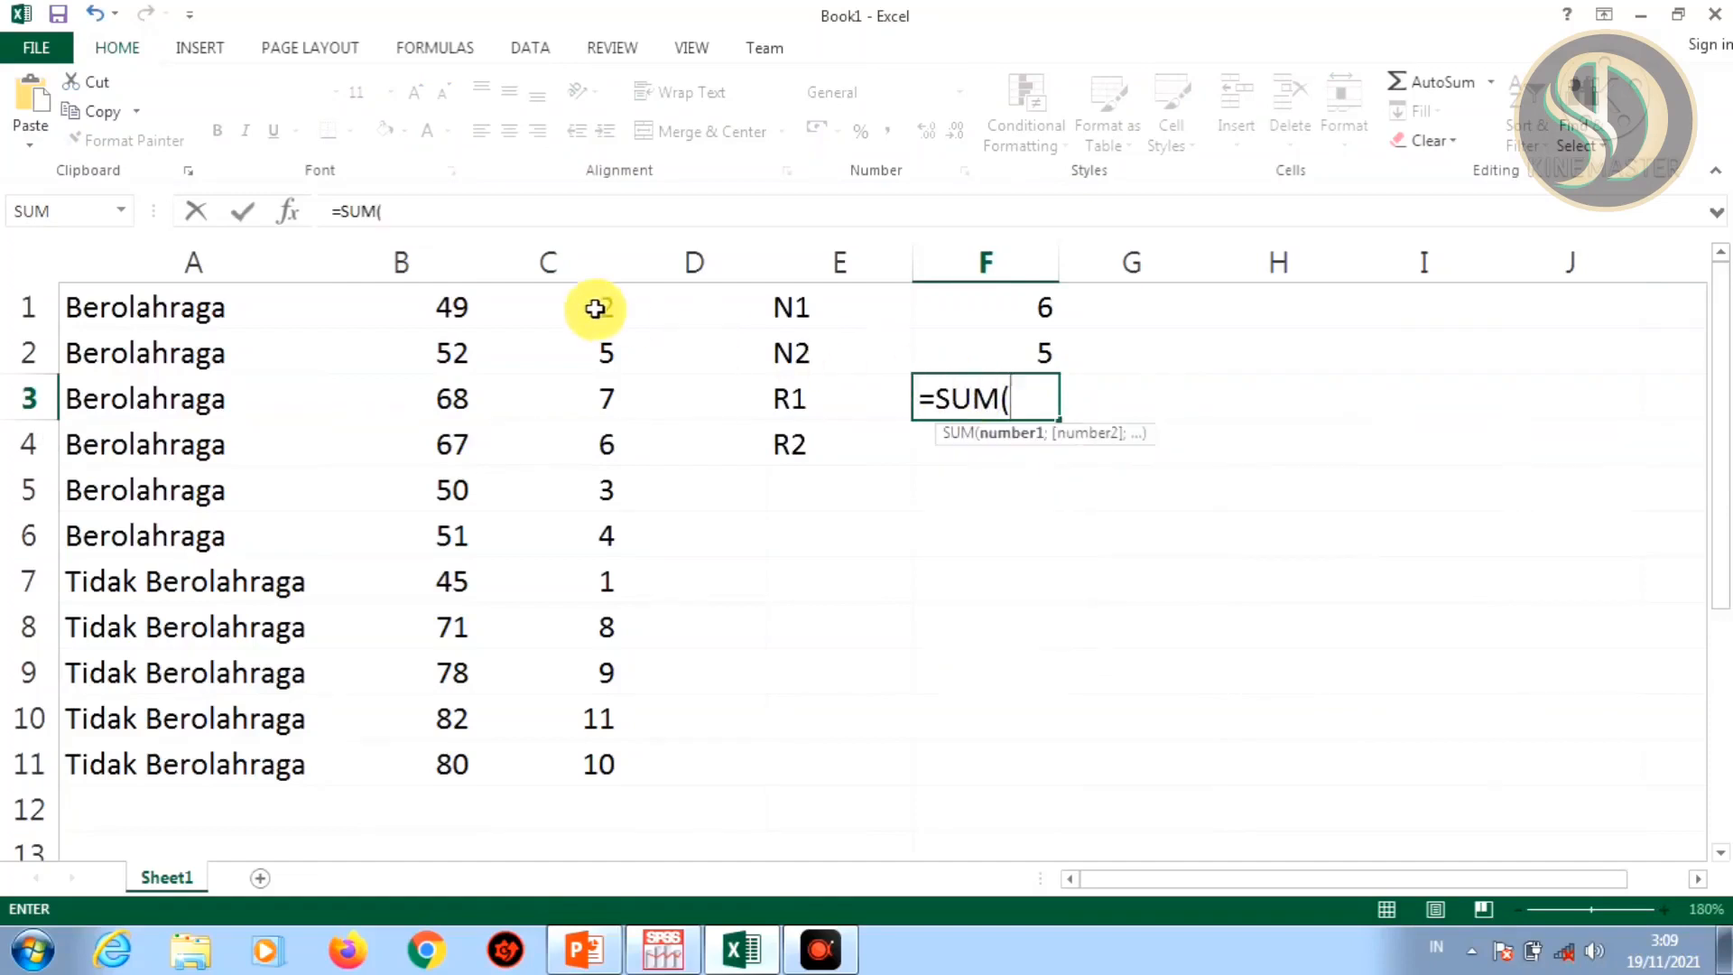
{"action": "left_click_drag", "start_coordinate": [565, 304], "coordinate": [563, 523]}
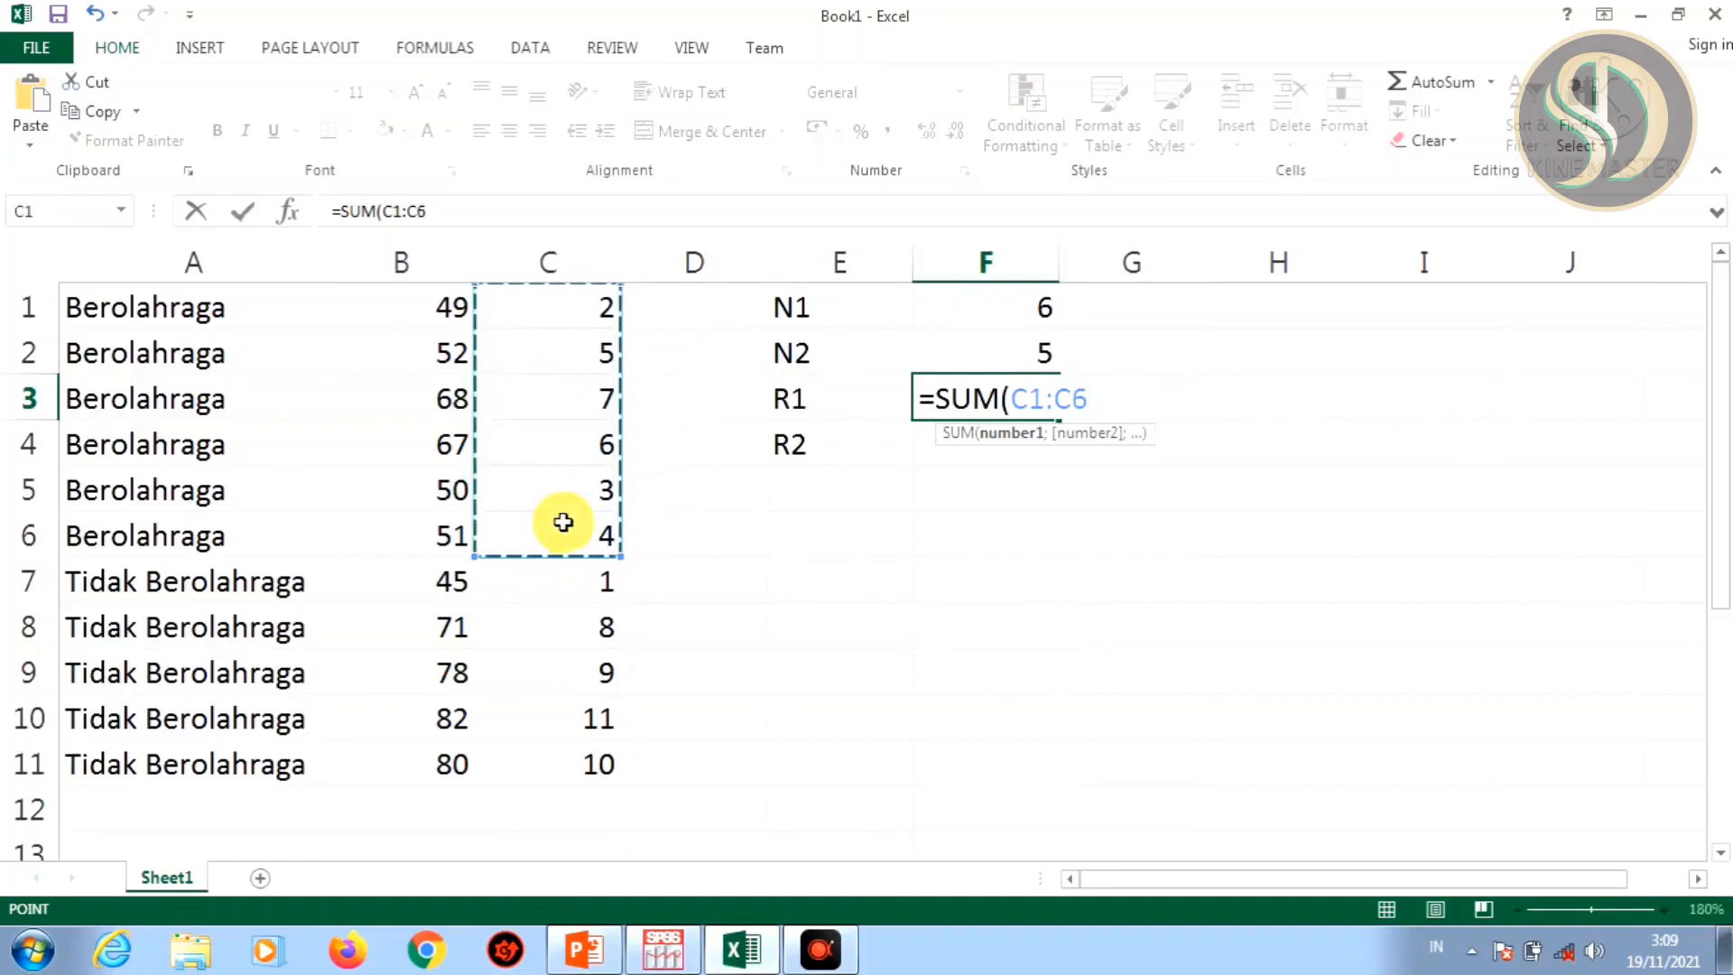
{"action": "type", "text": ")"}
{"action": "key", "text": "Return"}
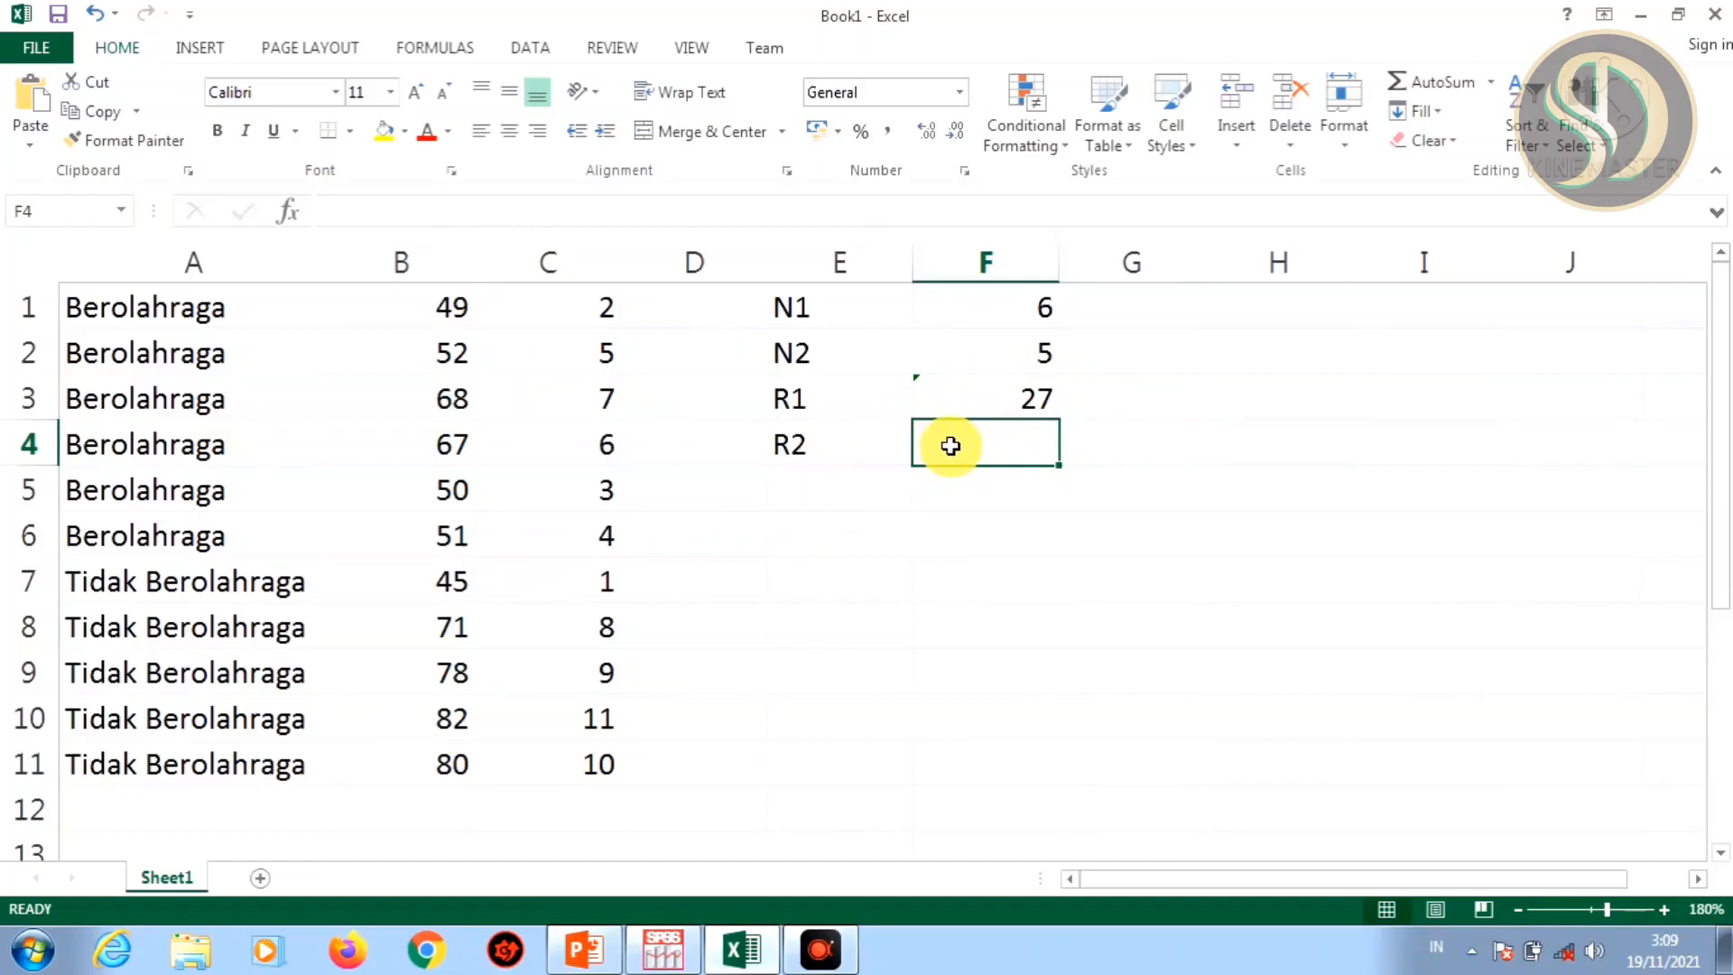
- Sum the ranks of the Tidak Berolahraga group in cell F4 beside R2 with the formula =SUM(C7:C11)
{"action": "type", "text": "="}
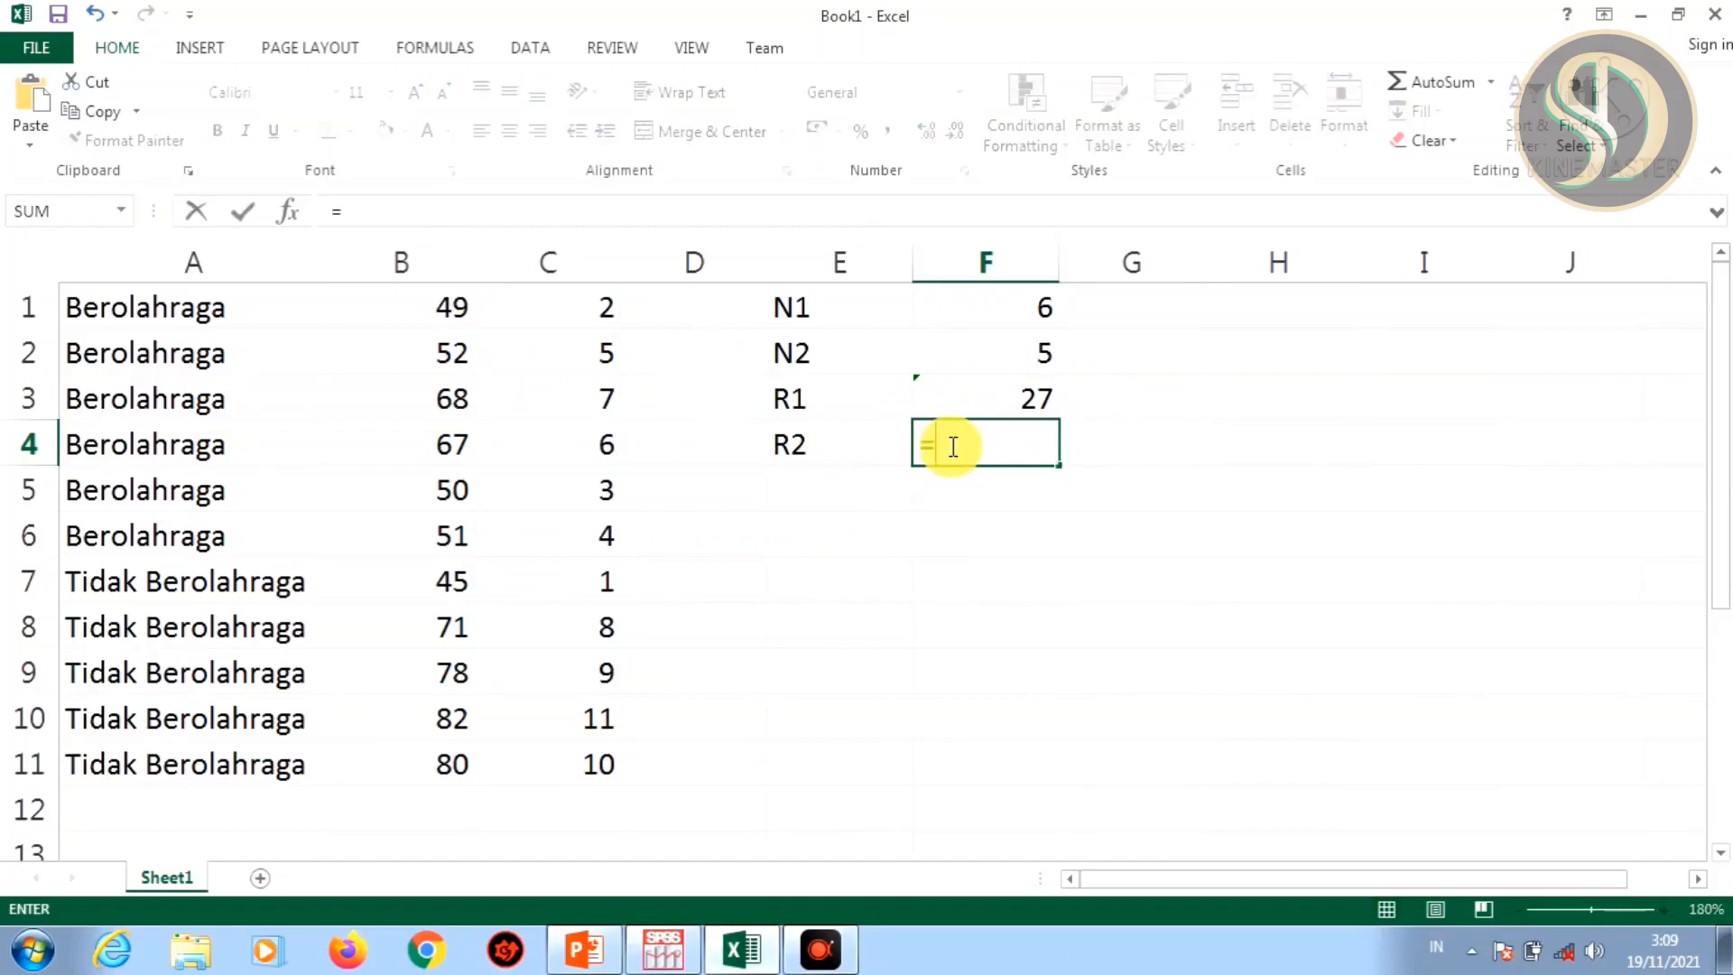
{"action": "type", "text": "SUM"}
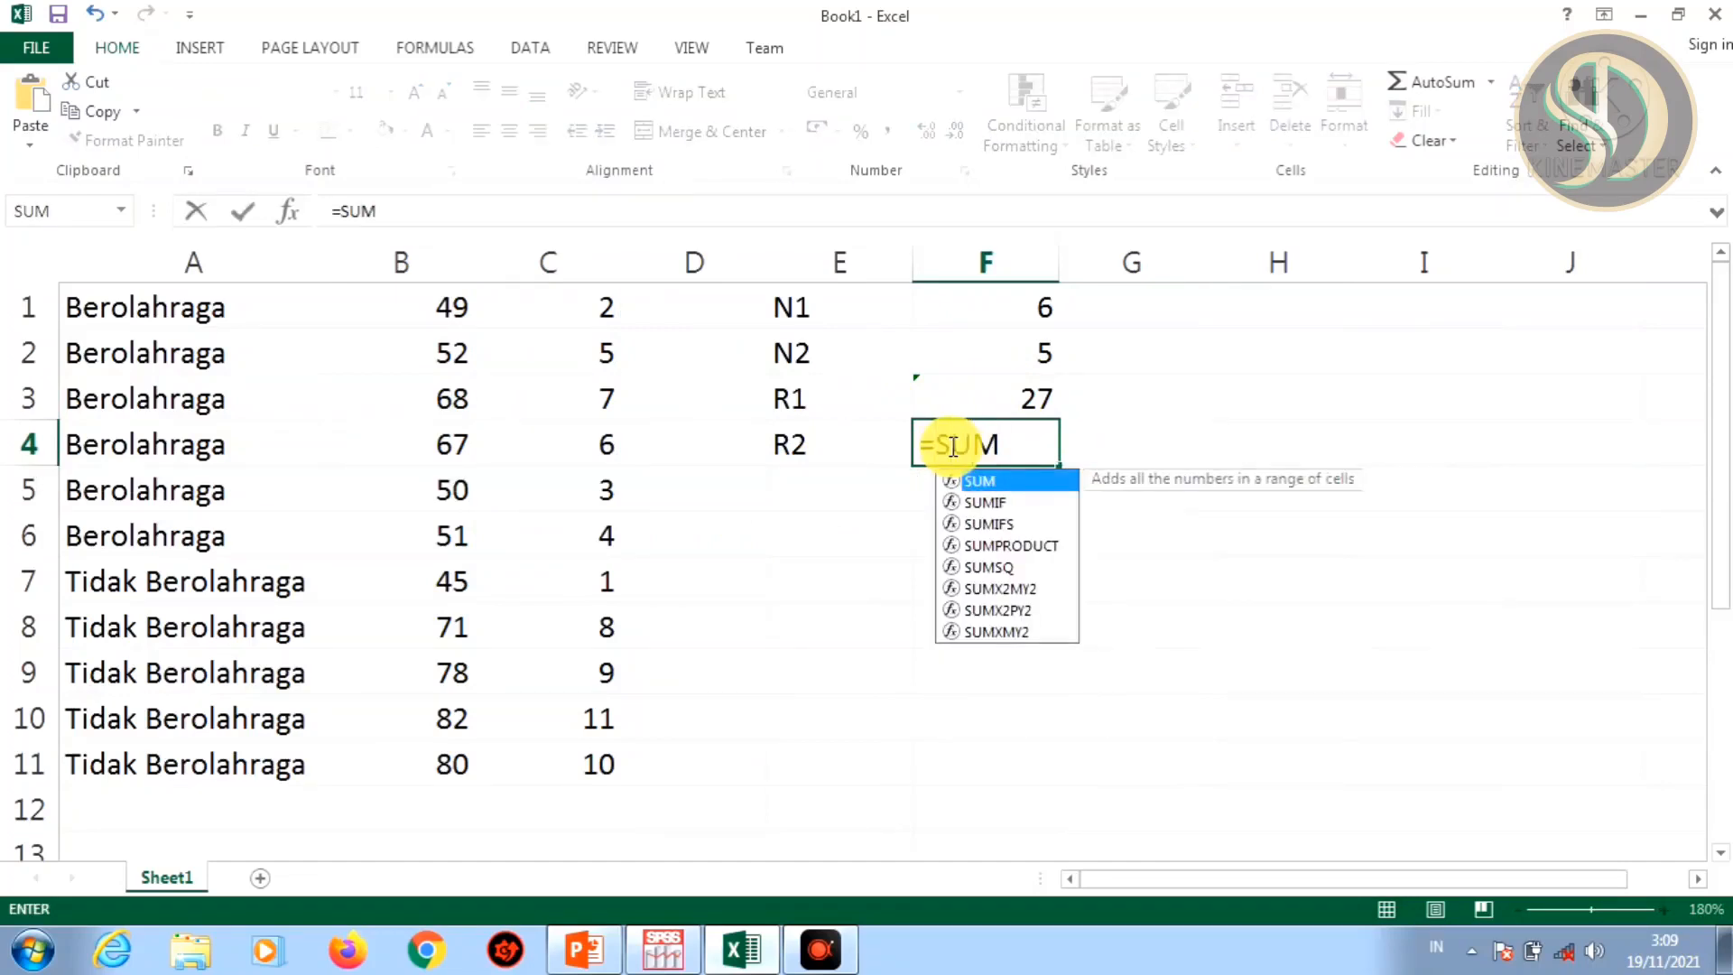
{"action": "type", "text": "("}
{"action": "left_click_drag", "start_coordinate": [561, 584], "coordinate": [564, 758]}
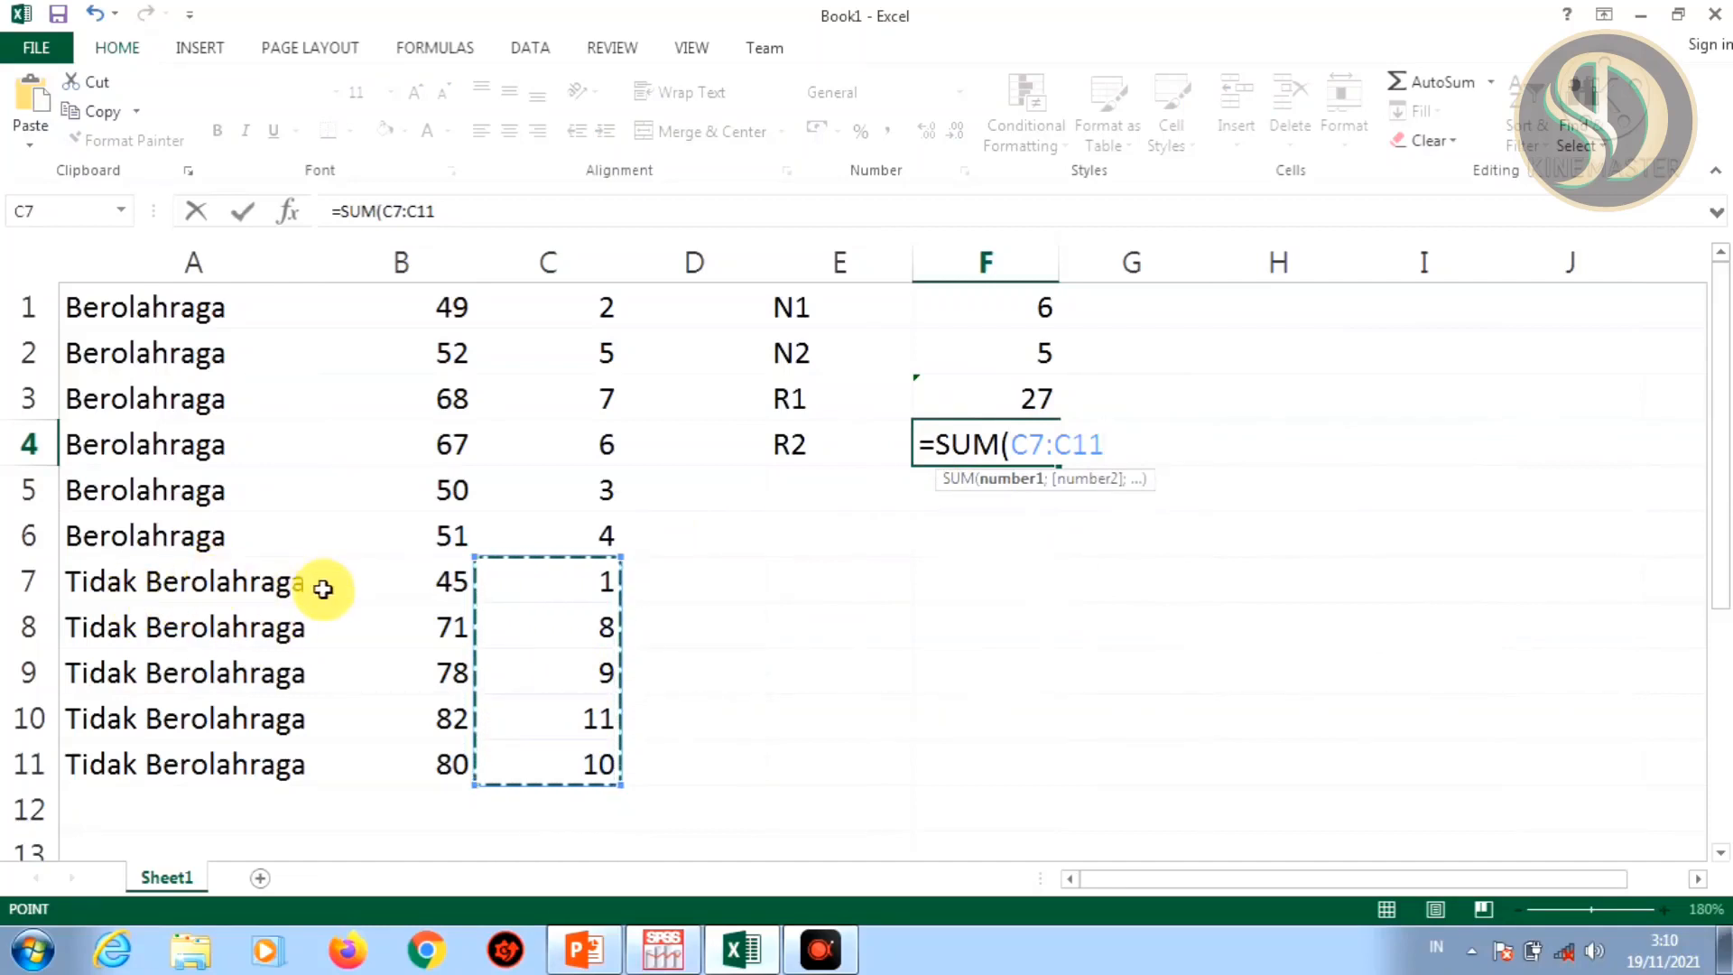
{"action": "type", "text": ")"}
{"action": "key", "text": "Return"}
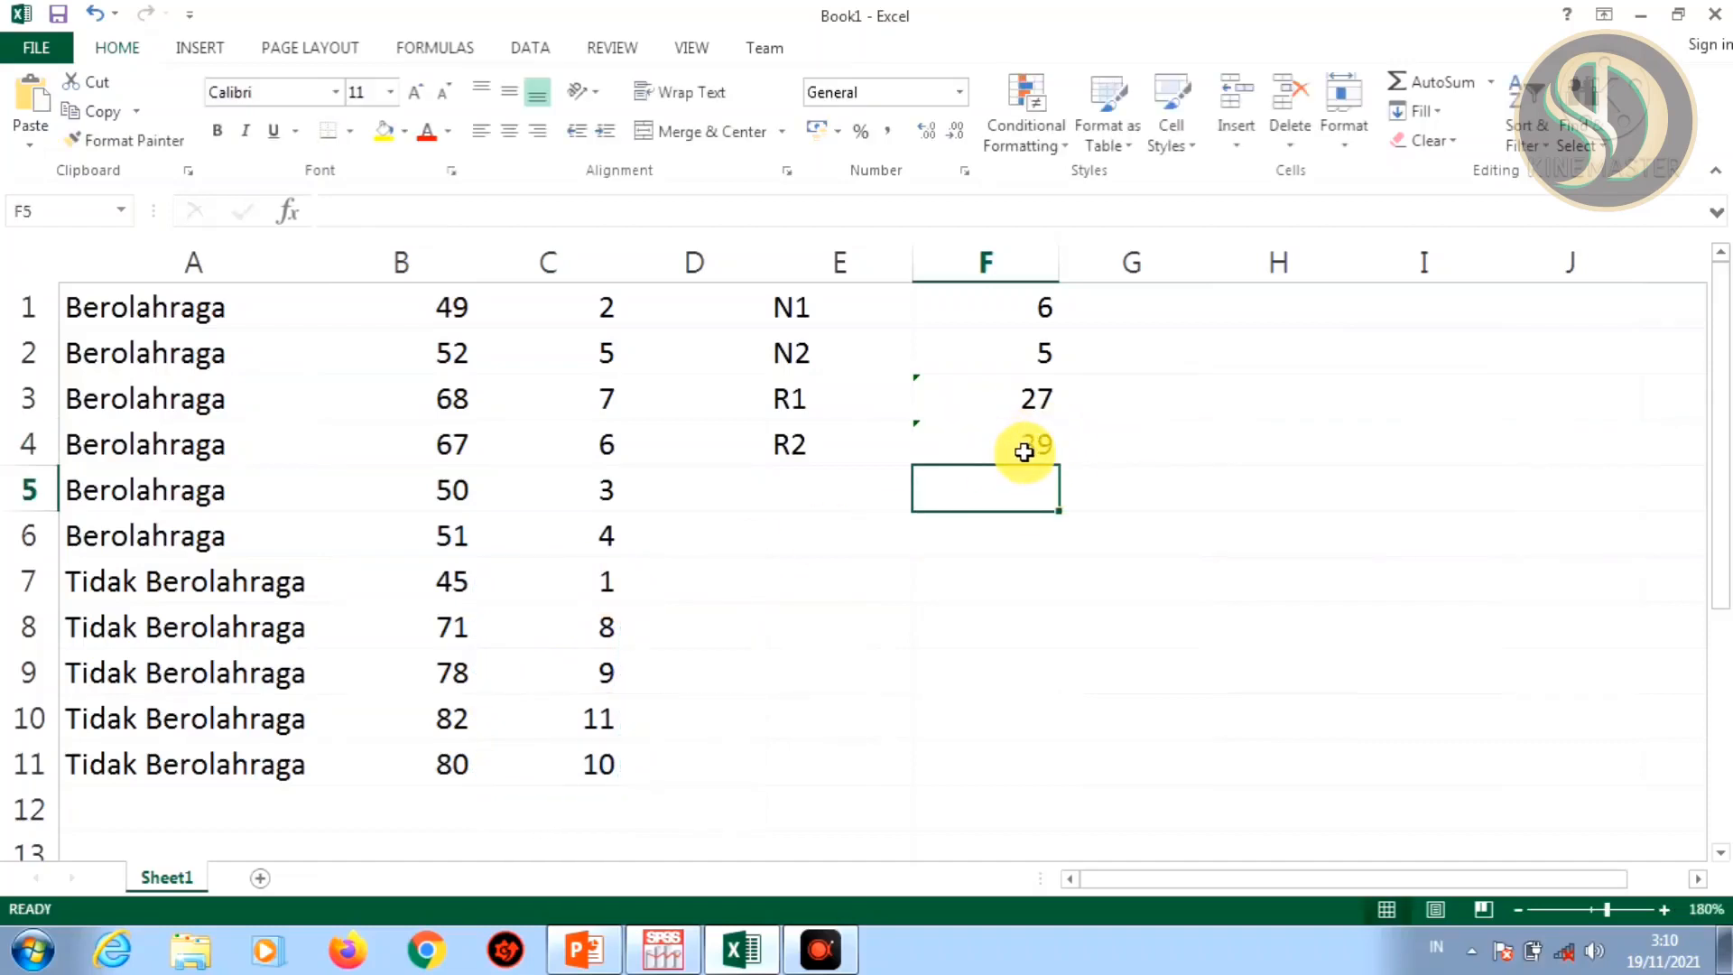
- Enter the labels U1 in cell E5 and U2 in cell E6
{"action": "left_click", "coordinate": [827, 487]}
{"action": "type", "text": "U"}
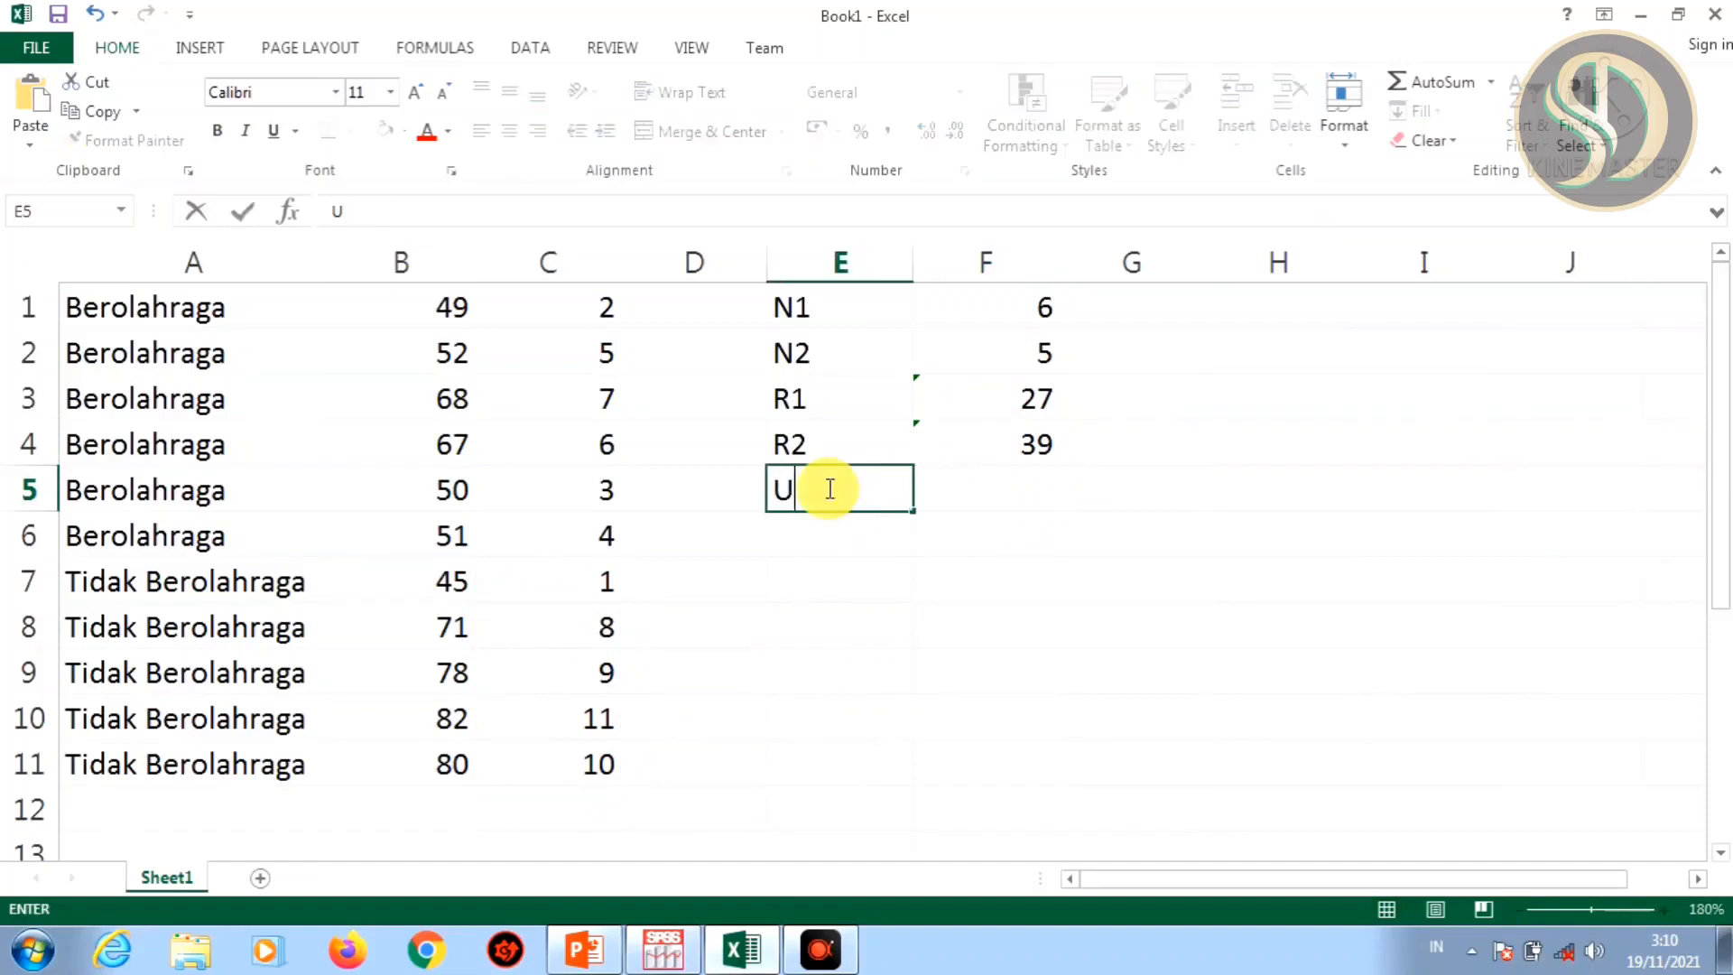
{"action": "type", "text": "1"}
{"action": "key", "text": "Return"}
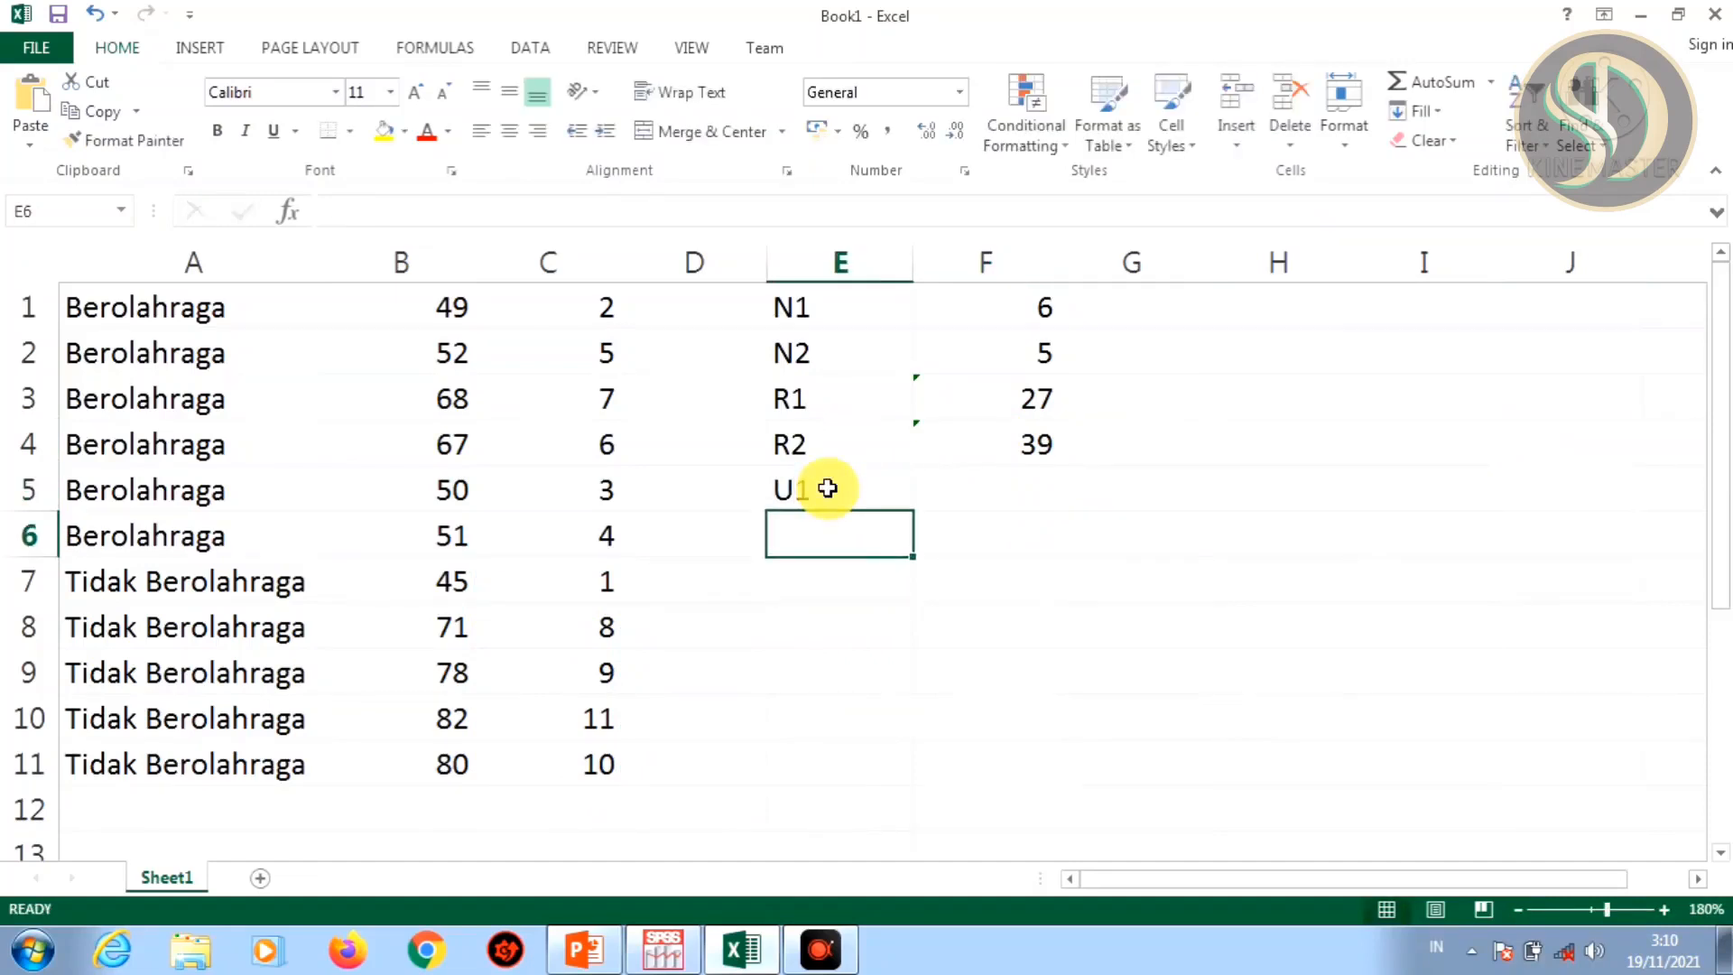
{"action": "type", "text": "U2"}
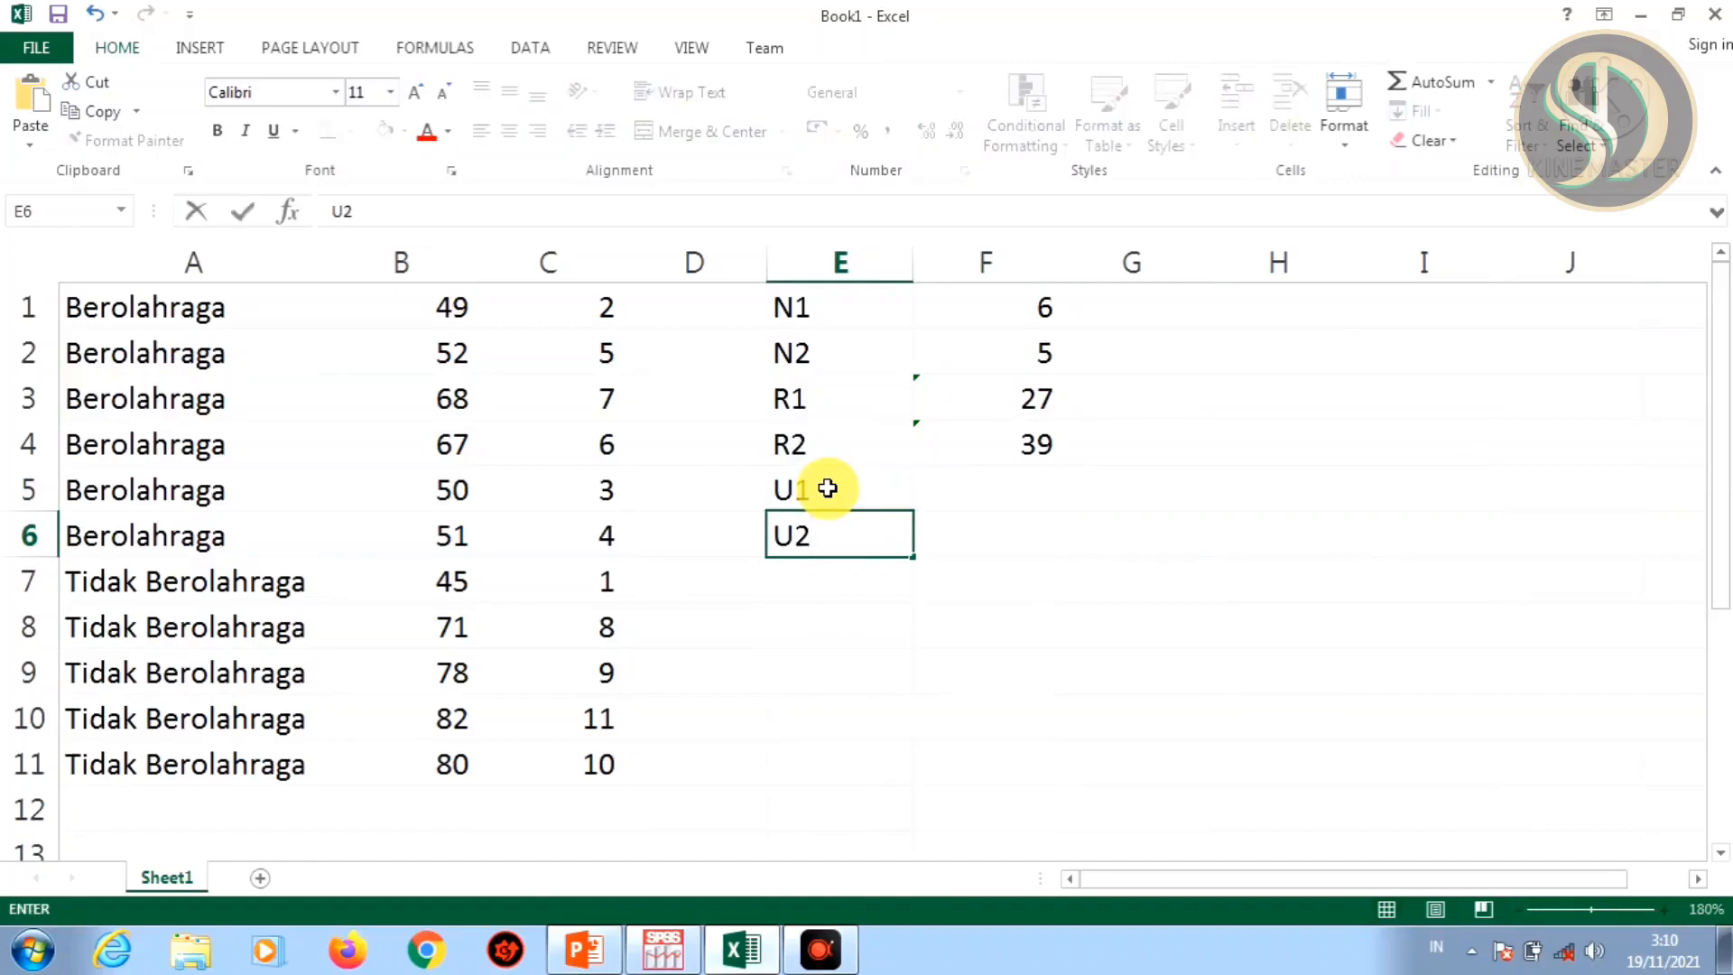
{"action": "key", "text": "Up"}
- Calculate U1 in cell F5 with the formula =F1*F2+(F1*(F1+1))/2-F3
{"action": "key", "text": "Right"}
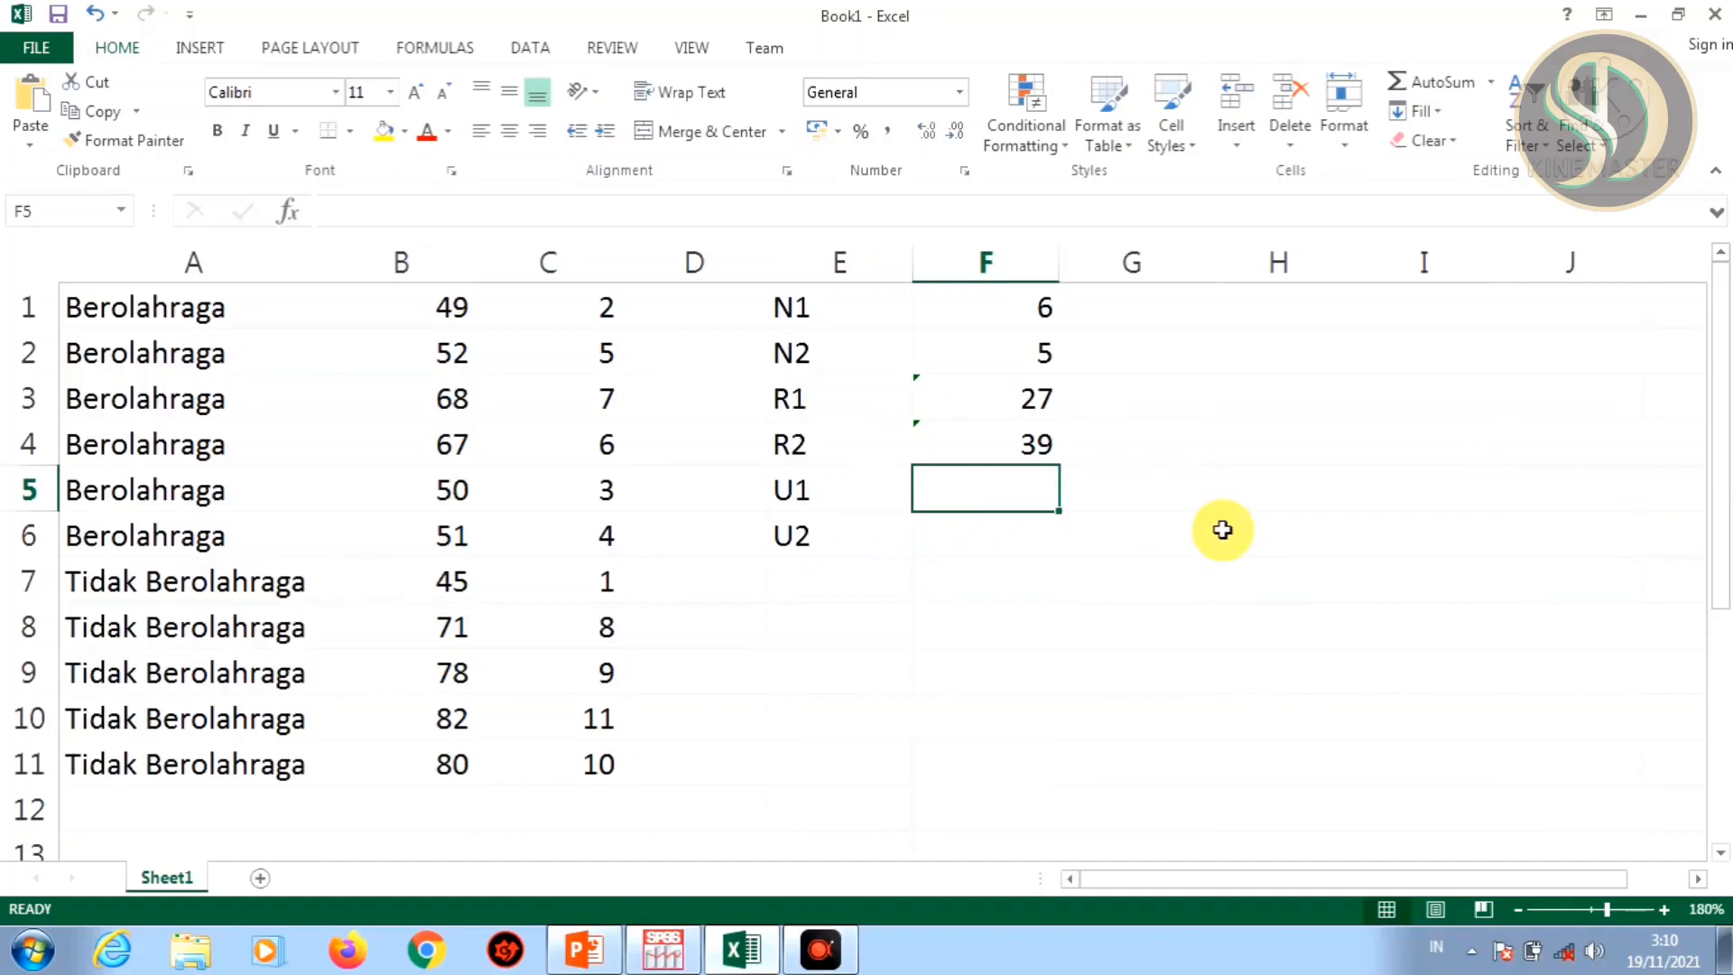
{"action": "type", "text": "="}
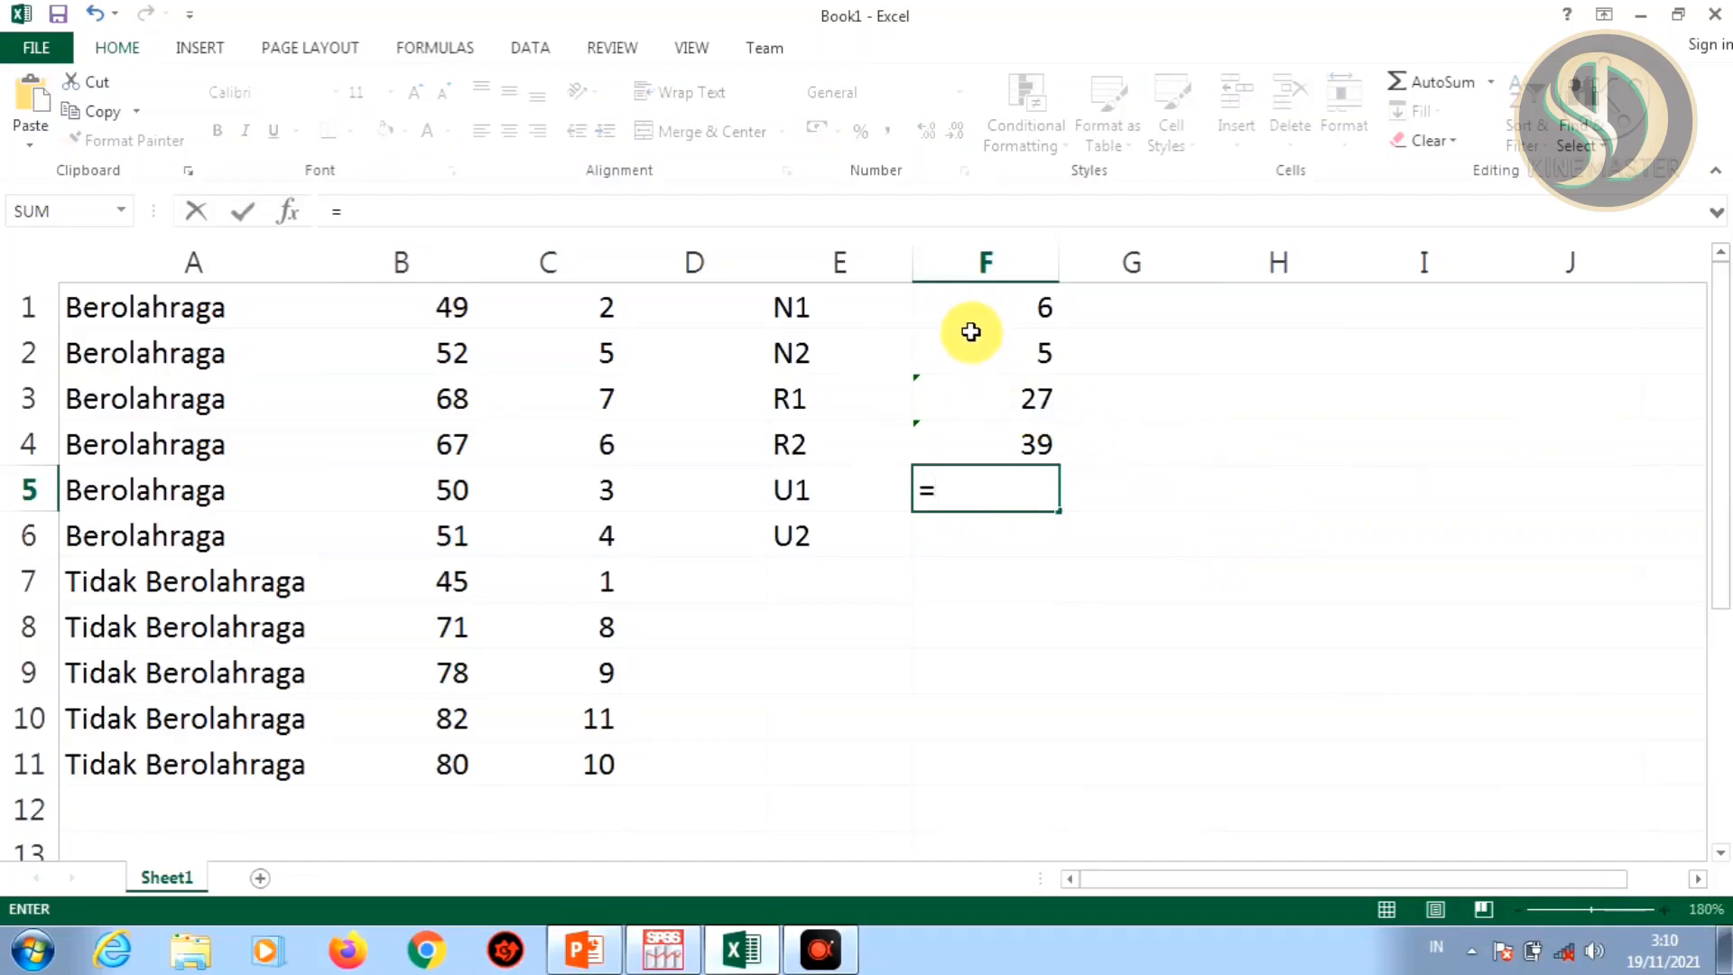
{"action": "left_click", "coordinate": [970, 301]}
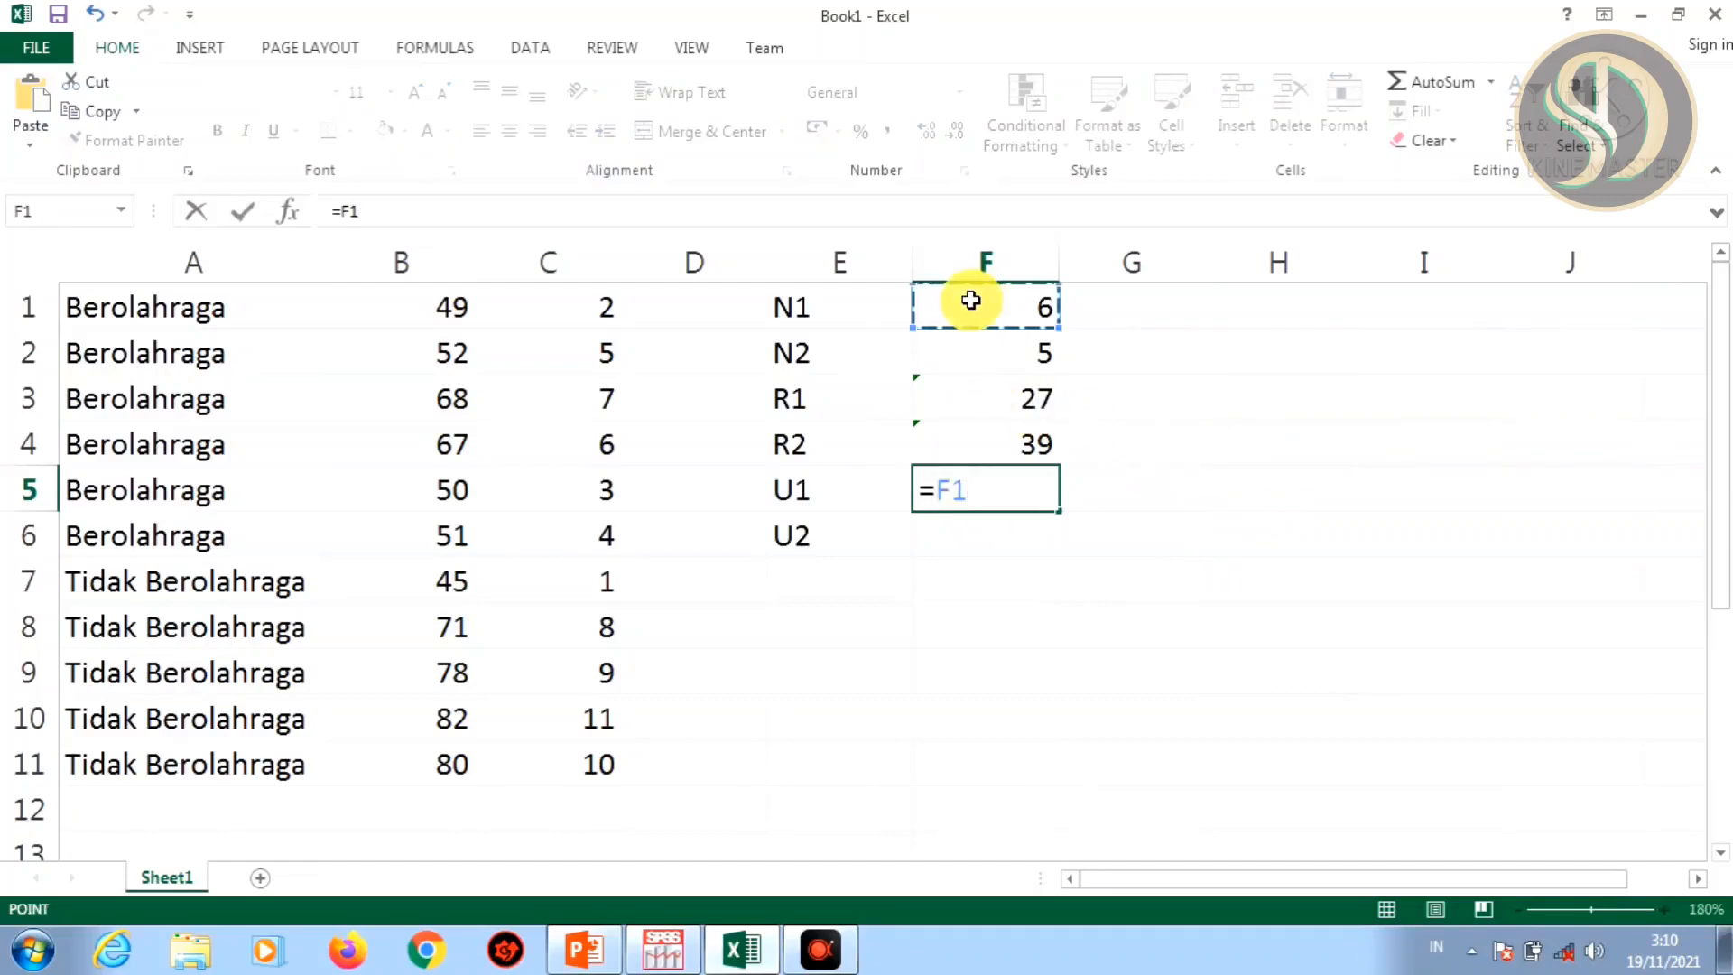
{"action": "type", "text": "*"}
{"action": "left_click", "coordinate": [988, 347]}
{"action": "type", "text": "+"}
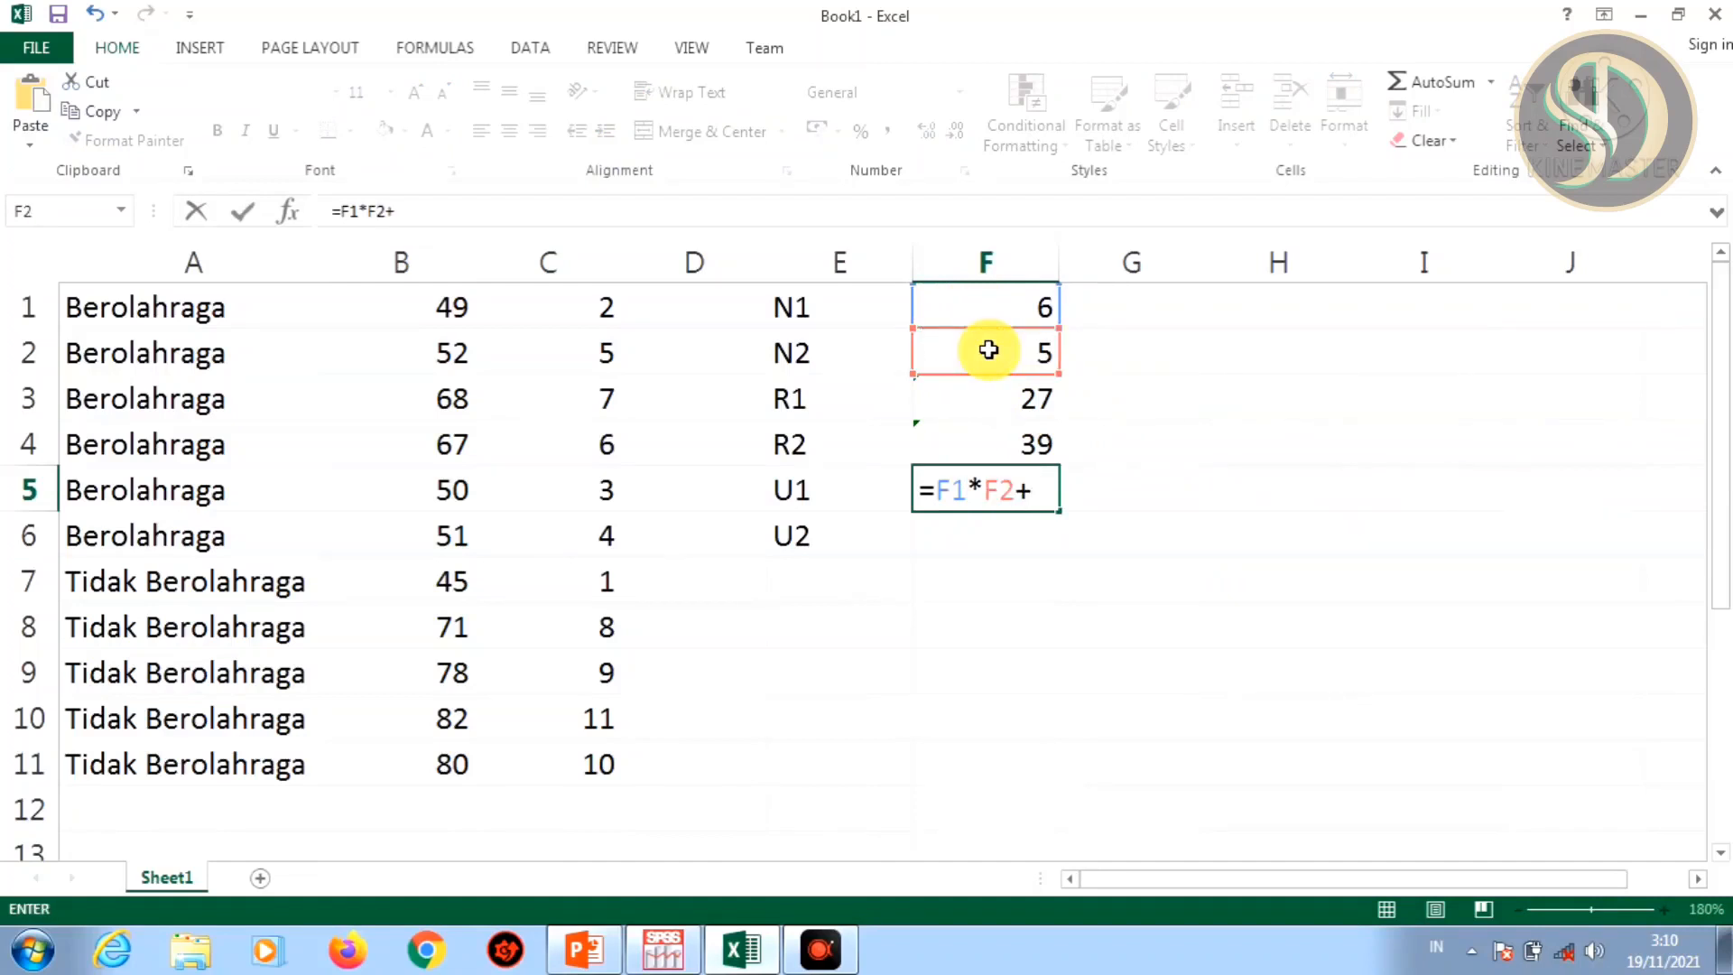
{"action": "type", "text": "("}
{"action": "left_click", "coordinate": [975, 307]}
{"action": "type", "text": "*"}
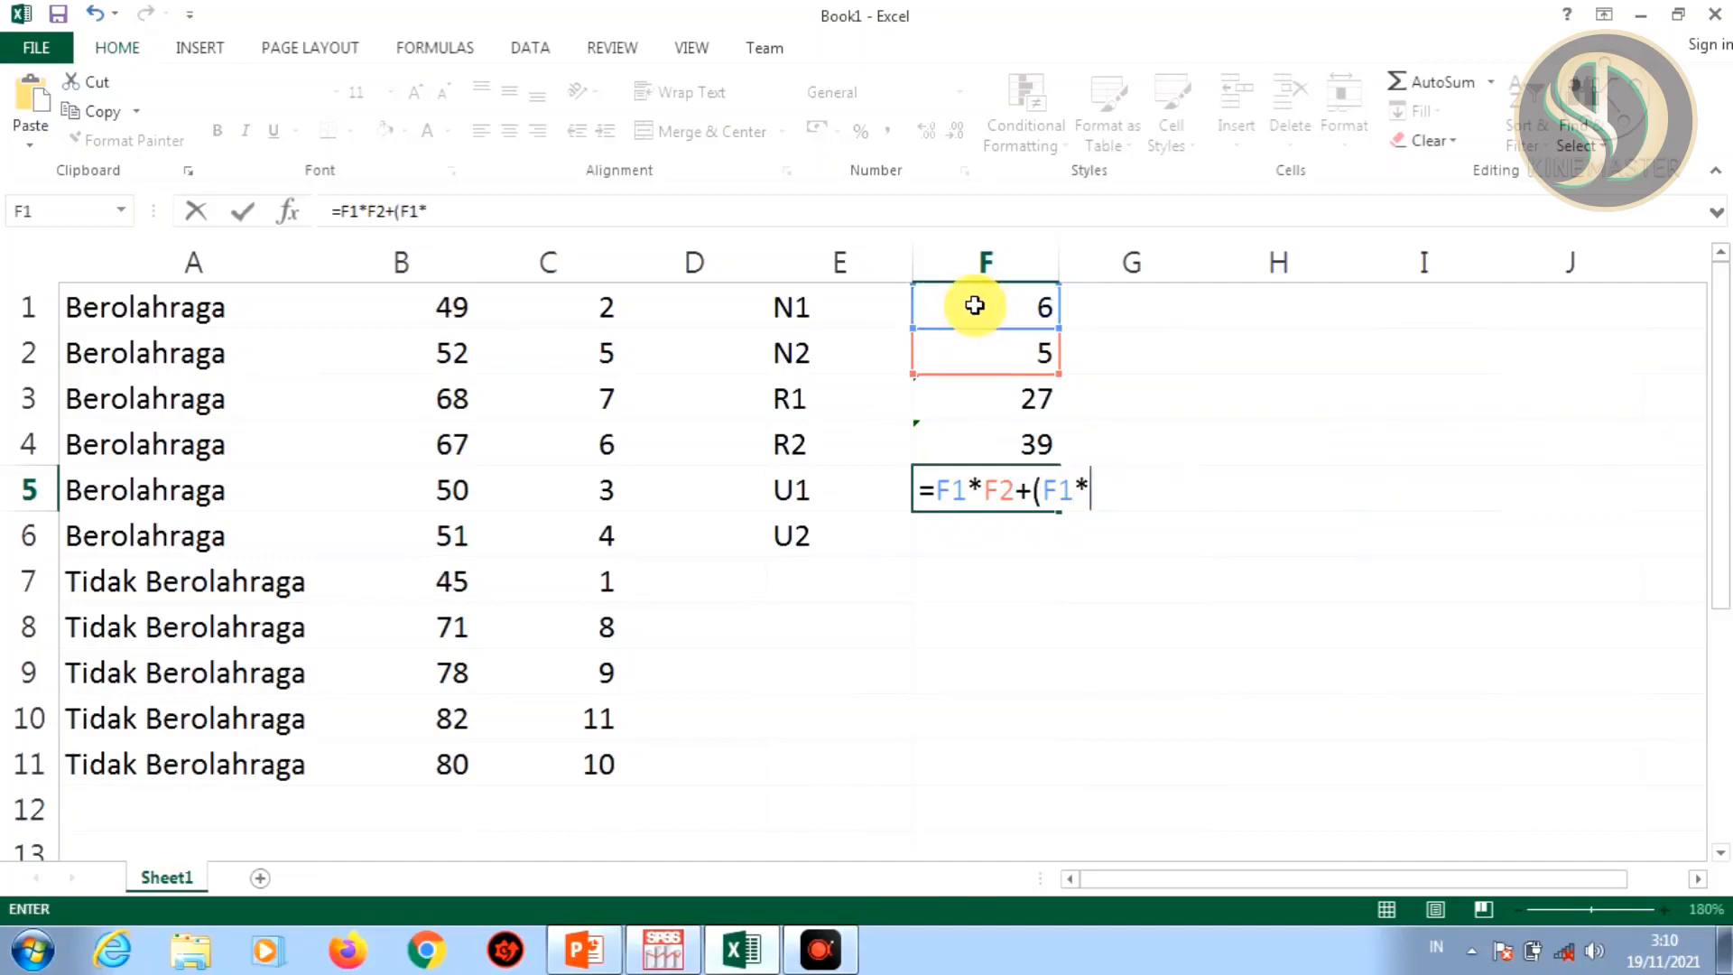
{"action": "type", "text": "("}
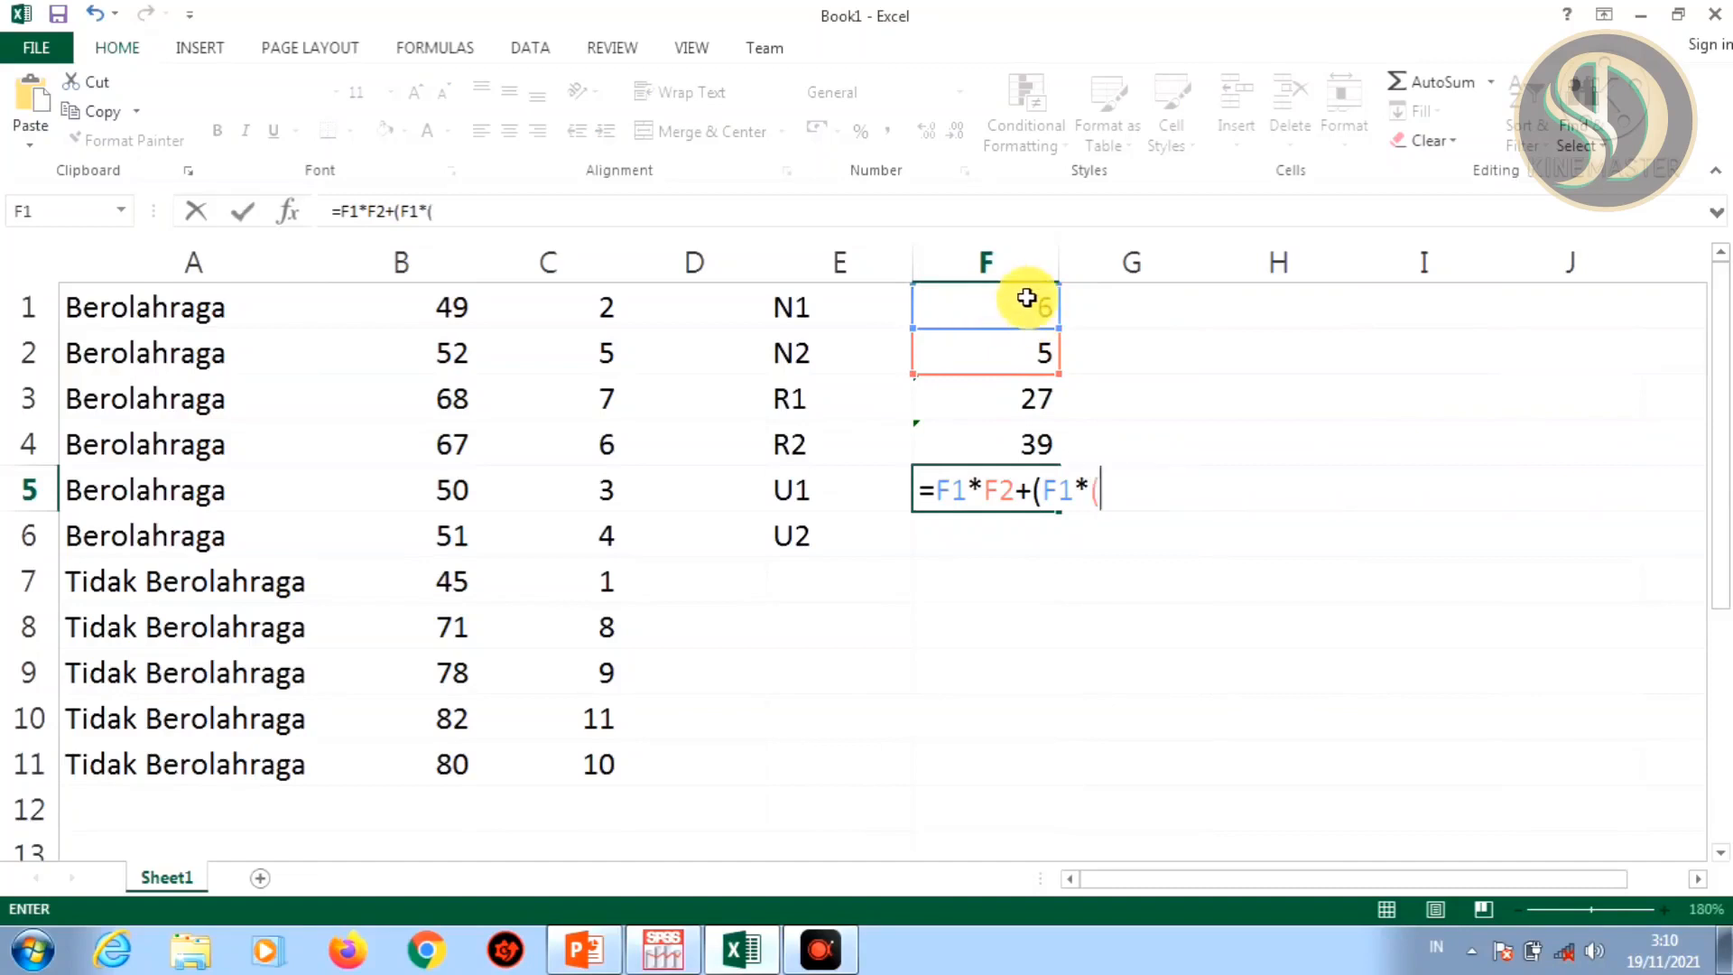
{"action": "left_click", "coordinate": [1014, 291]}
{"action": "type", "text": "+"}
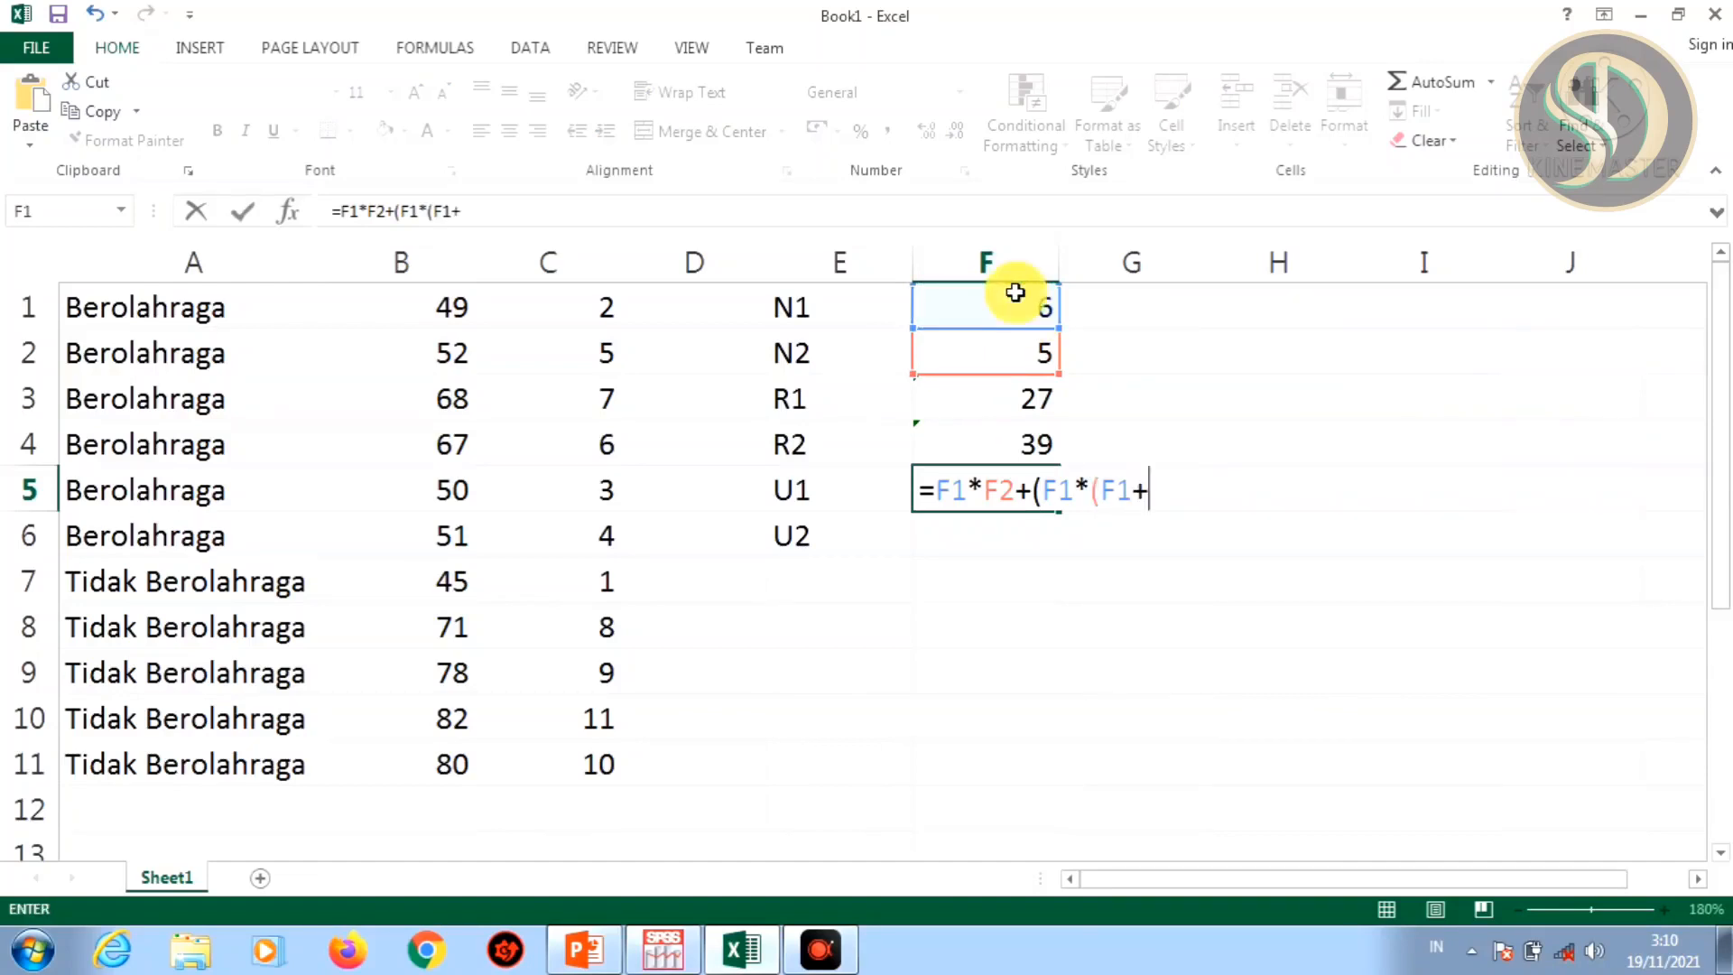
{"action": "type", "text": "1))/2-"}
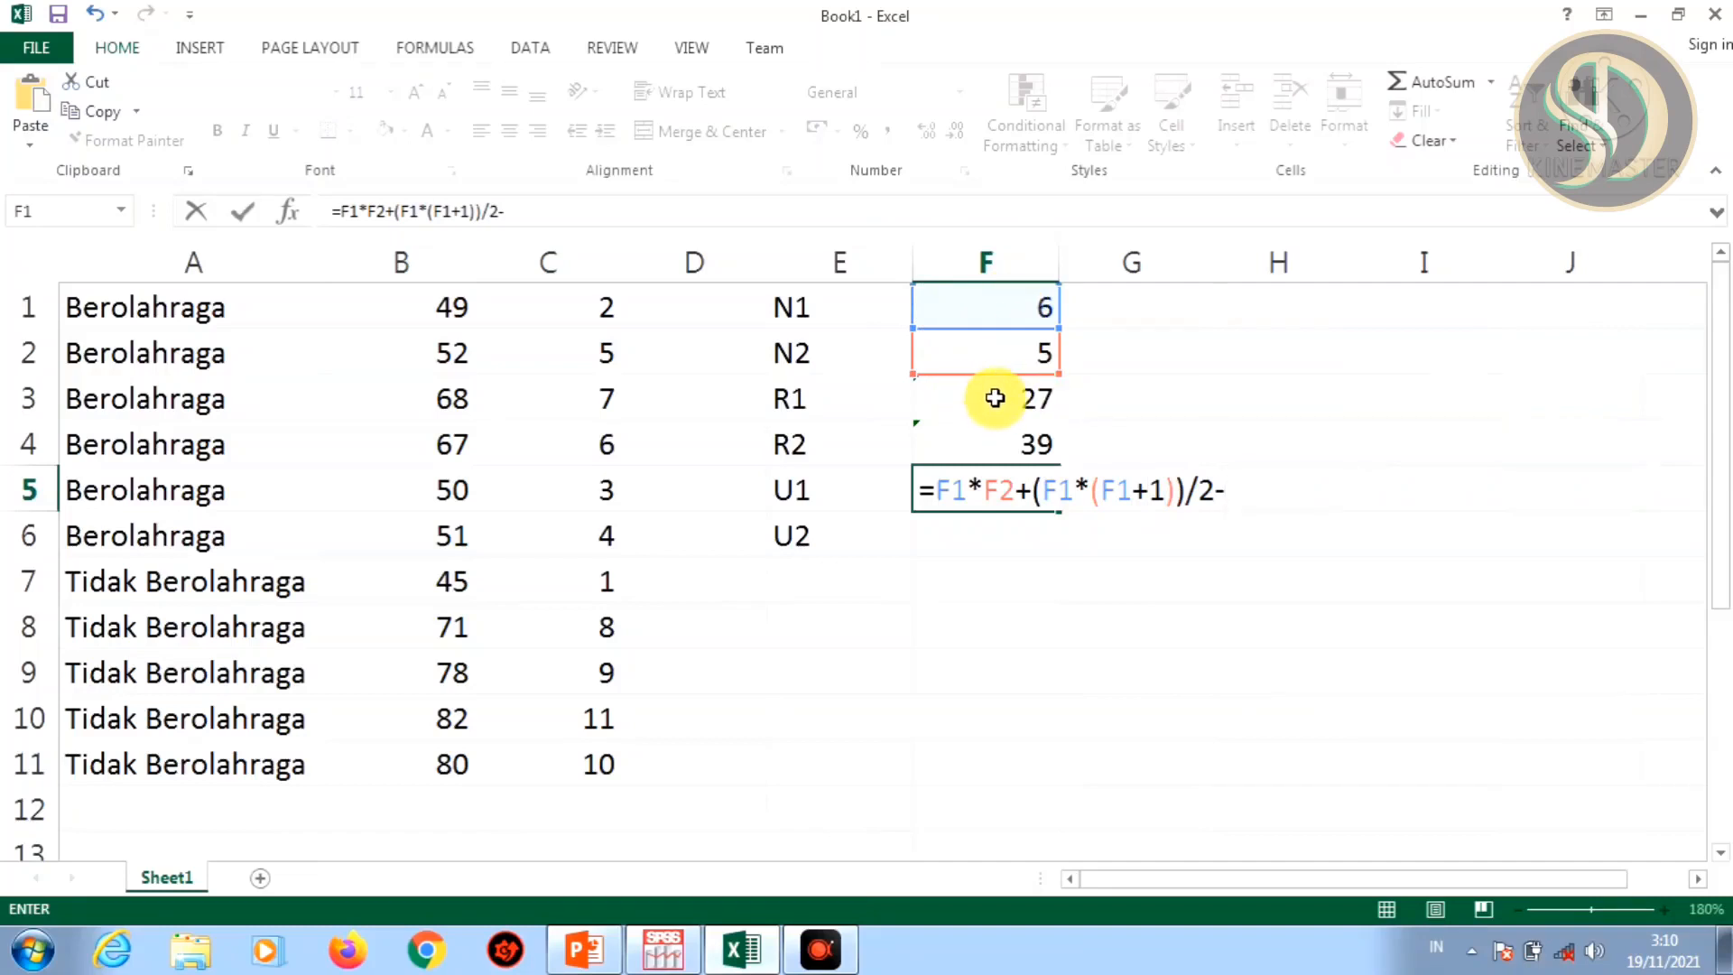
{"action": "left_click", "coordinate": [963, 396]}
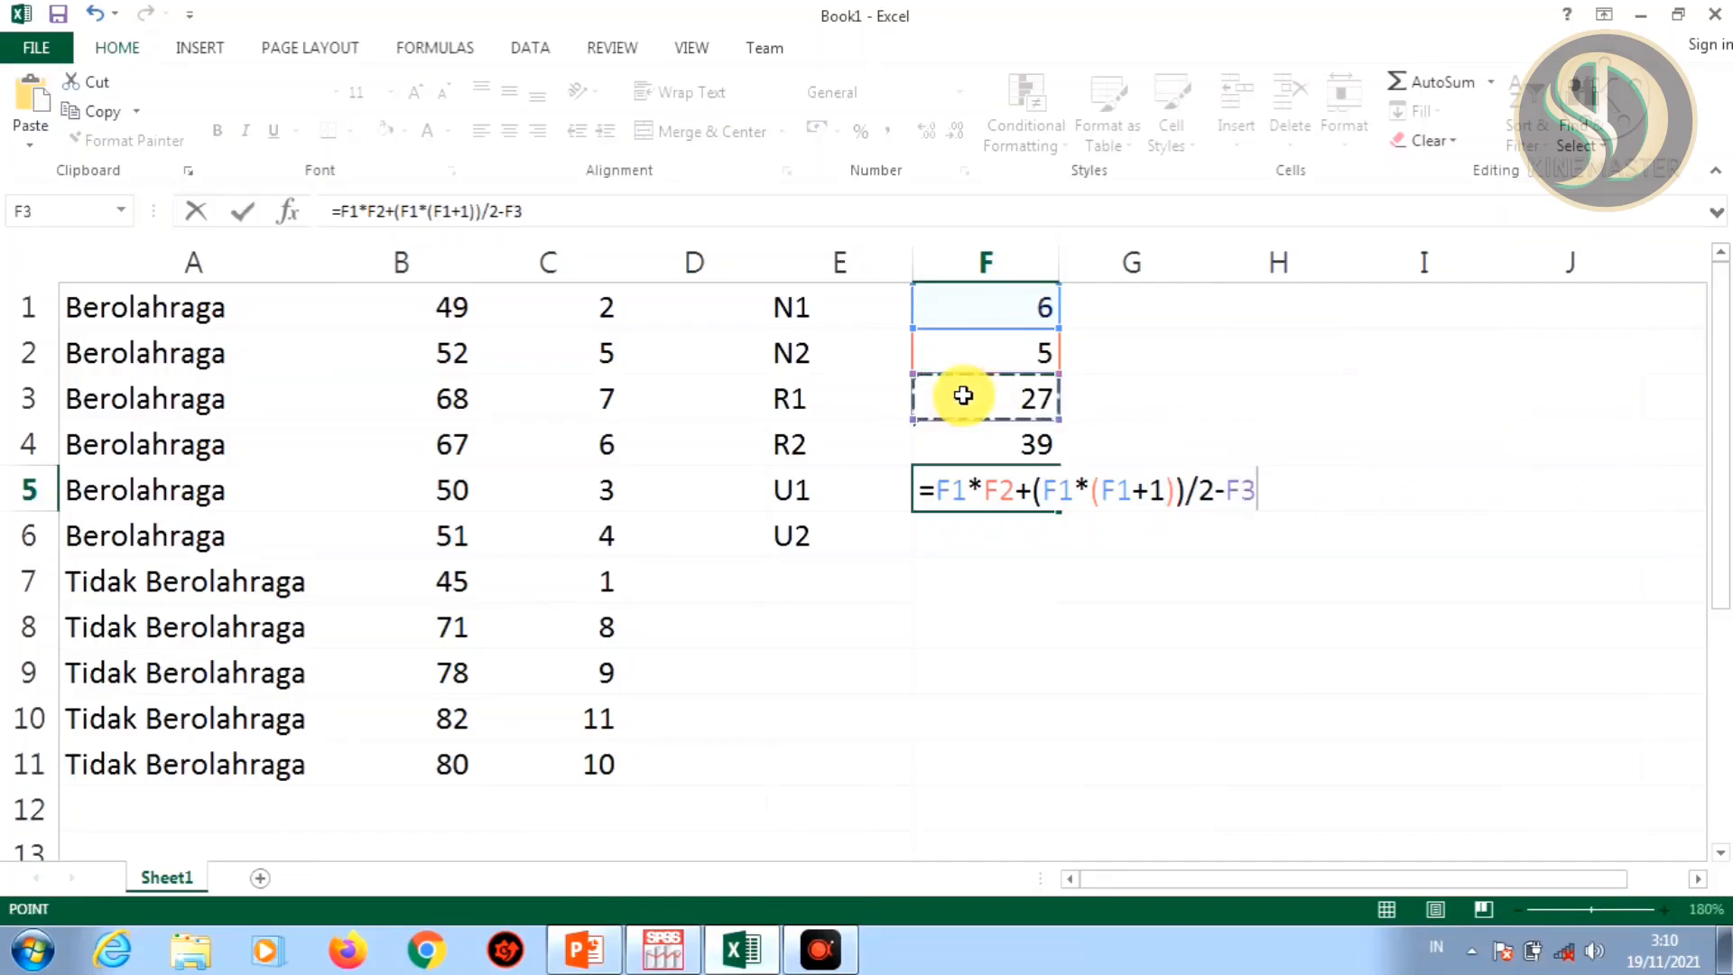
{"action": "key", "text": "Return"}
{"action": "key", "text": "Up"}
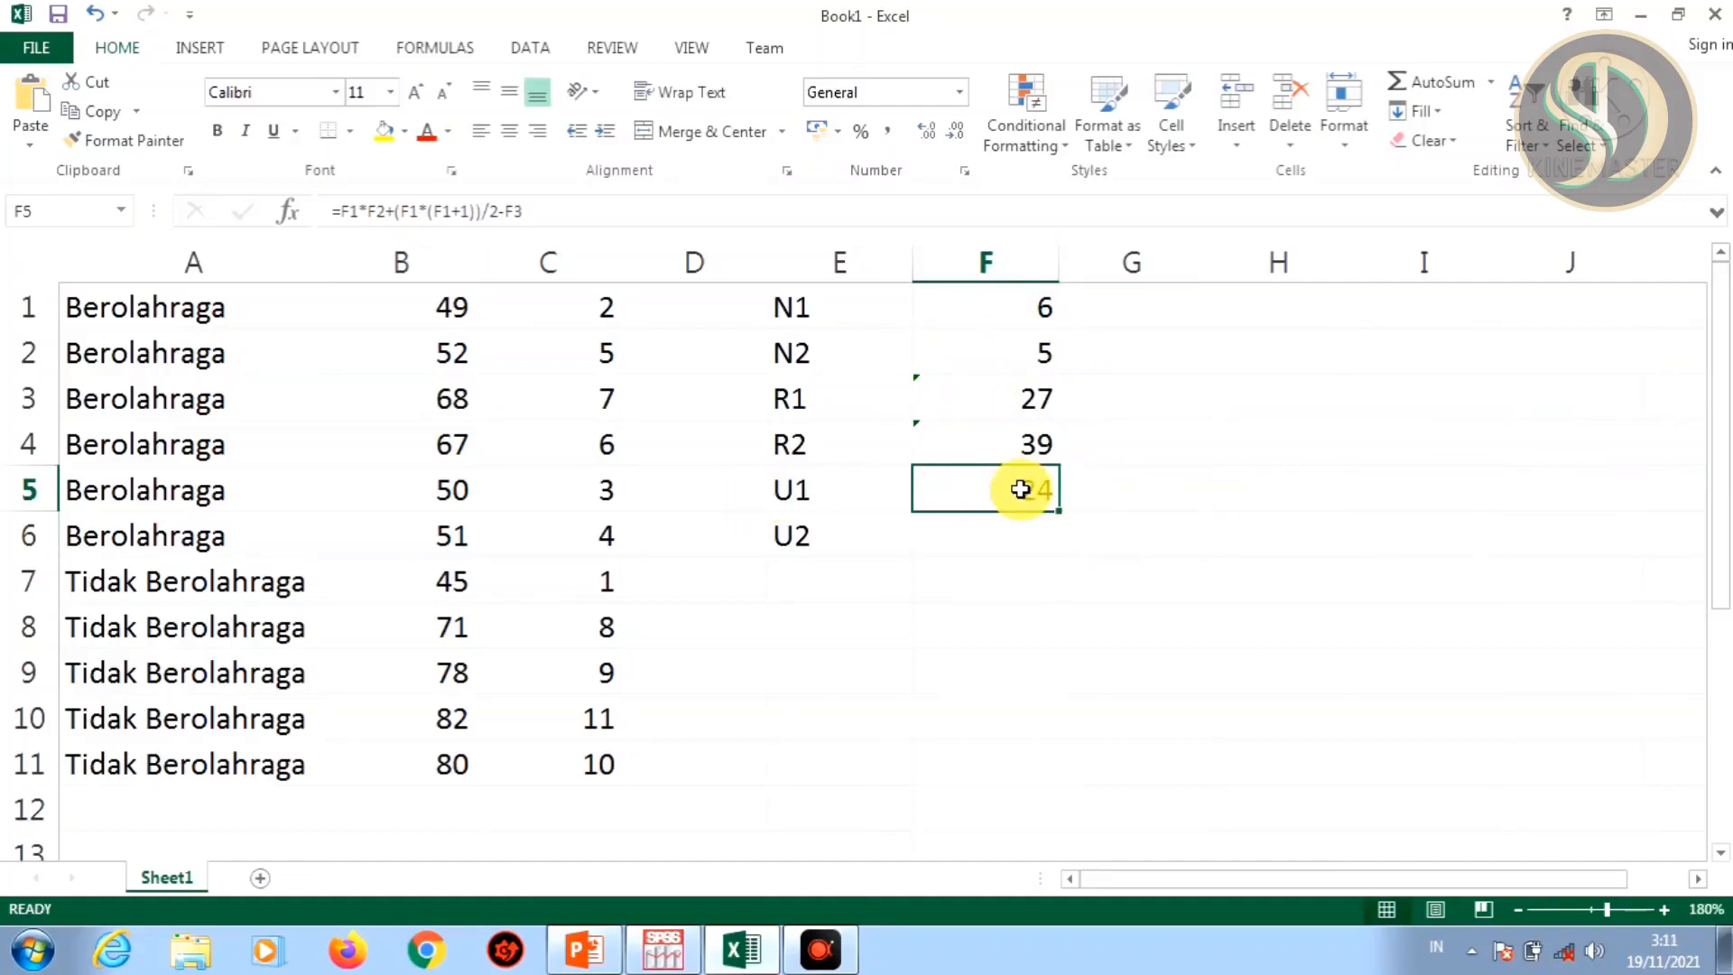
- Calculate U2 in cell F6 with the formula =F1*F2+(F2*(F2+1))/2-F4
{"action": "left_click", "coordinate": [975, 534]}
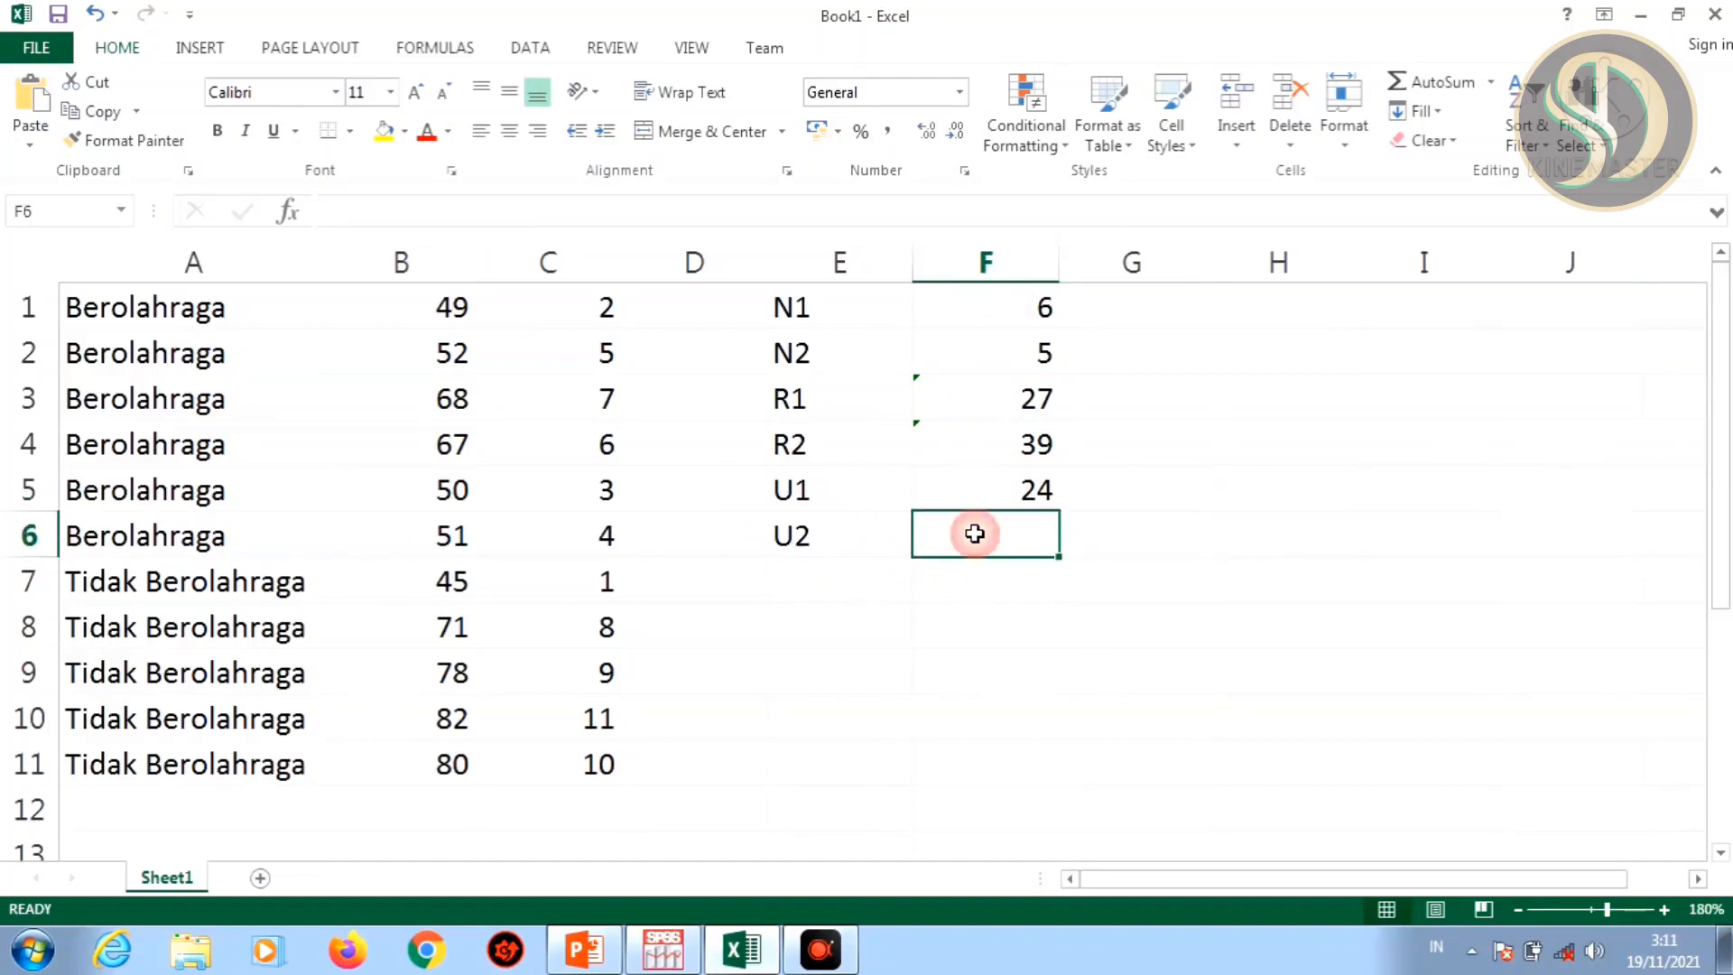
{"action": "type", "text": "="}
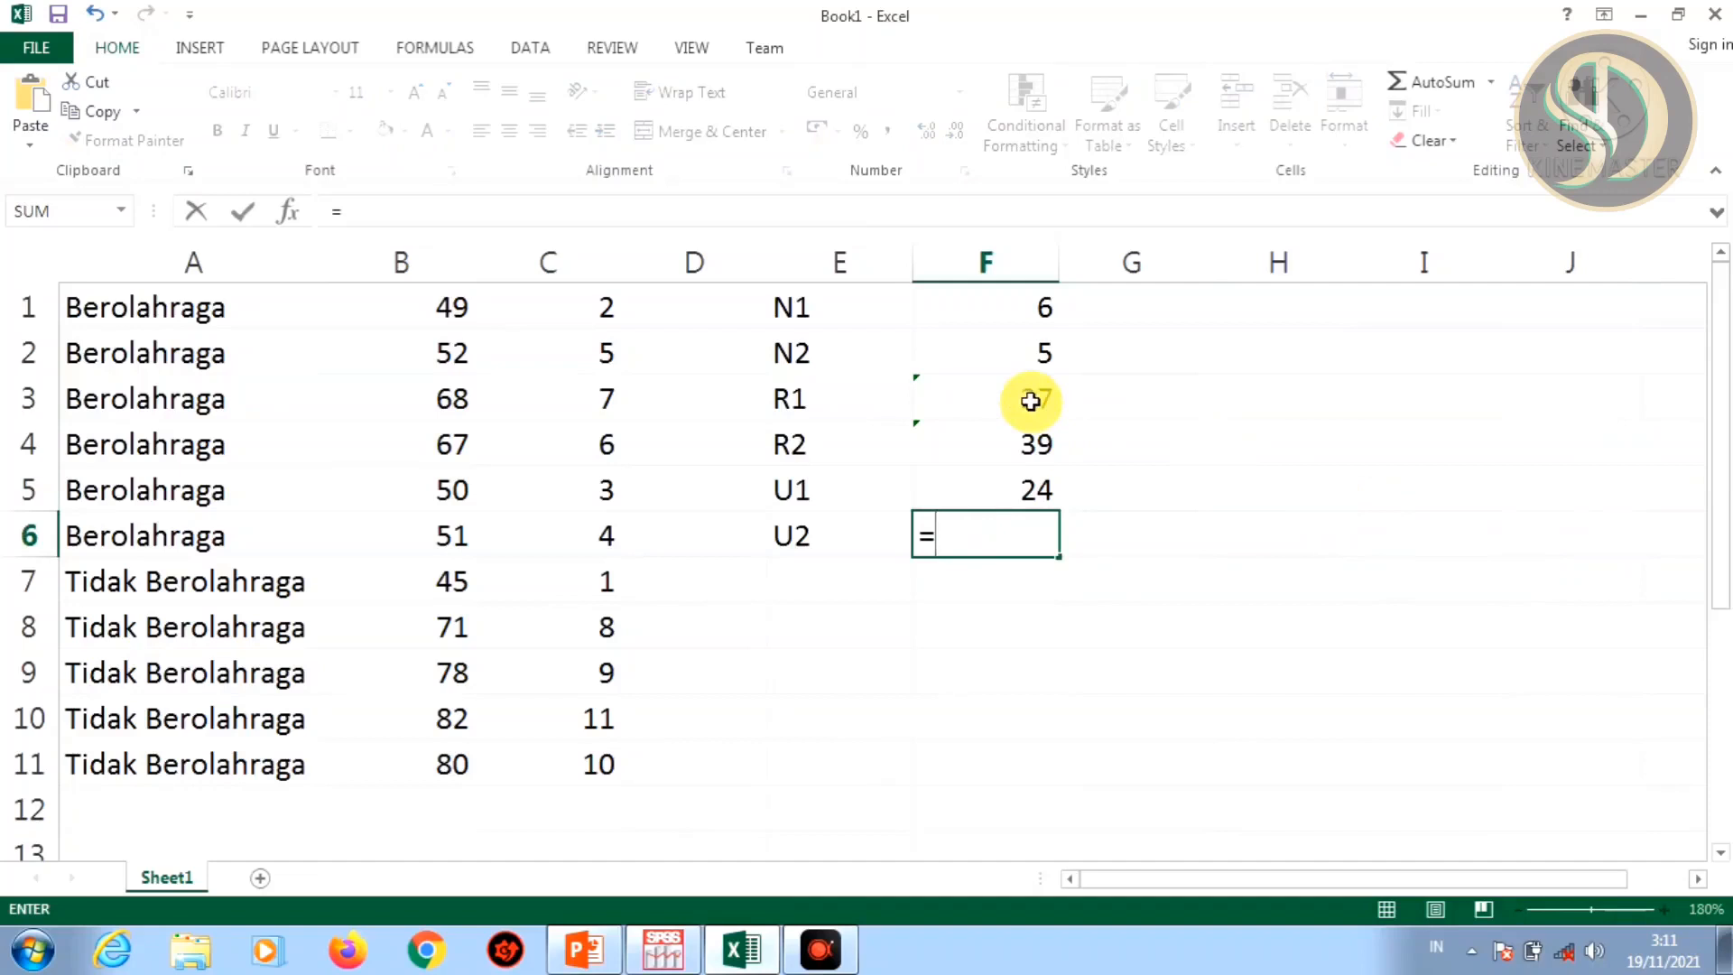
{"action": "left_click", "coordinate": [976, 305]}
{"action": "type", "text": "*"}
{"action": "left_click", "coordinate": [976, 350]}
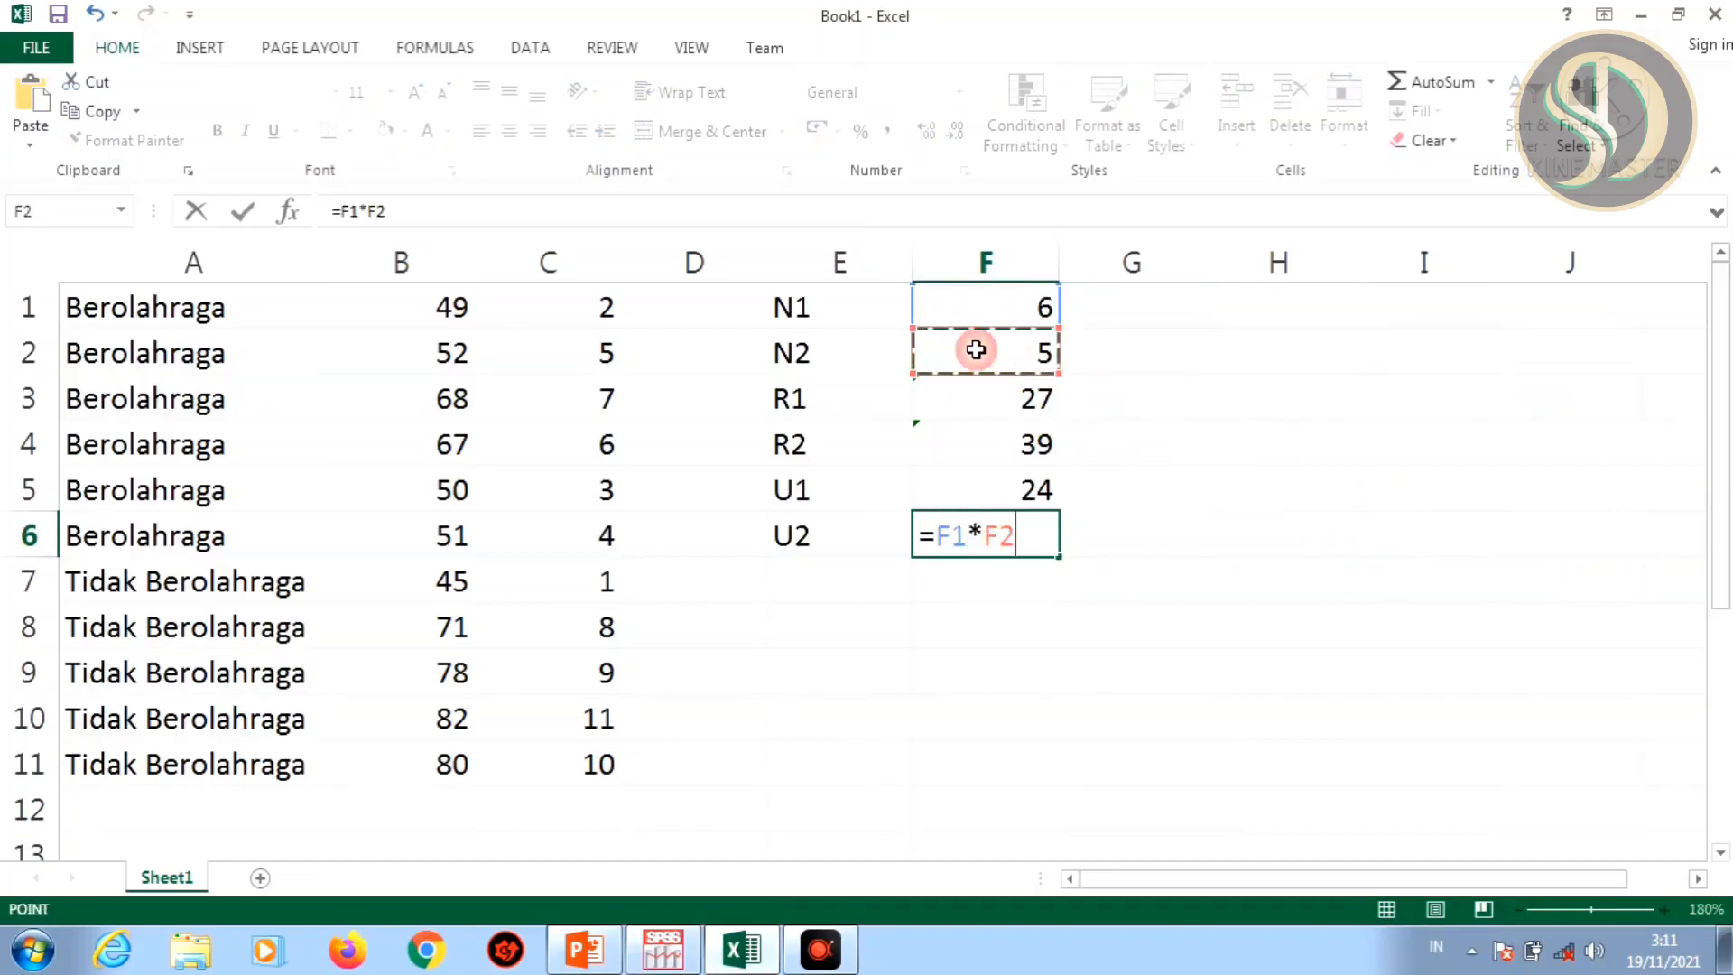
{"action": "type", "text": "+"}
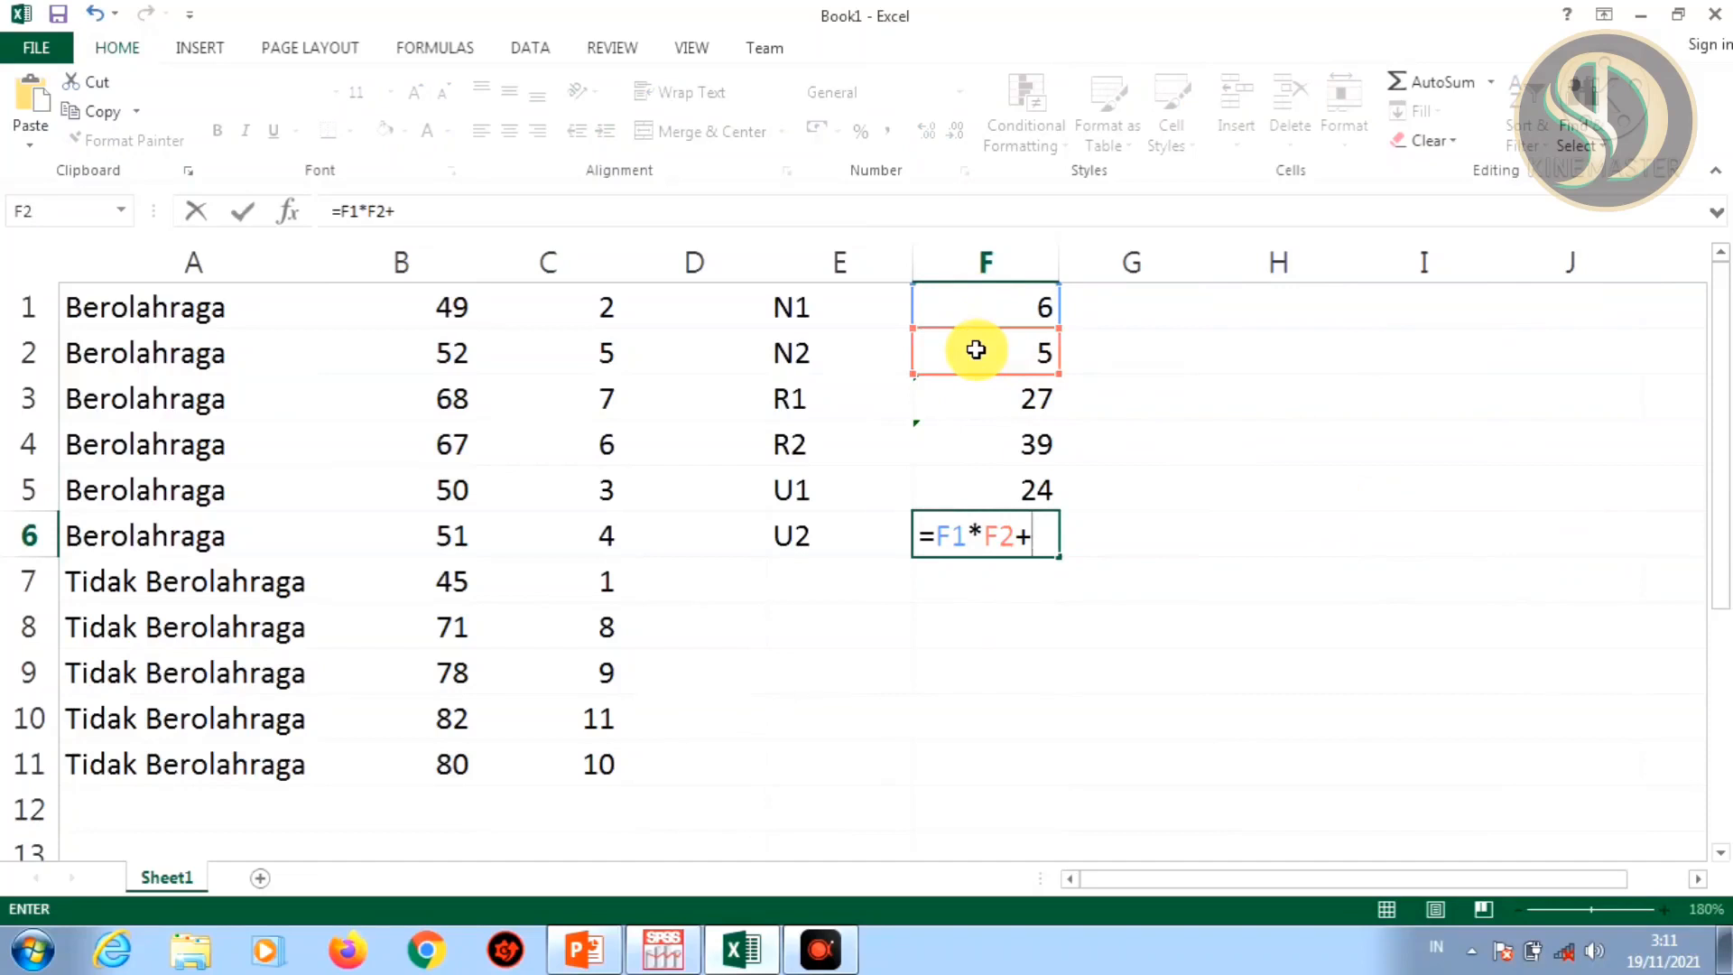
{"action": "type", "text": "("}
{"action": "left_click", "coordinate": [1002, 353]}
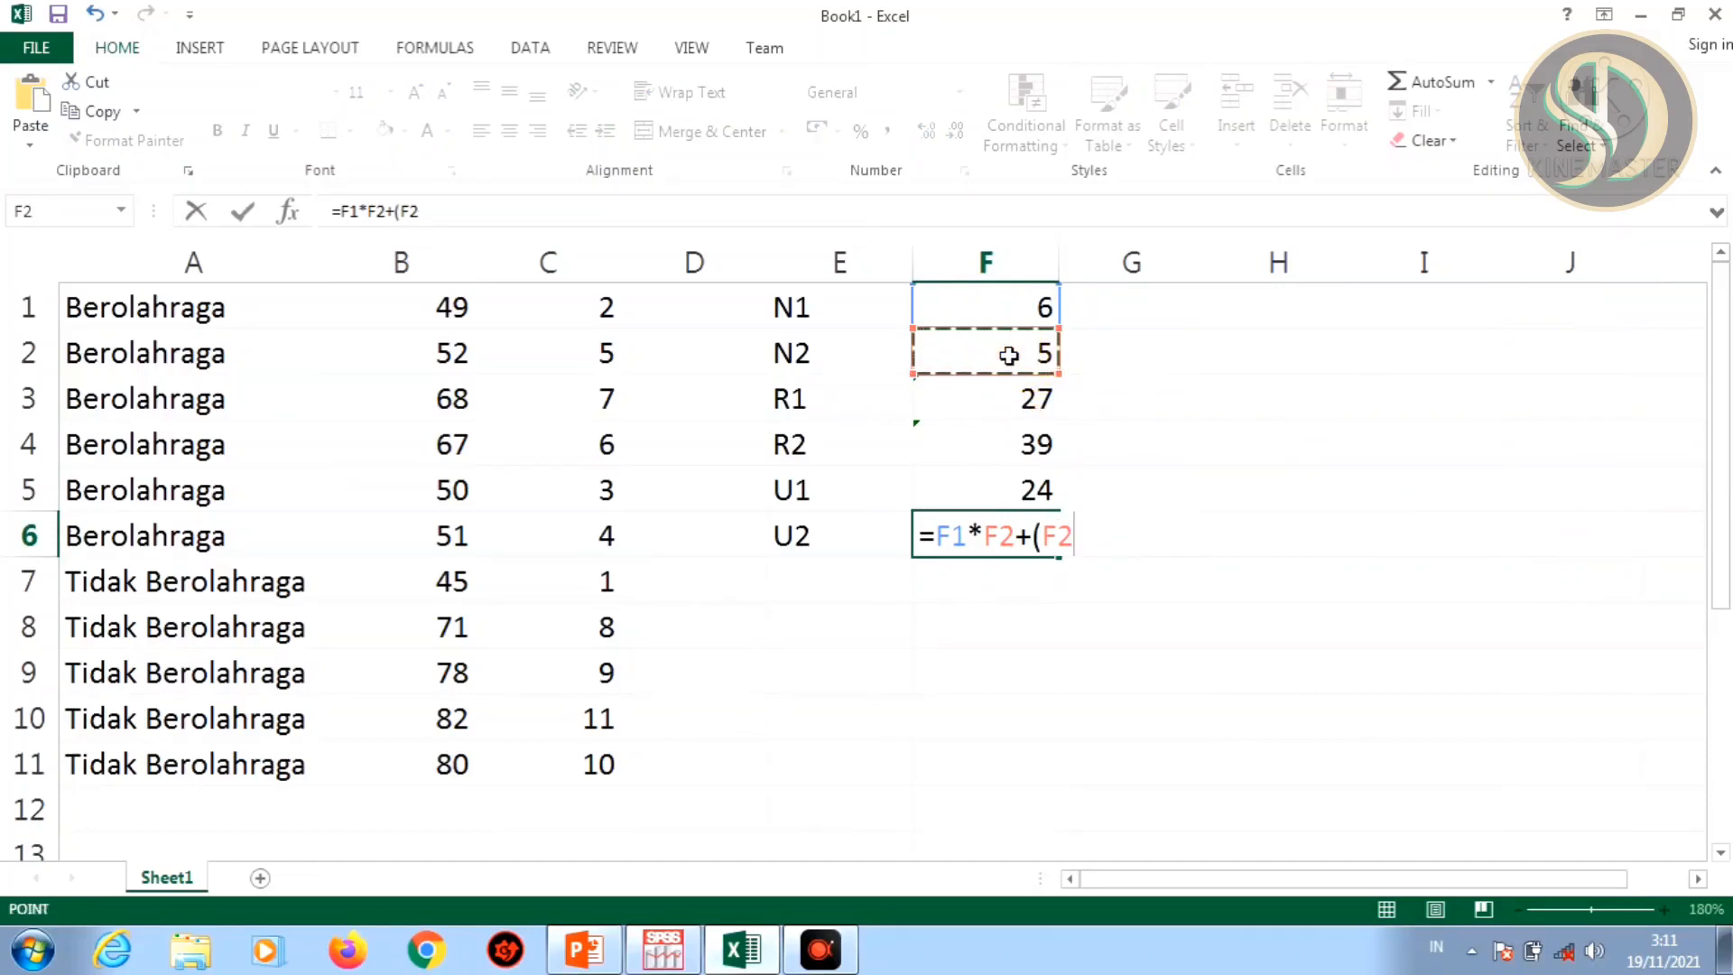
{"action": "left_click", "coordinate": [1009, 355]}
{"action": "type", "text": "*("}
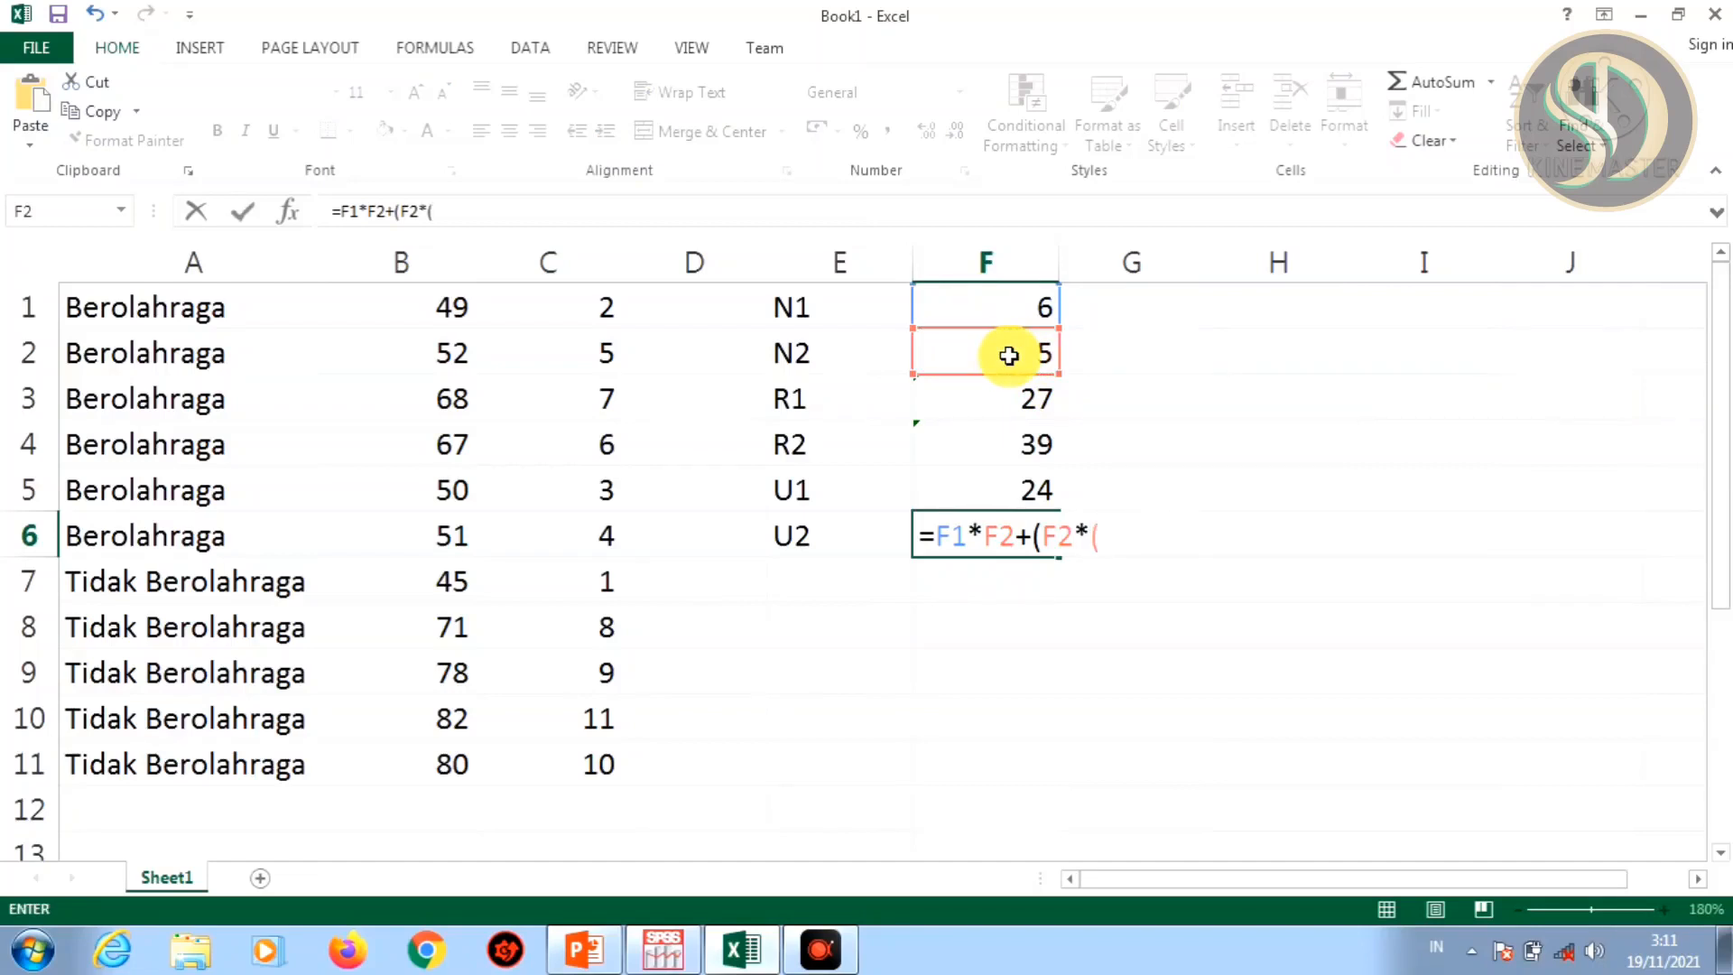
{"action": "left_click", "coordinate": [997, 353]}
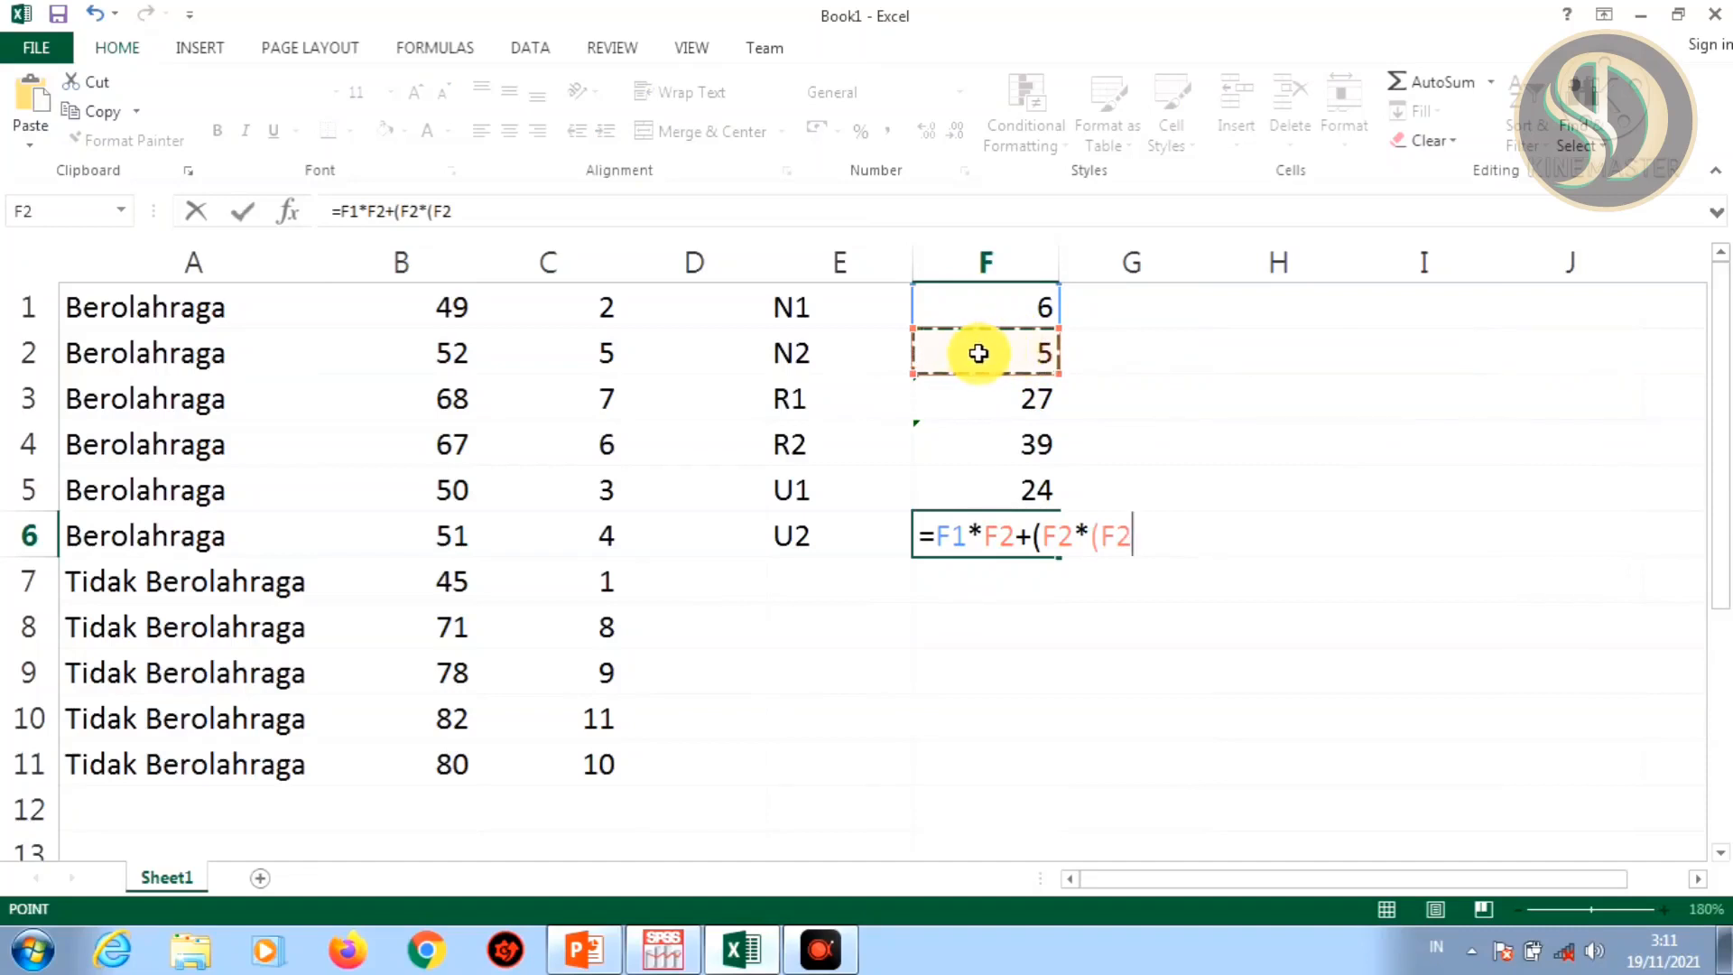
{"action": "type", "text": "+1"}
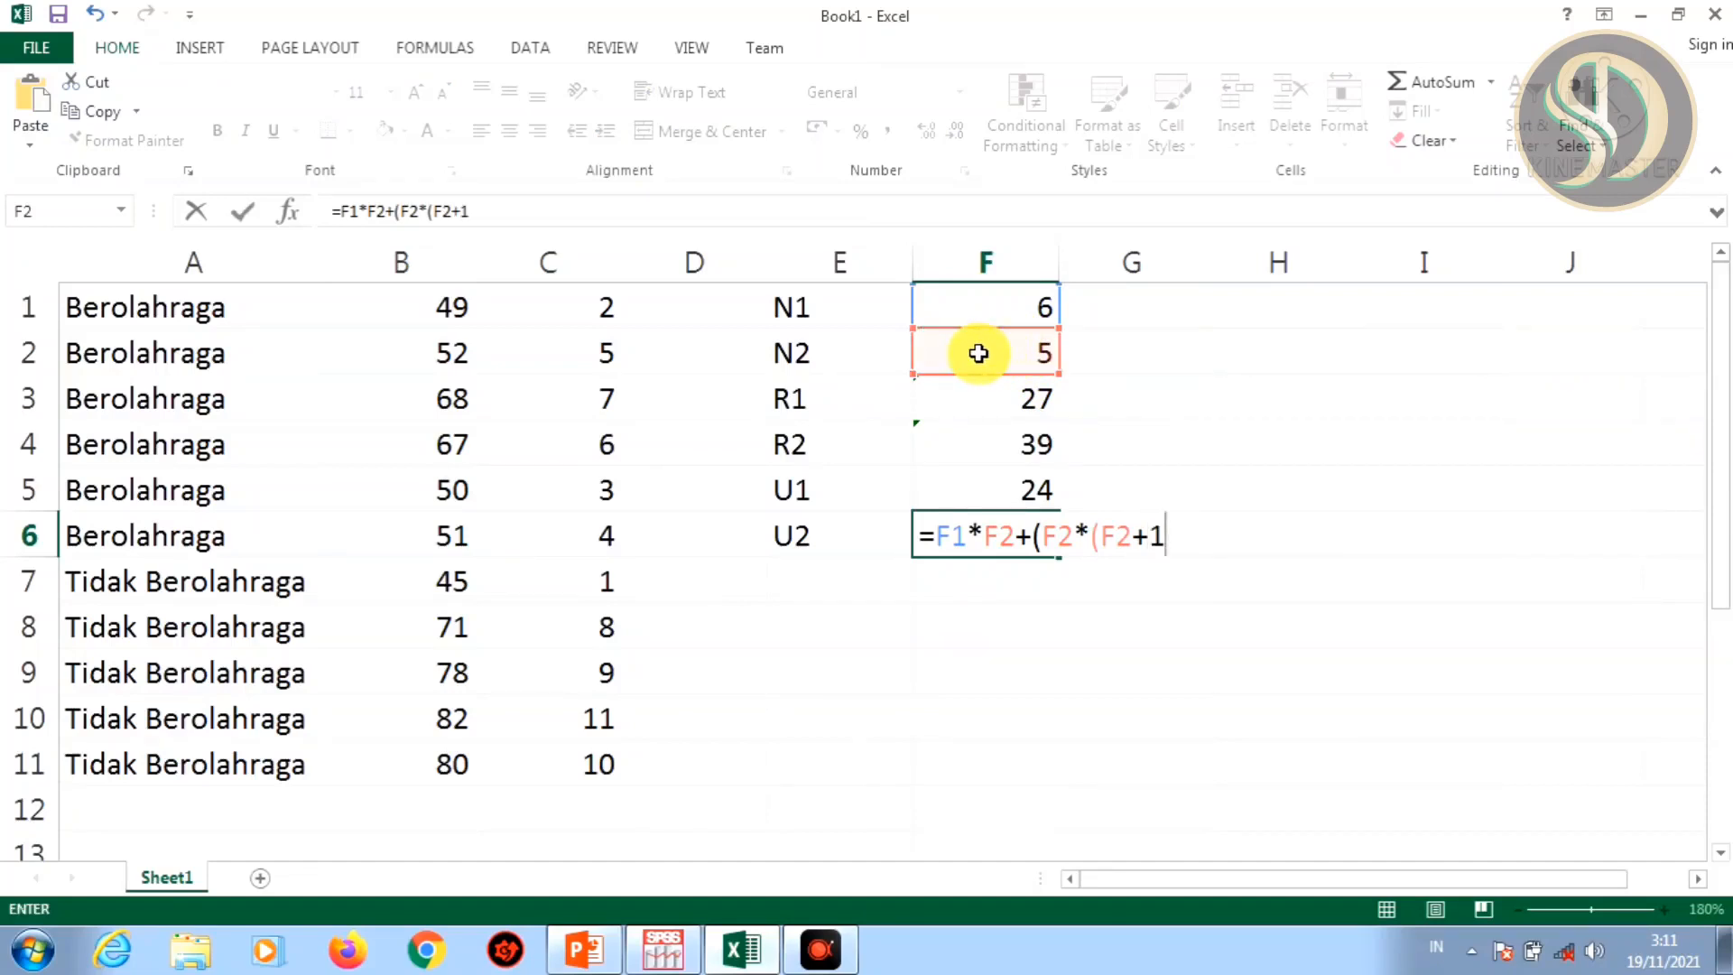
{"action": "type", "text": "))/2-"}
{"action": "left_click", "coordinate": [1010, 446]}
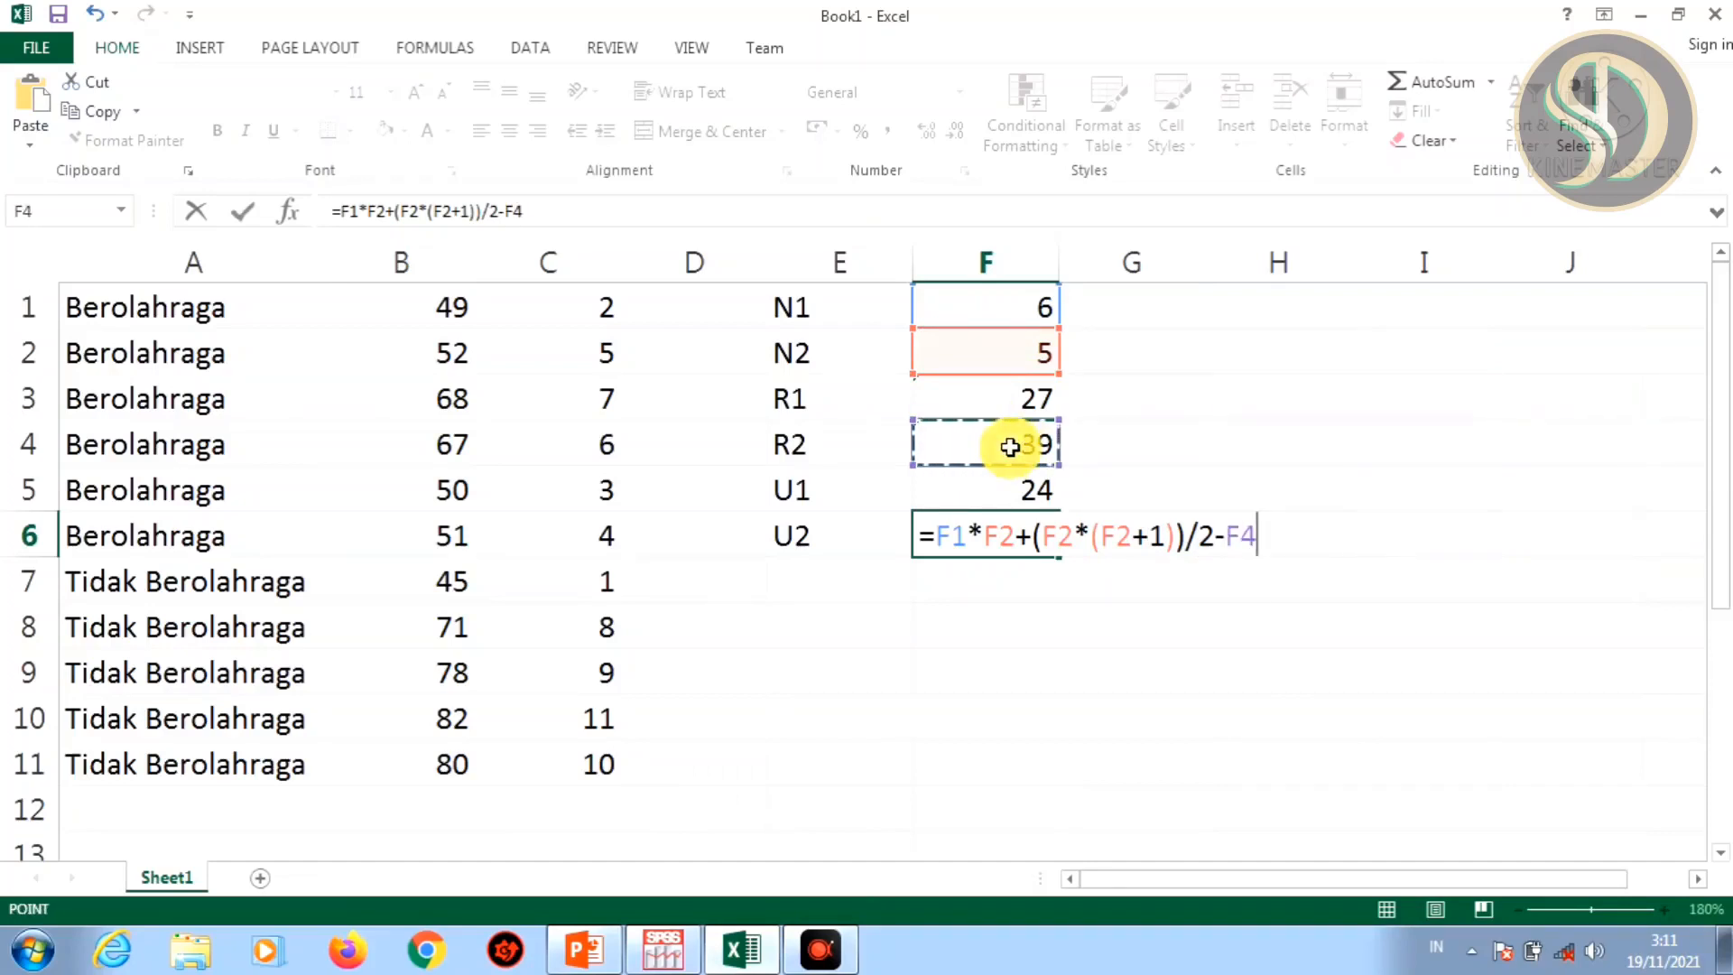
{"action": "key", "text": "Return"}
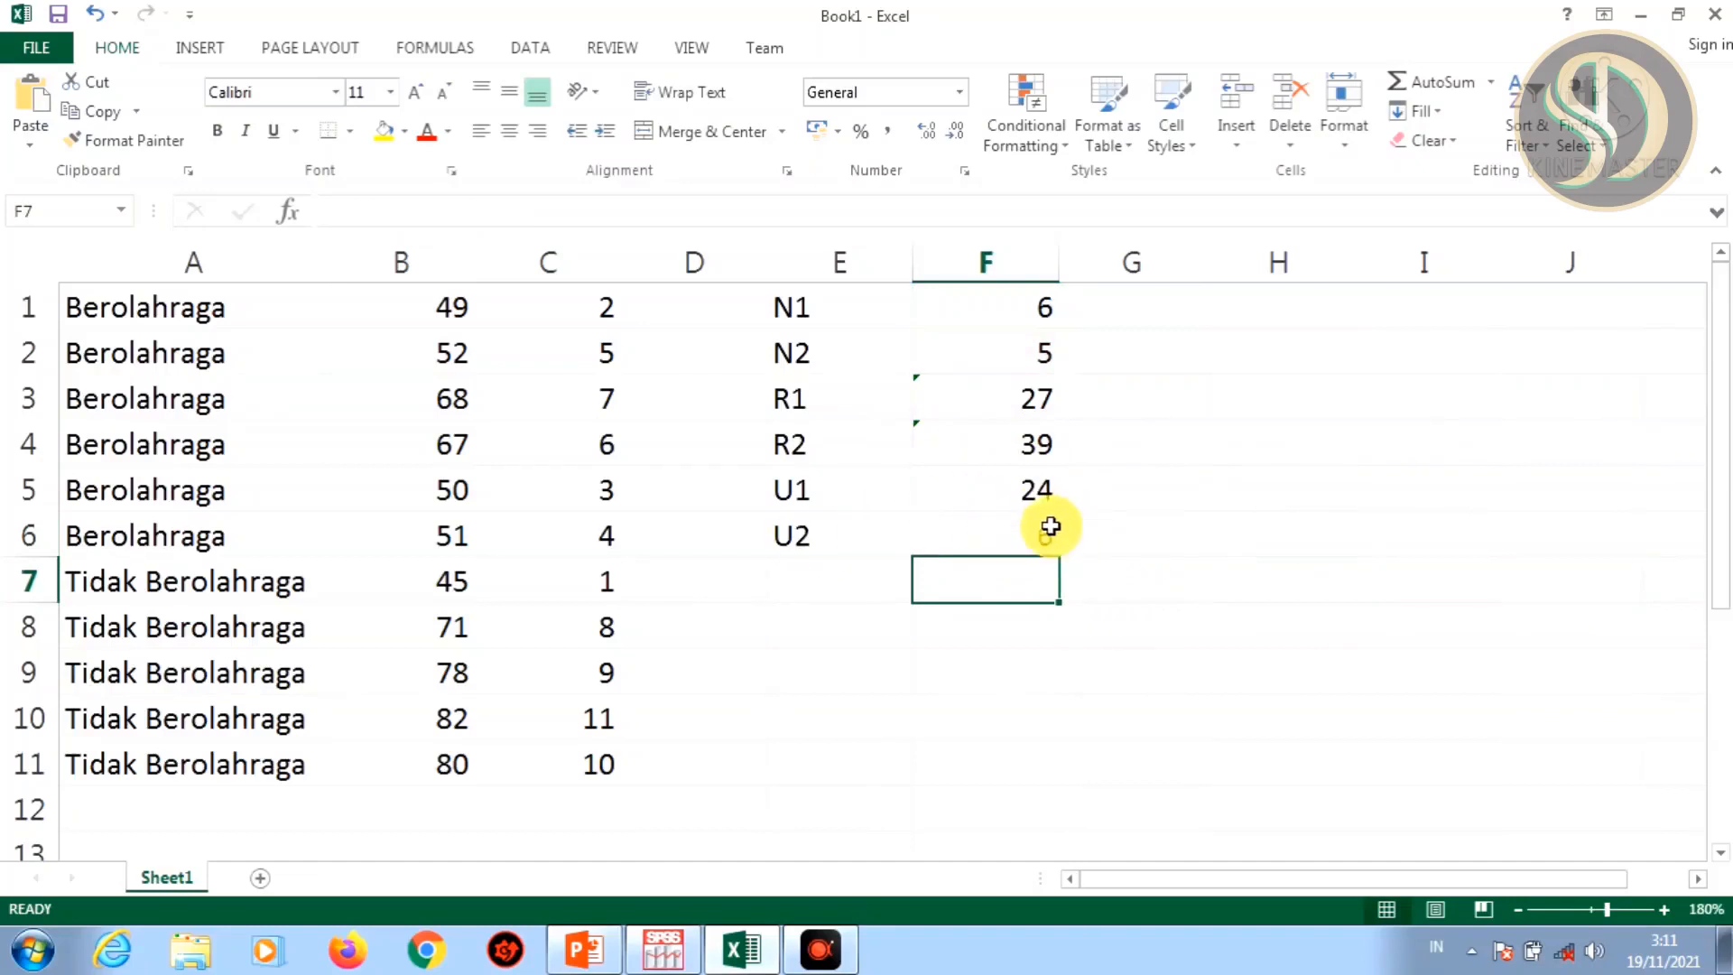
- Enter the label U in cell E7 and reference the U2 value beside it in F7 with =F6
{"action": "key", "text": "Left"}
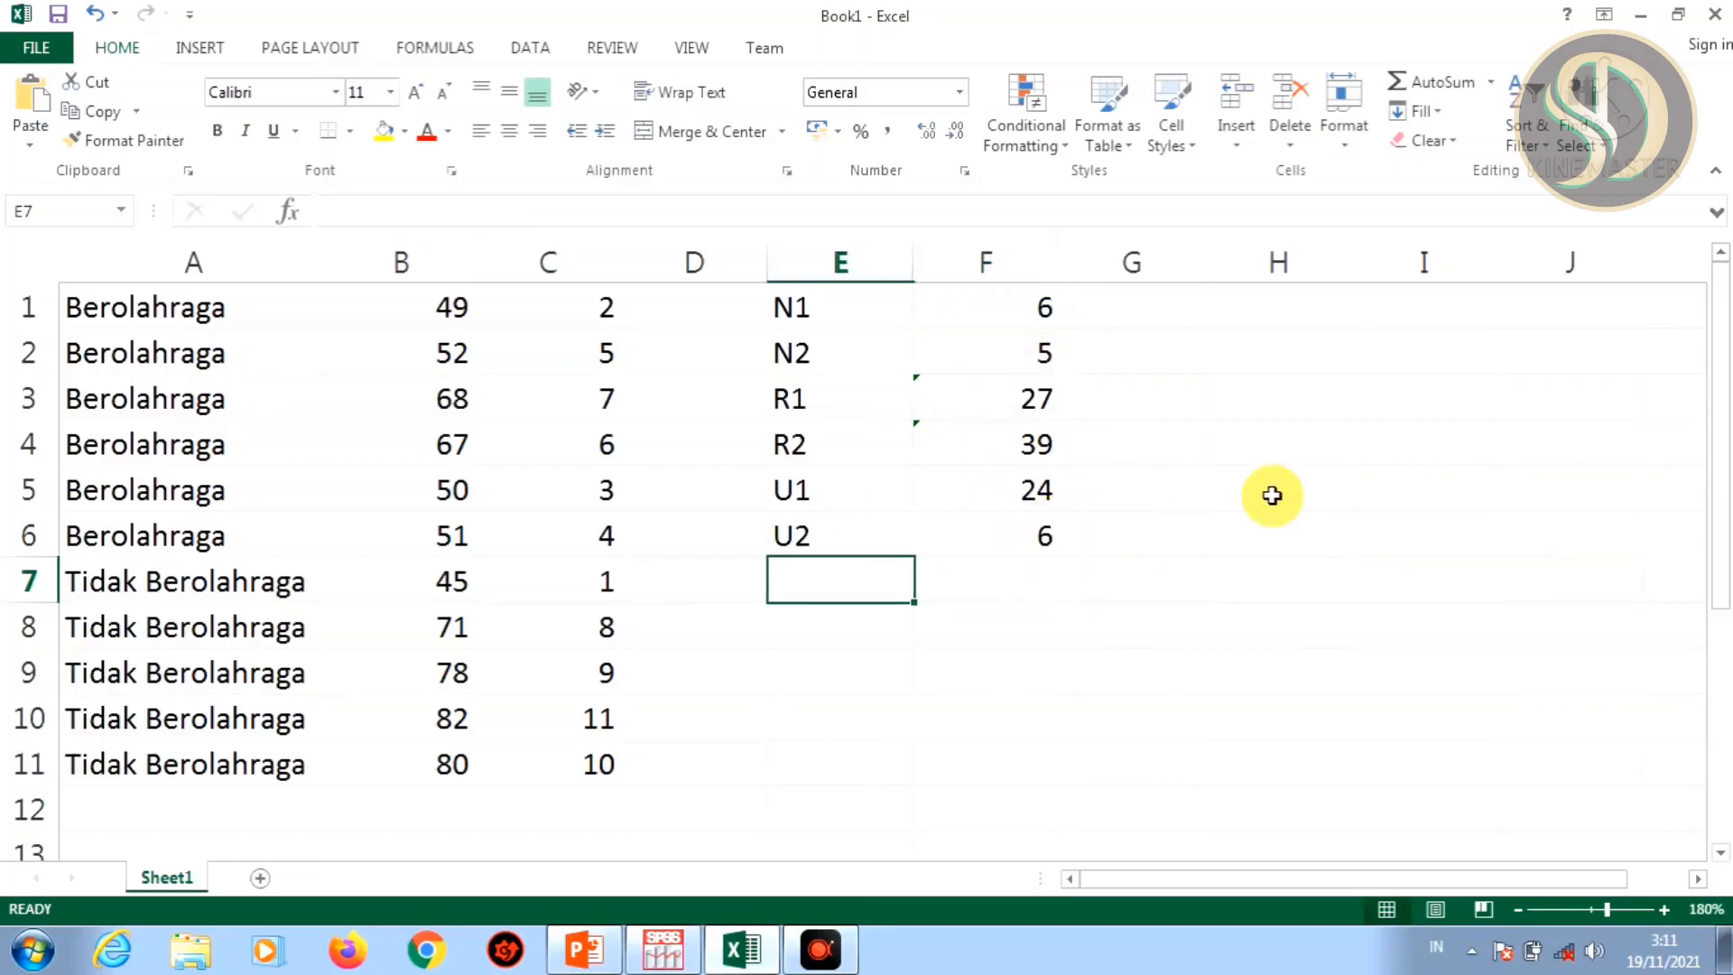
{"action": "type", "text": "U"}
{"action": "key", "text": "Return"}
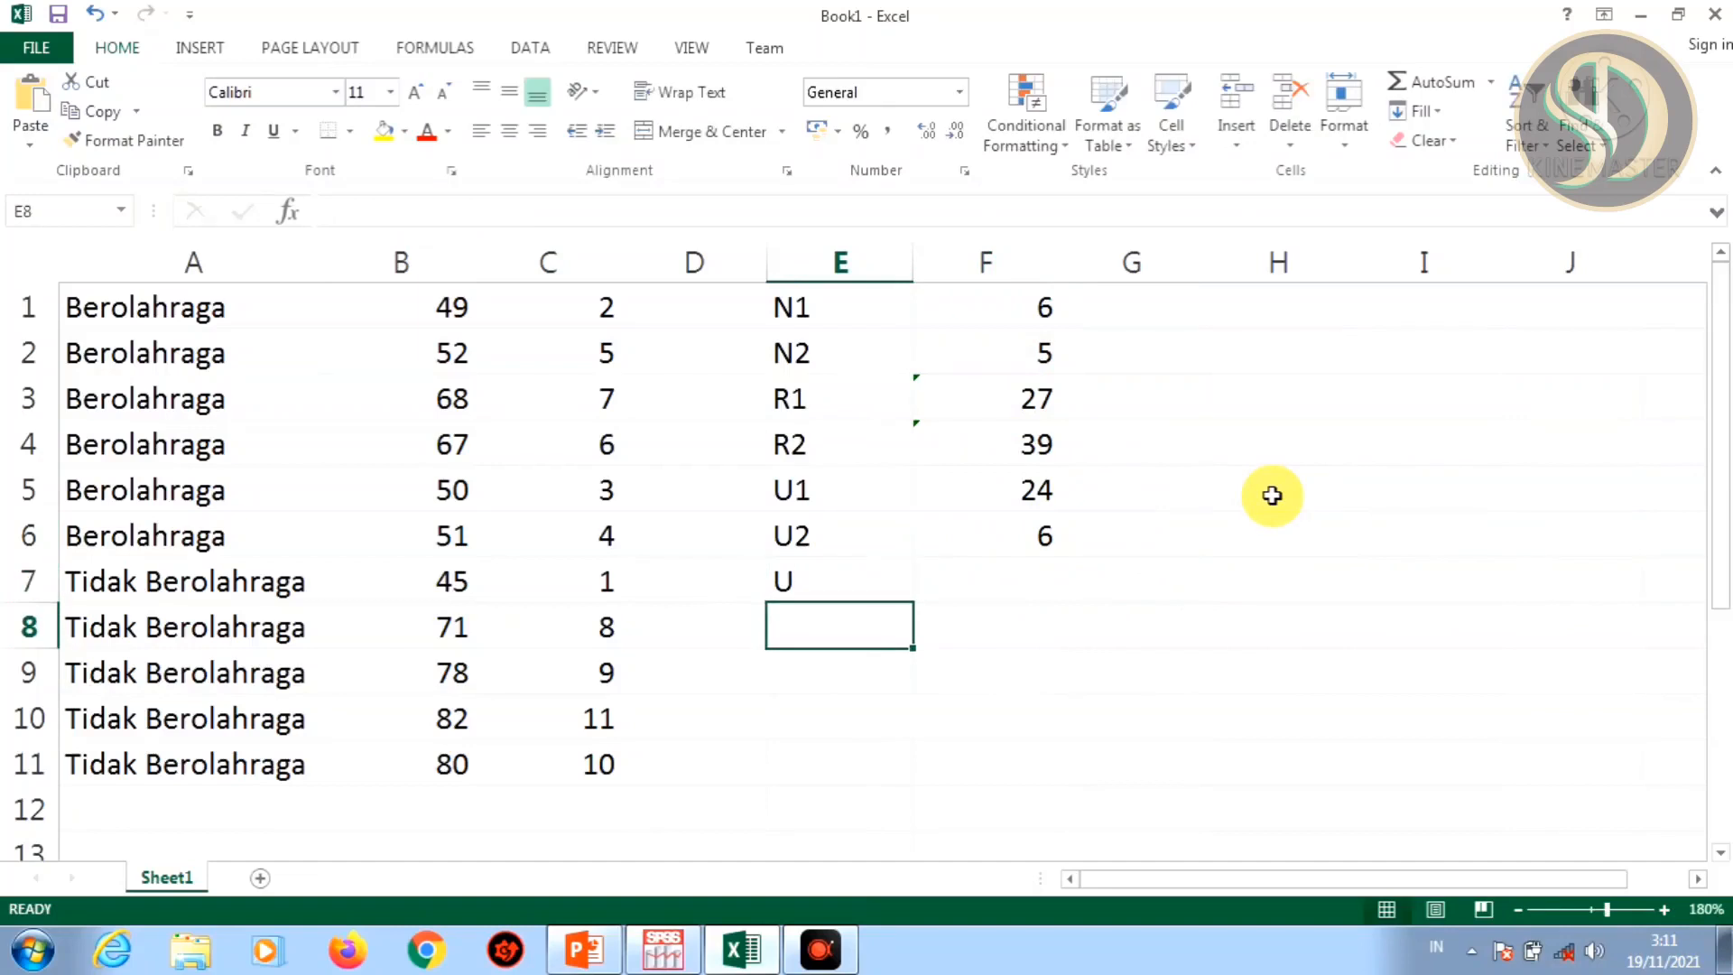
{"action": "key", "text": "Up"}
{"action": "key", "text": "Right"}
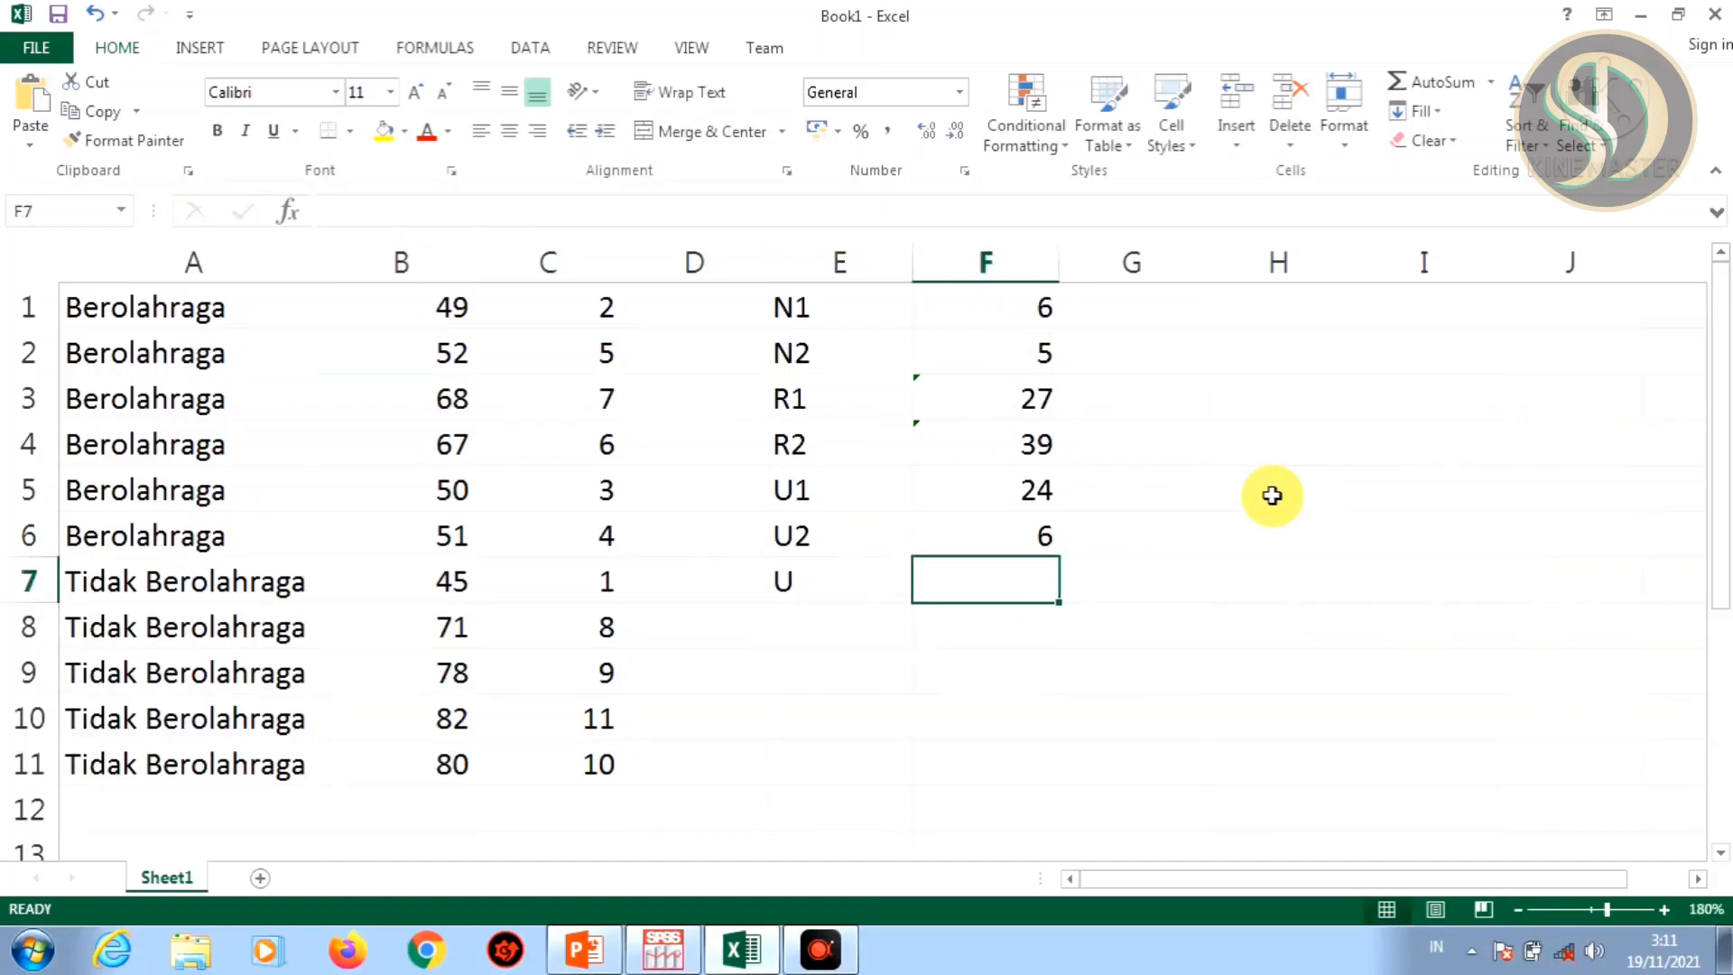
{"action": "type", "text": "="}
{"action": "key", "text": "Up"}
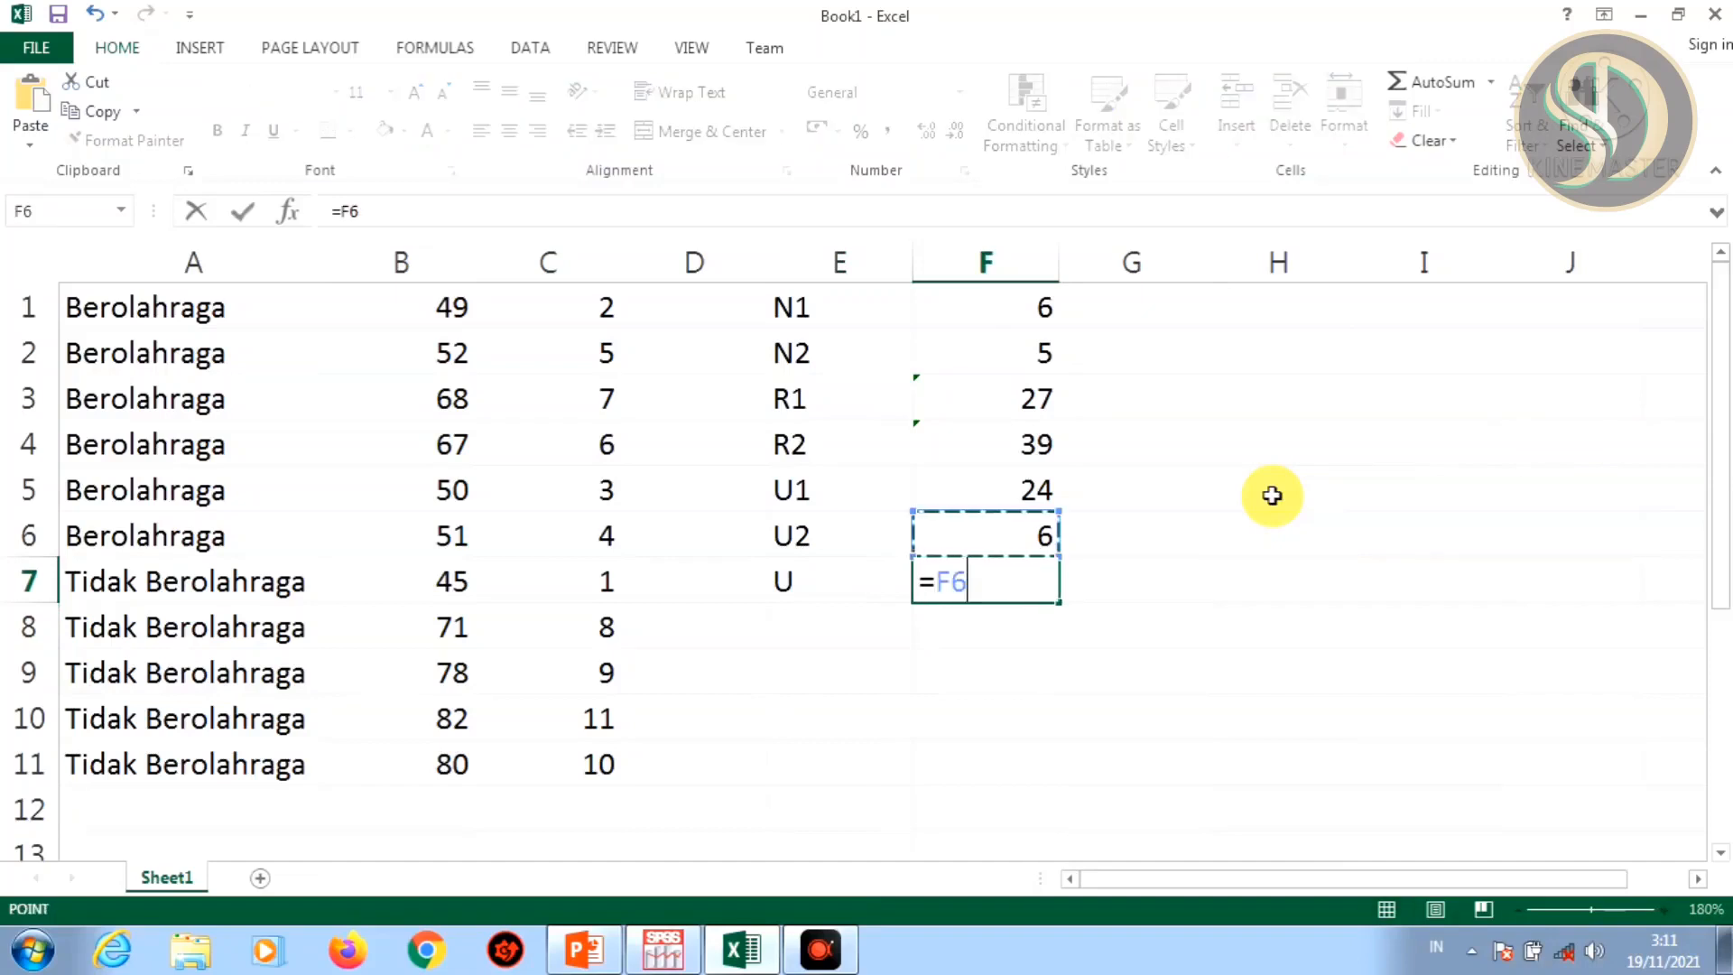
{"action": "key", "text": "Return"}
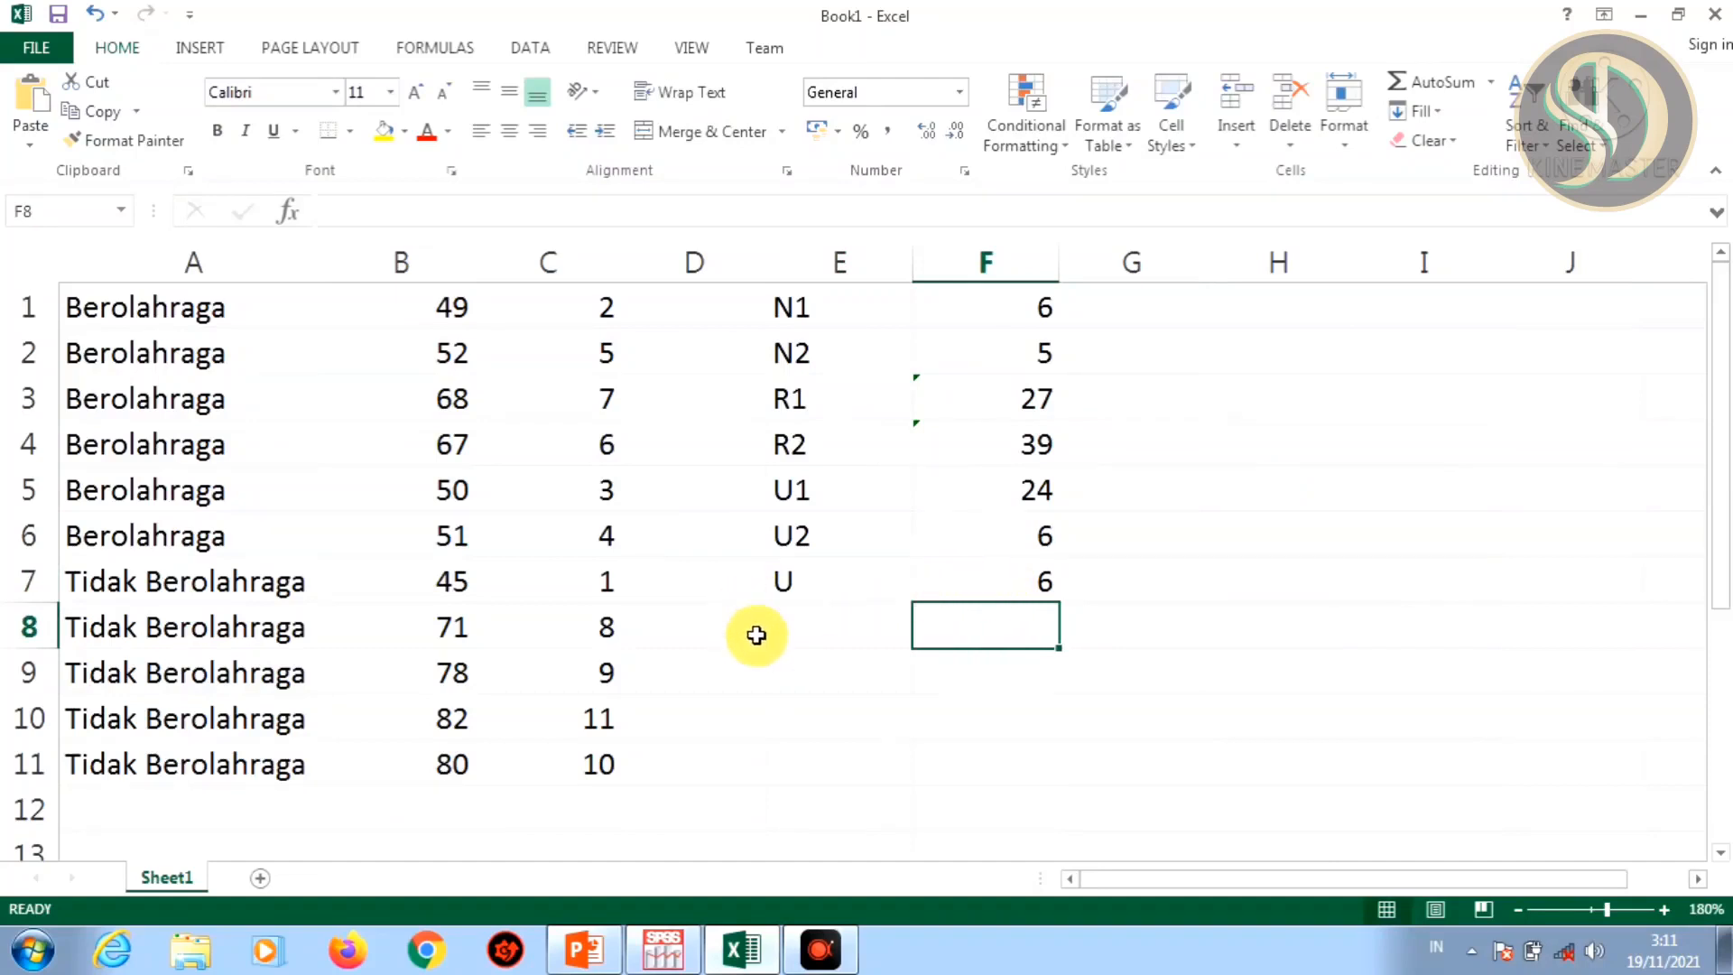
- Enter the label Z in cell E8 below the U label
{"action": "left_click", "coordinate": [817, 623]}
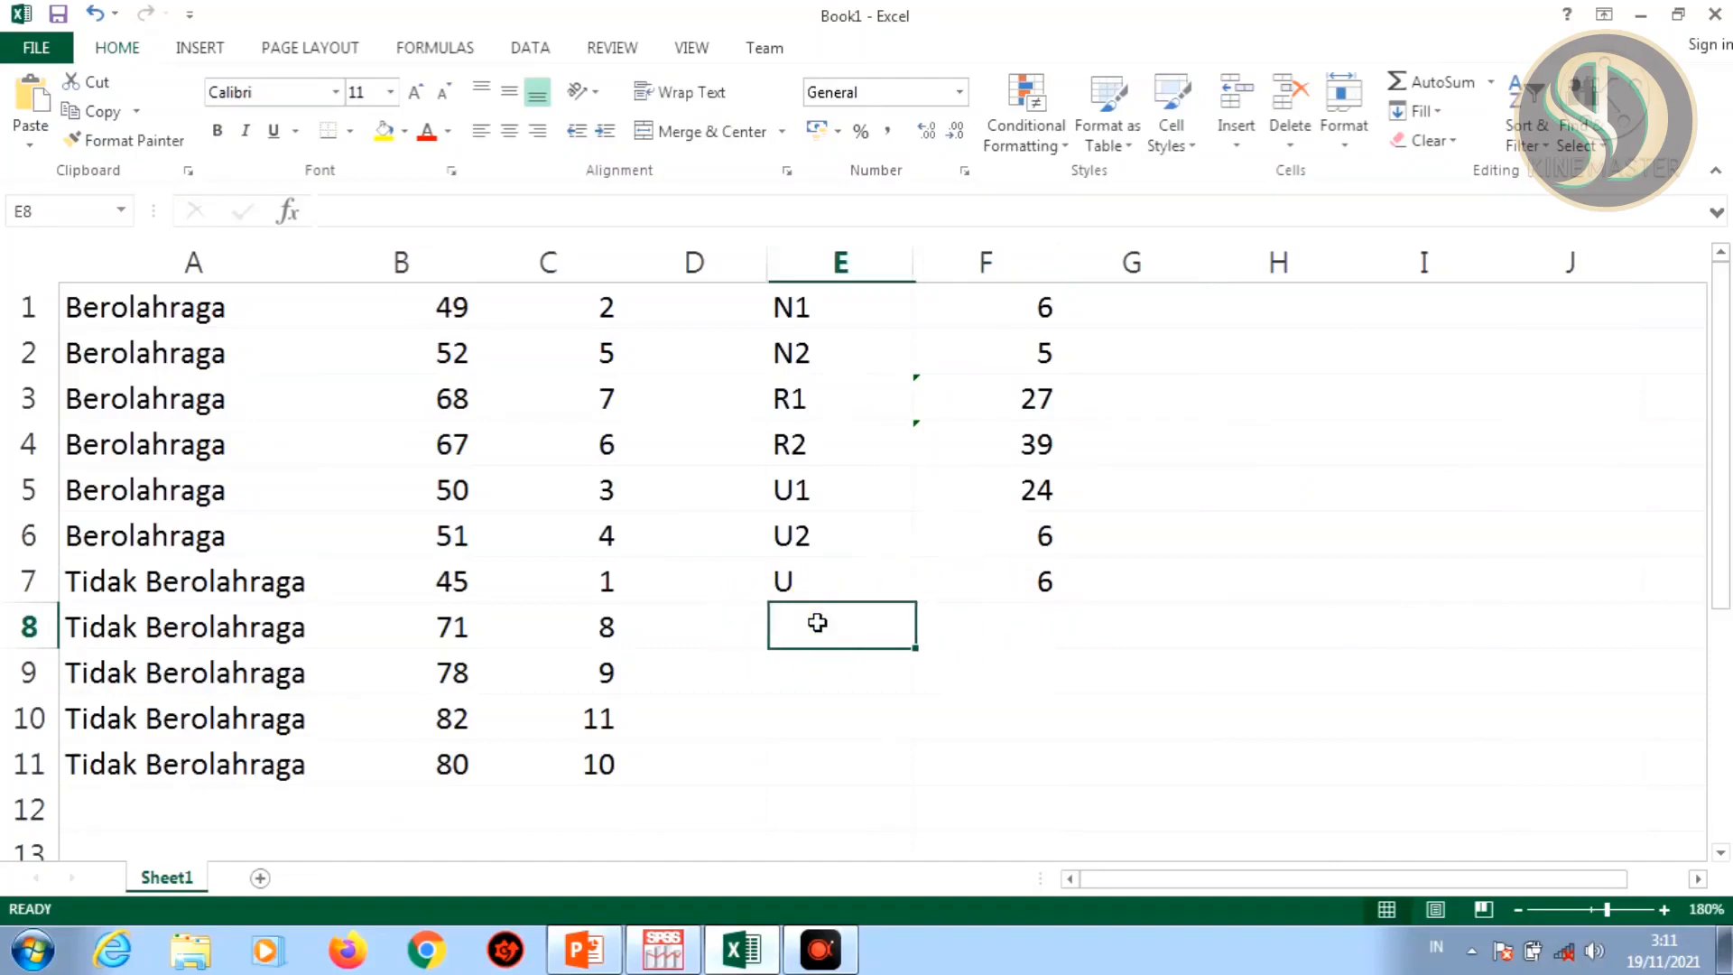
{"action": "type", "text": "Z"}
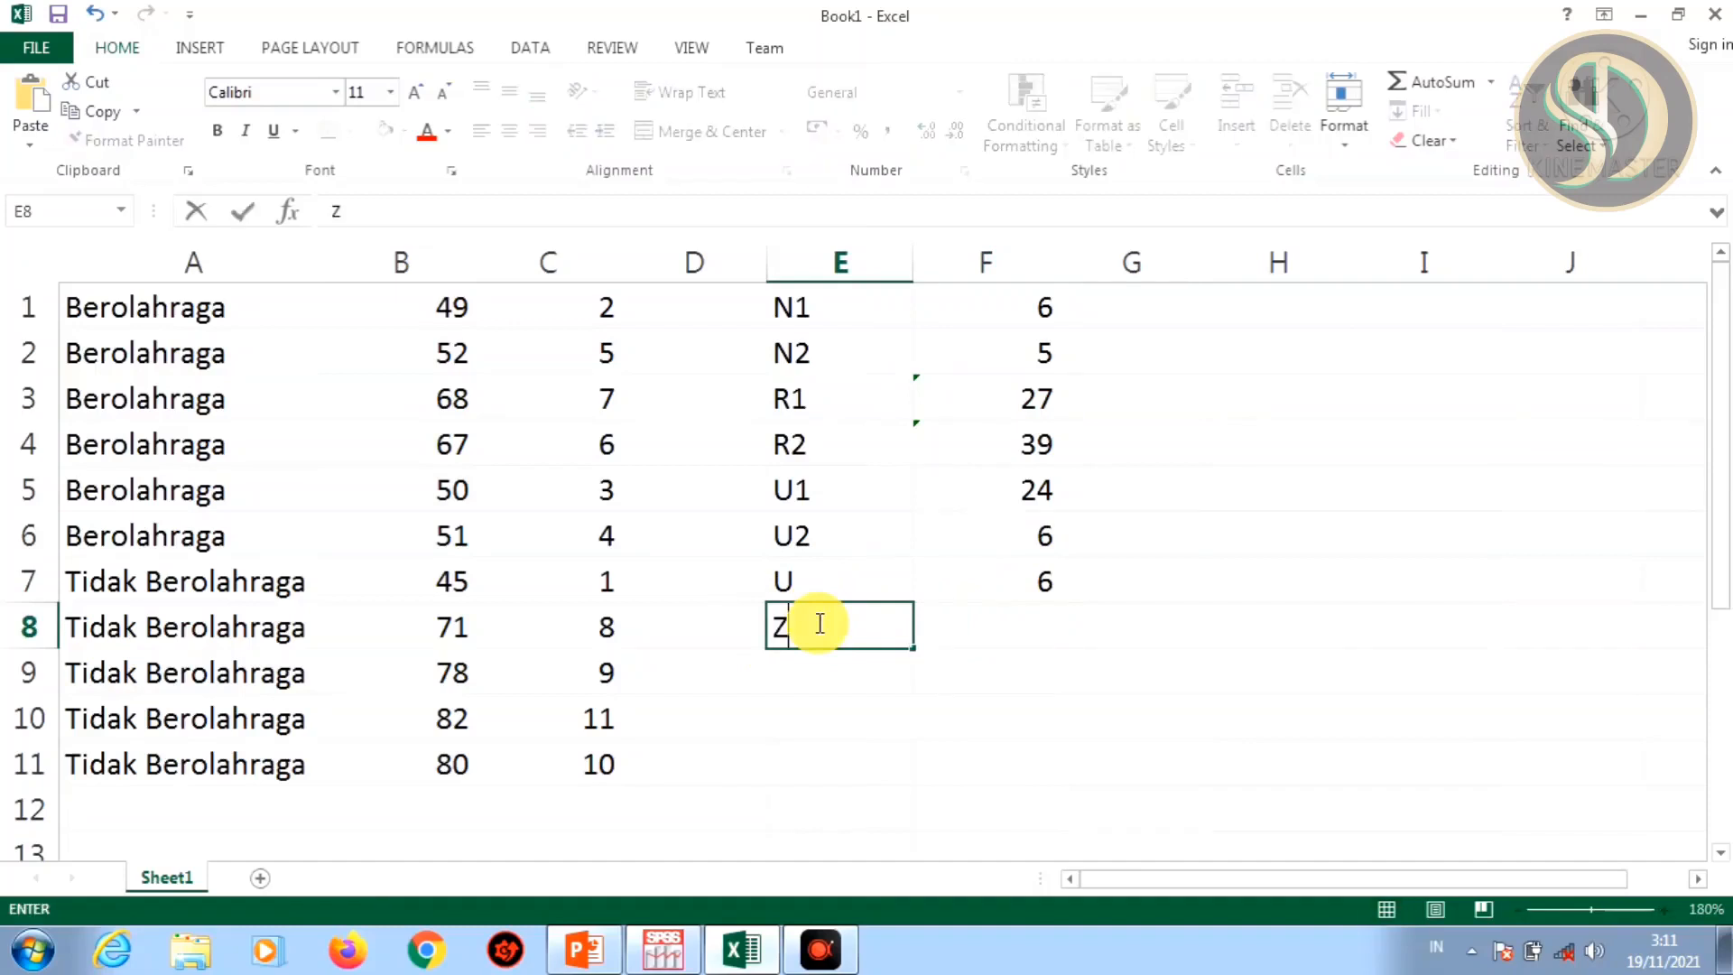
{"action": "key", "text": "Tab"}
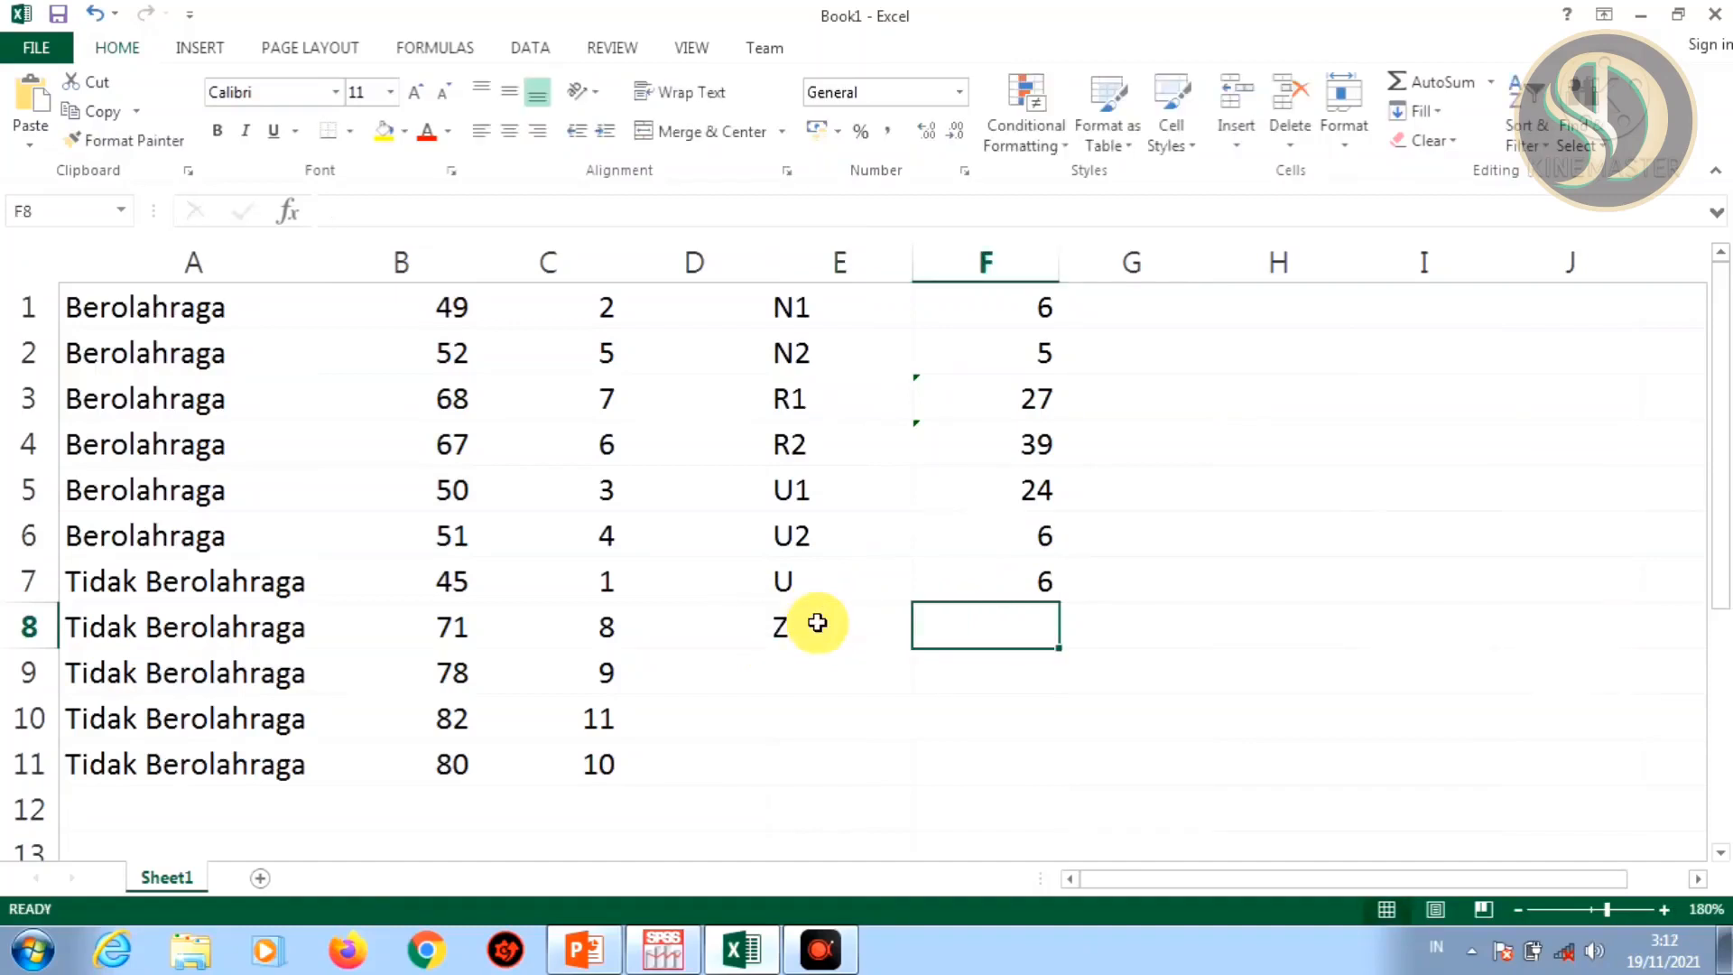
- Begin the Z formula in cell F8 with the numerator =(F7-(F1*F2)/2)
{"action": "type", "text": "="}
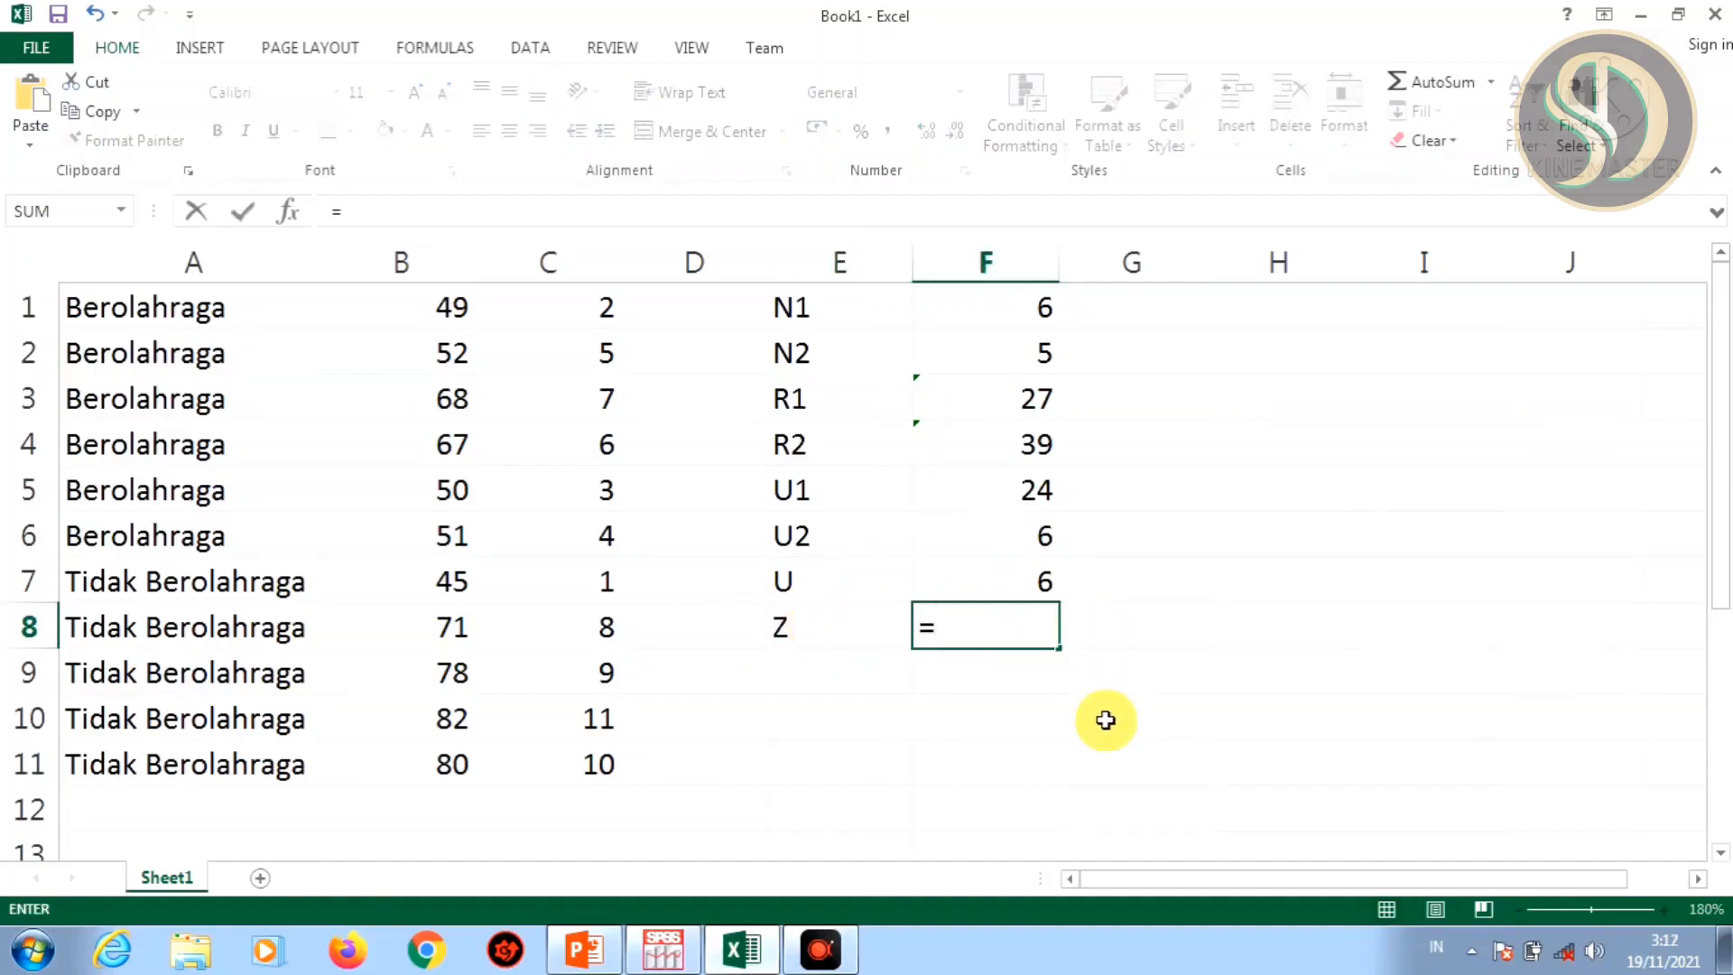
{"action": "type", "text": "("}
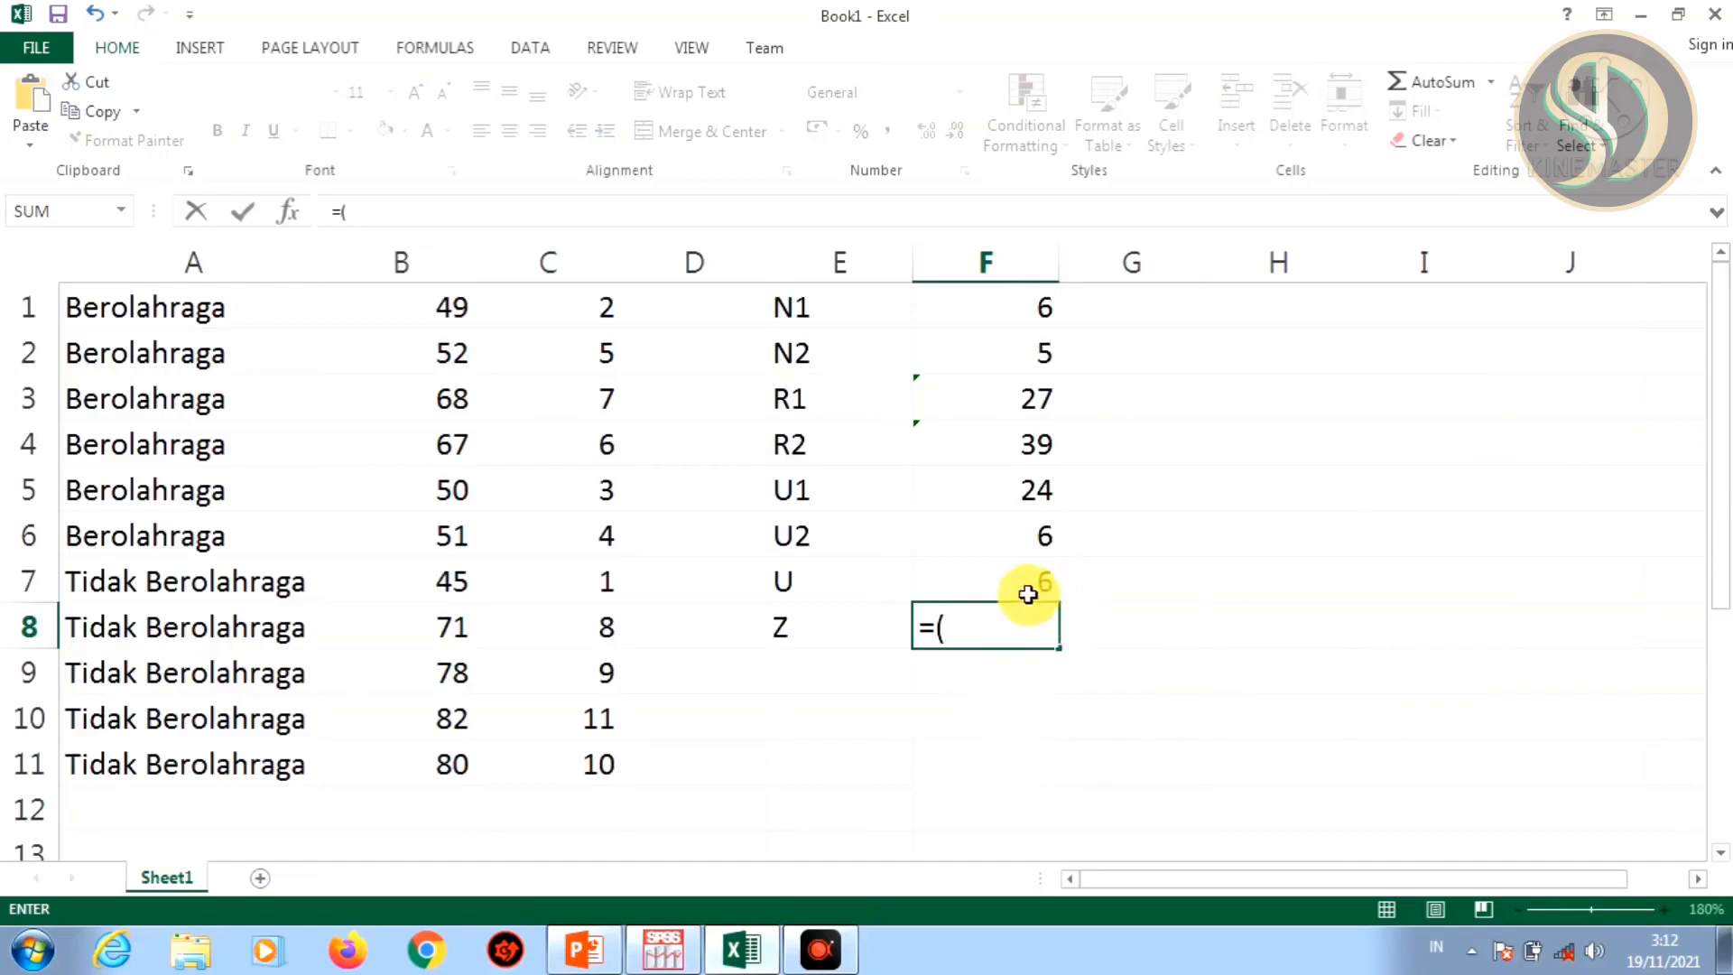
{"action": "left_click", "coordinate": [1000, 589]}
{"action": "left_click", "coordinate": [1000, 589]}
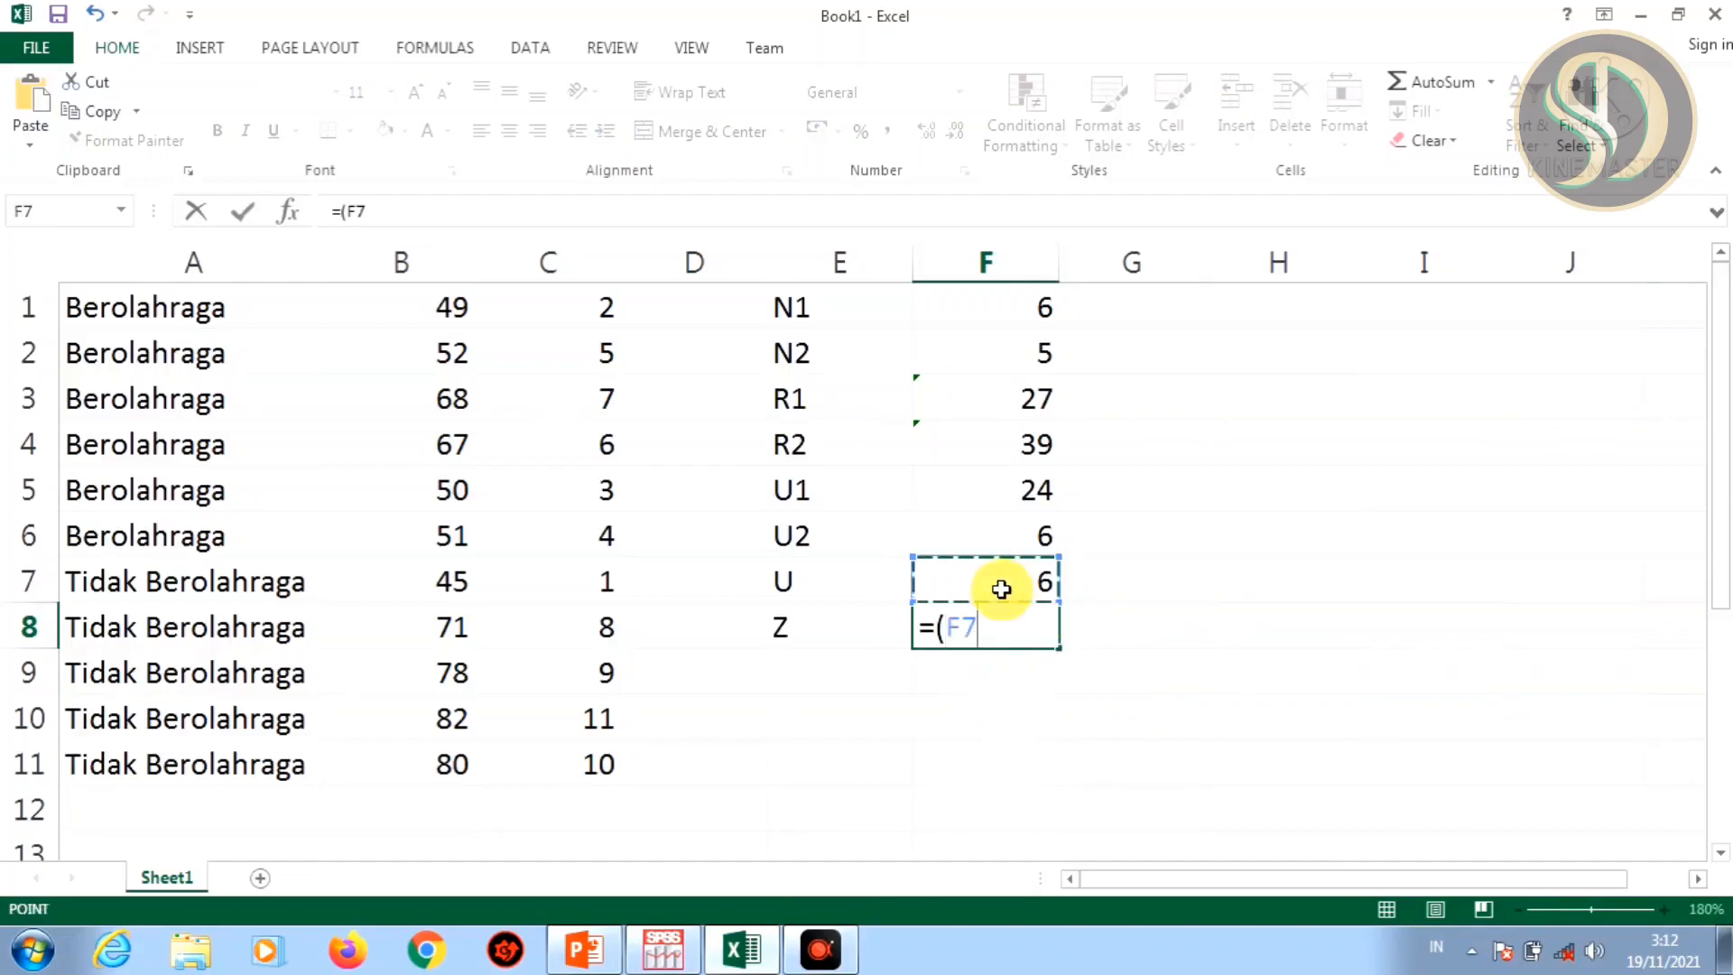
{"action": "type", "text": "-"}
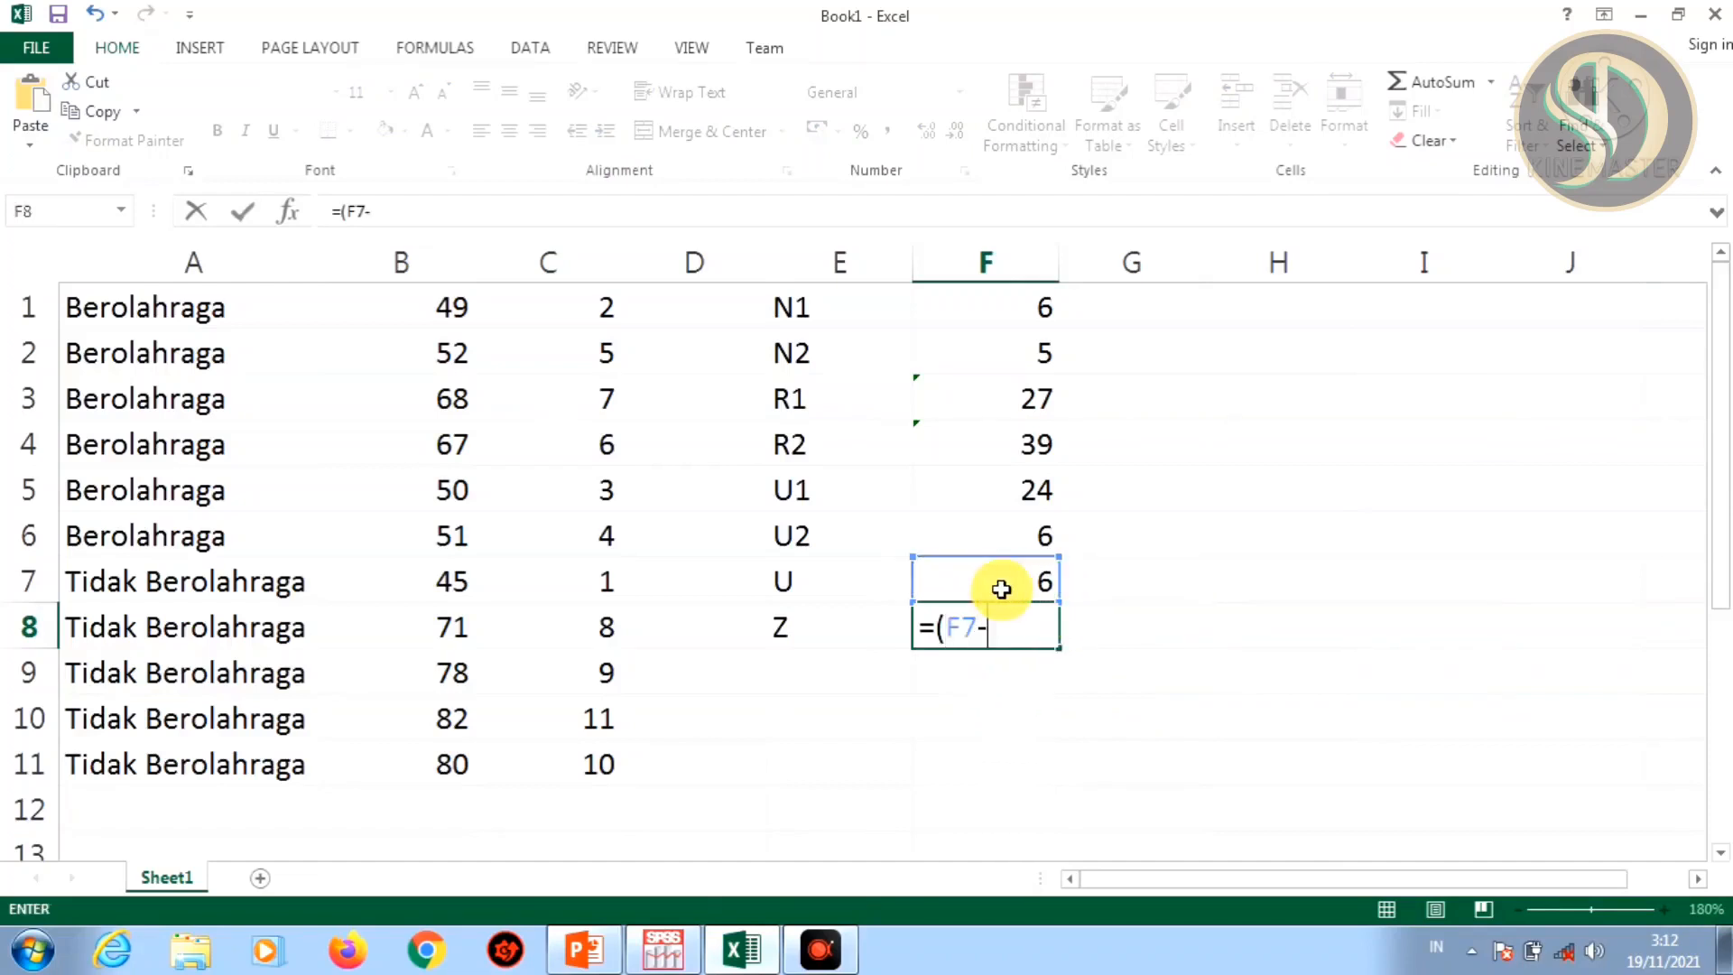
{"action": "type", "text": "("}
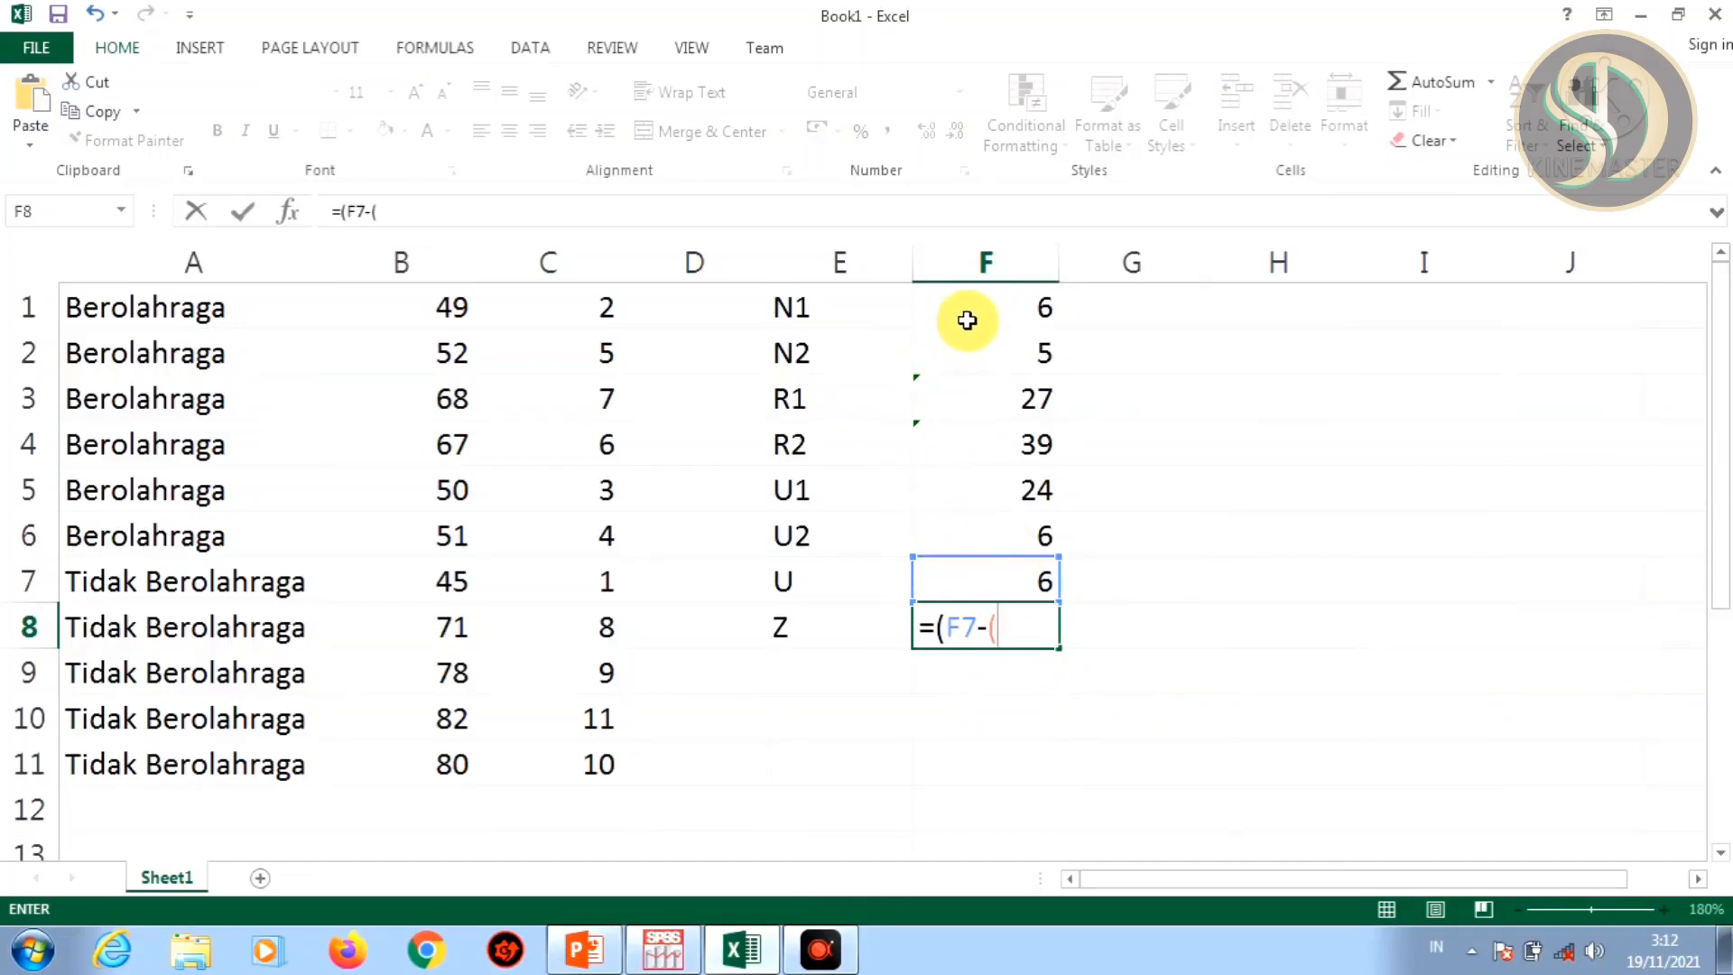
{"action": "left_click", "coordinate": [966, 311]}
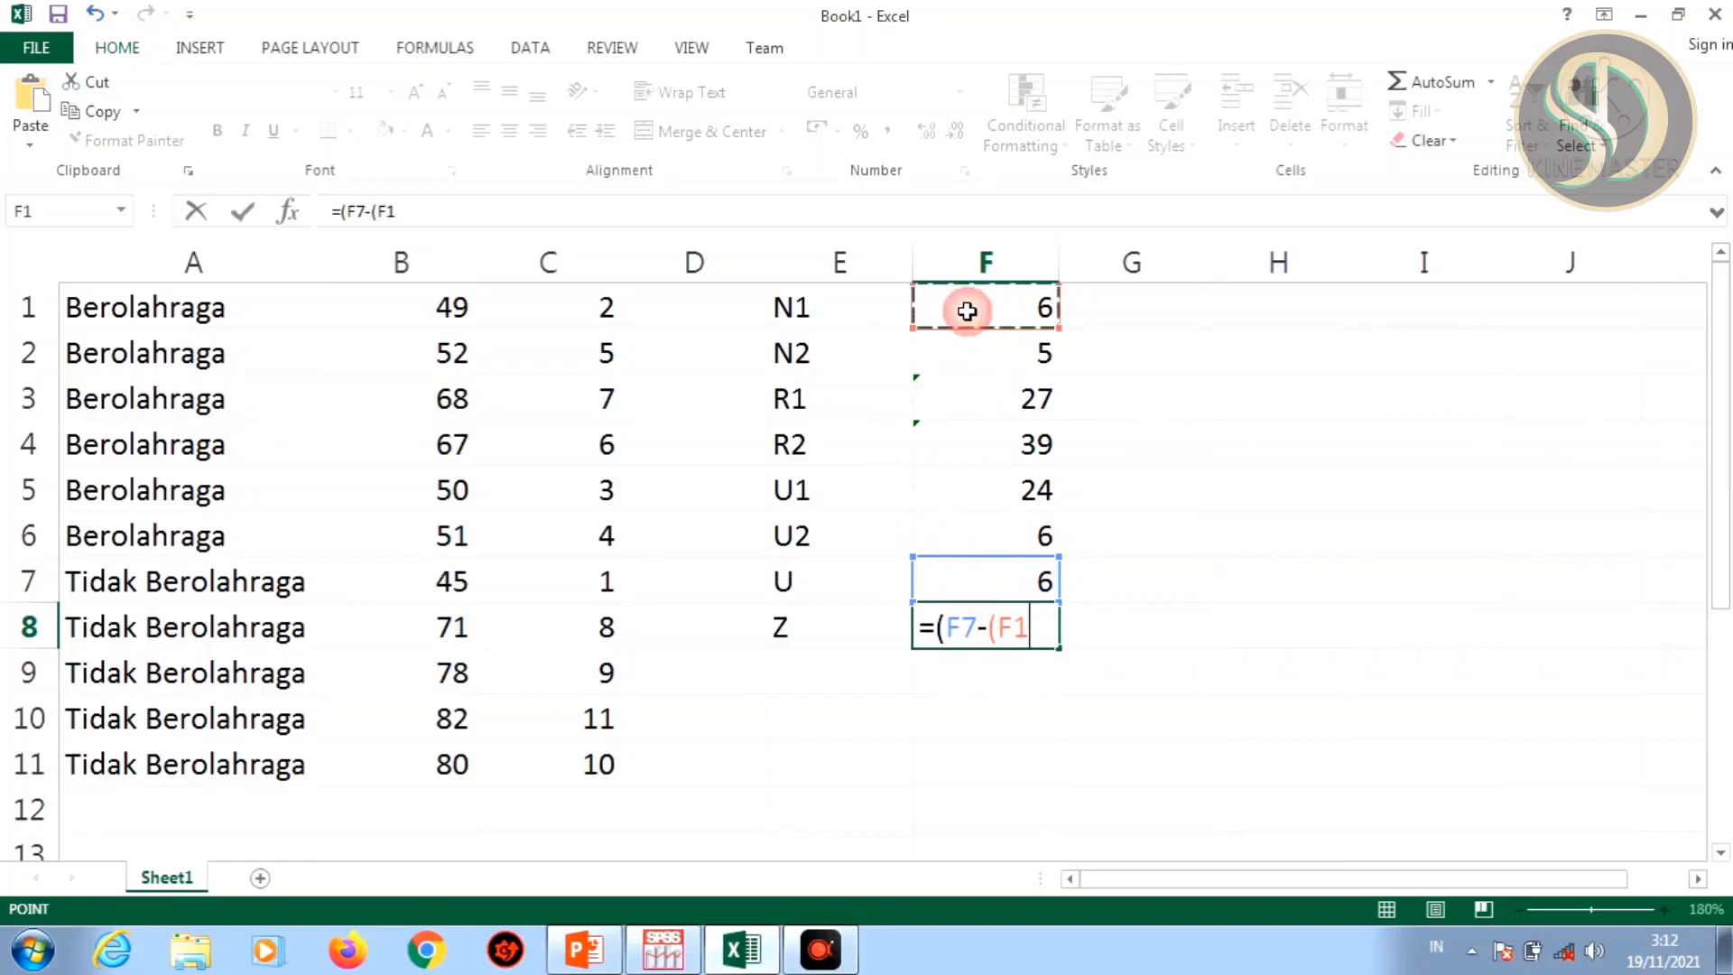
{"action": "type", "text": "*"}
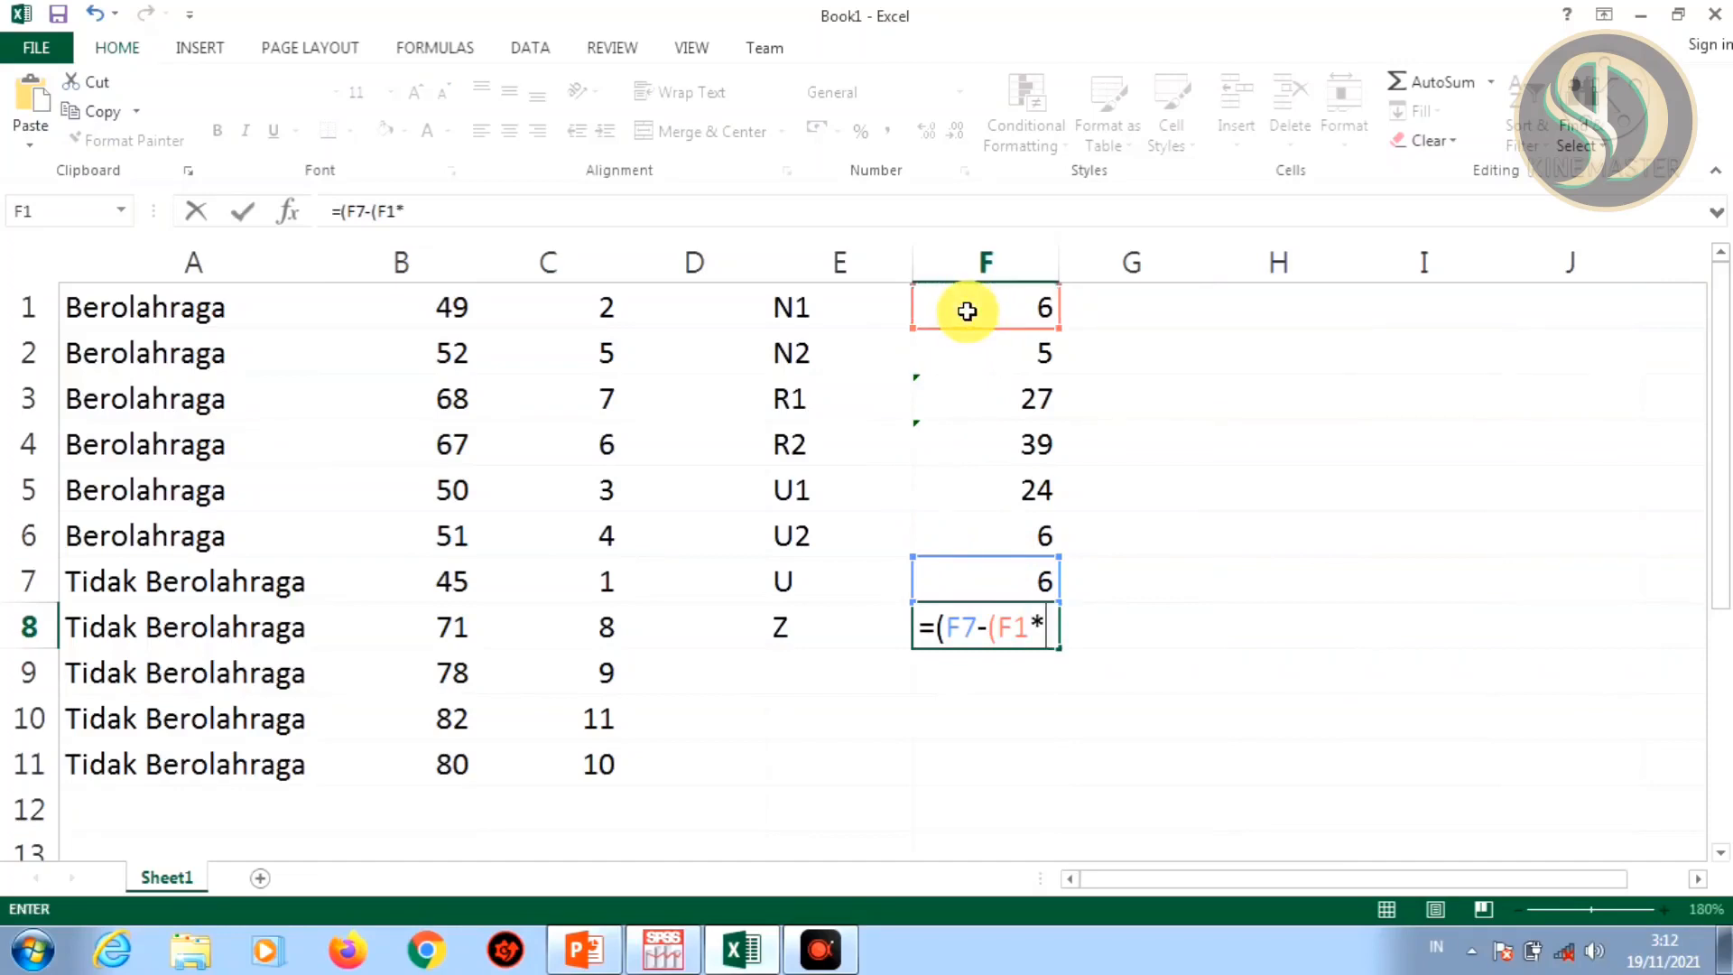
{"action": "left_click", "coordinate": [966, 353]}
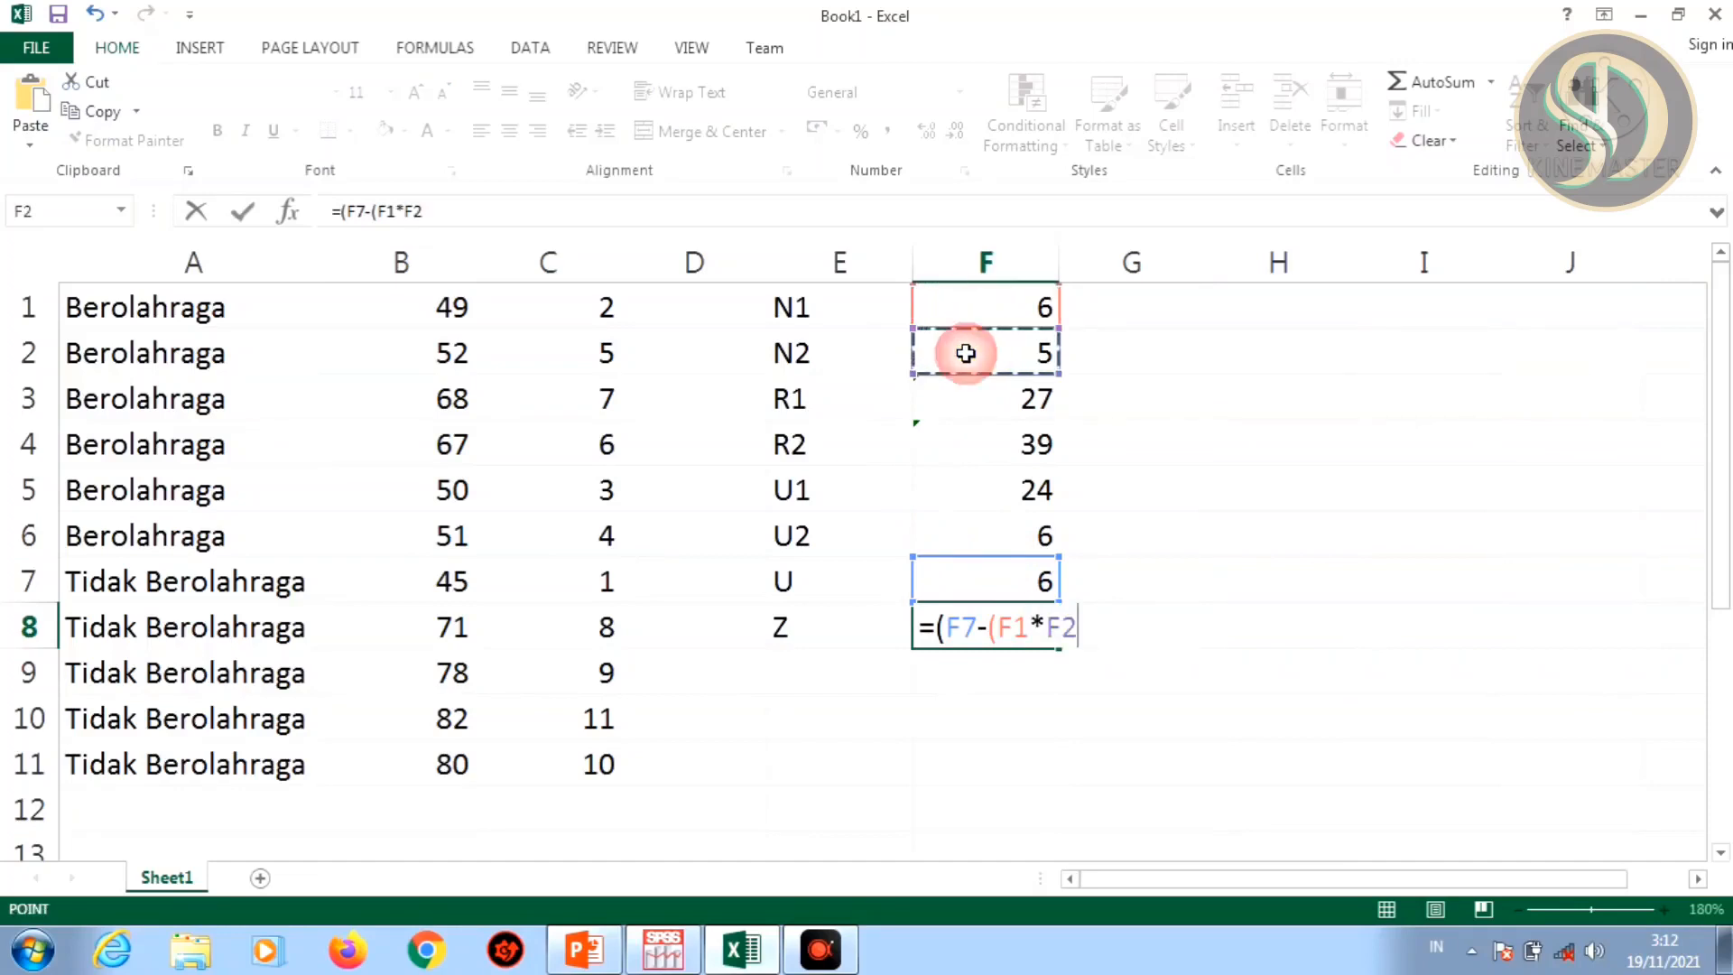
{"action": "type", "text": ")/2)"}
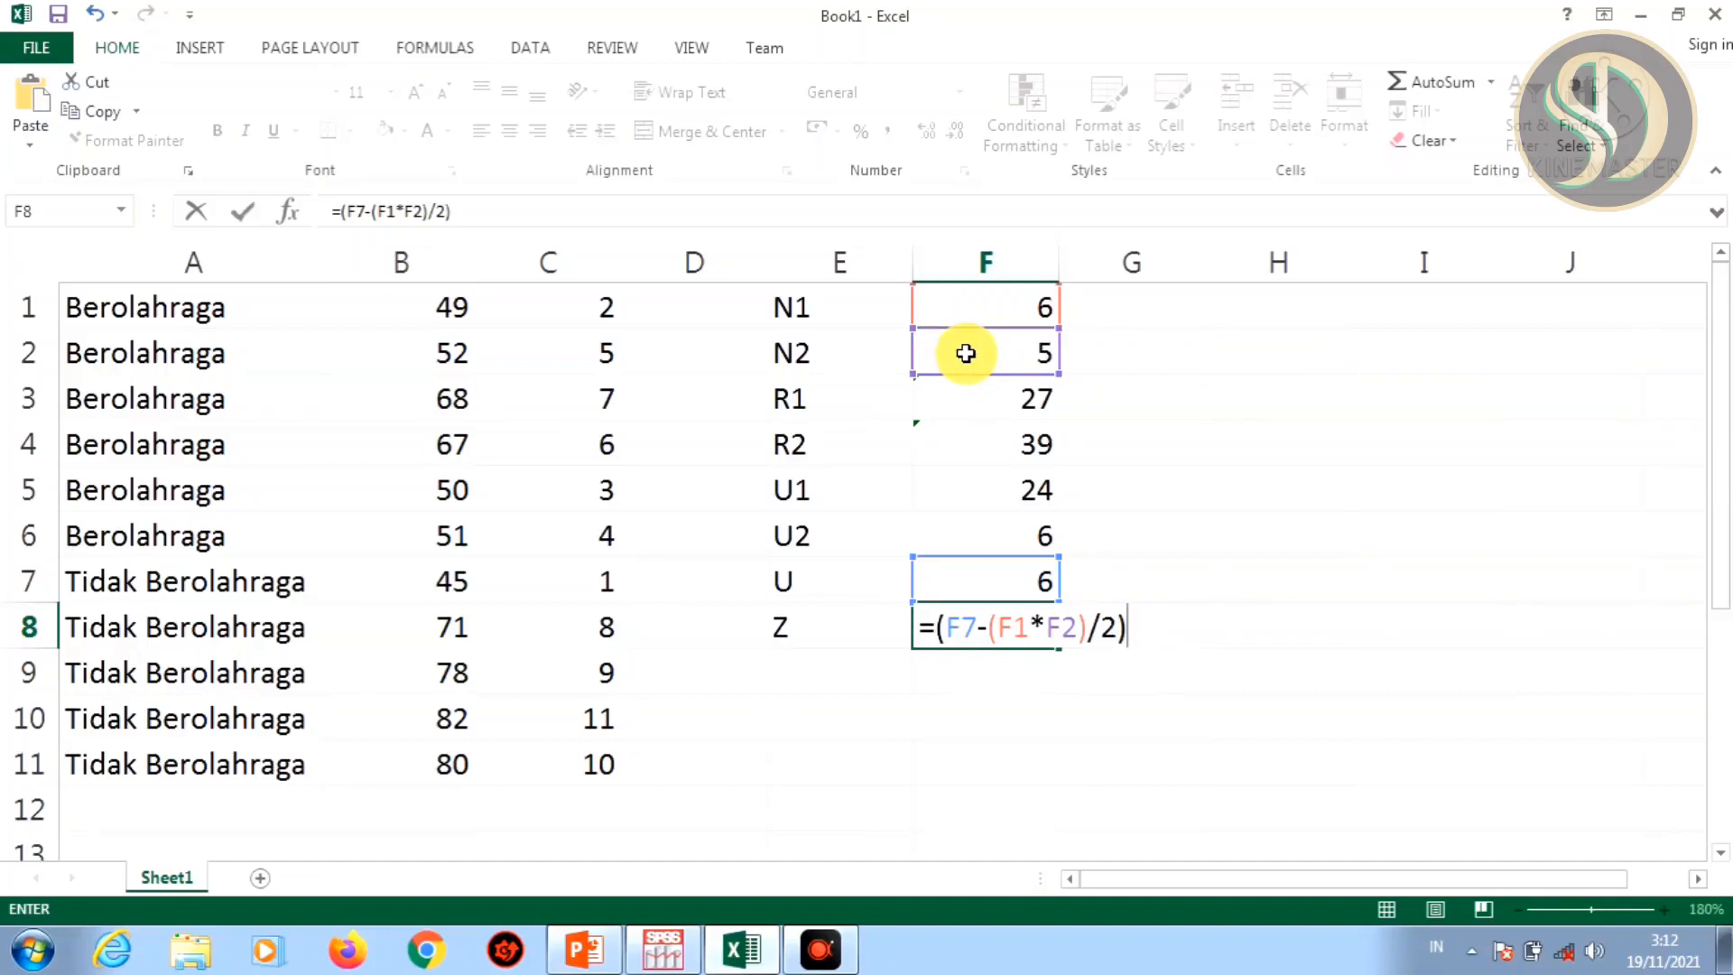
- Complete the Z formula in F8 by dividing the numerator by SQRT((F1*F2*(F1+F2+1))/12)
{"action": "type", "text": "/SQRT"}
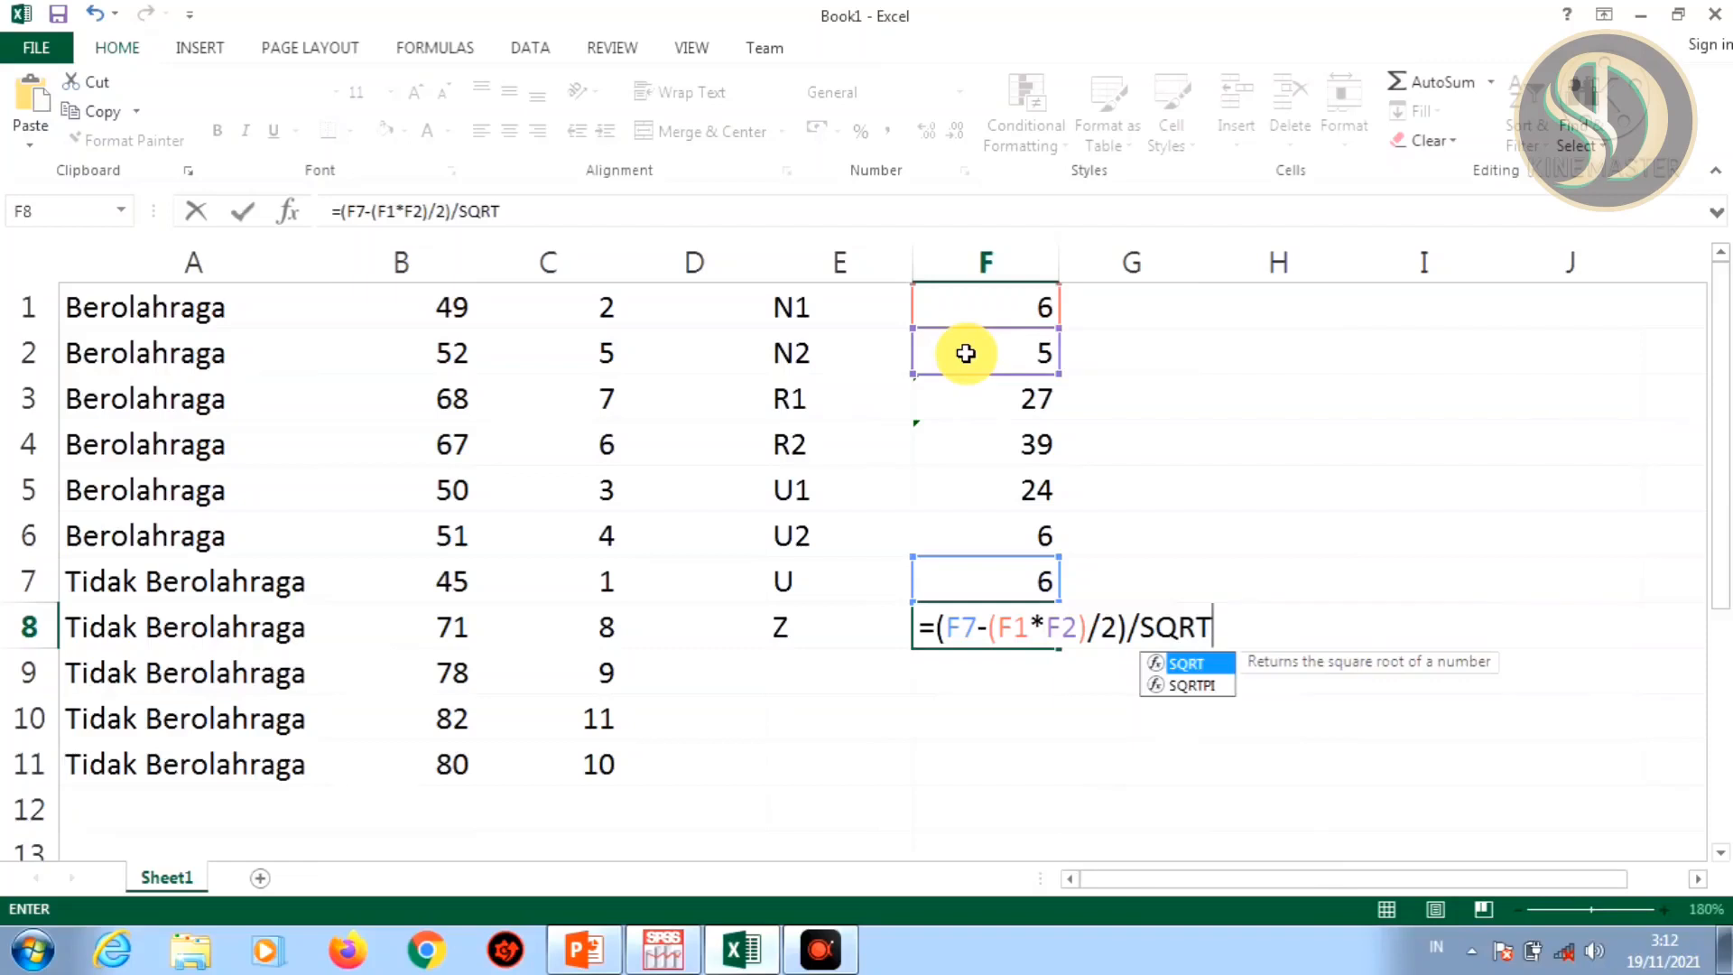
{"action": "type", "text": "()"}
{"action": "key", "text": "BackSpace"}
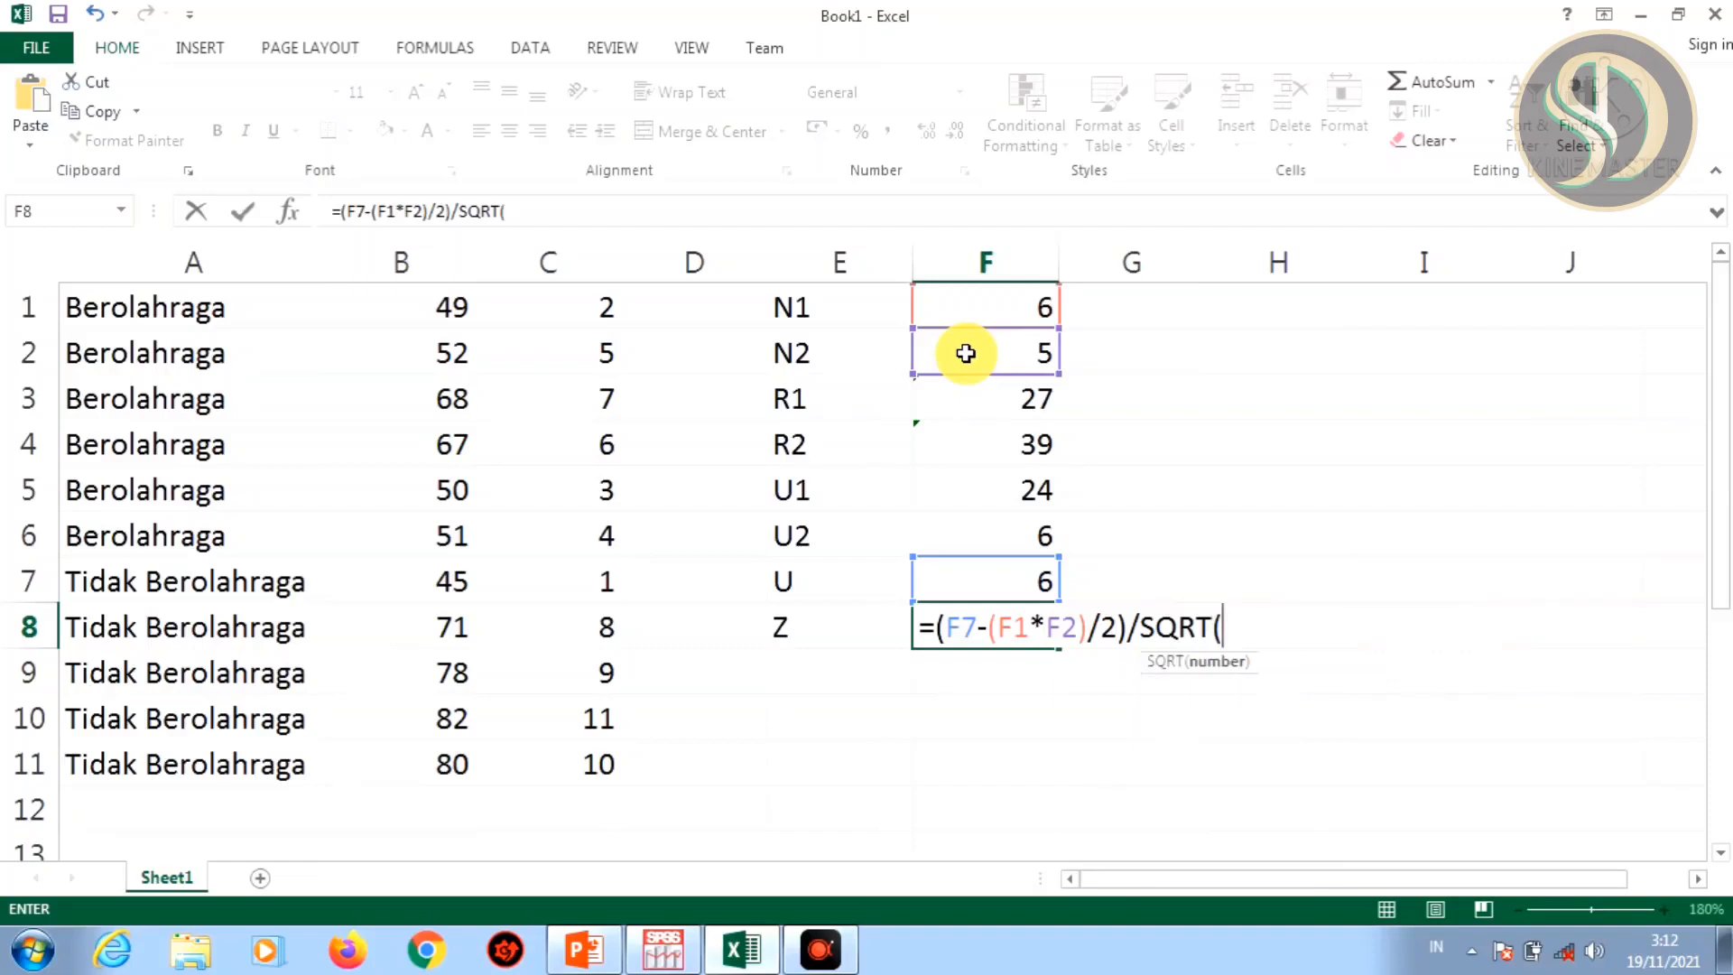
{"action": "type", "text": "("}
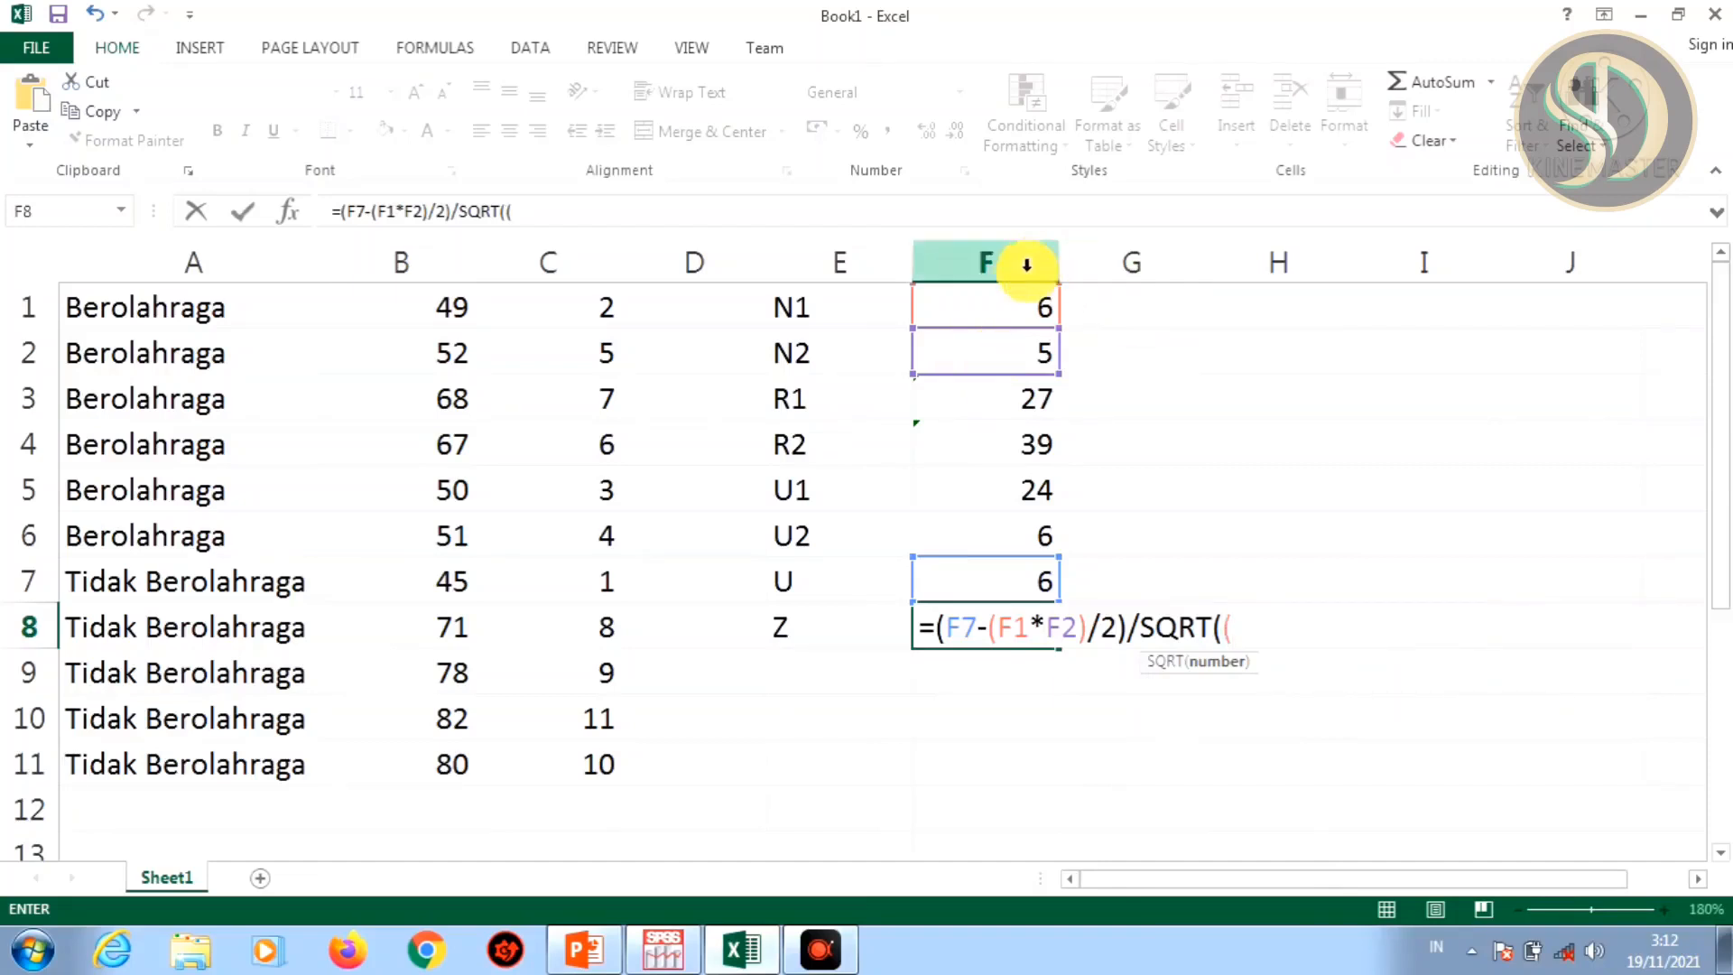
{"action": "left_click", "coordinate": [984, 308]}
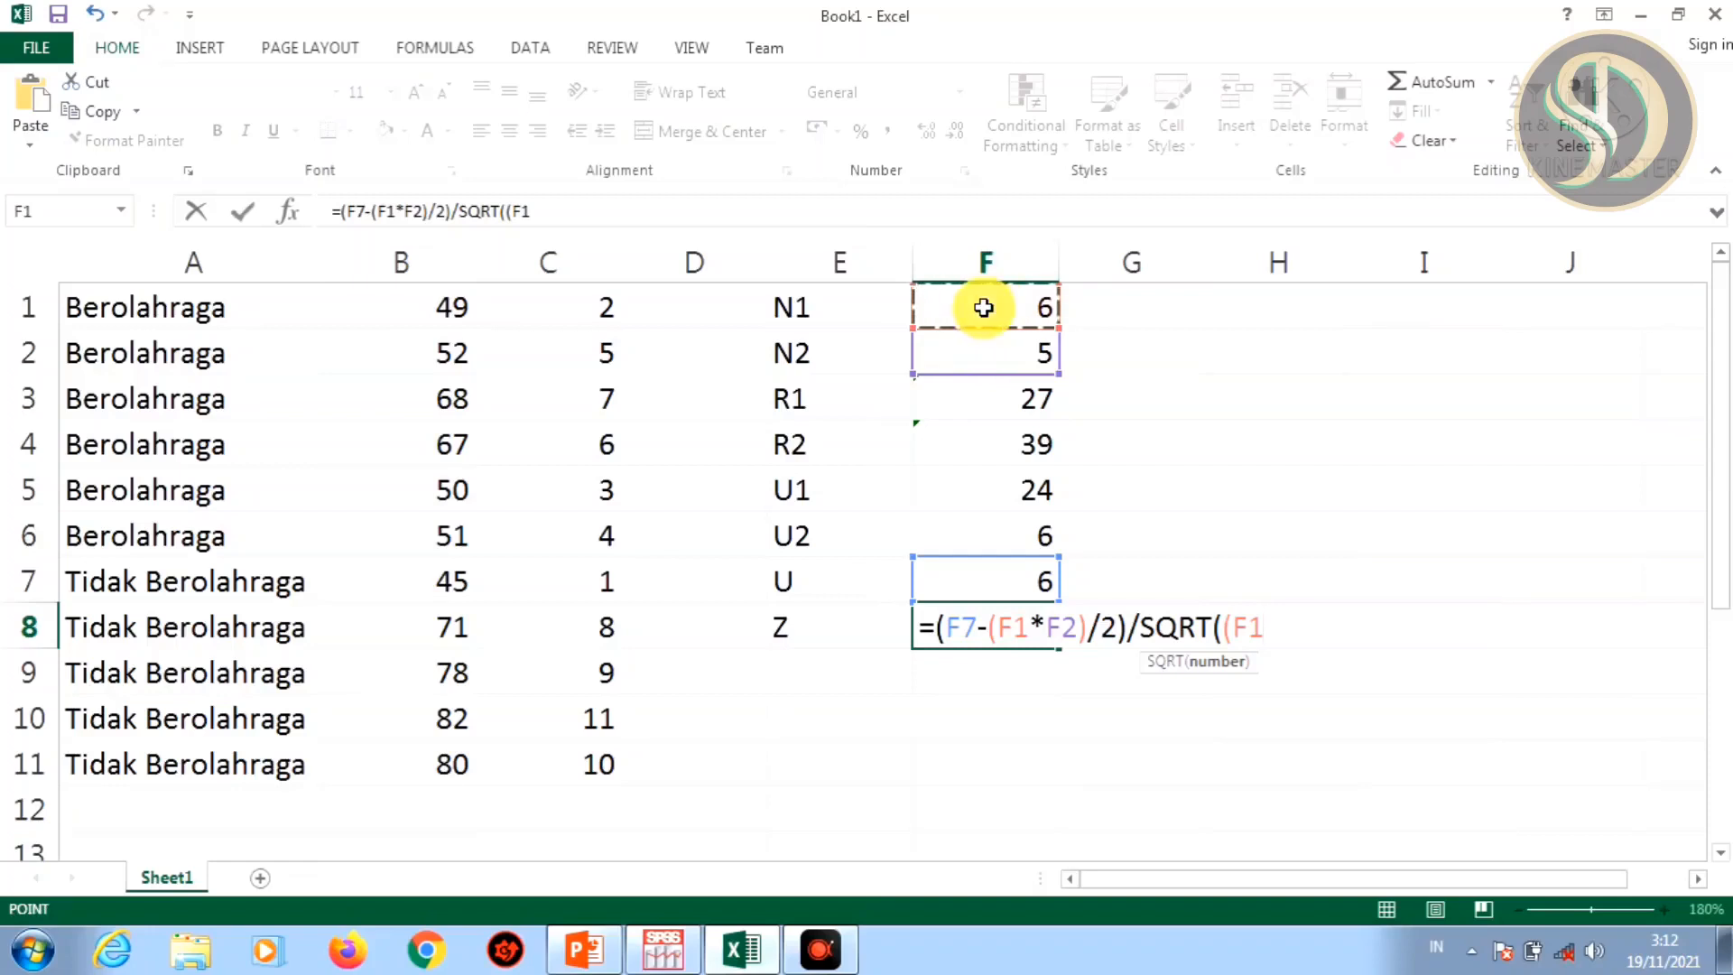
{"action": "type", "text": "*"}
{"action": "left_click", "coordinate": [994, 368]}
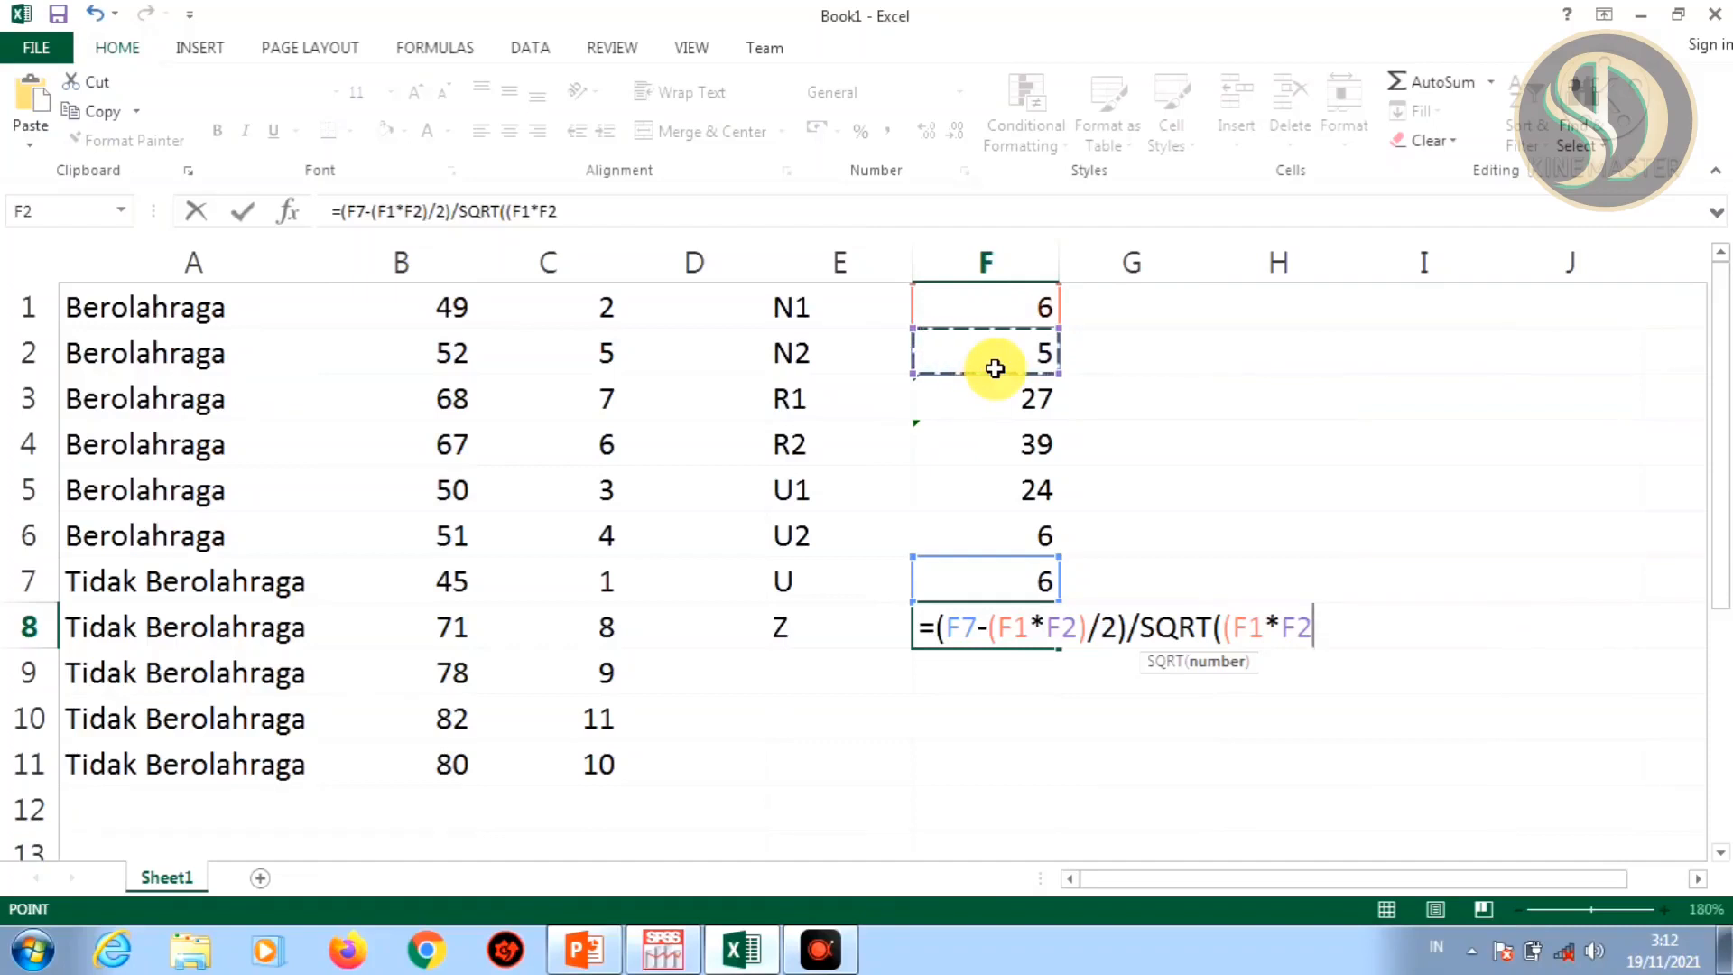
{"action": "type", "text": "*"}
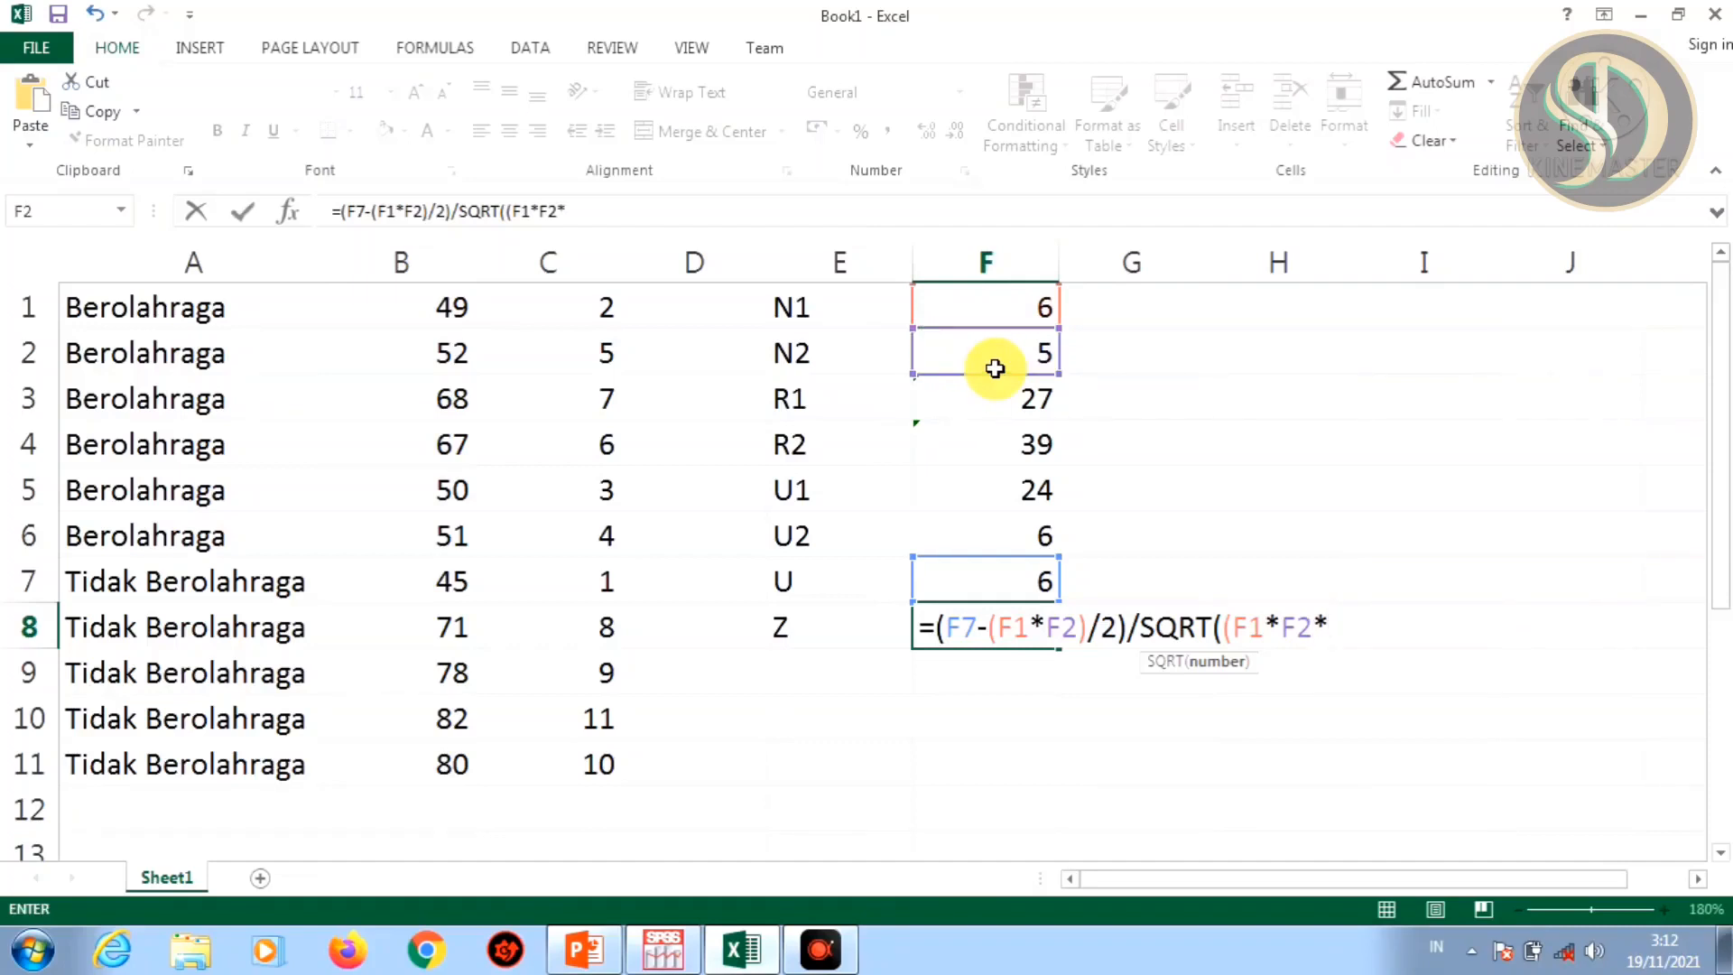
{"action": "type", "text": "("}
{"action": "left_click", "coordinate": [995, 311]}
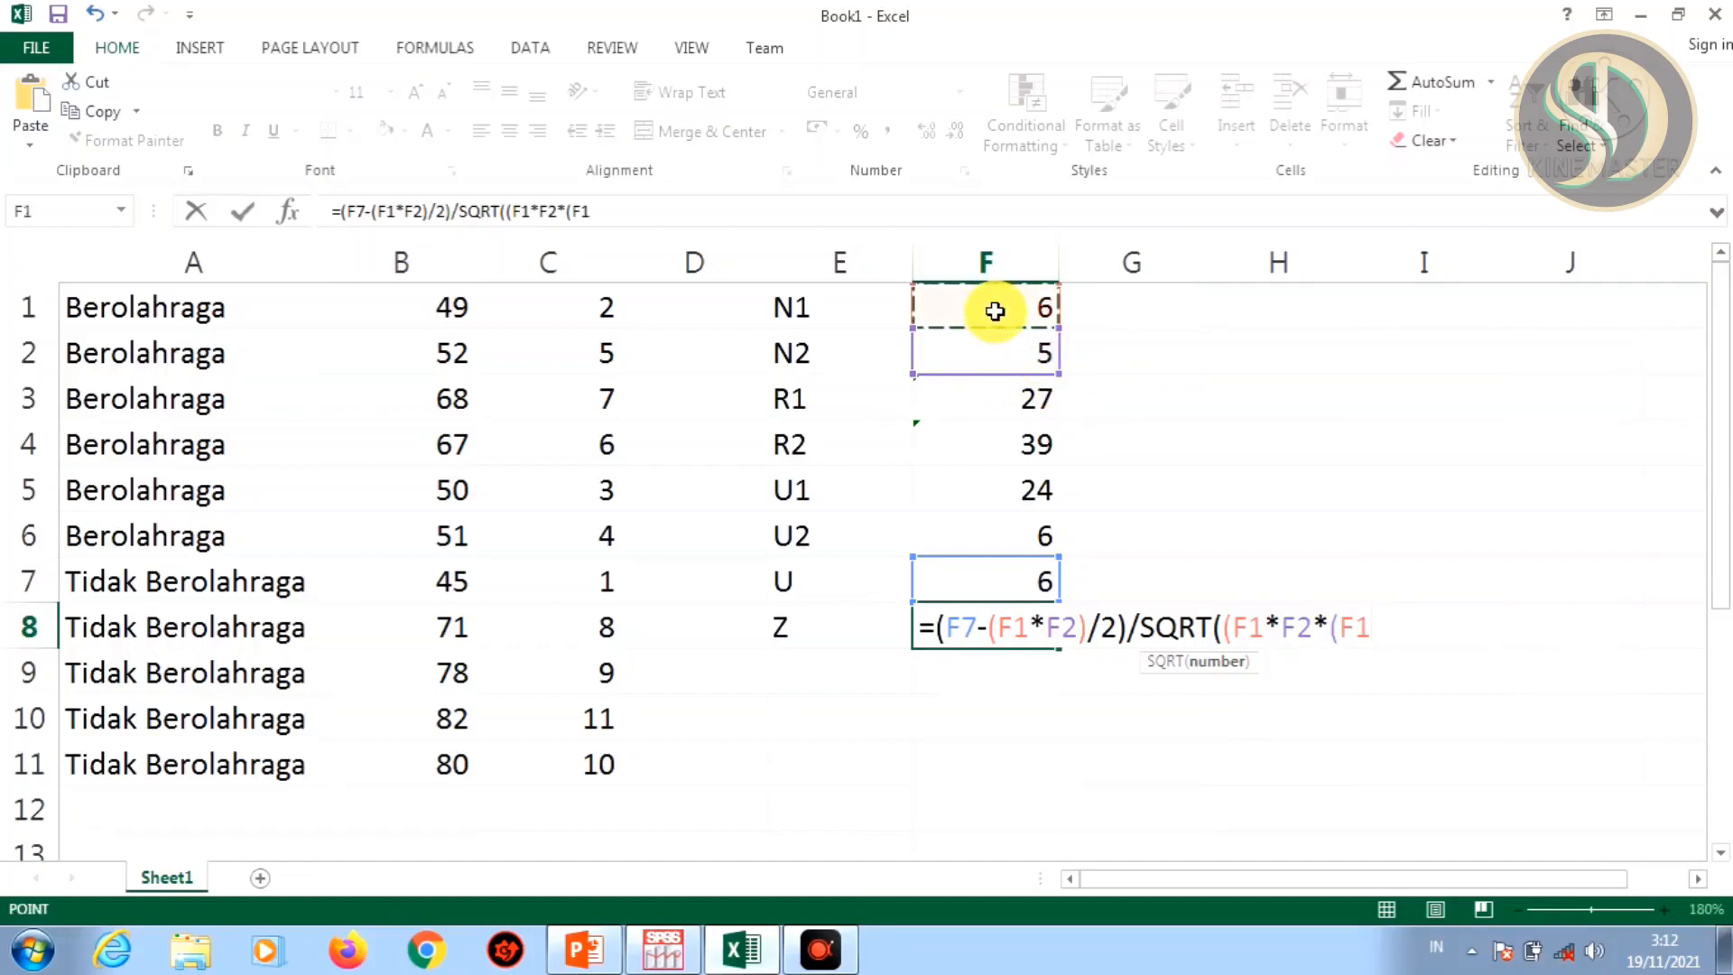
{"action": "type", "text": "+"}
{"action": "left_click", "coordinate": [967, 350]}
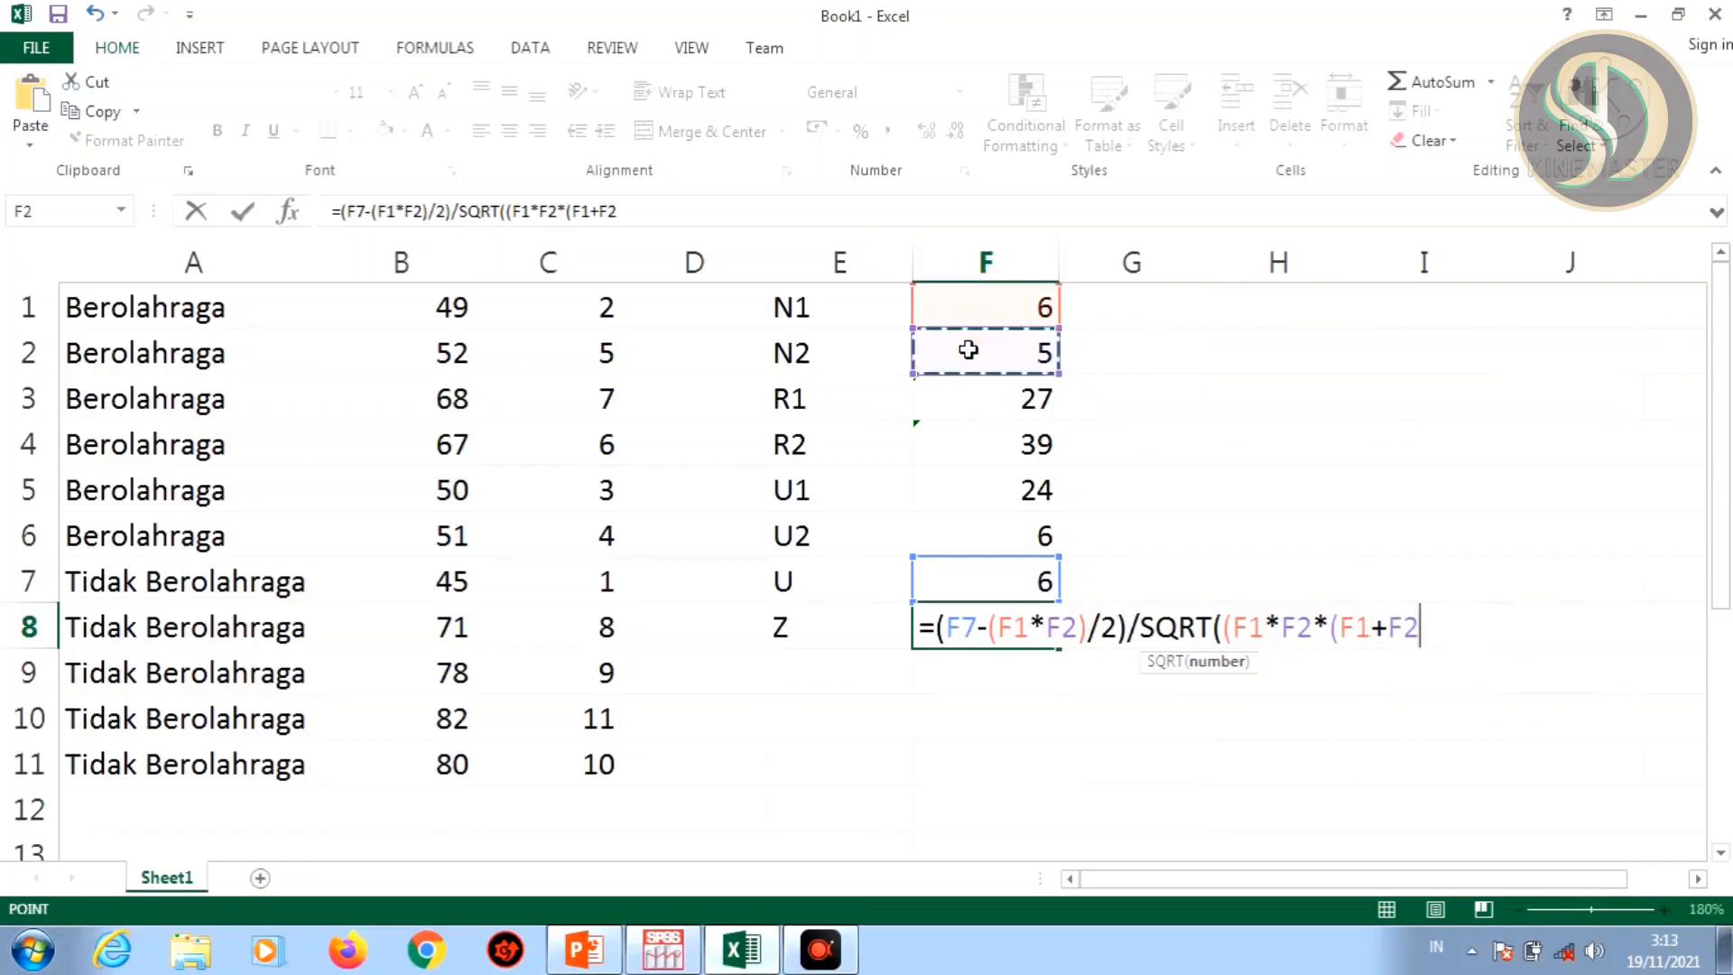
{"action": "type", "text": "+"}
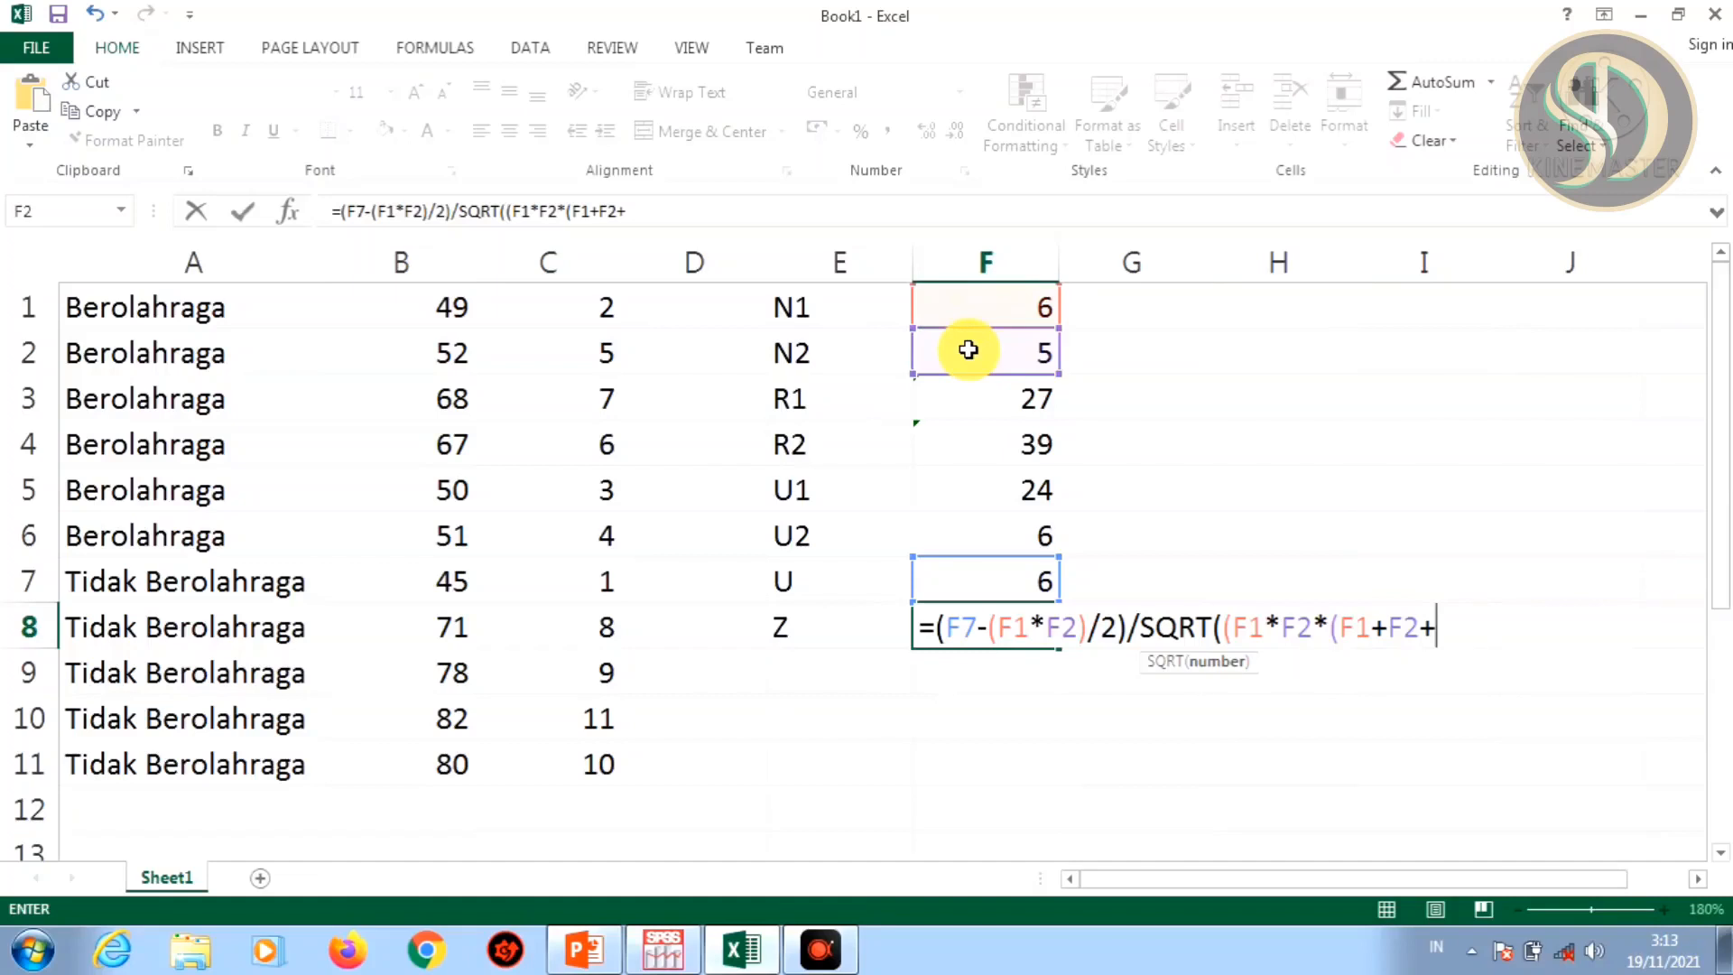
{"action": "type", "text": "1))/12"}
{"action": "type", "text": ")"}
{"action": "key", "text": "Return"}
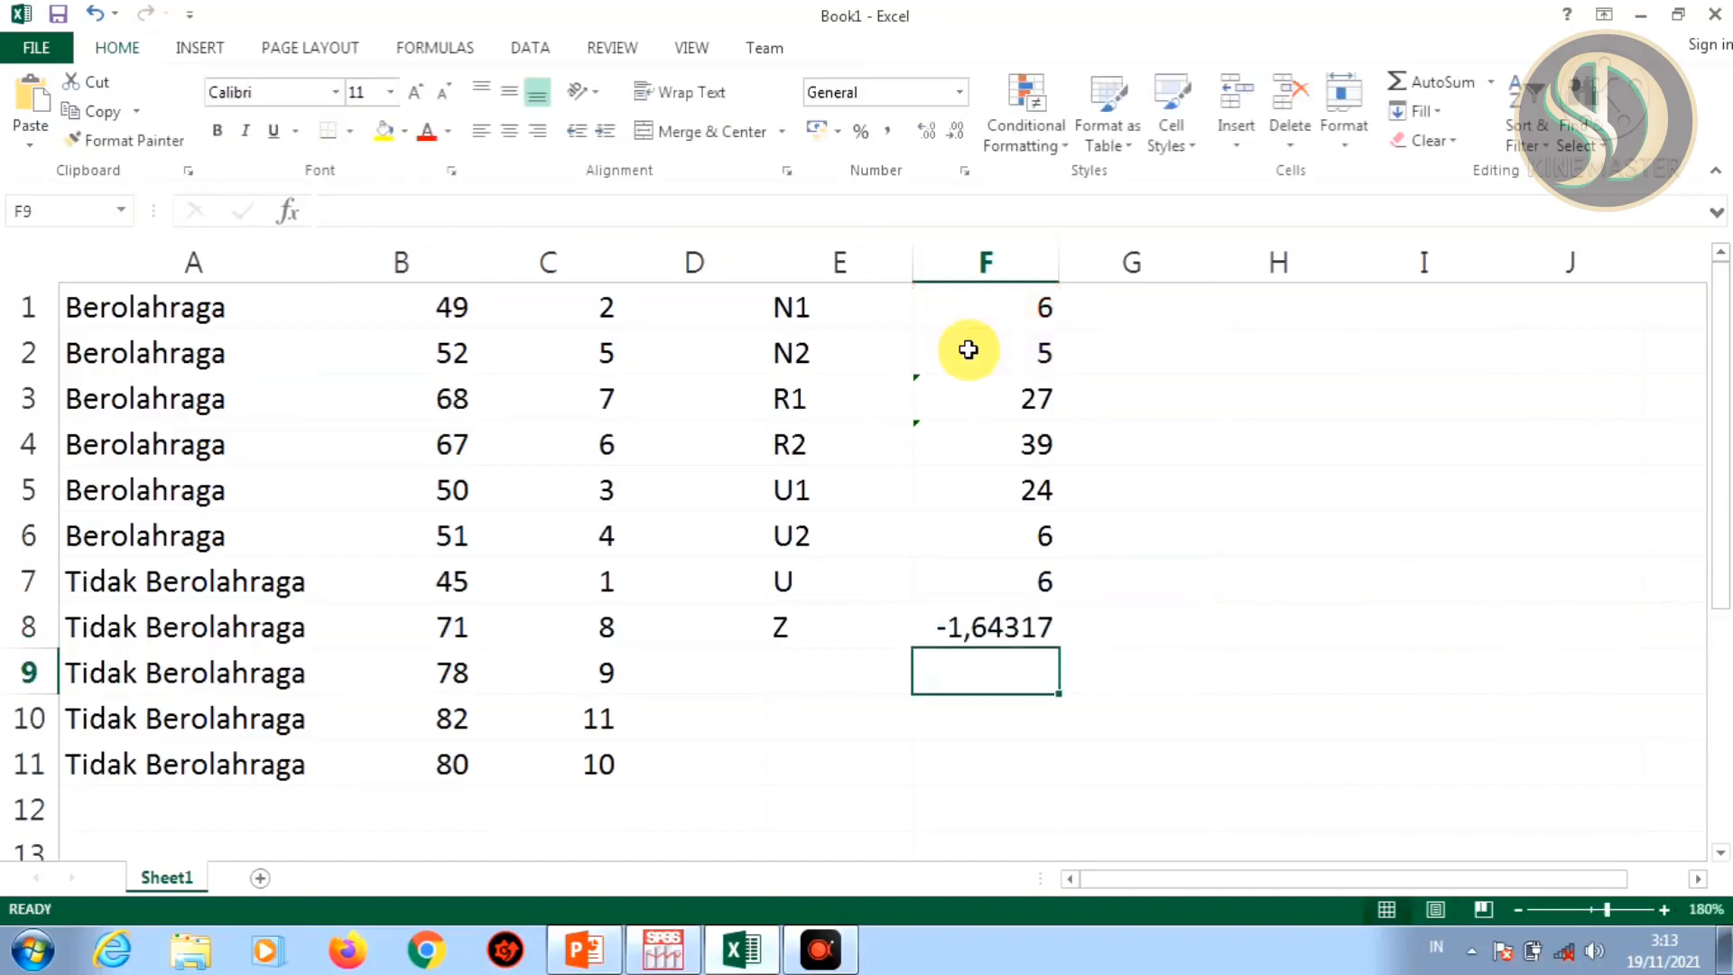
- Reduce the Z value in cell F8 to three decimal places
{"action": "key", "text": "Up"}
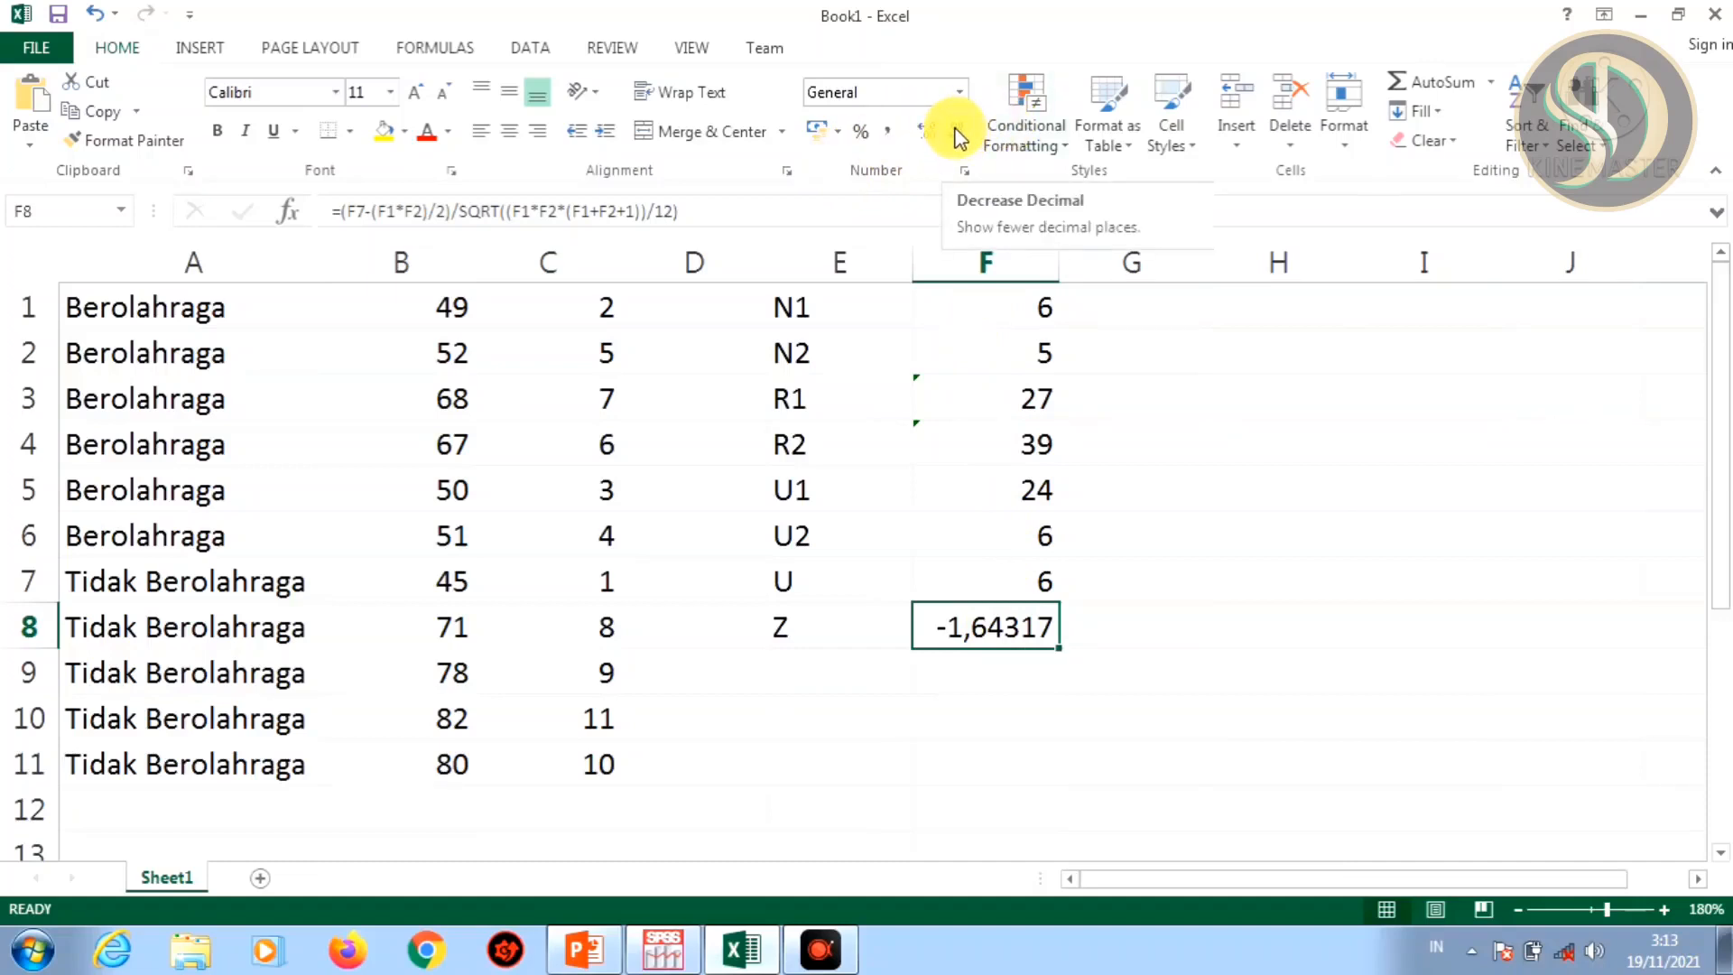
{"action": "left_click", "coordinate": [958, 135]}
{"action": "left_click", "coordinate": [957, 135]}
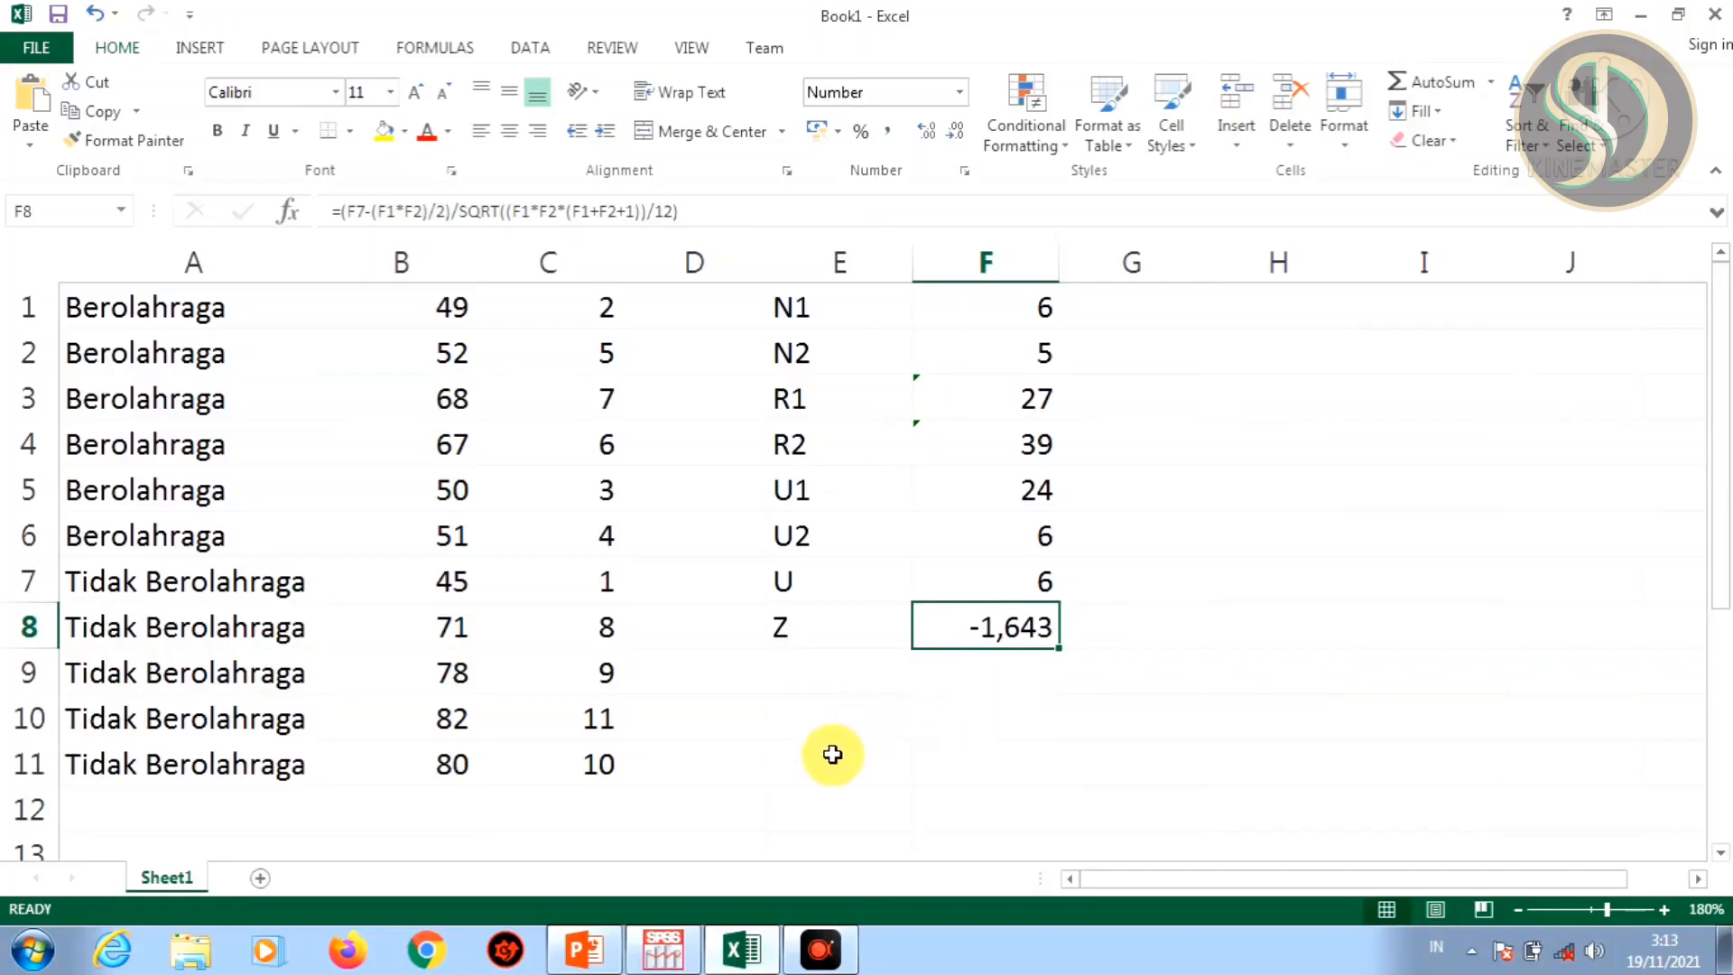
- Switch to the PowerPoint presentation on the Mann-Whitney test and show the closing Pertanyaan slide
{"action": "left_click", "coordinate": [591, 948]}
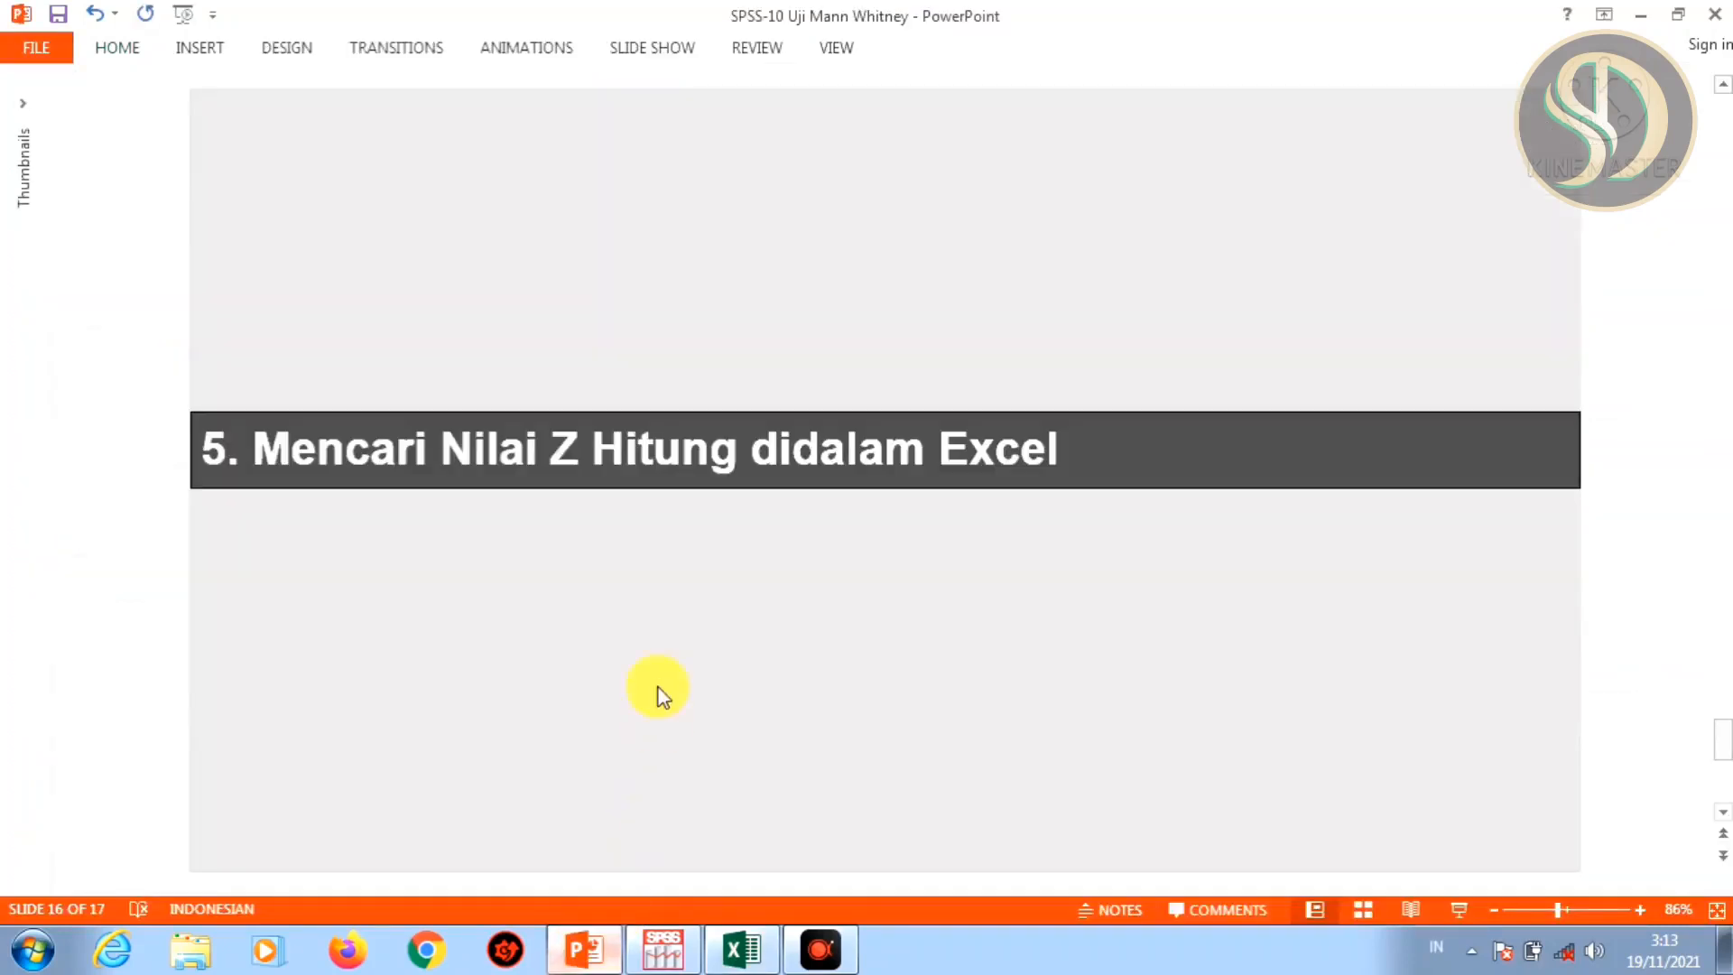
{"action": "scroll", "coordinate": [658, 663], "scroll_direction": "down", "scroll_amount": 1}
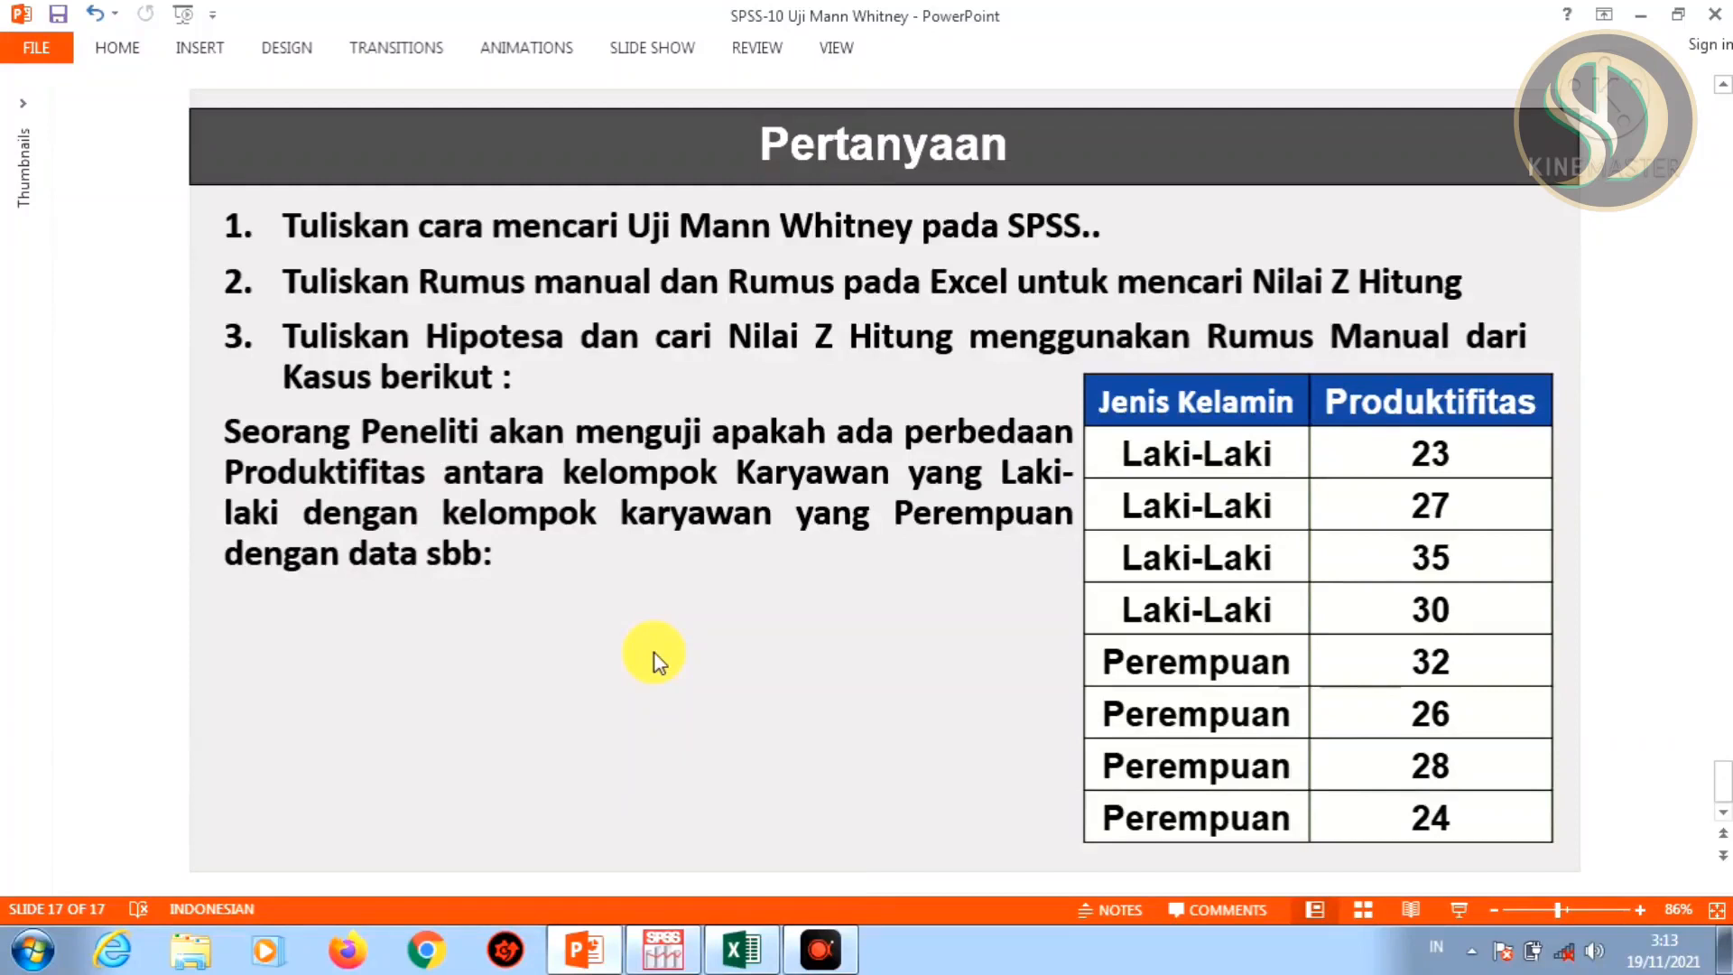